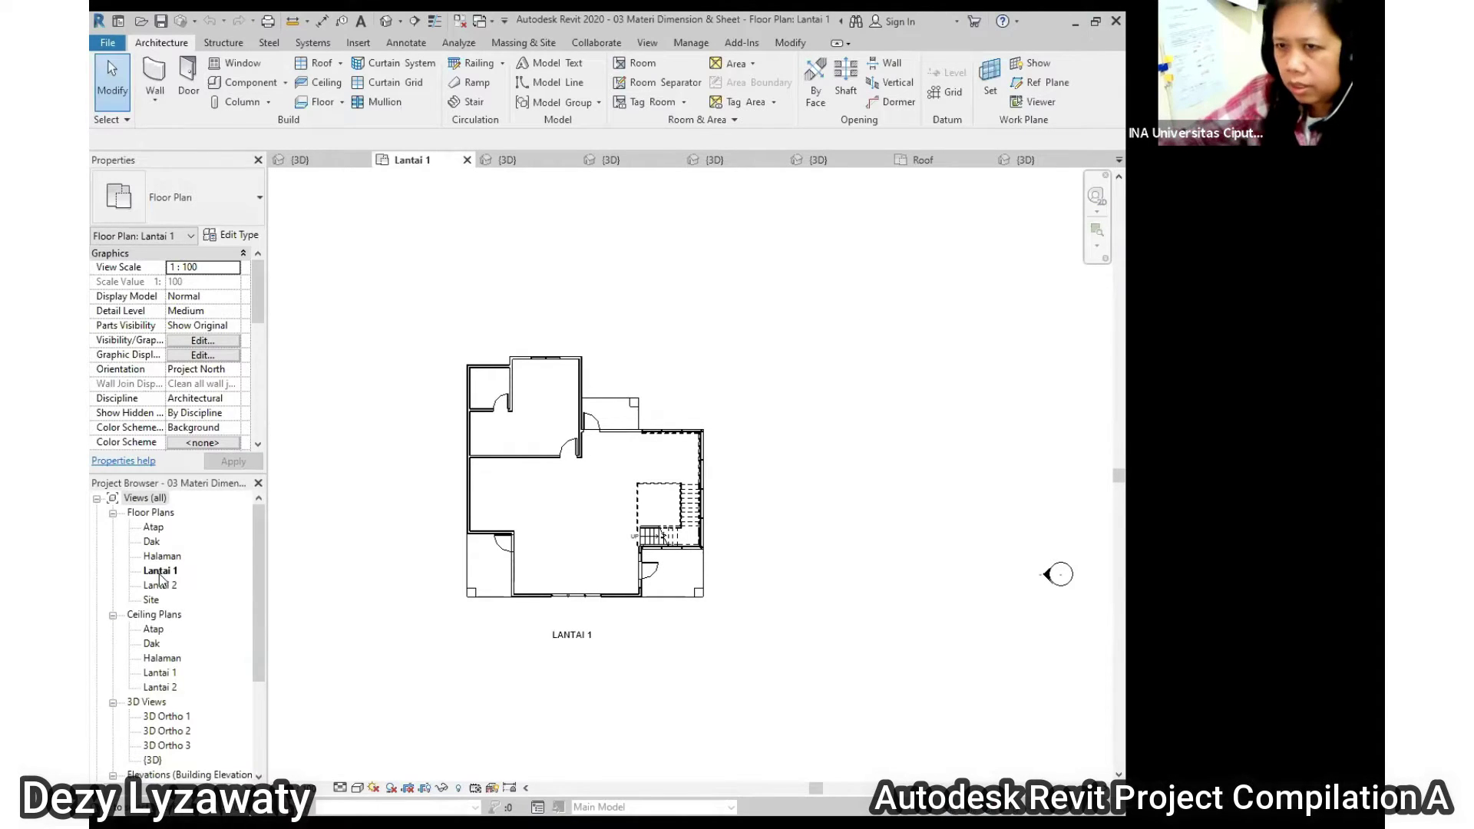
Open the South building elevation to review its levels and facade
mouse_move(614, 507)
middle_mouse_down()
mouse_move(630, 450)
mouse_move(615, 467)
middle_mouse_up()
left_click_drag(261, 614, 256, 703)
double_click(156, 673)
scroll(587, 347, "down", 2)
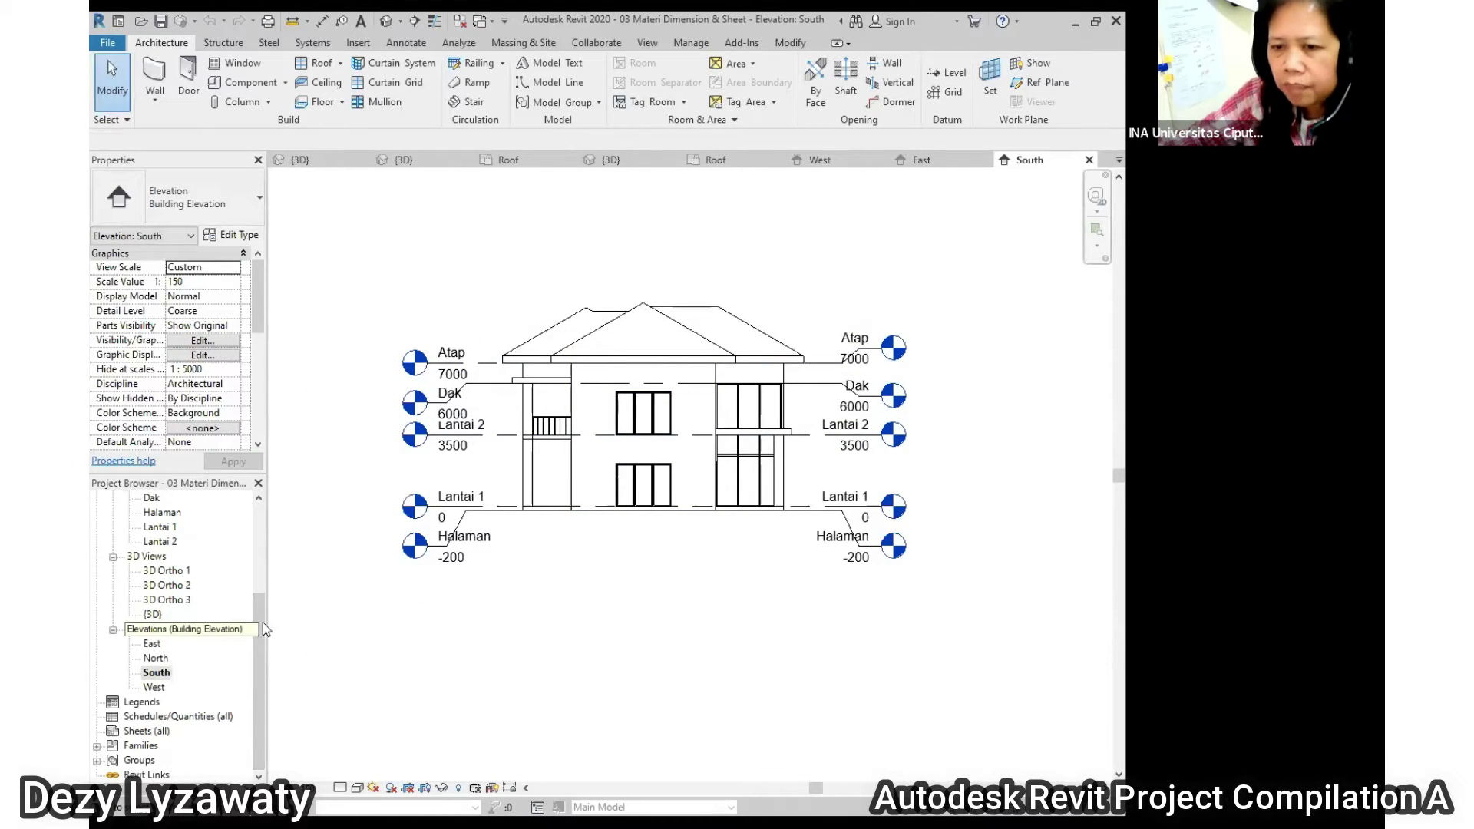
Collapse the floor plans group and open the Lantai 1 reflected ceiling plan
left_click_drag(263, 611, 262, 543)
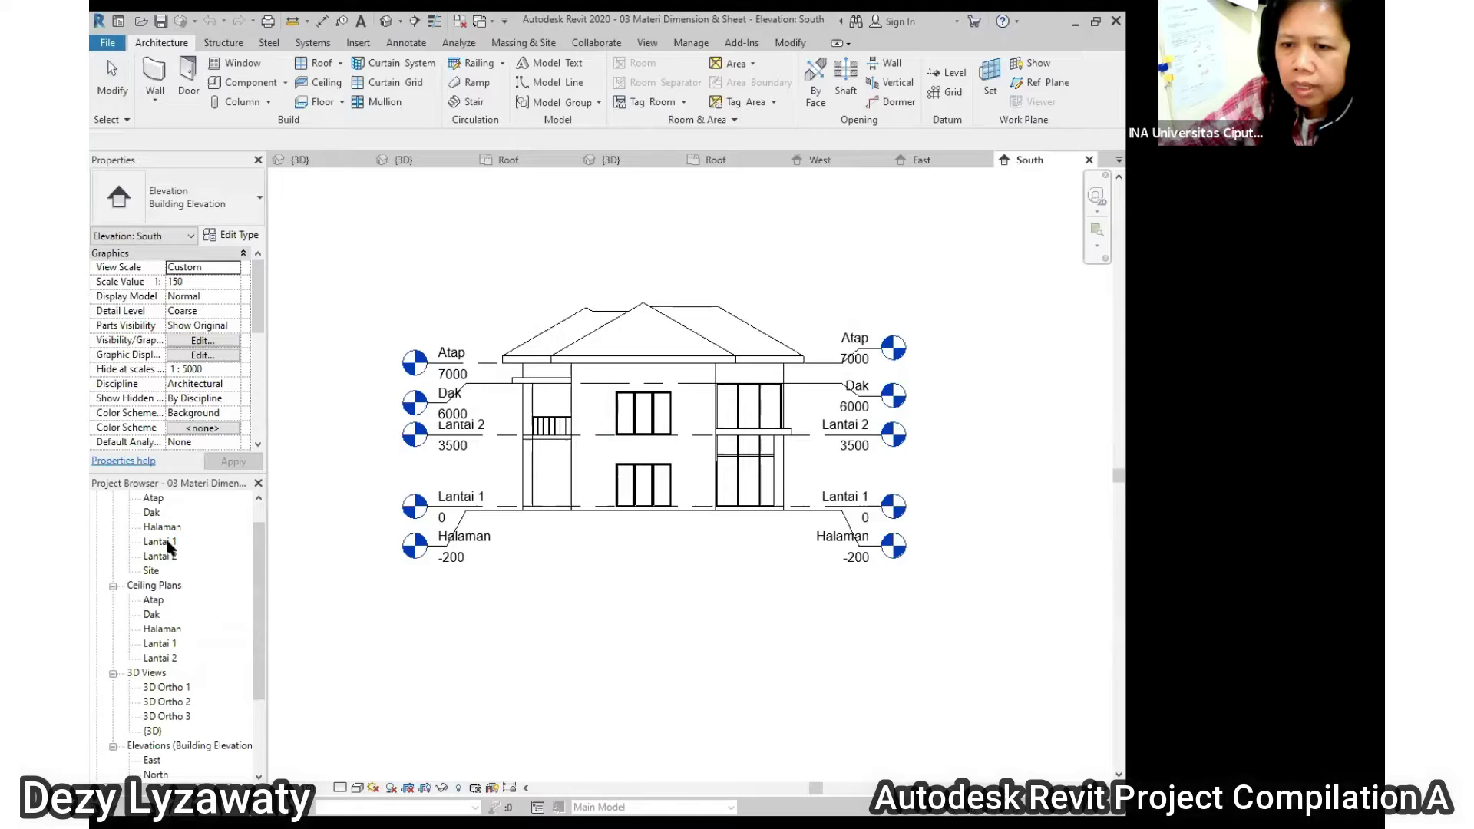
left_click_drag(263, 572, 269, 543)
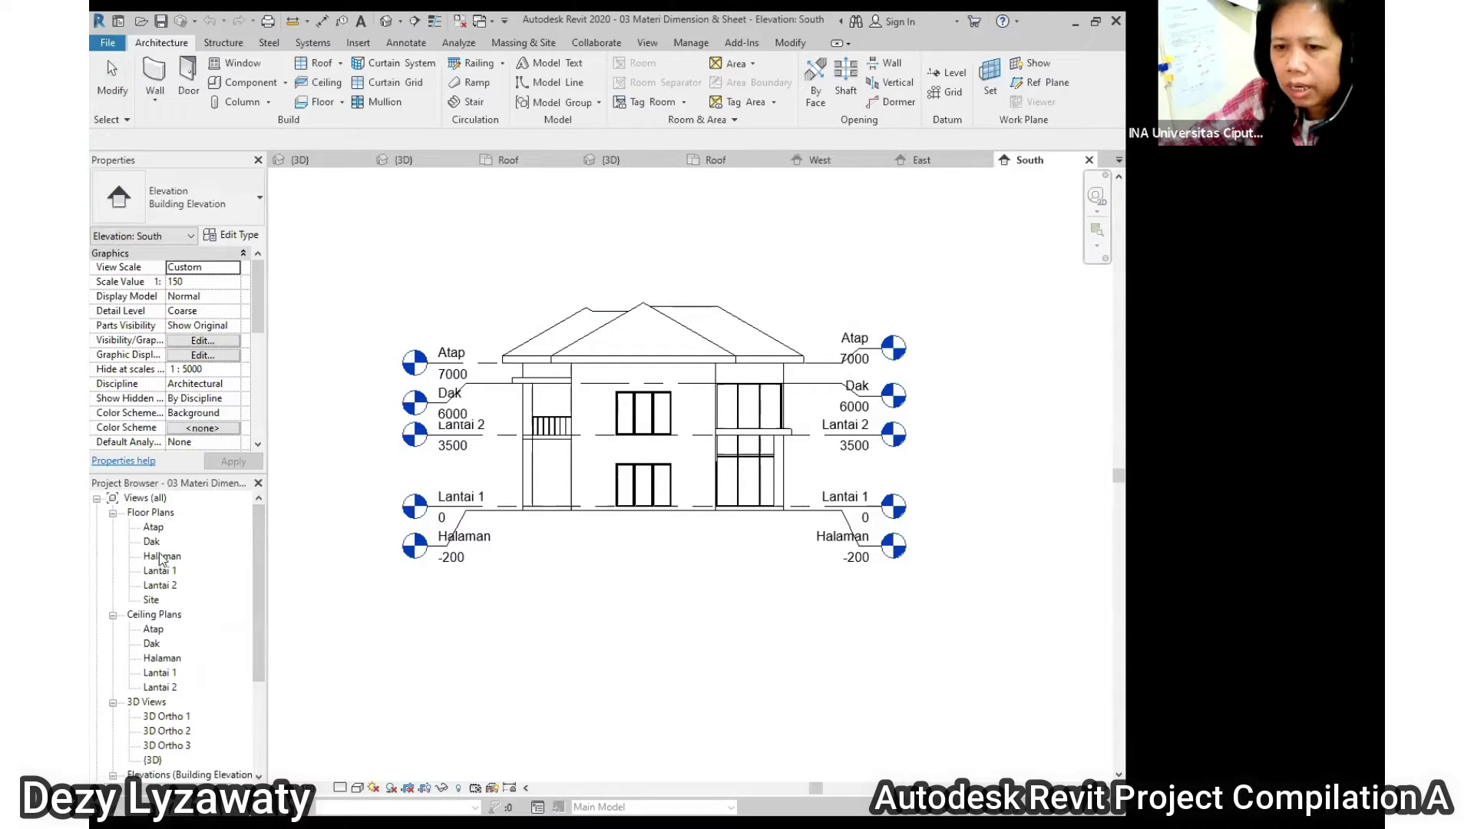
double_click(154, 513)
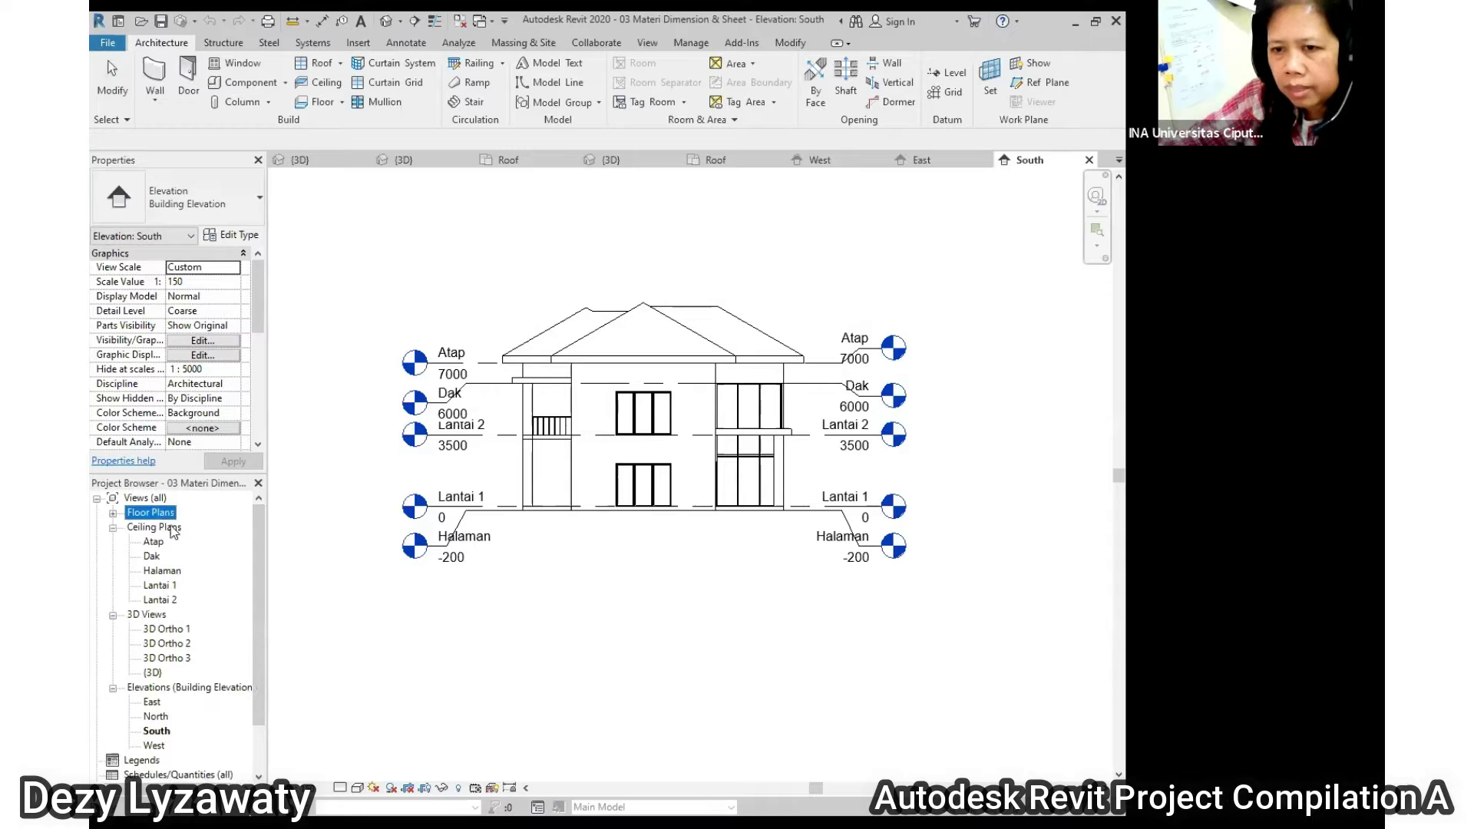
double_click(163, 586)
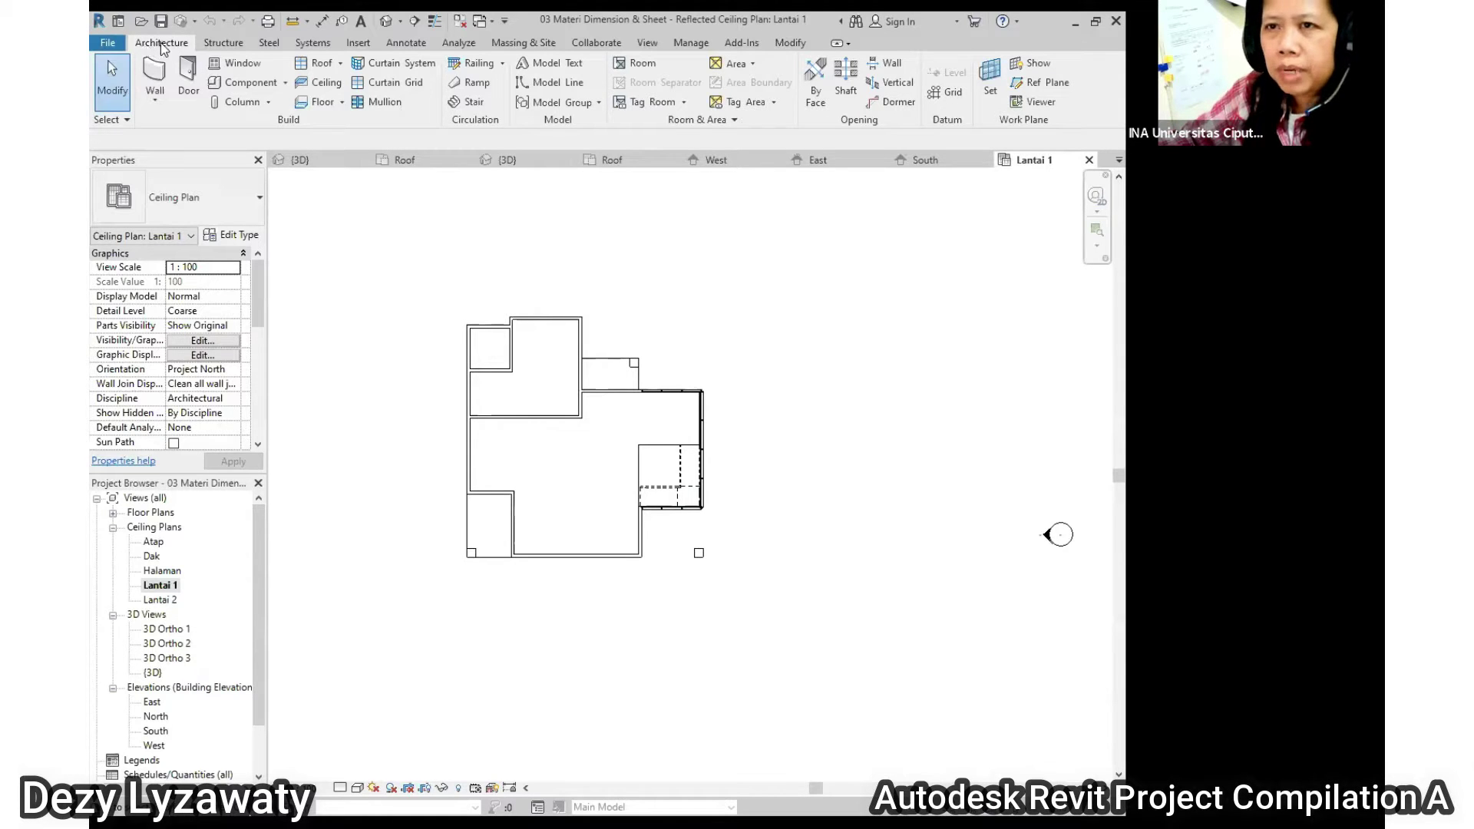
Place a chained aligned dimension above the plan, from the west outer wall across two inner wall centerlines to the east curtain wall
left_click(408, 43)
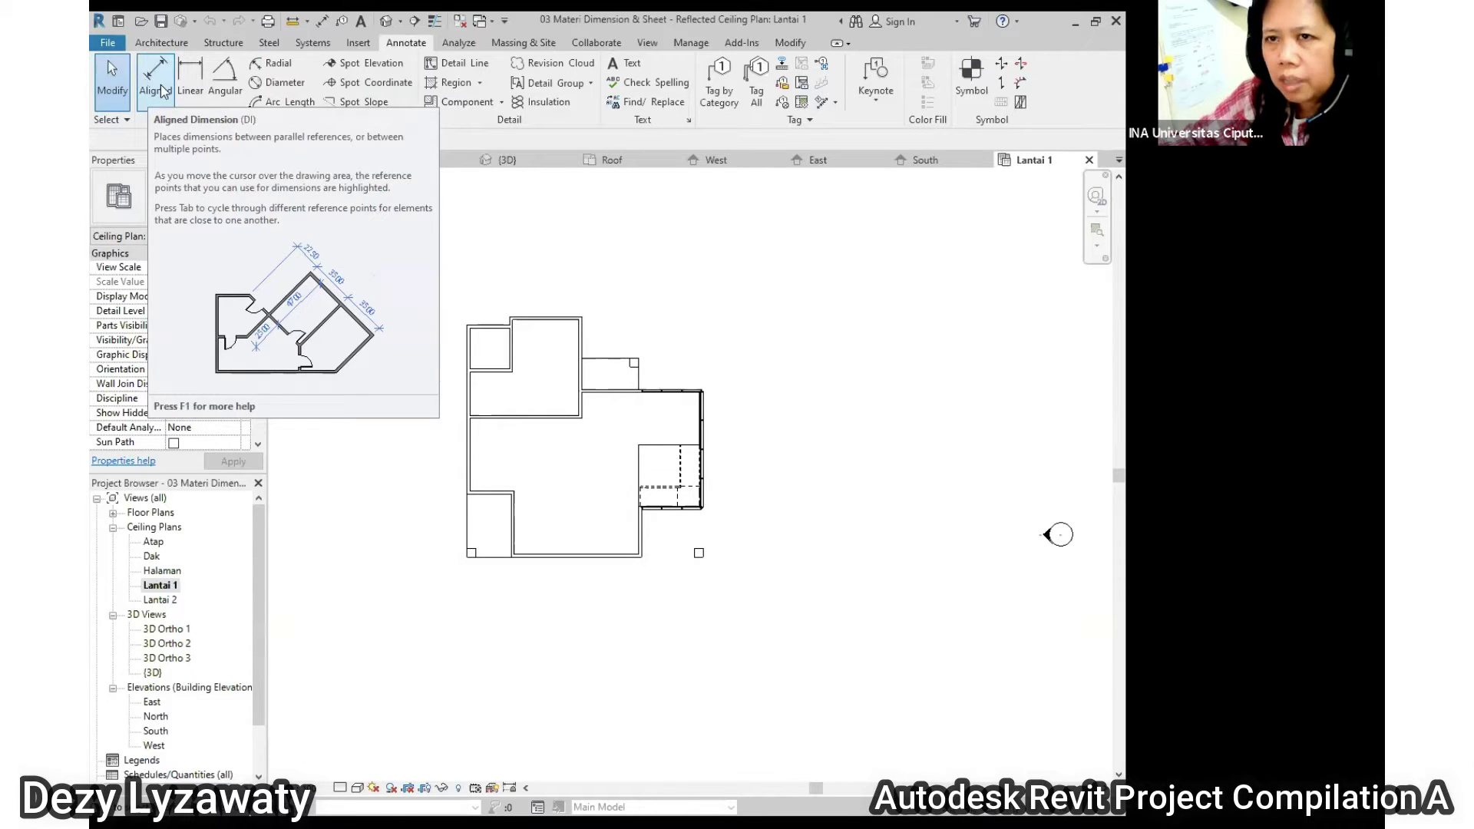
left_click(156, 84)
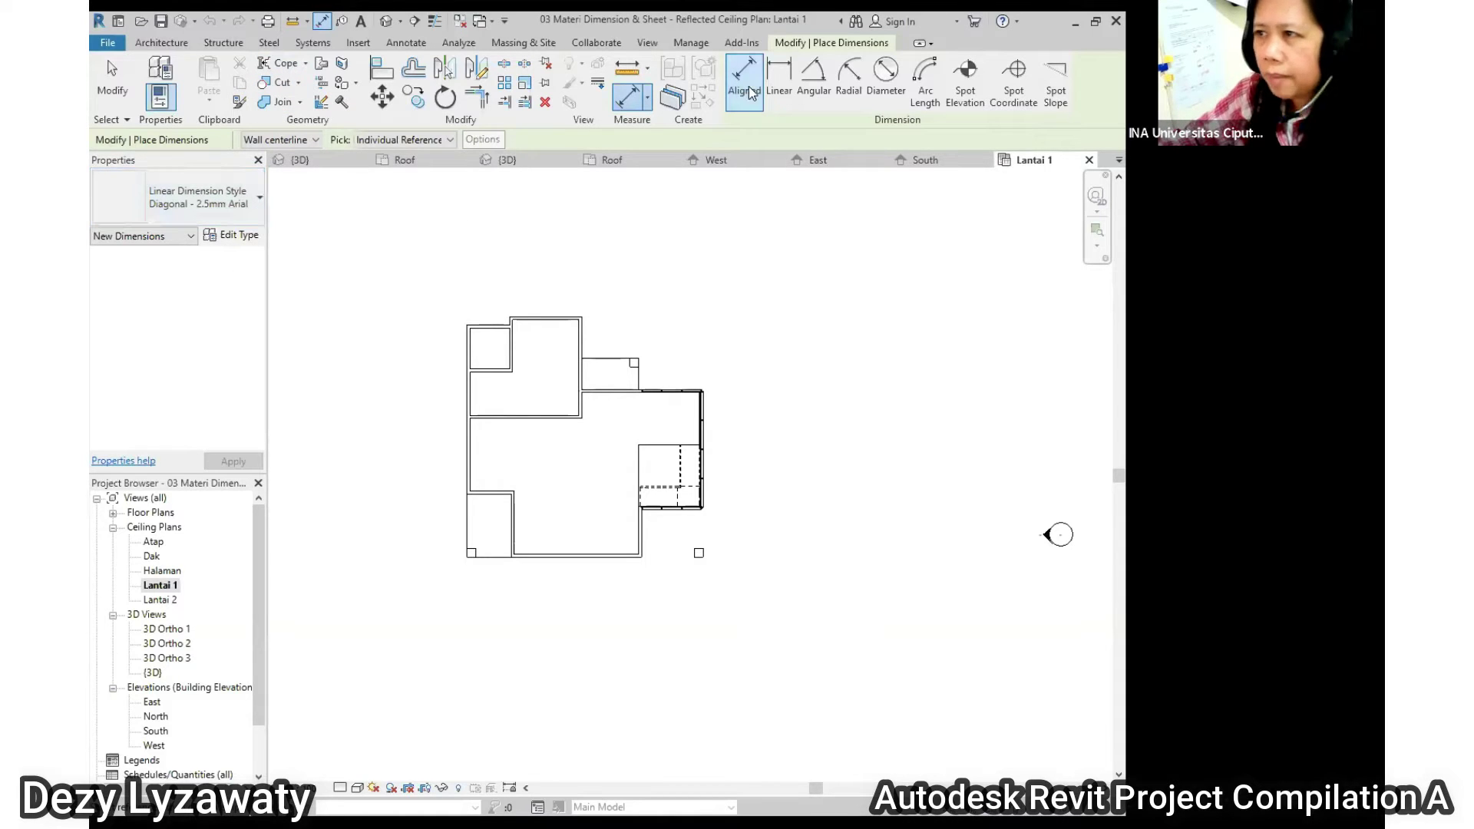
scroll(480, 303, "up", 3)
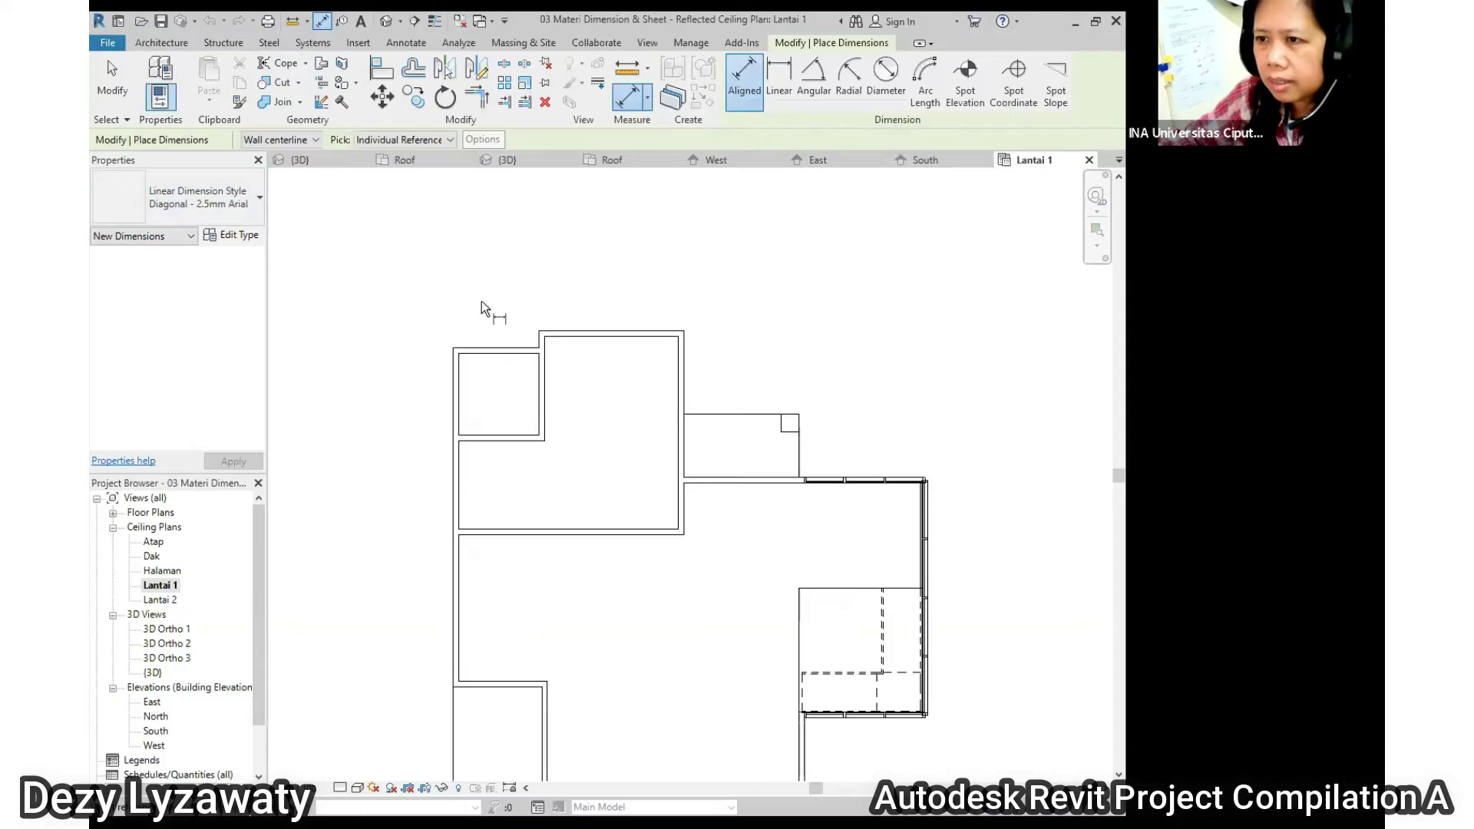
scroll(677, 288, "up", 1)
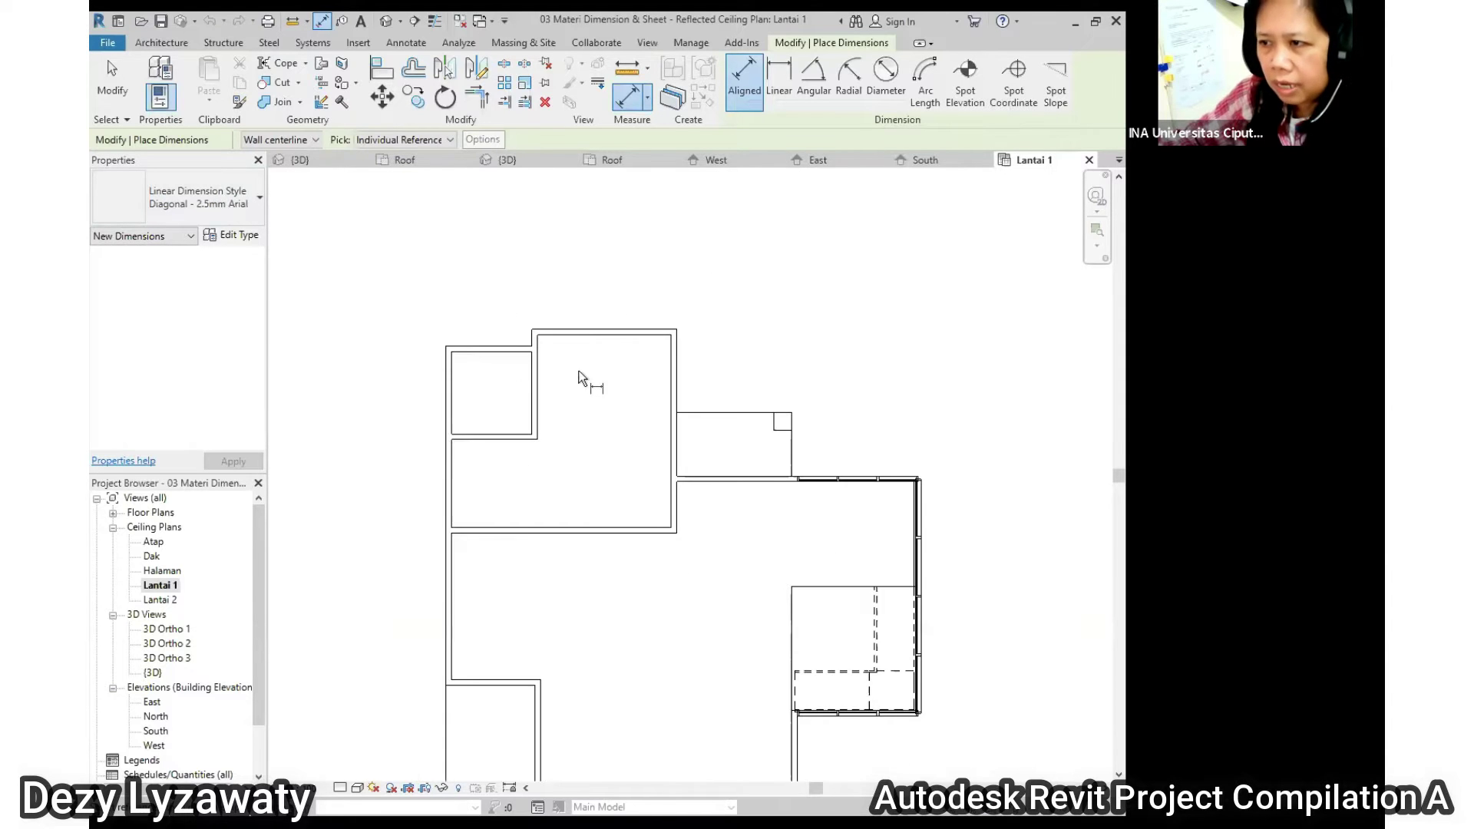
scroll(491, 380, "up", 1)
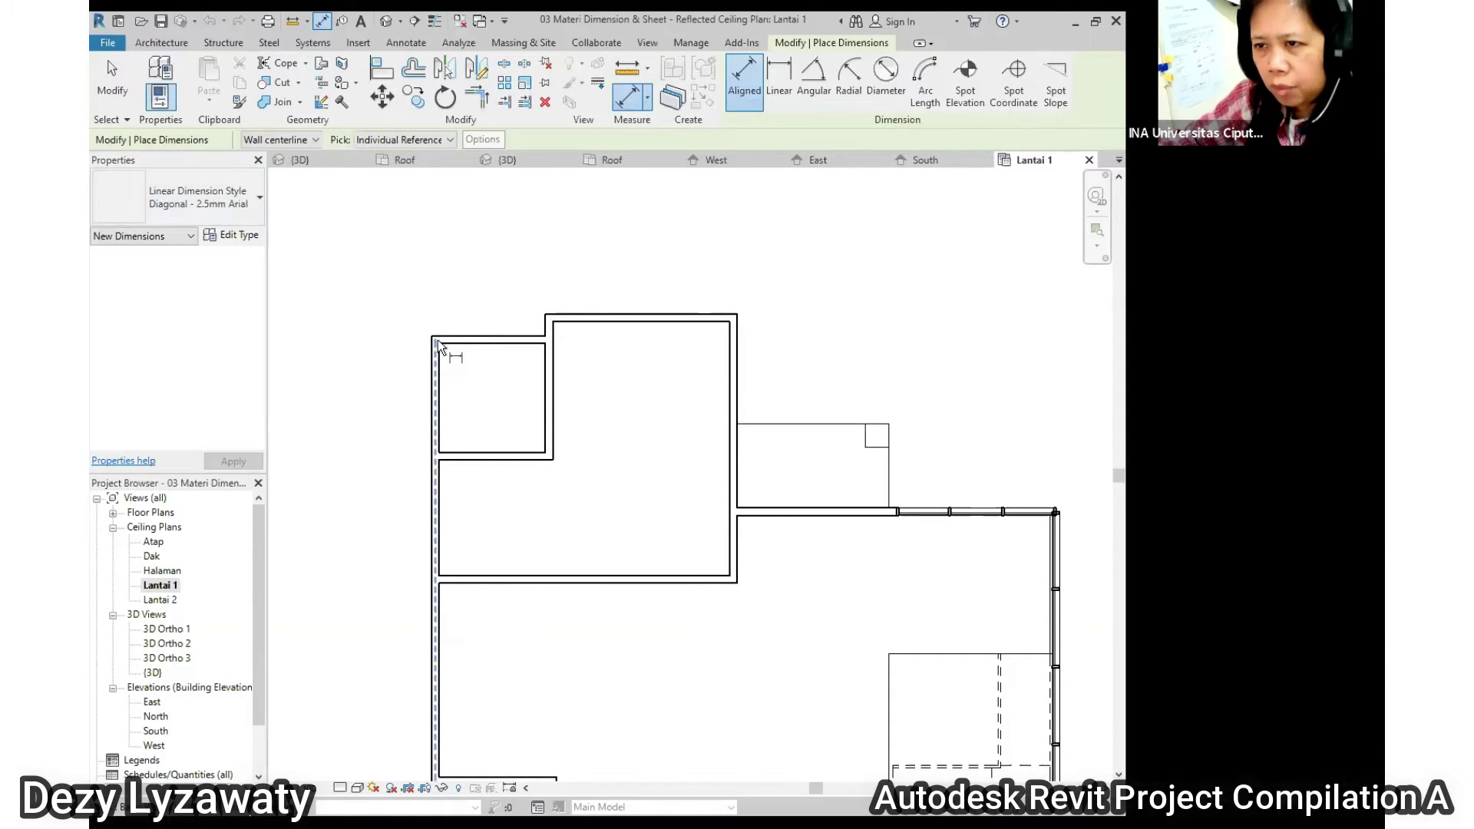
scroll(433, 345, "up", 3)
scroll(434, 347, "down", 2)
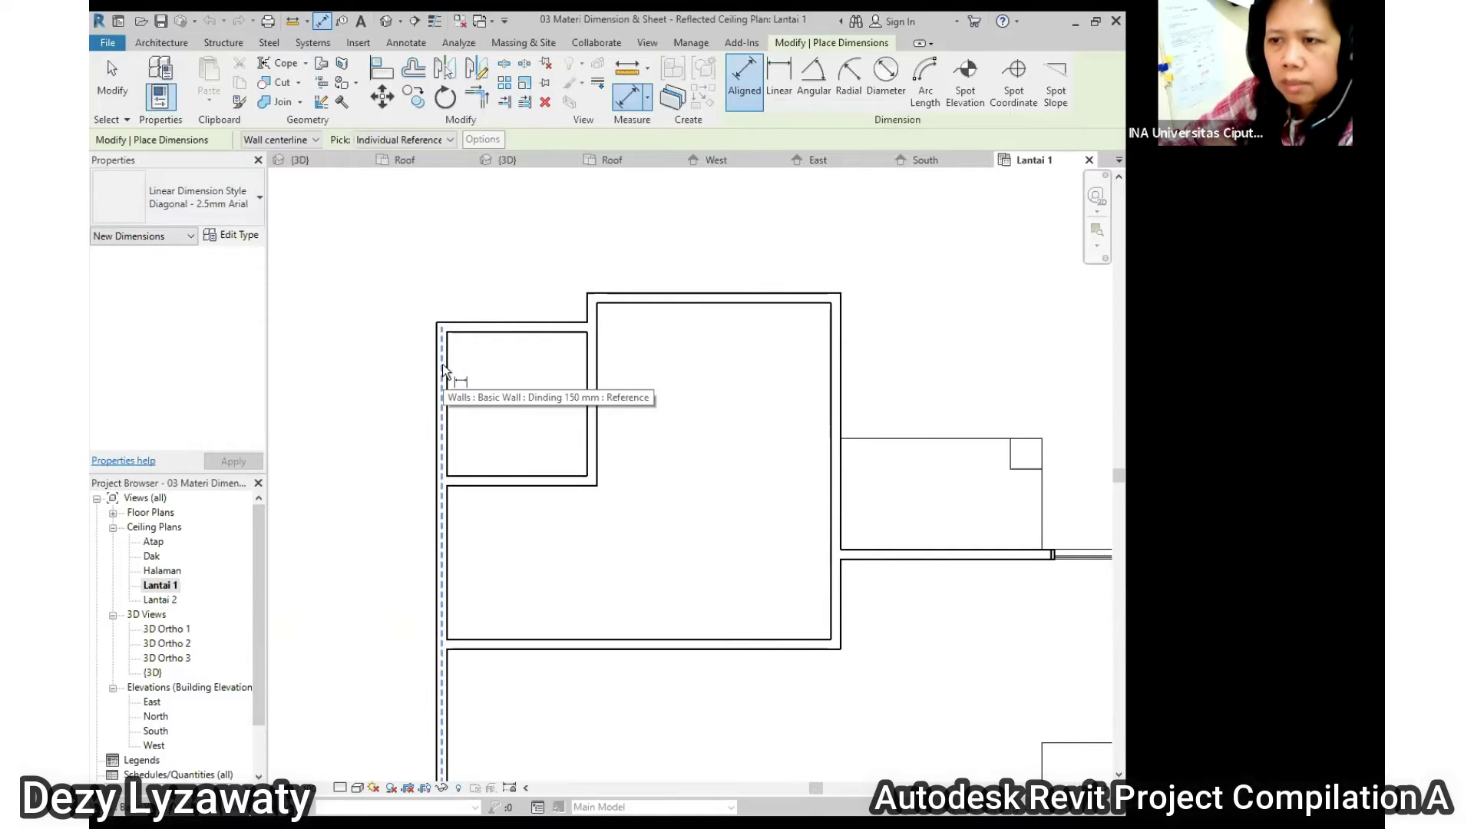
left_click(444, 371)
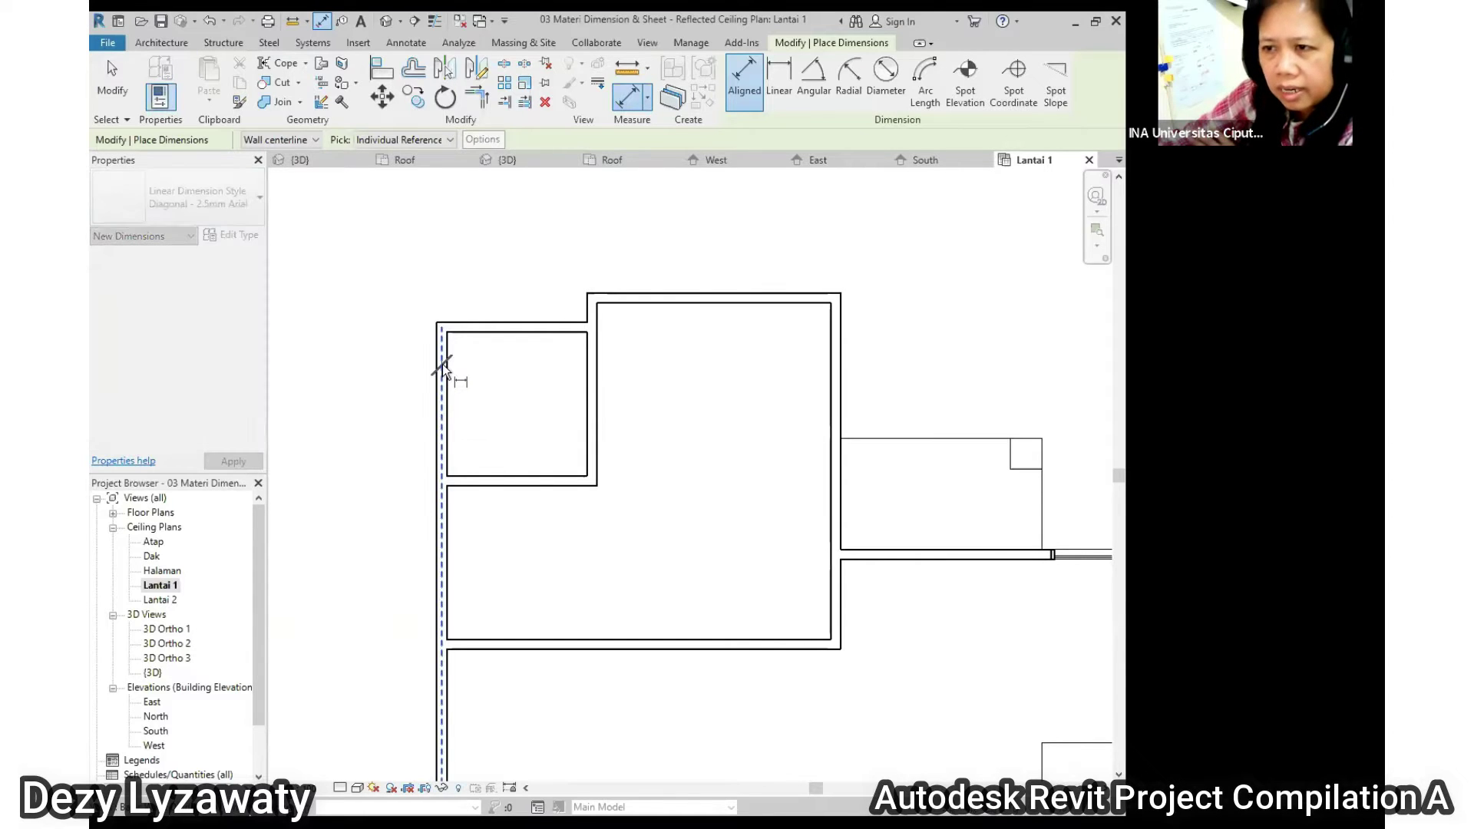
left_click(592, 418)
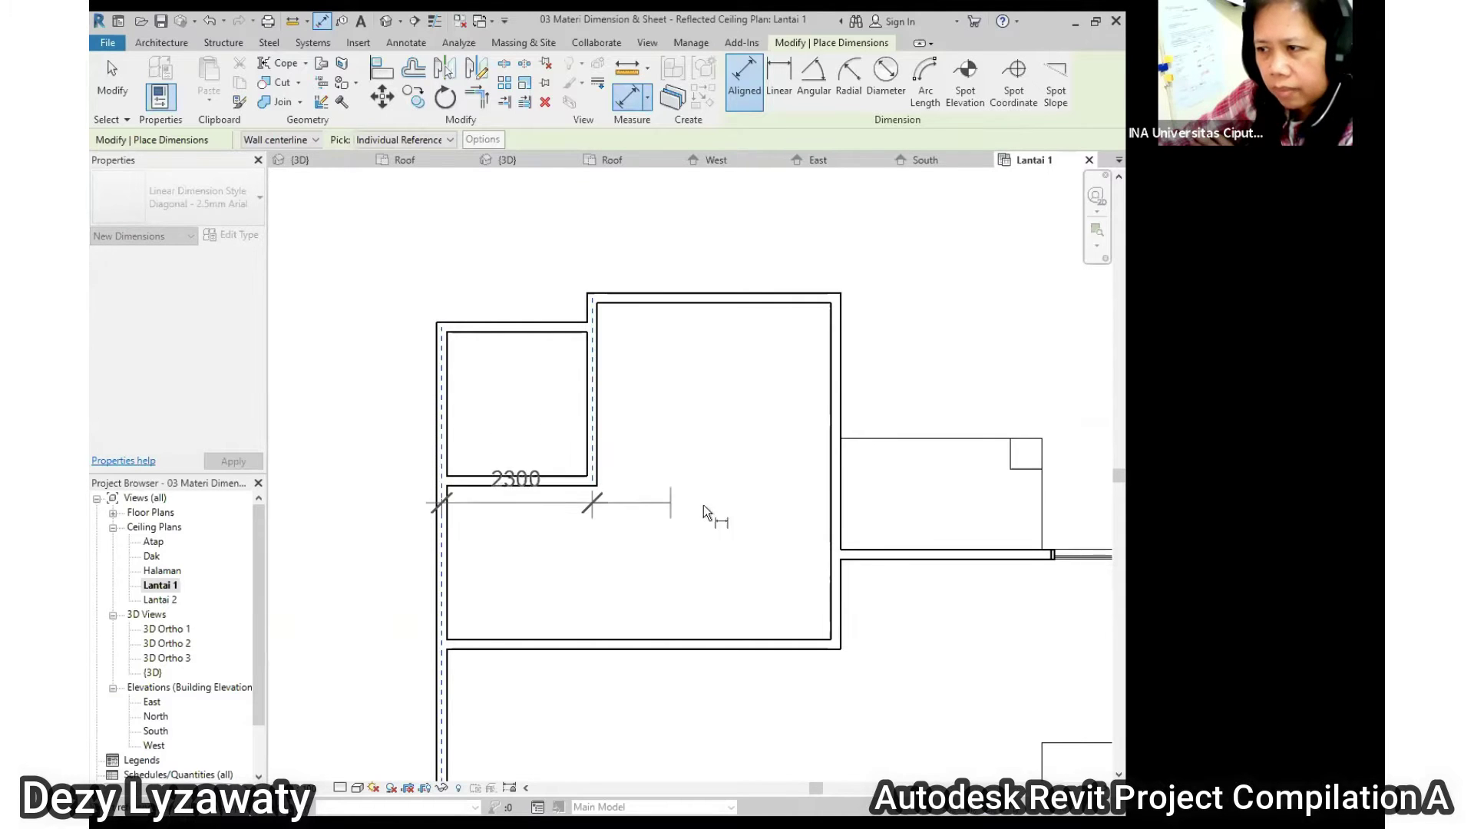
left_click(833, 508)
scroll(339, 353, "down", 2)
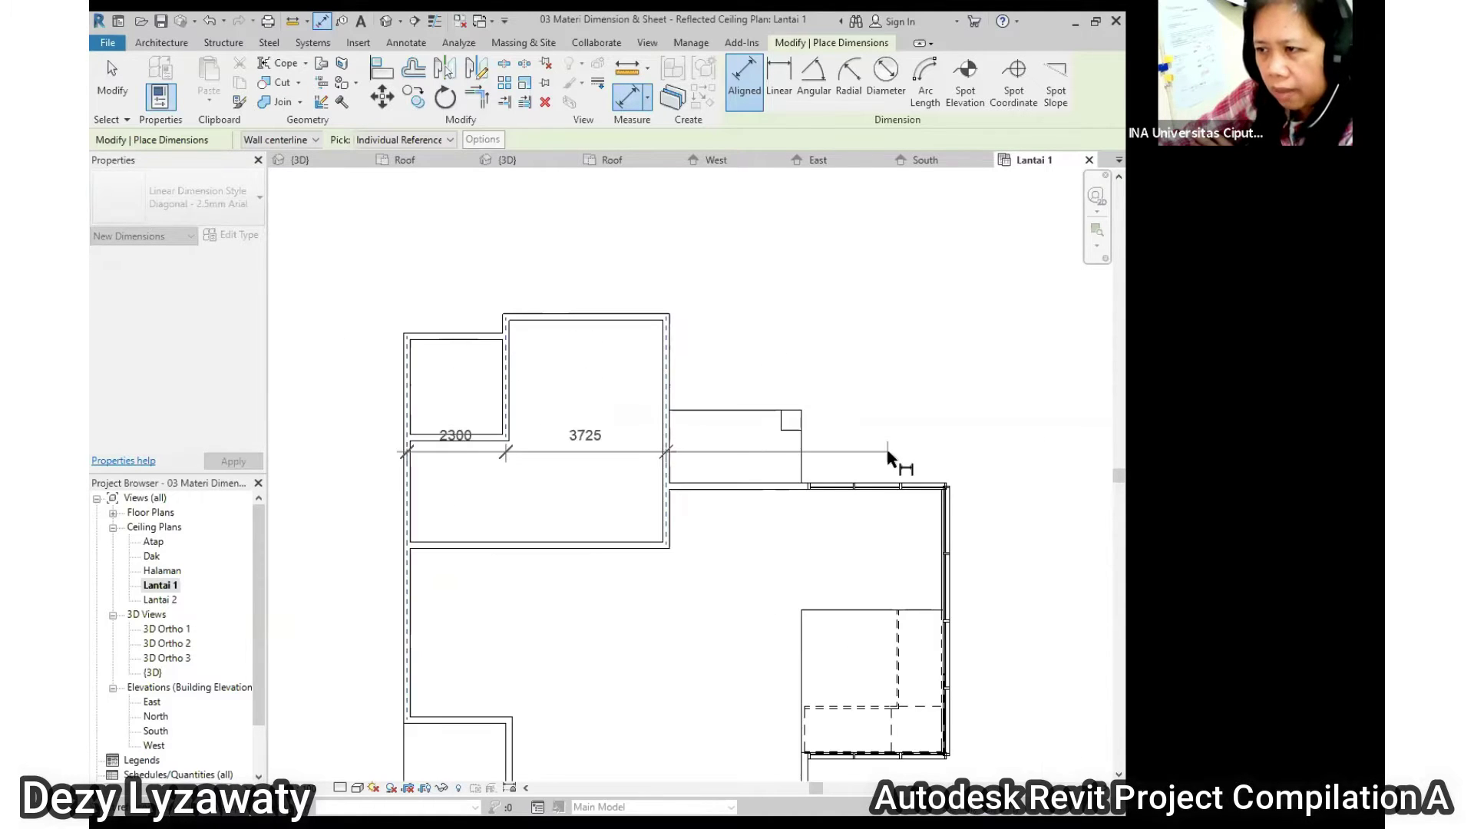
left_click(948, 510)
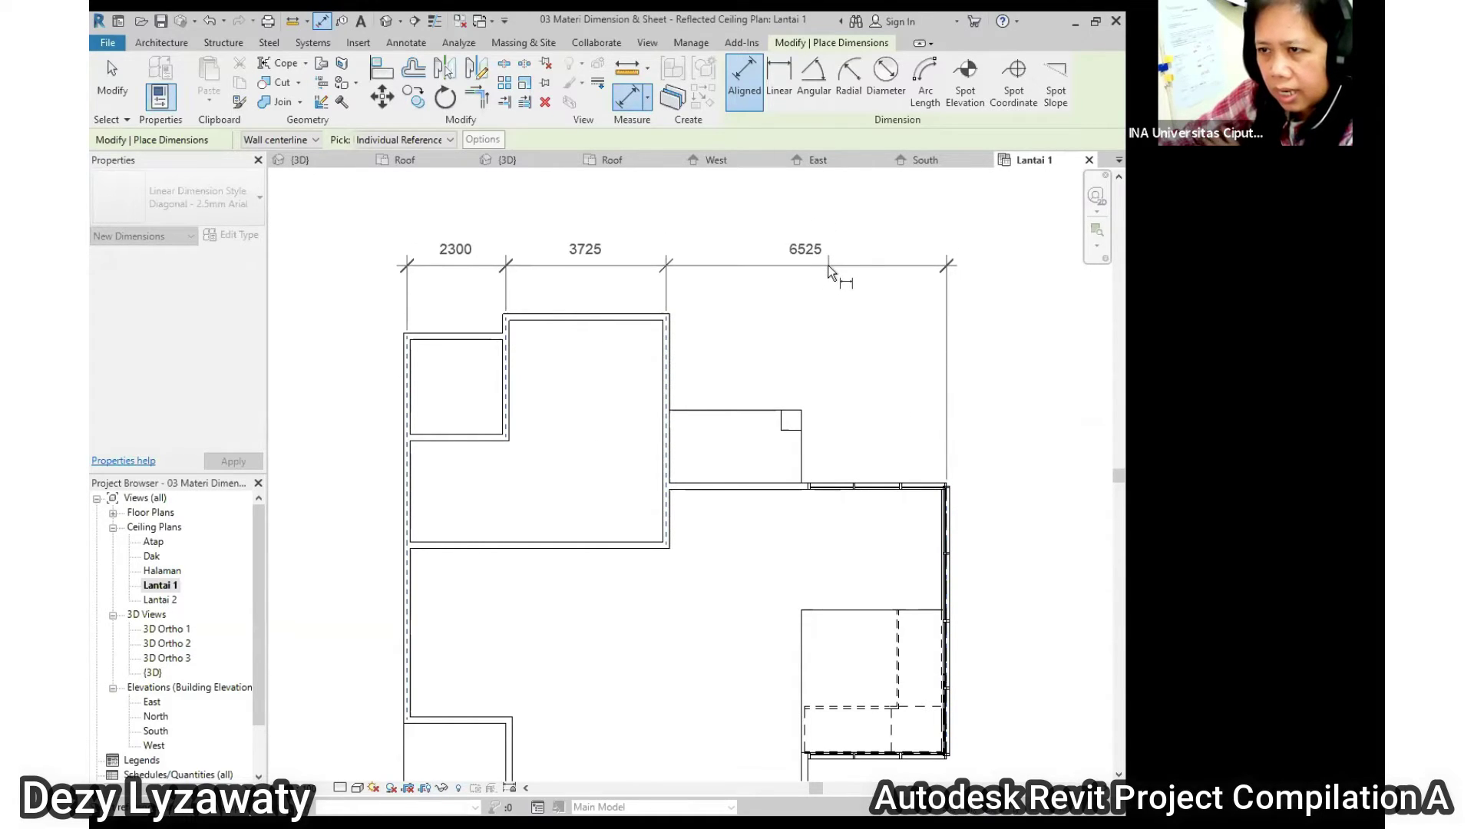
left_click(828, 269)
Add a chained aligned dimension along the plan's west side, picking every horizontal wall from the northernmost to the southernmost one
scroll(734, 365, "down", 3)
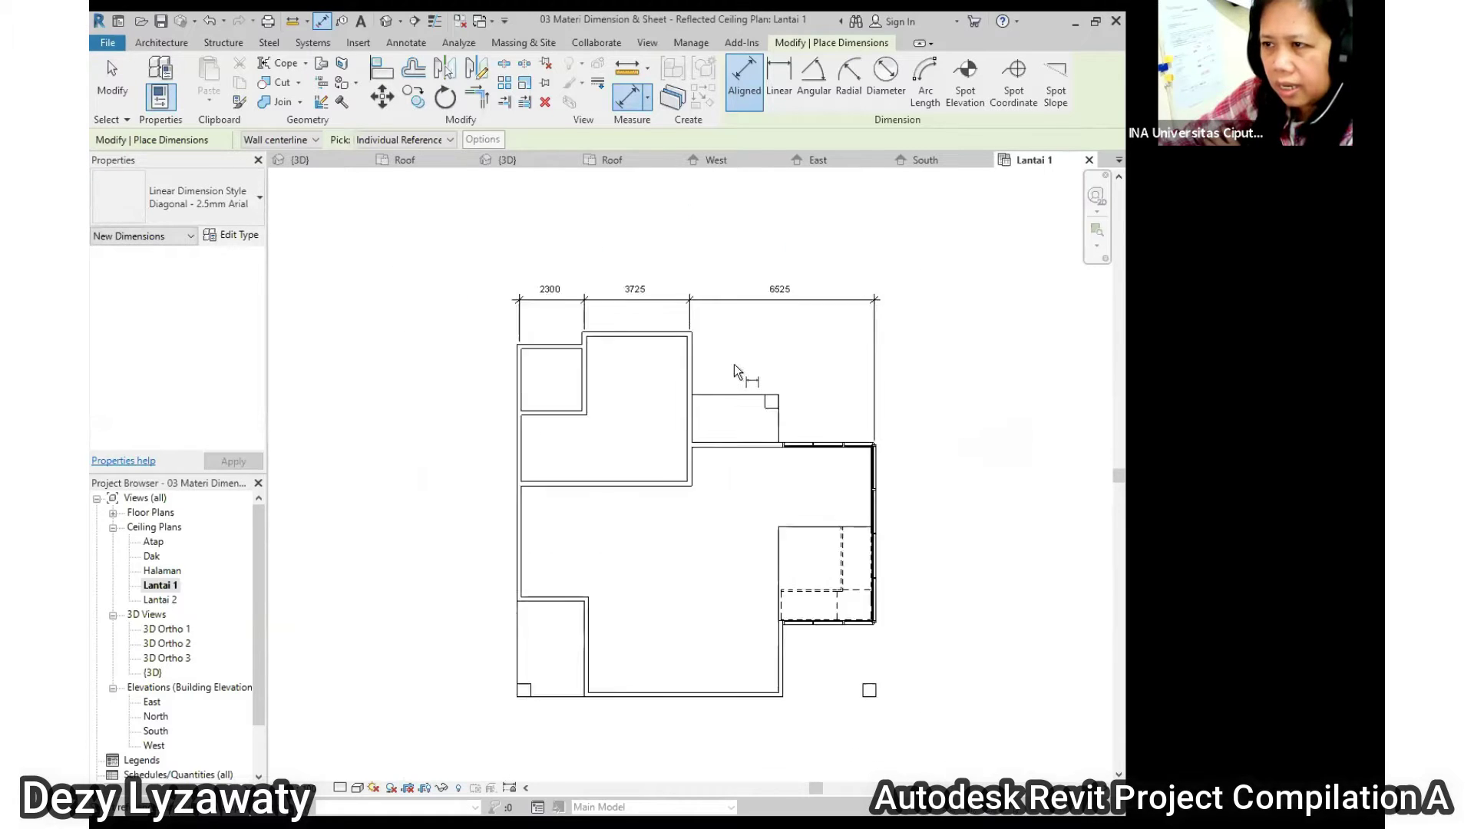
scroll(602, 352, "up", 2)
left_click(616, 307)
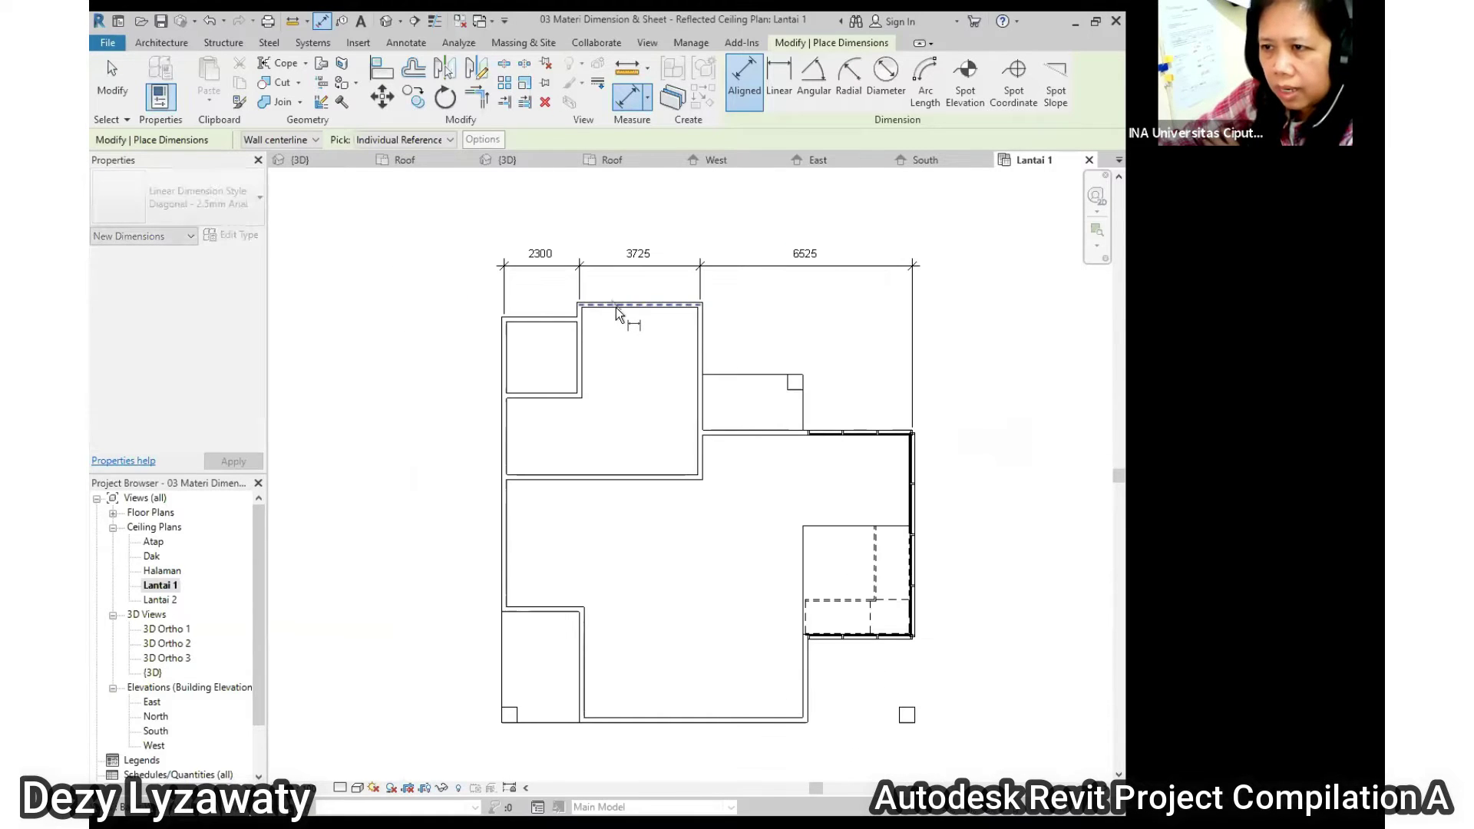
left_click(566, 318)
left_click(561, 396)
left_click(563, 477)
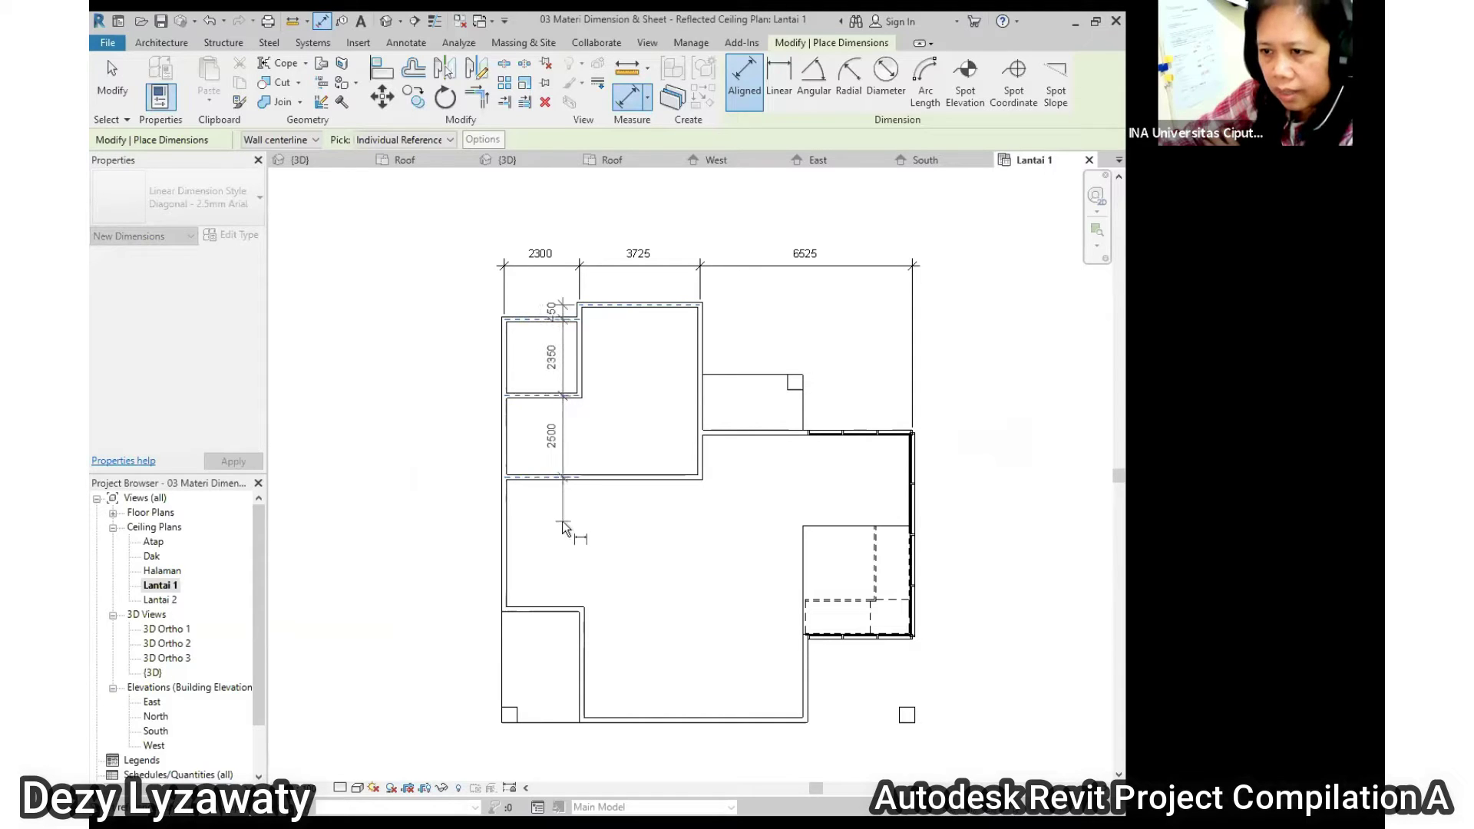
left_click(545, 611)
scroll(522, 460, "down", 2)
left_click(612, 639)
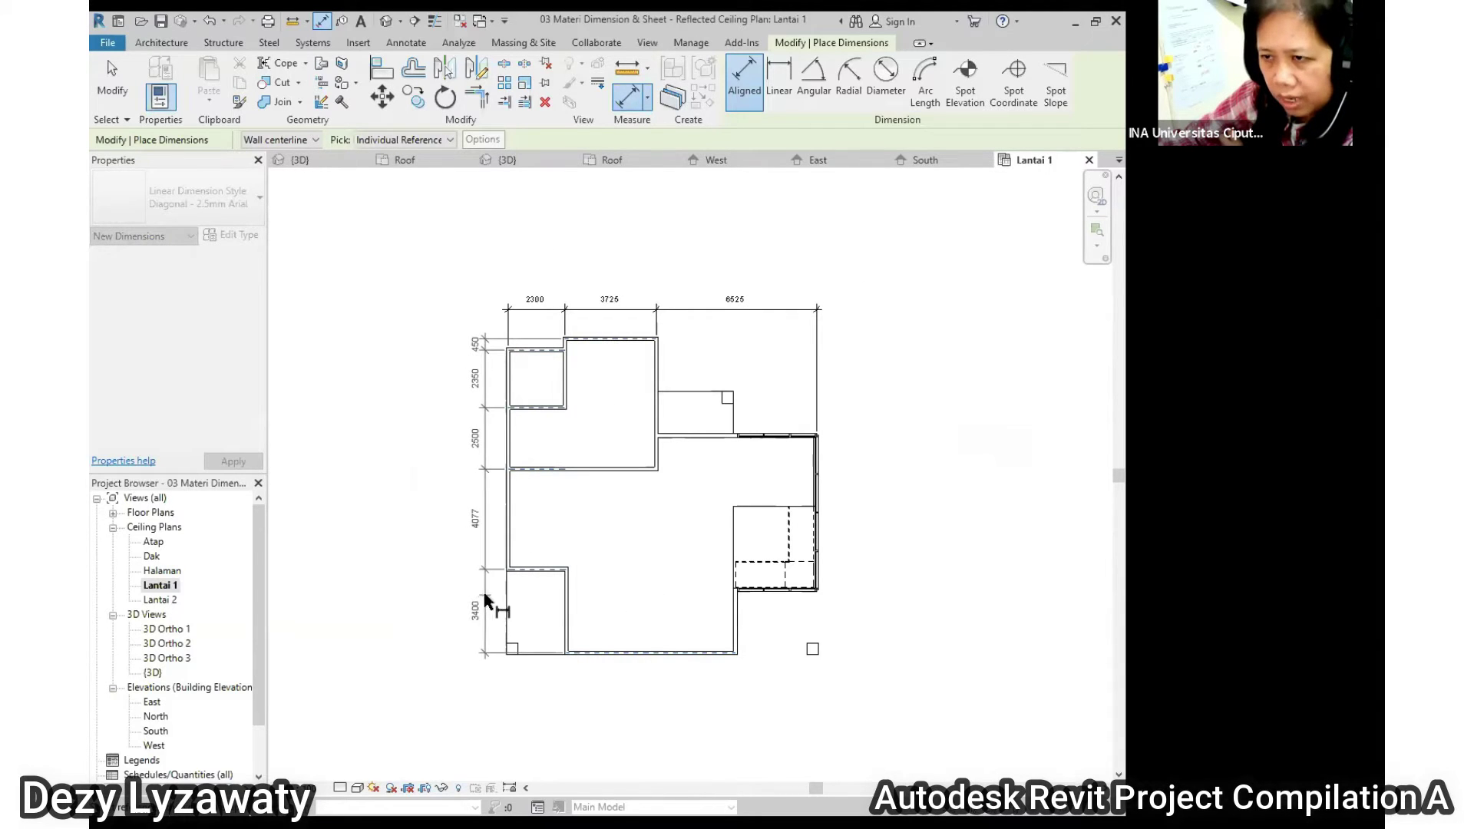
left_click(484, 604)
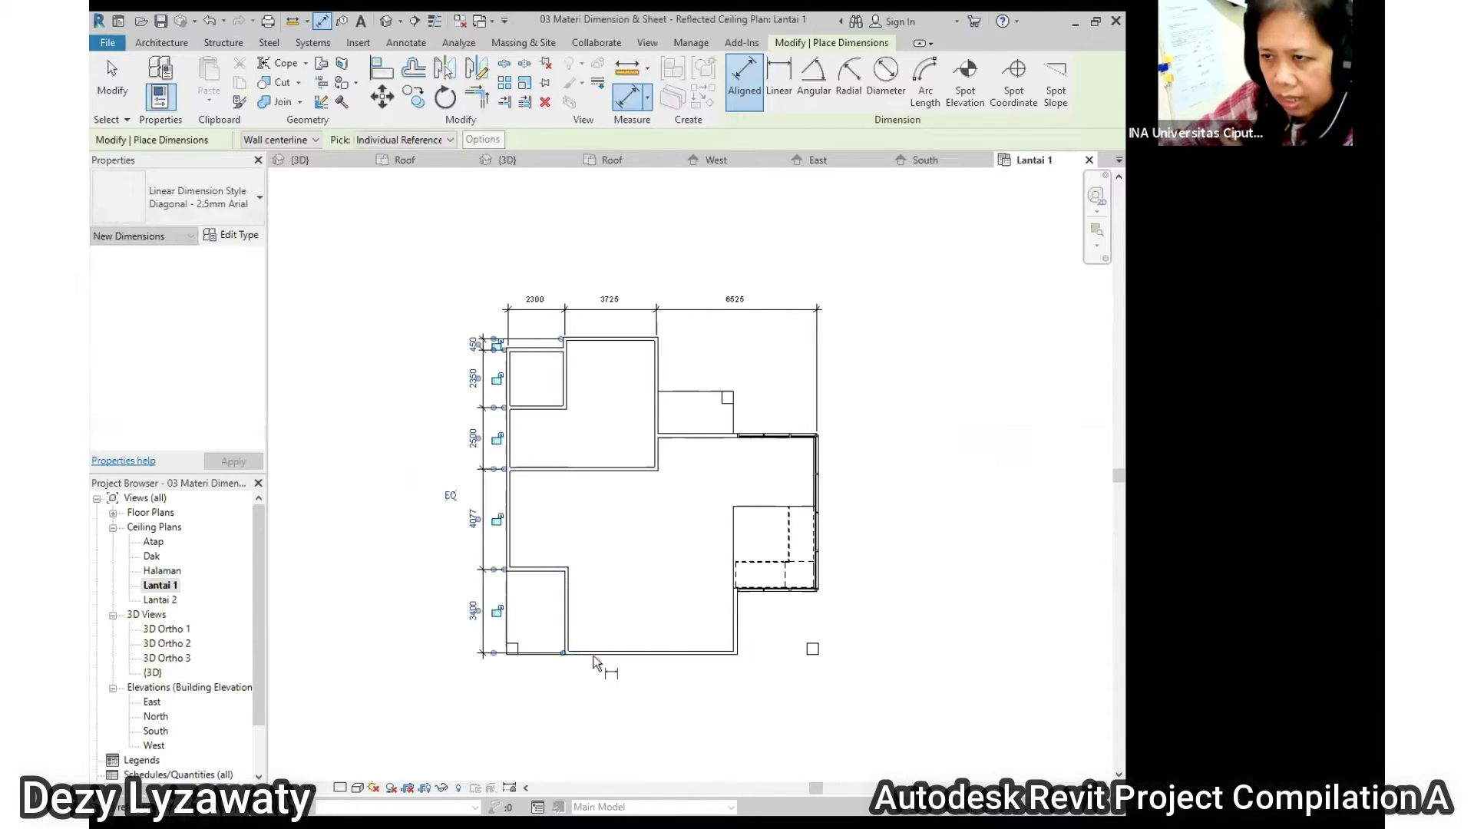
Dimension the south side with an aligned chain through the four vertical walls, placed below the plan
left_click(510, 559)
left_click(567, 634)
left_click(737, 634)
left_click(821, 577)
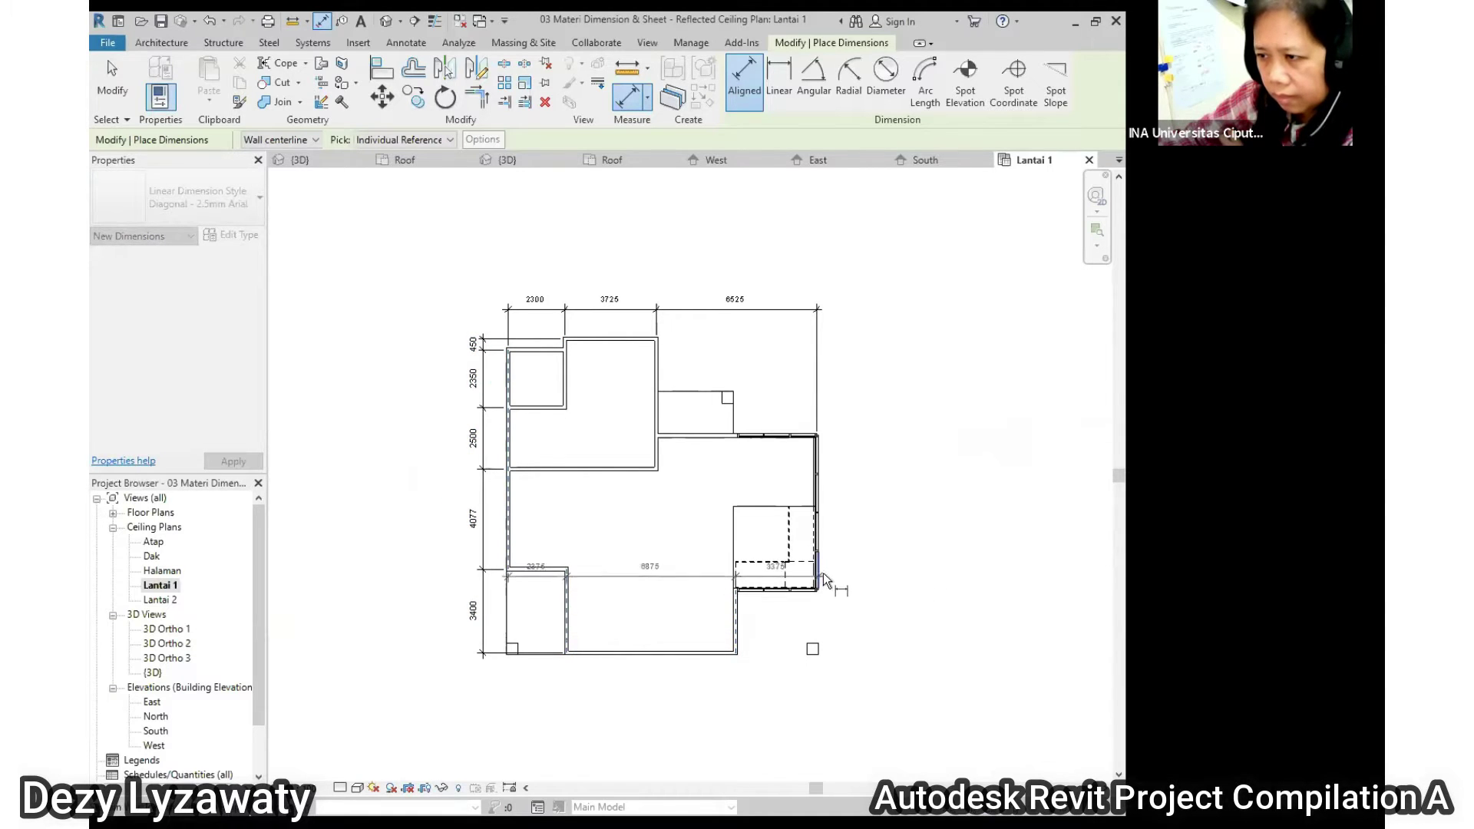
scroll(837, 551, "down", 2)
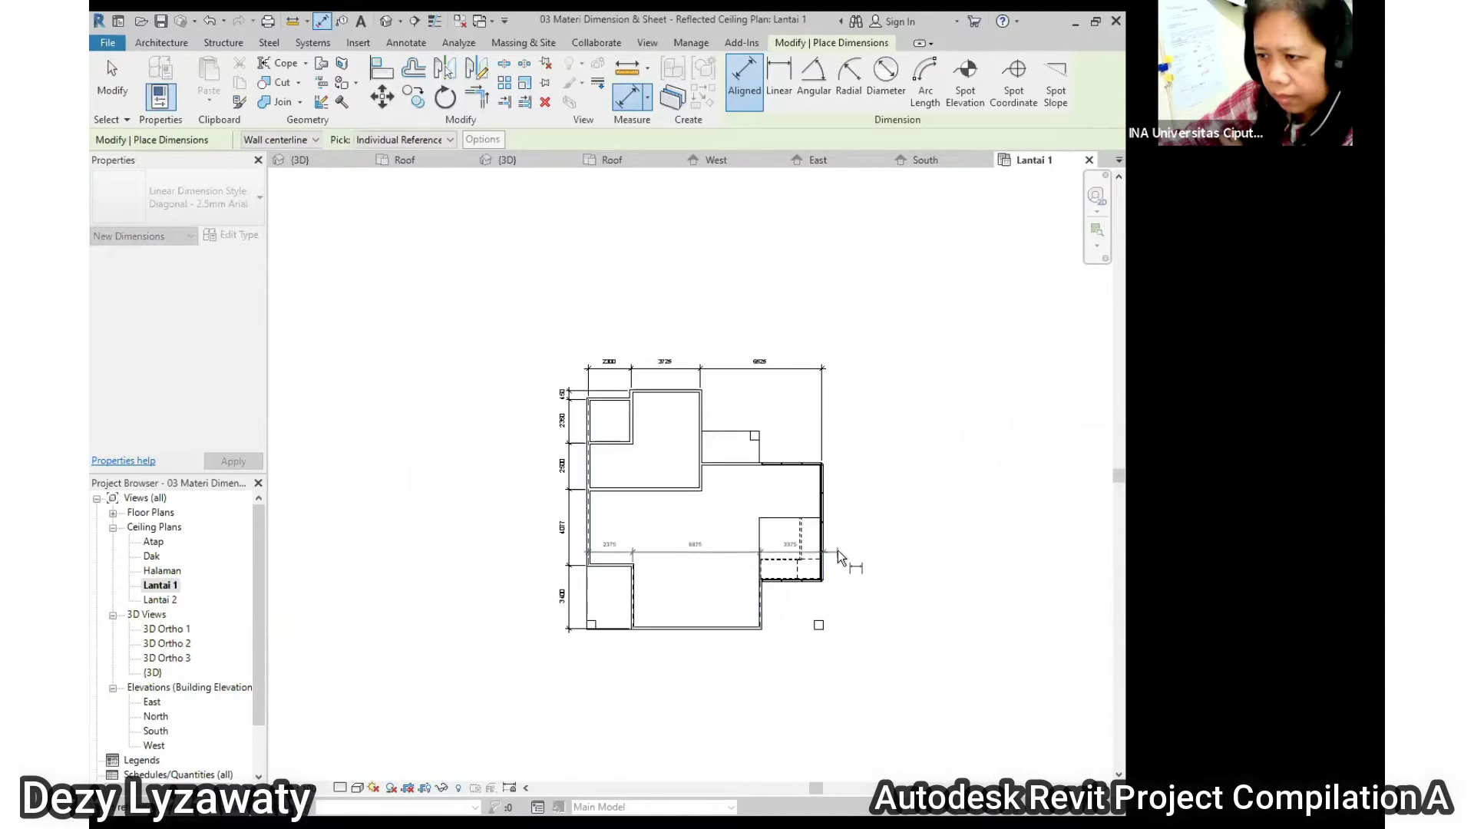
left_click(854, 652)
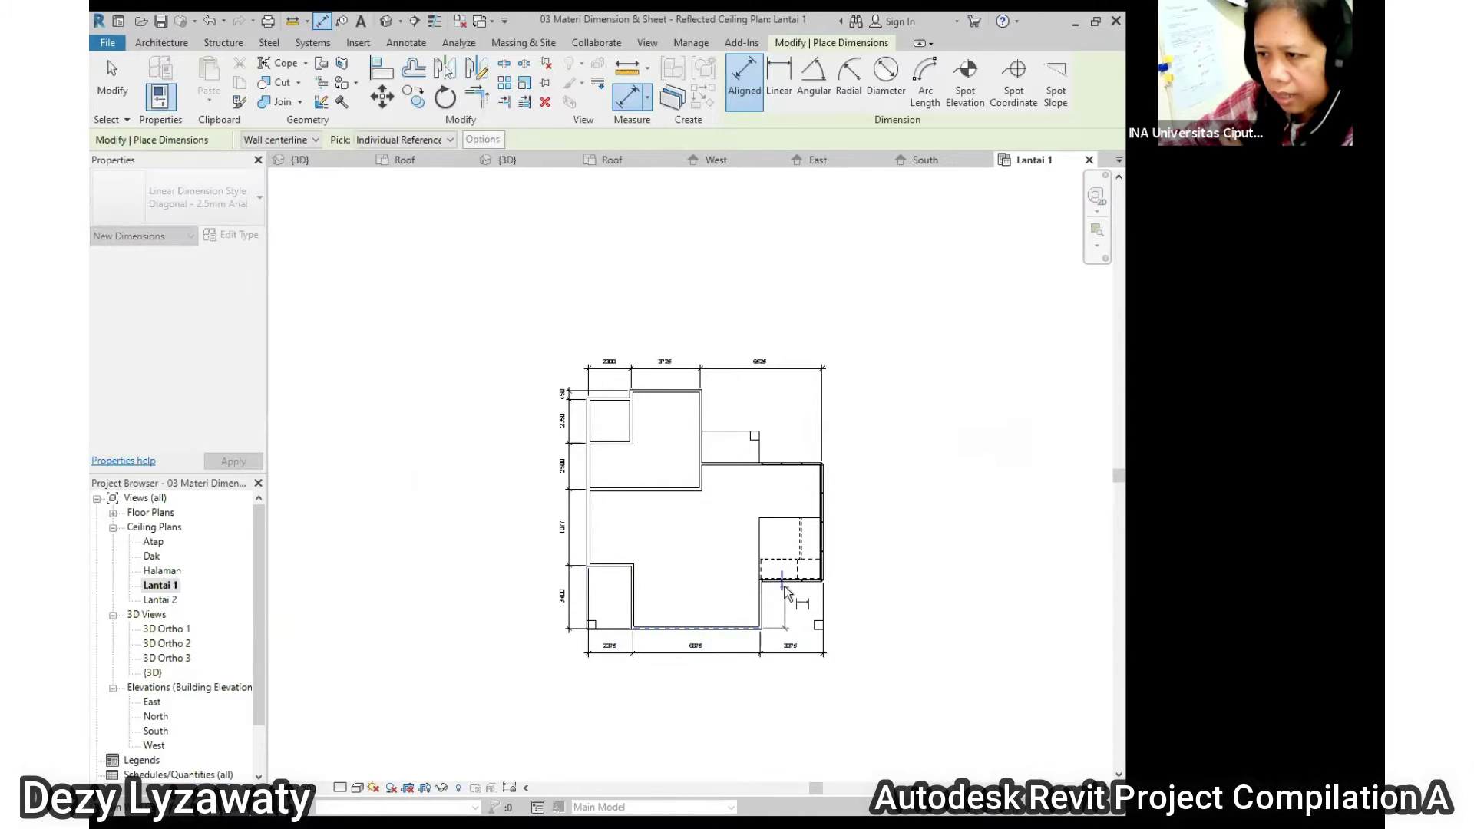
Place a chained aligned dimension east of the plan from the south wall through both curtain wall lines to the northernmost wall
scroll(836, 592, "up", 6)
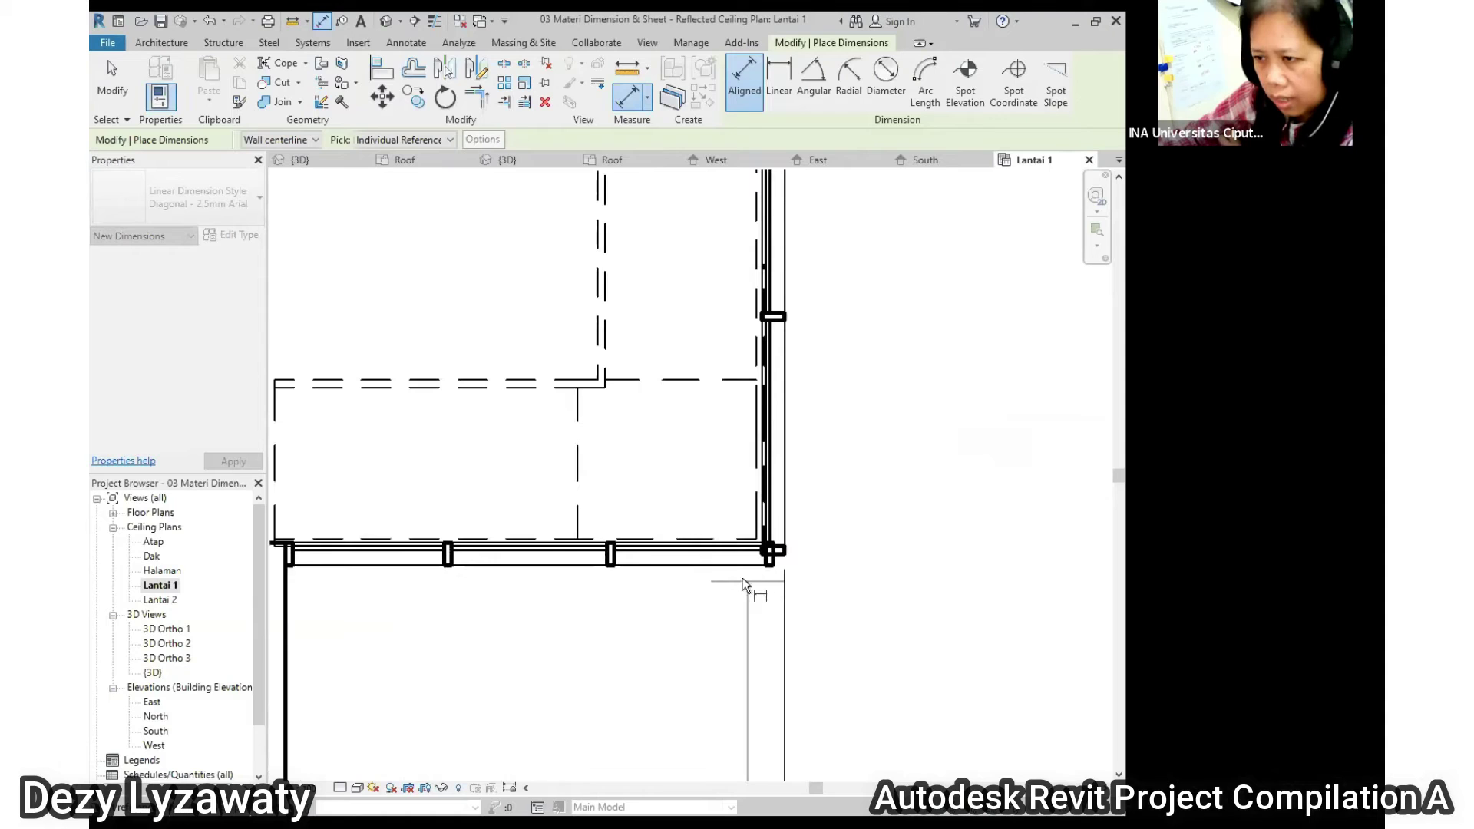
scroll(783, 577, "down", 2)
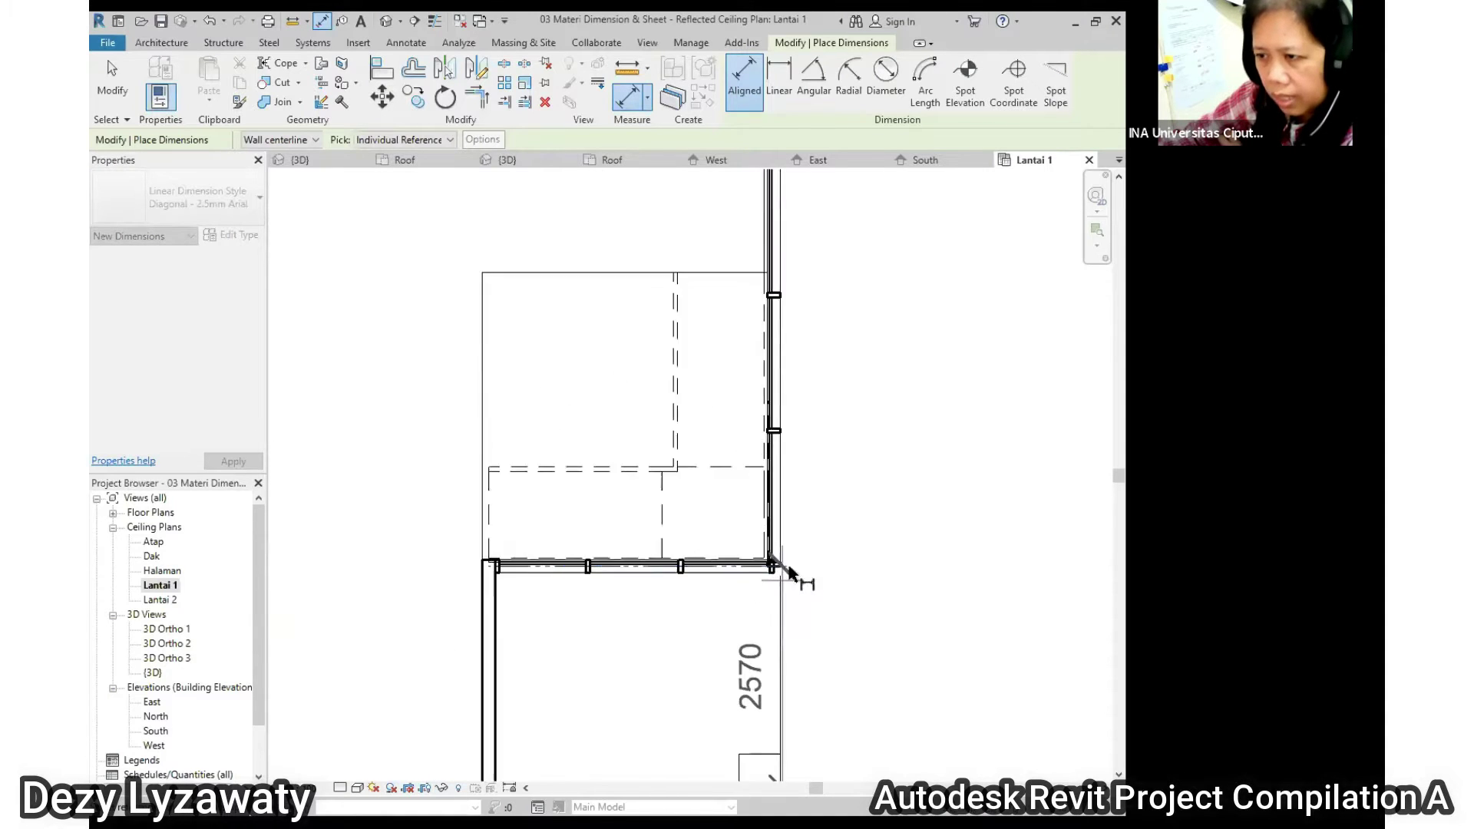
scroll(786, 578, "down", 3)
middle_click_drag(634, 298, 576, 642)
scroll(591, 588, "up", 3)
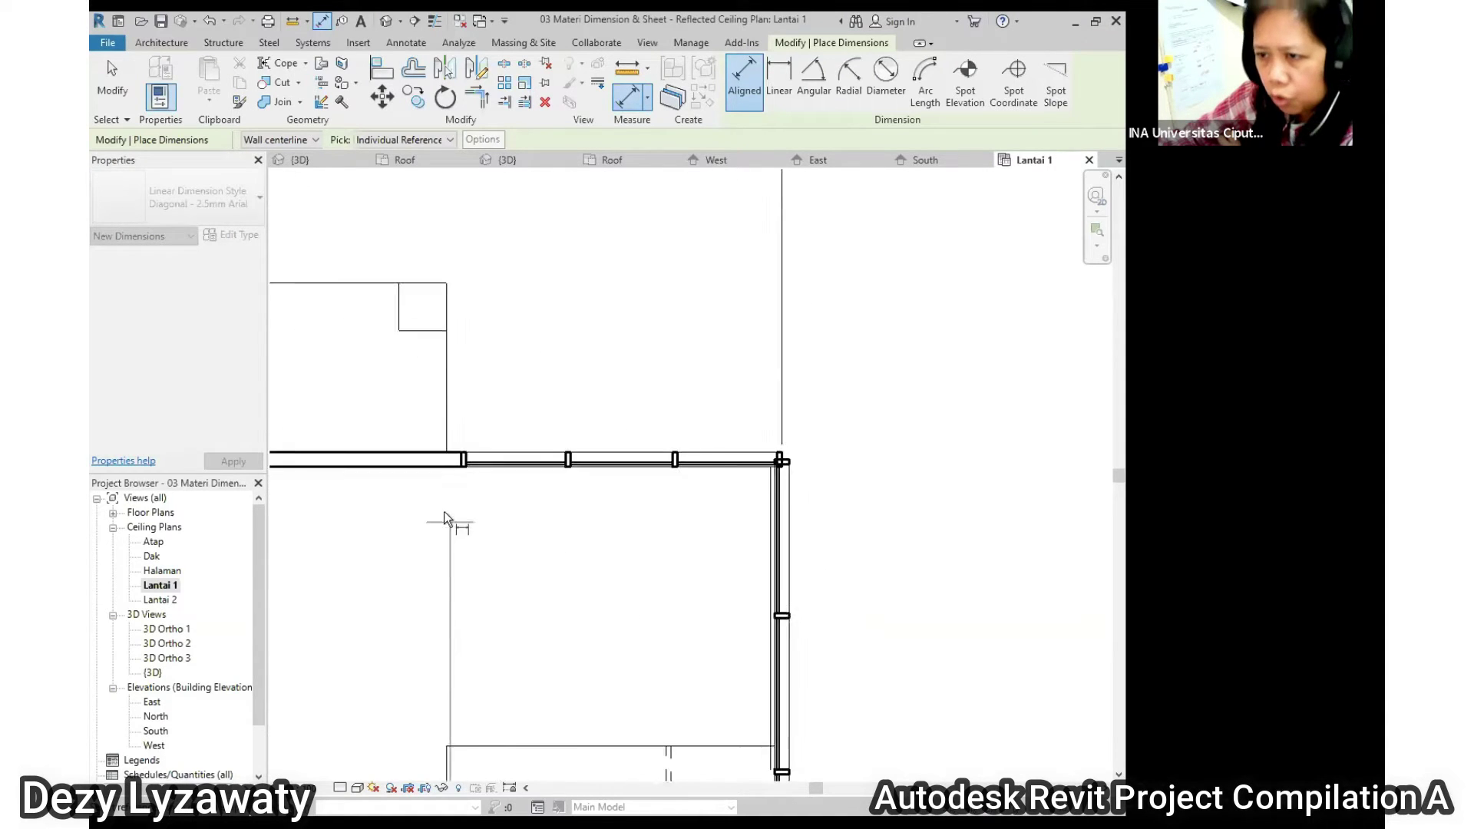
scroll(447, 519, "up", 1)
left_click(423, 447)
scroll(473, 444, "down", 4)
scroll(614, 461, "down", 2)
scroll(589, 454, "up", 2)
scroll(542, 415, "down", 1)
left_click(542, 414)
scroll(541, 415, "down", 2)
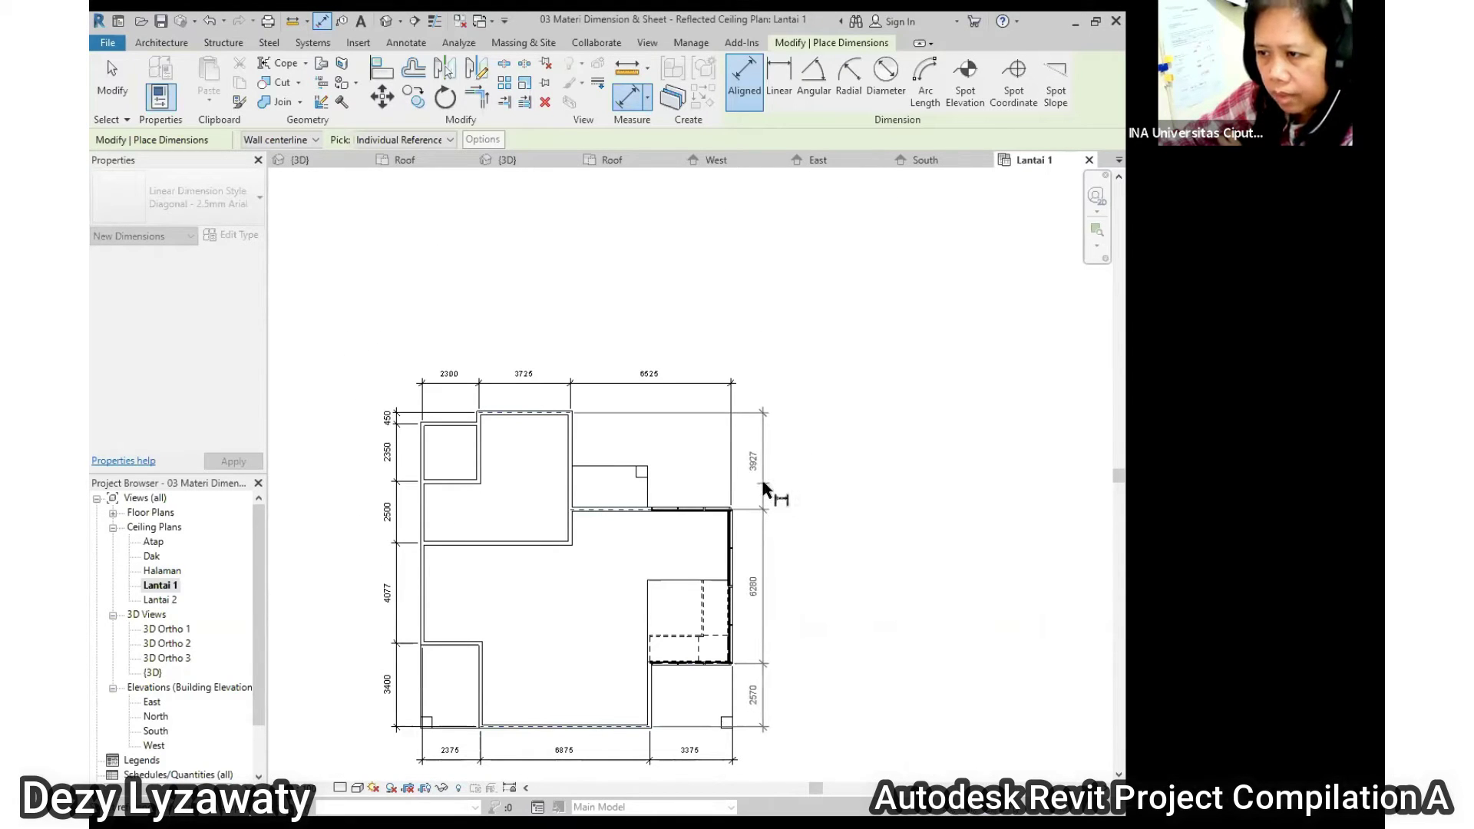
left_click(764, 491)
Add an overall width dimension between the west and east outer walls, above the existing north dimension chain
scroll(764, 492, "down", 2)
scroll(612, 470, "up", 6)
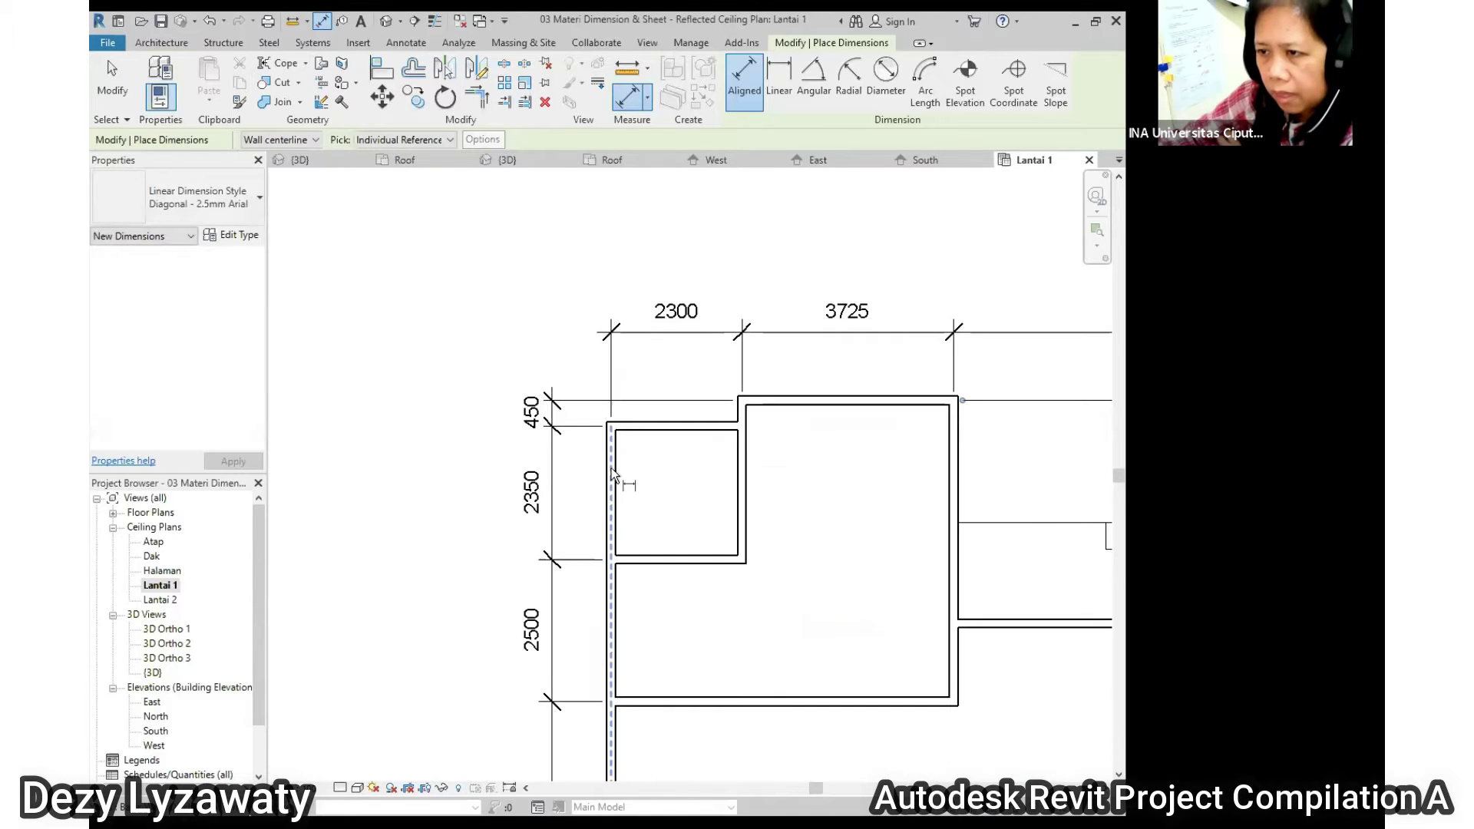
left_click(612, 467)
scroll(607, 463, "down", 2)
scroll(1075, 537, "up", 2)
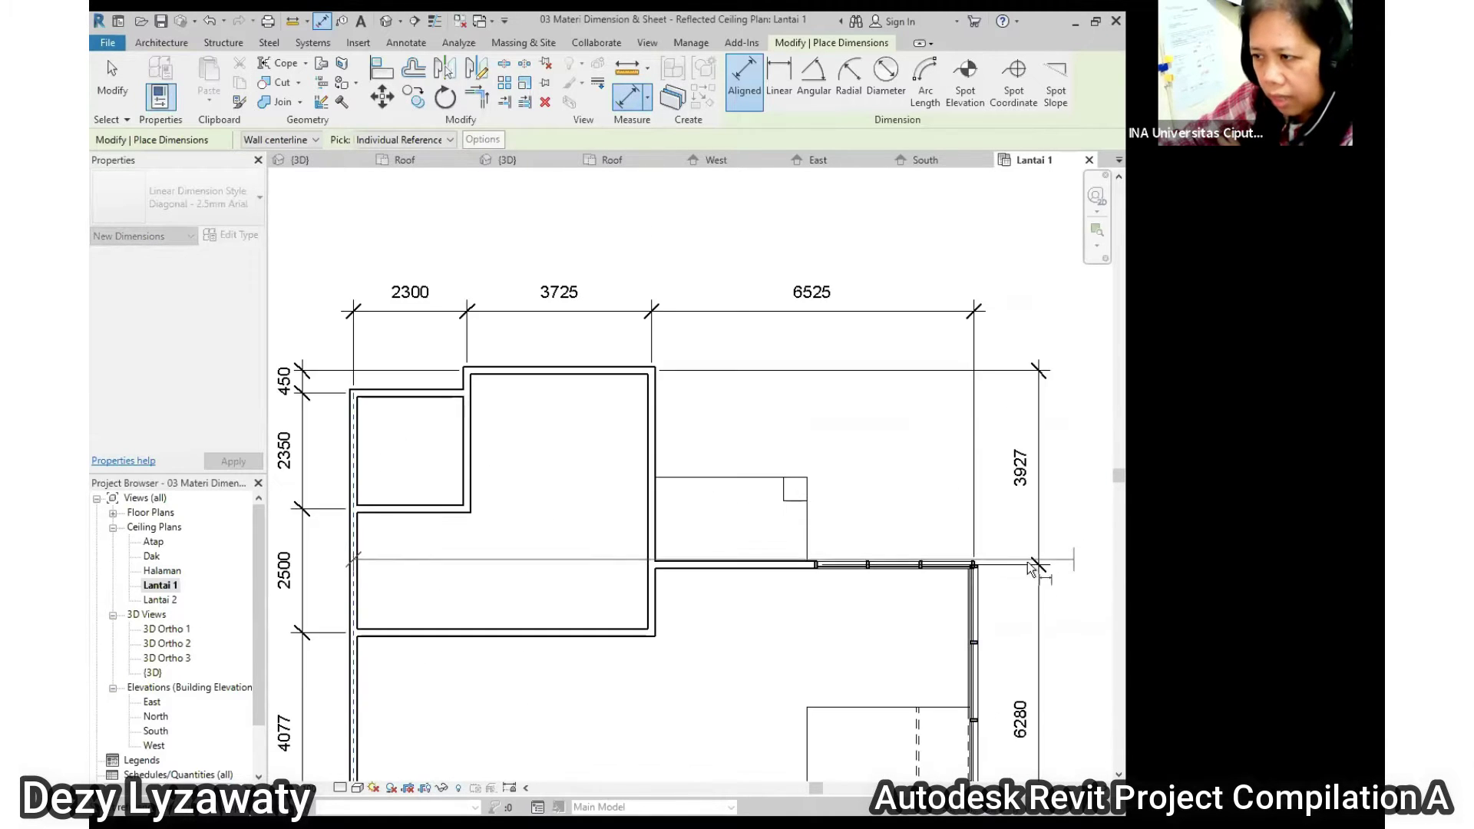
scroll(1022, 564, "down", 1)
scroll(1055, 601, "up", 5)
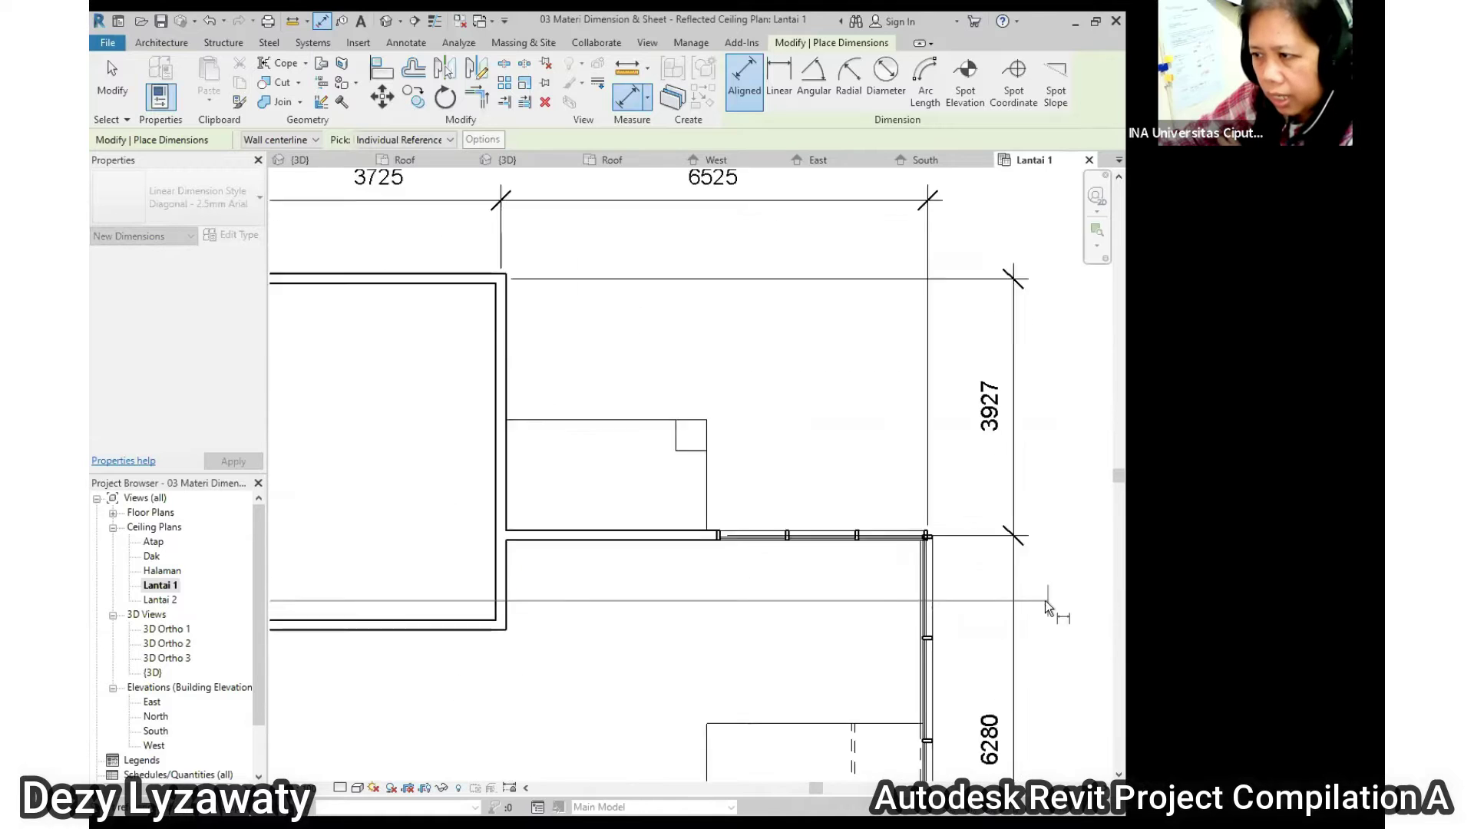
scroll(879, 573, "down", 6)
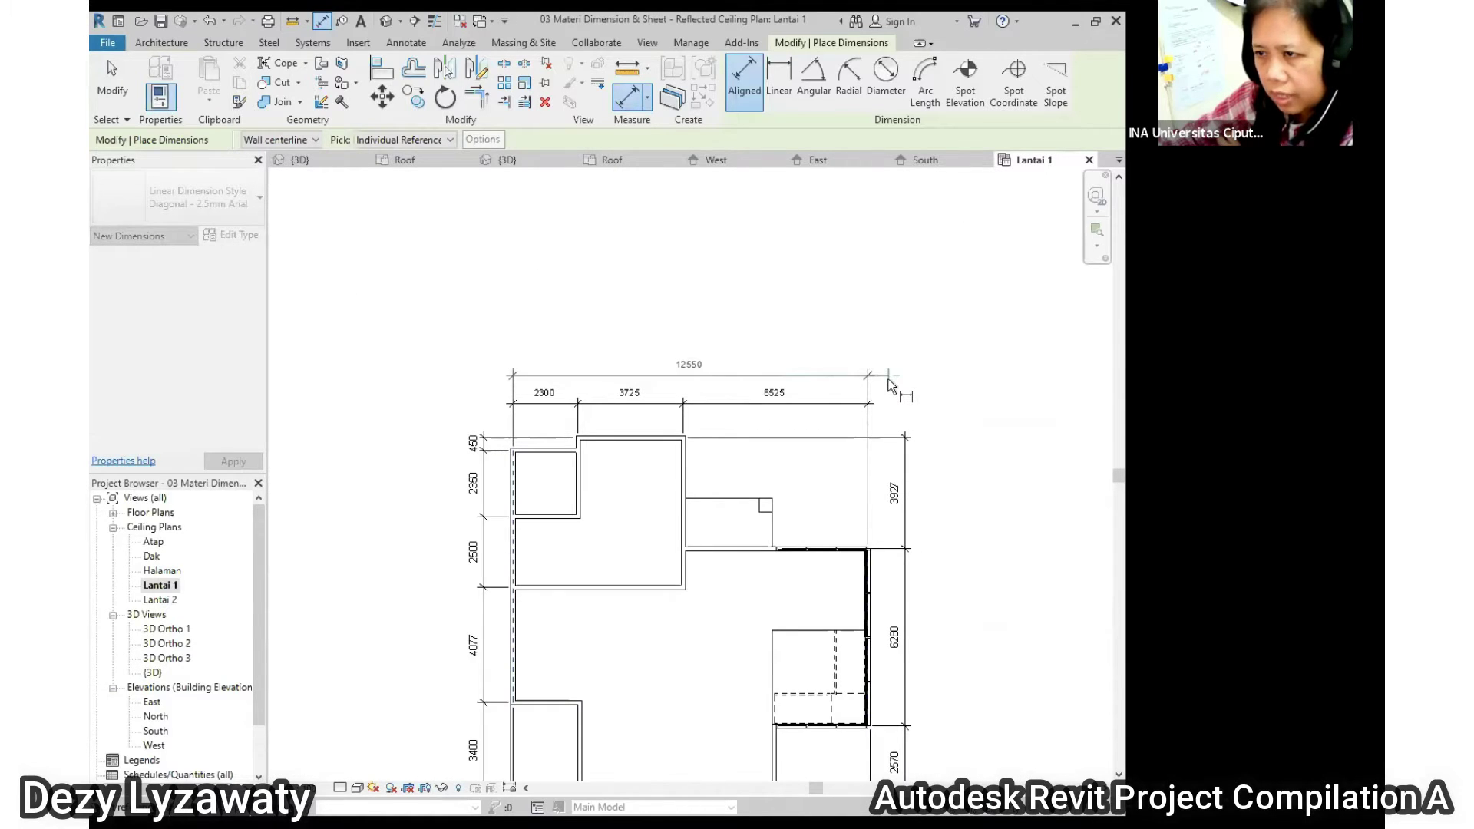
left_click(893, 384)
Add an overall depth dimension from the northernmost wall to the south wall, outside the west chain, and end dimensioning
scroll(586, 453, "up", 4)
left_click(619, 422)
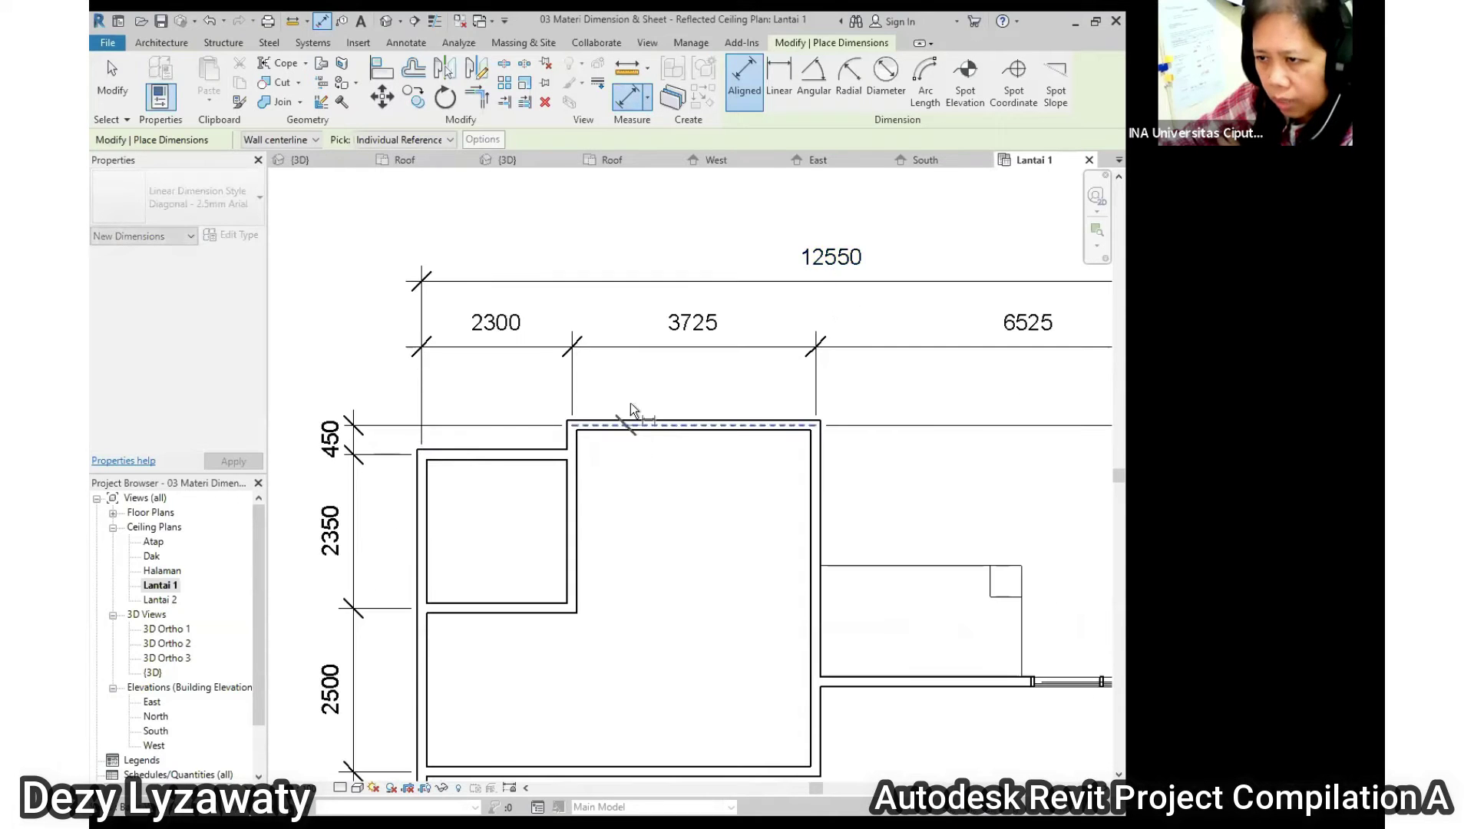
scroll(676, 543, "down", 5)
scroll(677, 537, "up", 2)
left_click(677, 539)
scroll(677, 539, "down", 3)
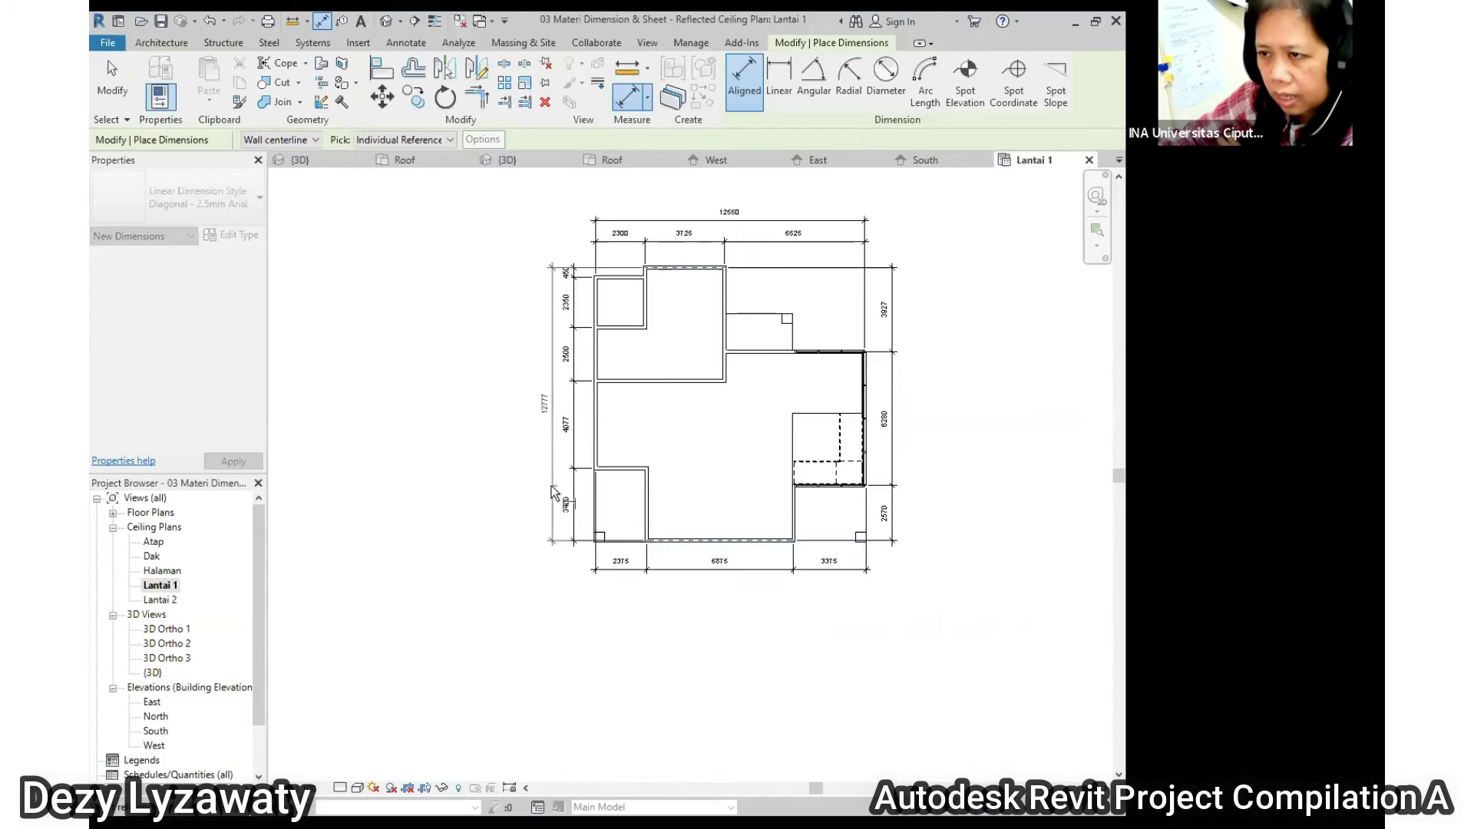
left_click(551, 483)
key("Escape")
key("Escape")
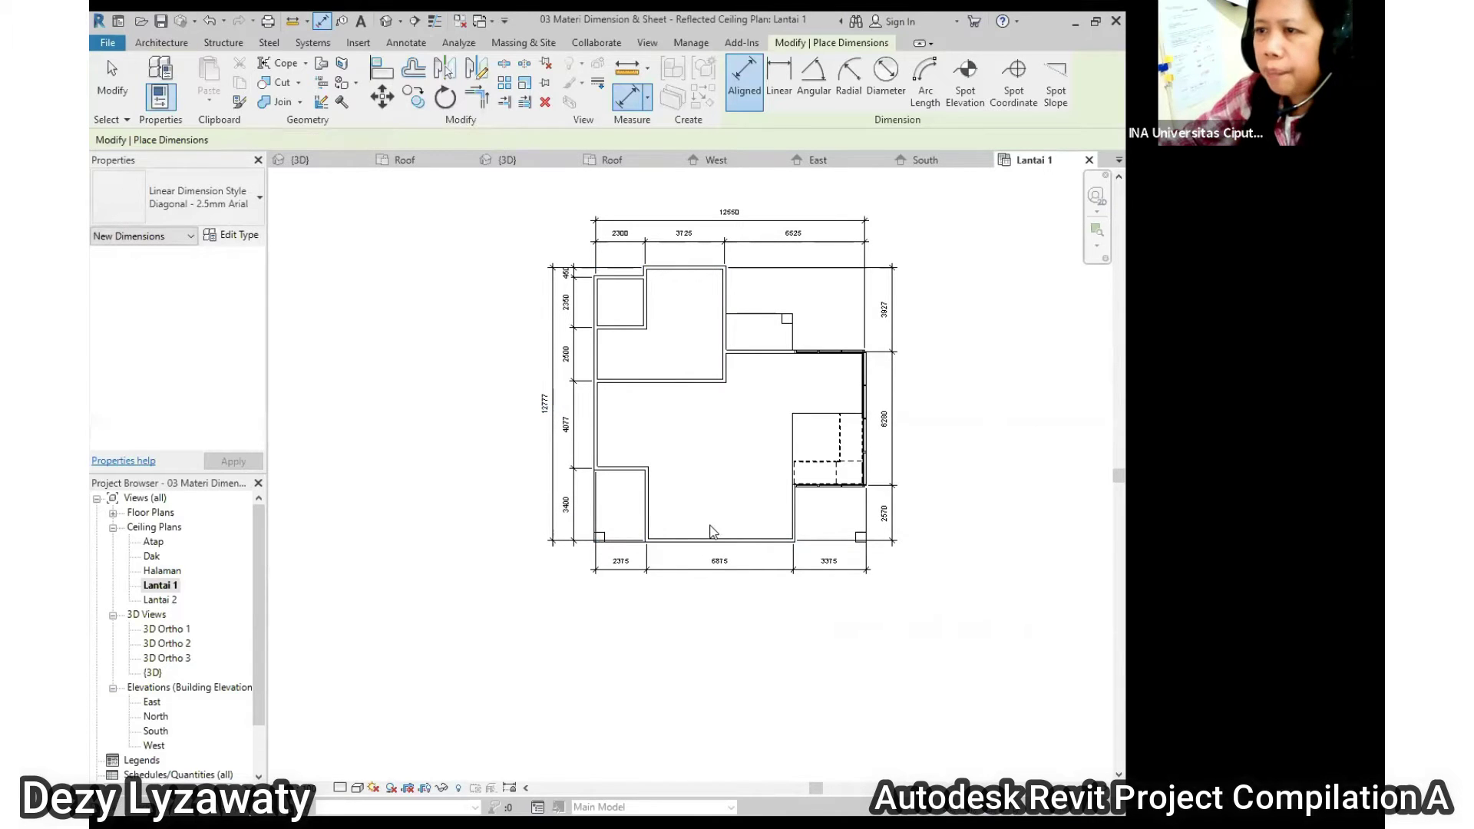
scroll(750, 458, "down", 2)
scroll(868, 303, "up", 4)
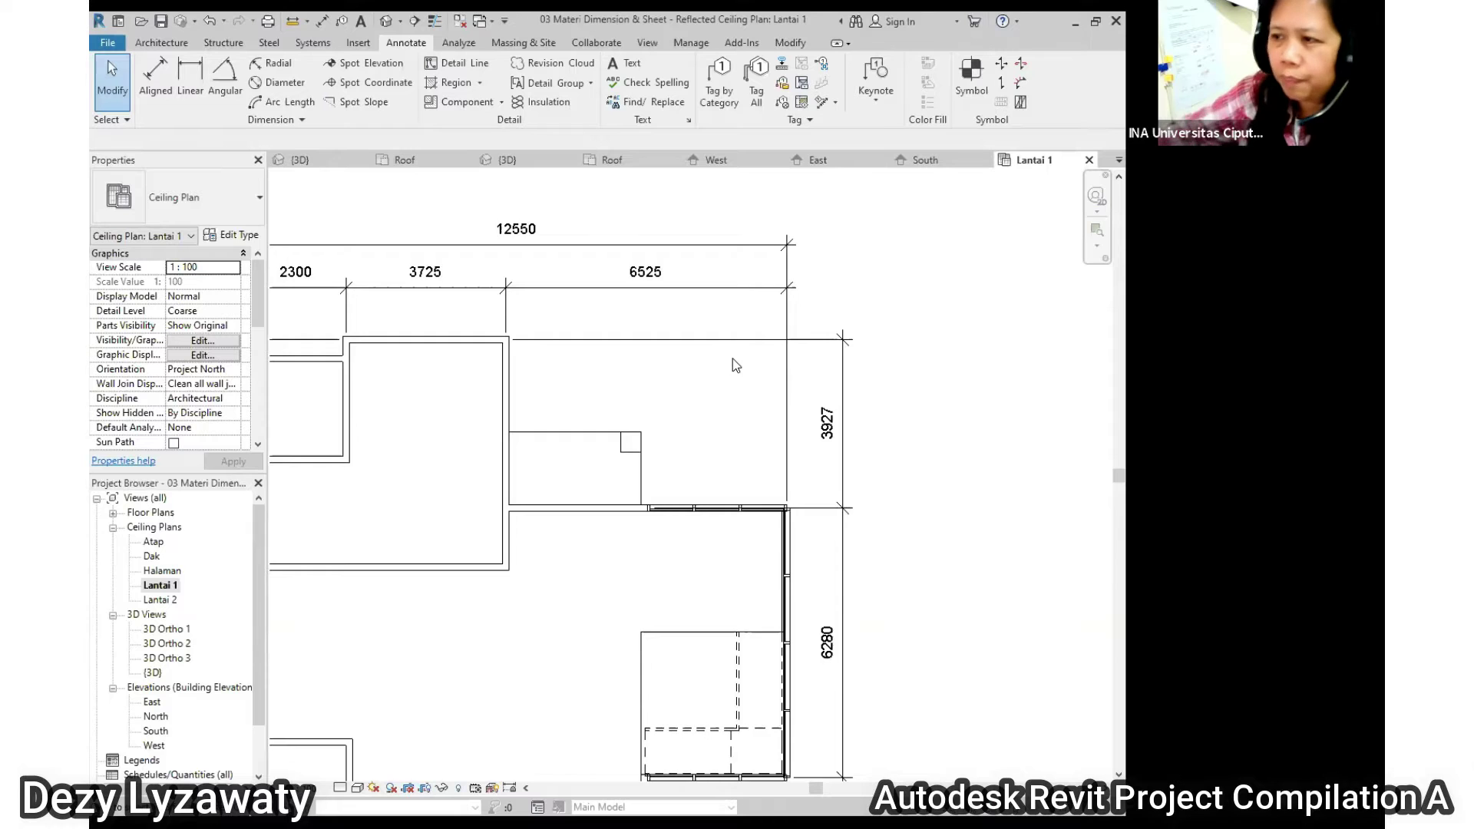
Open the Lantai 2 ceiling plan view
scroll(732, 358, "down", 5)
scroll(750, 527, "up", 2)
scroll(853, 603, "up", 2)
middle_click_drag(710, 420, 713, 521)
scroll(710, 489, "down", 1)
scroll(861, 496, "up", 1)
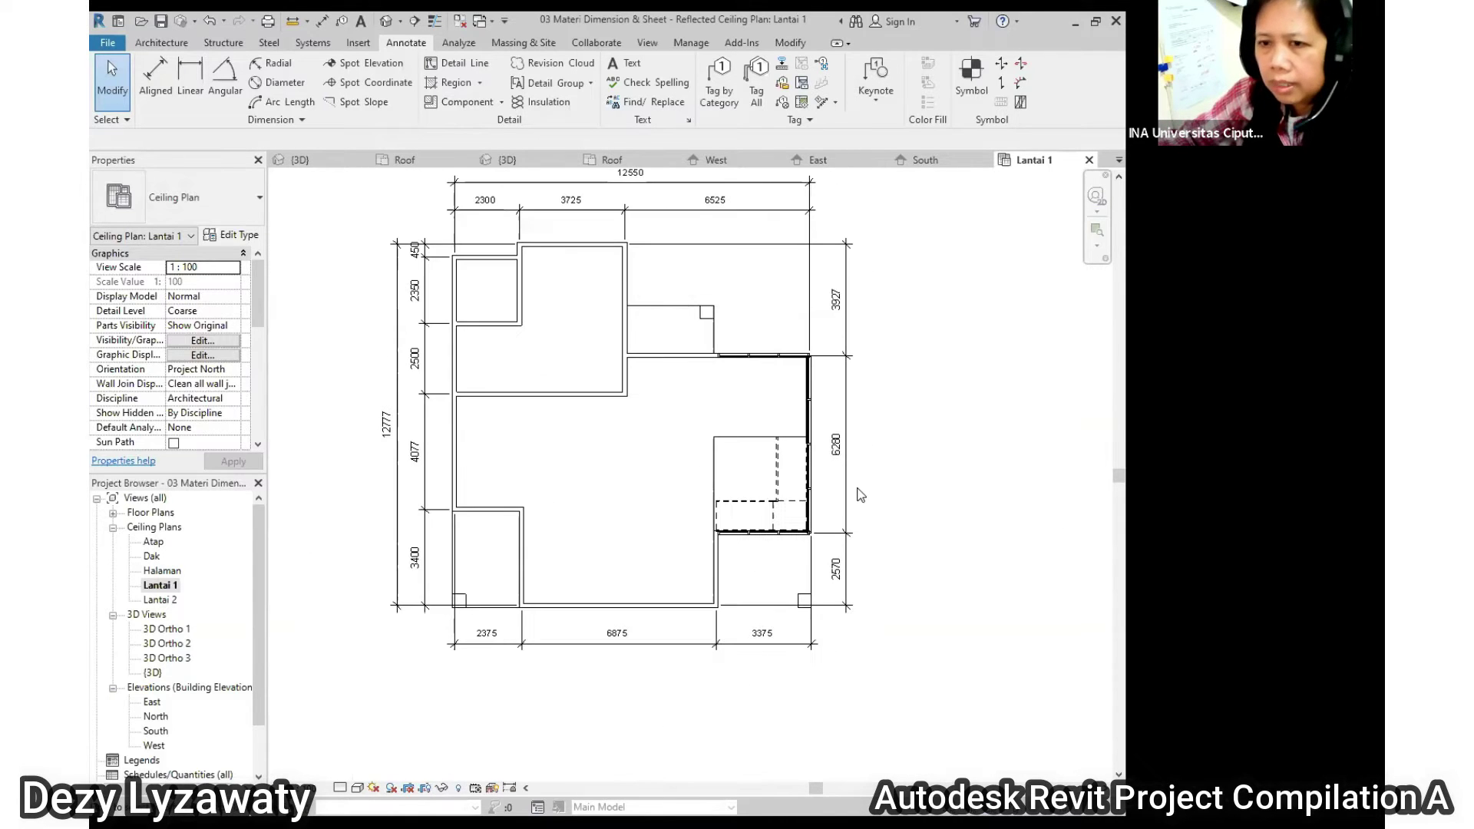
double_click(170, 601)
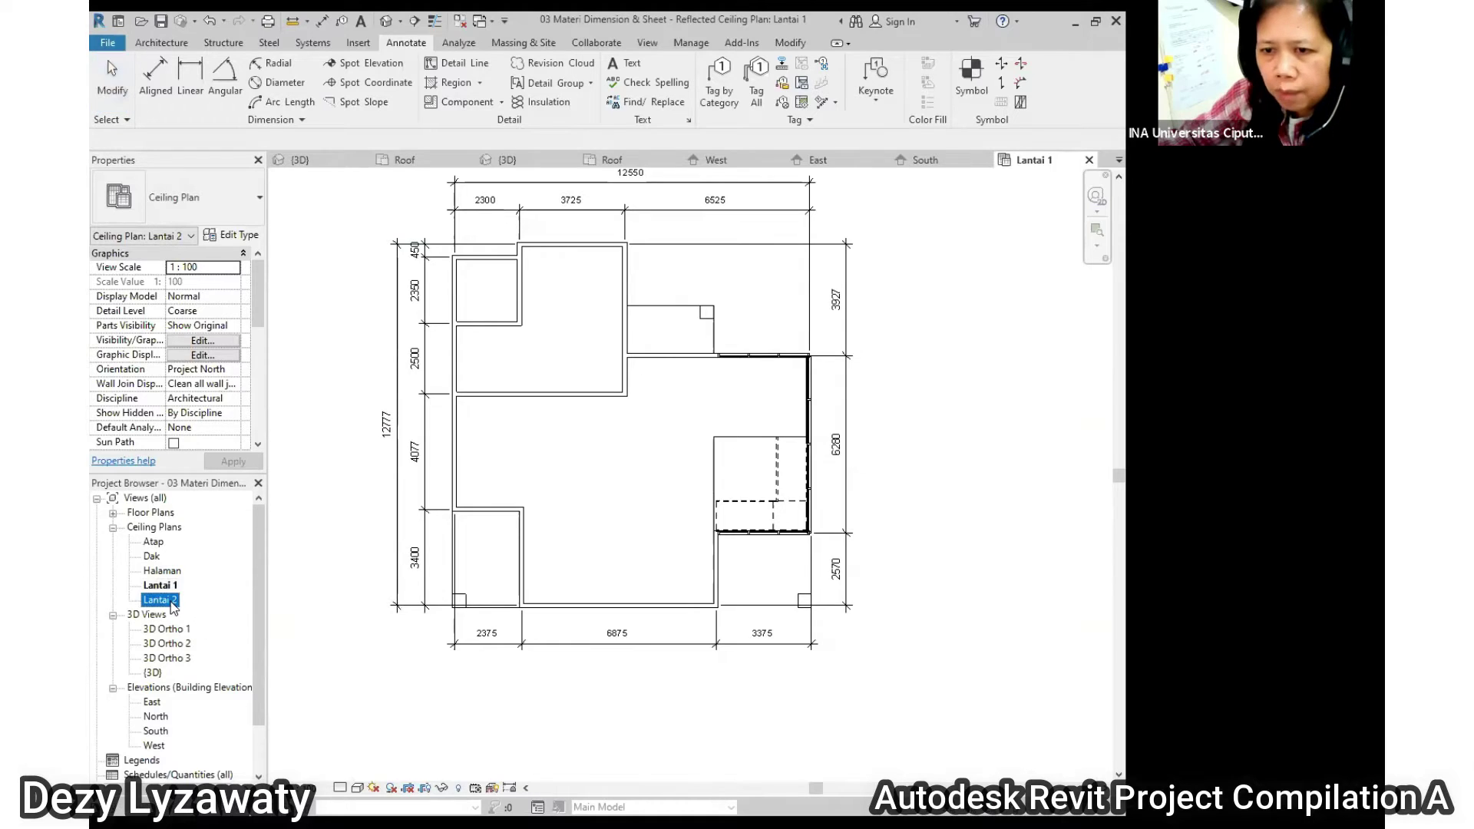
scroll(642, 389, "up", 2)
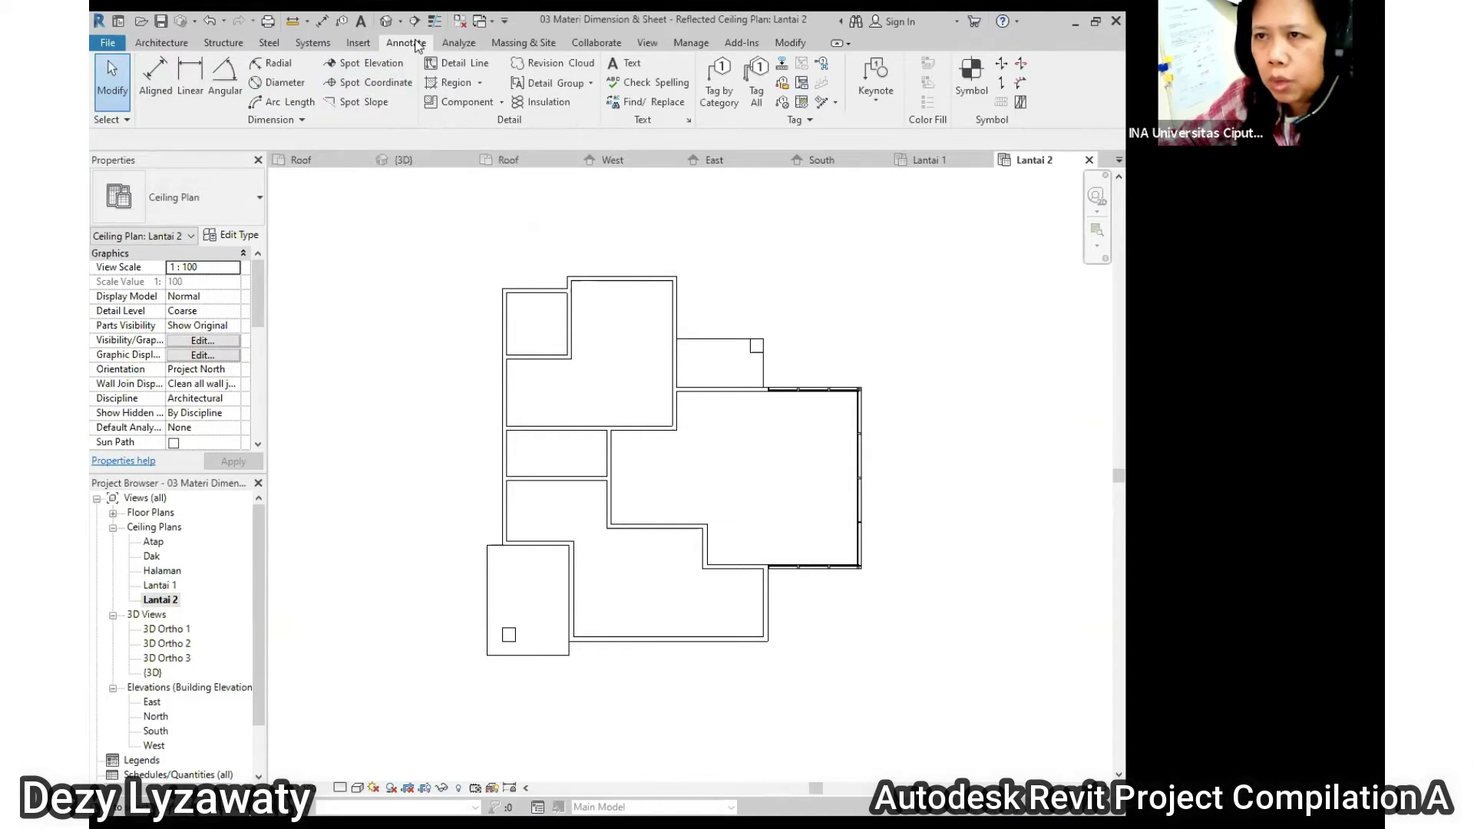
Dimension the north side of Lantai 2 with an aligned chain through the four vertical wall centerlines, placed above the plan, and end dimensioning
left_click(155, 77)
left_click(509, 327)
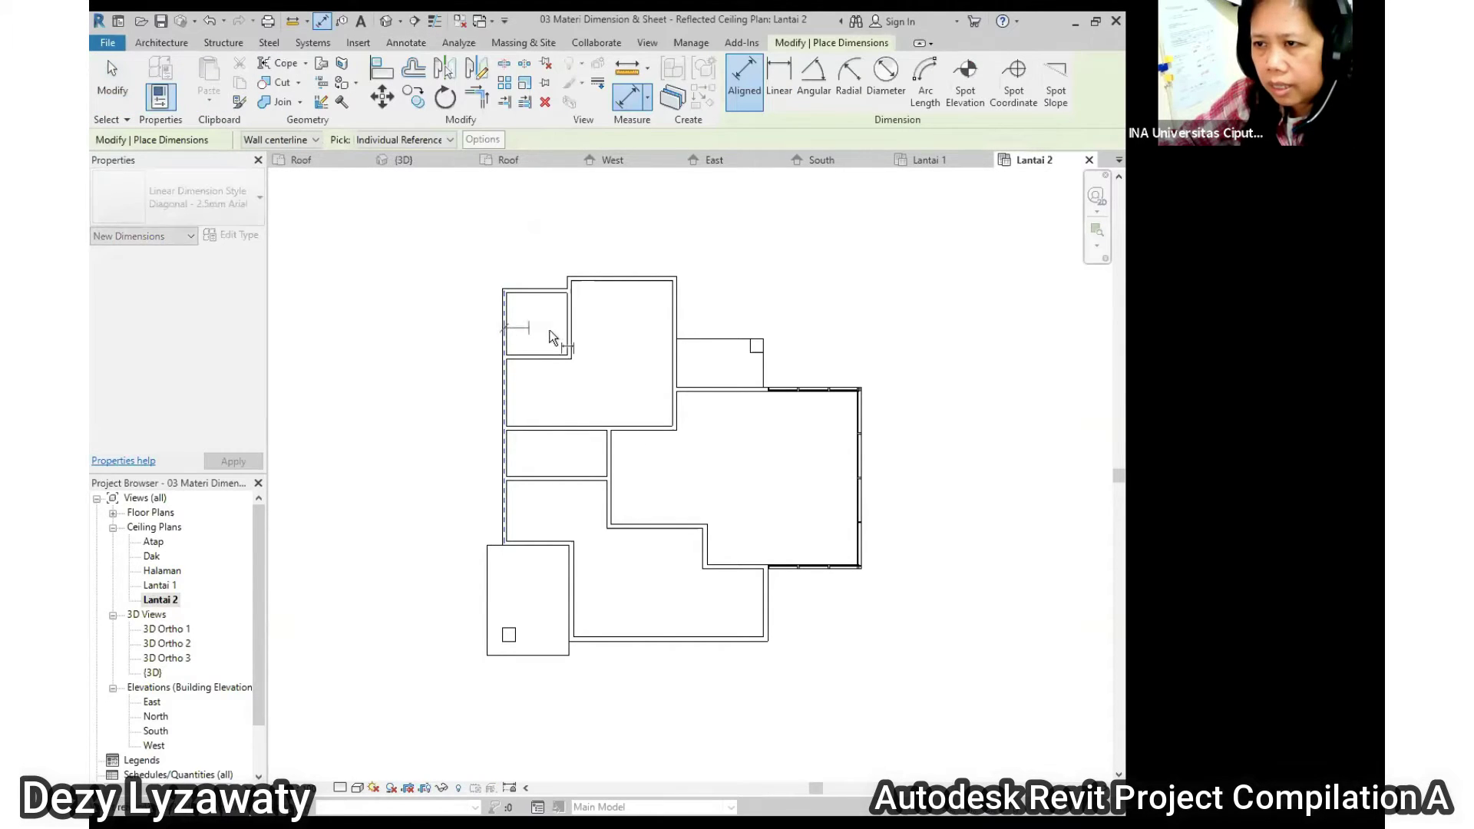
left_click(572, 322)
left_click(677, 324)
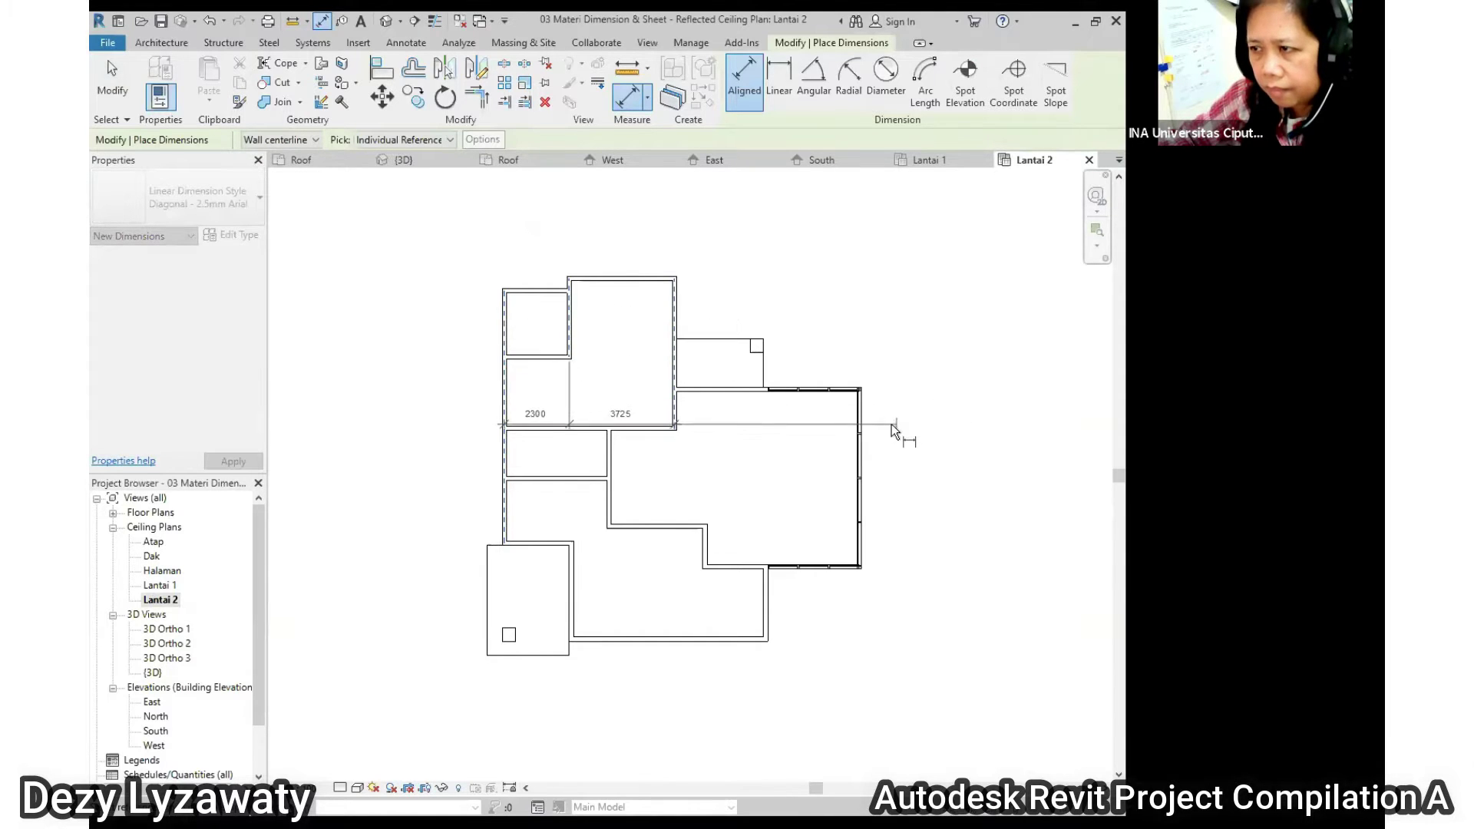
scroll(891, 418, "up", 4)
left_click(806, 419)
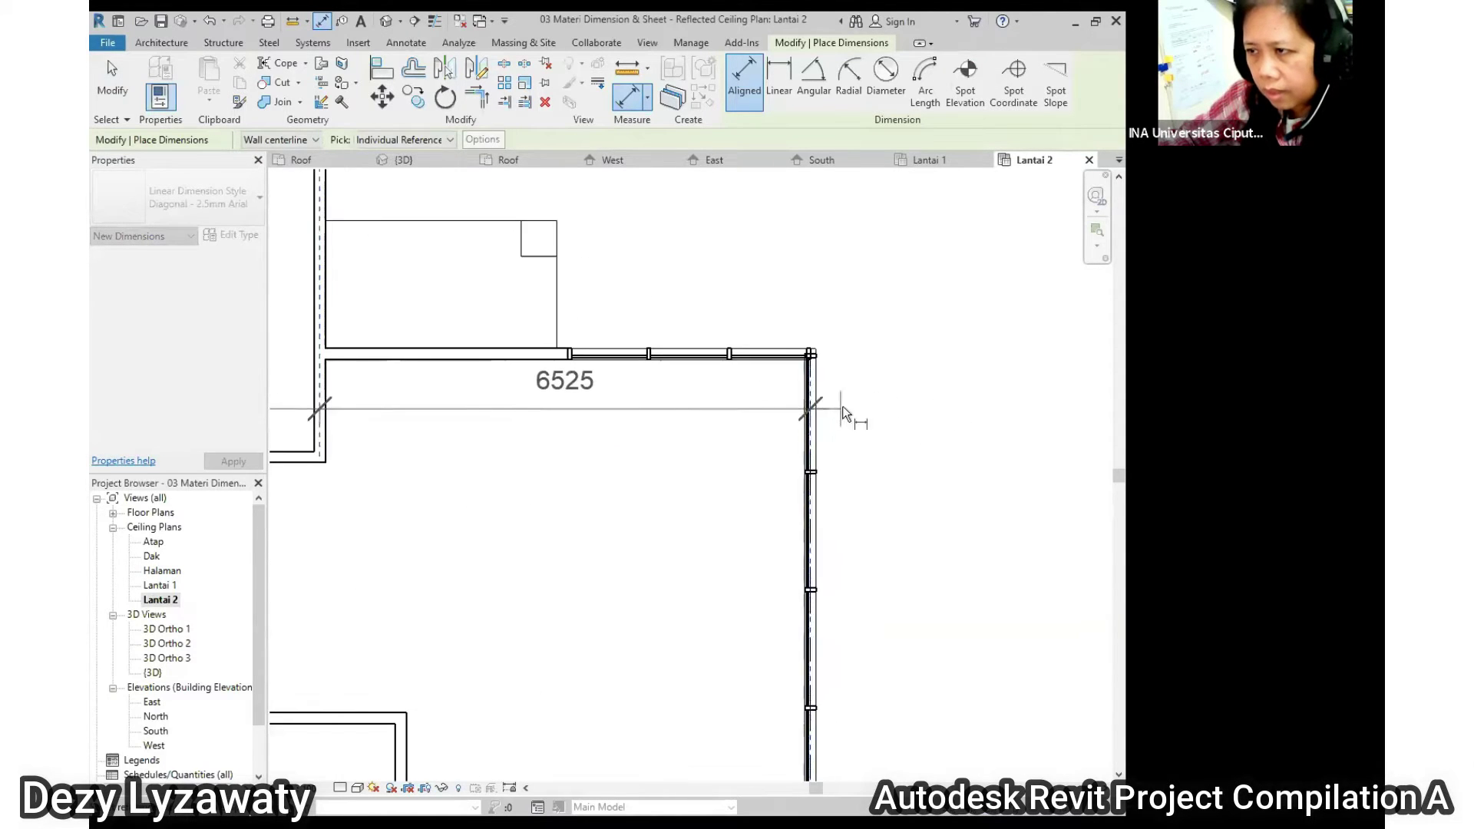
scroll(847, 414, "down", 4)
left_click(801, 243)
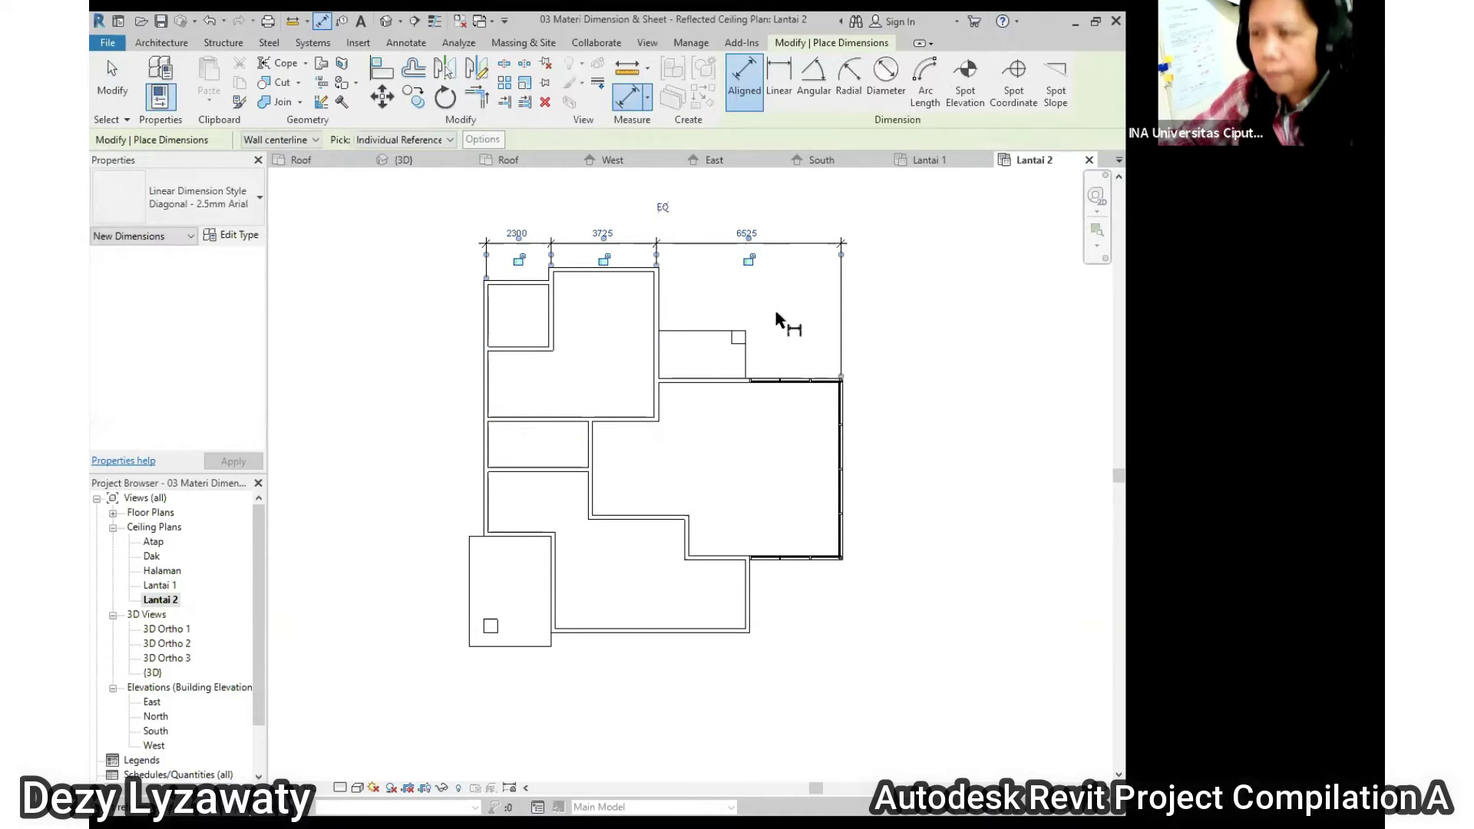
key("Escape")
key("Escape")
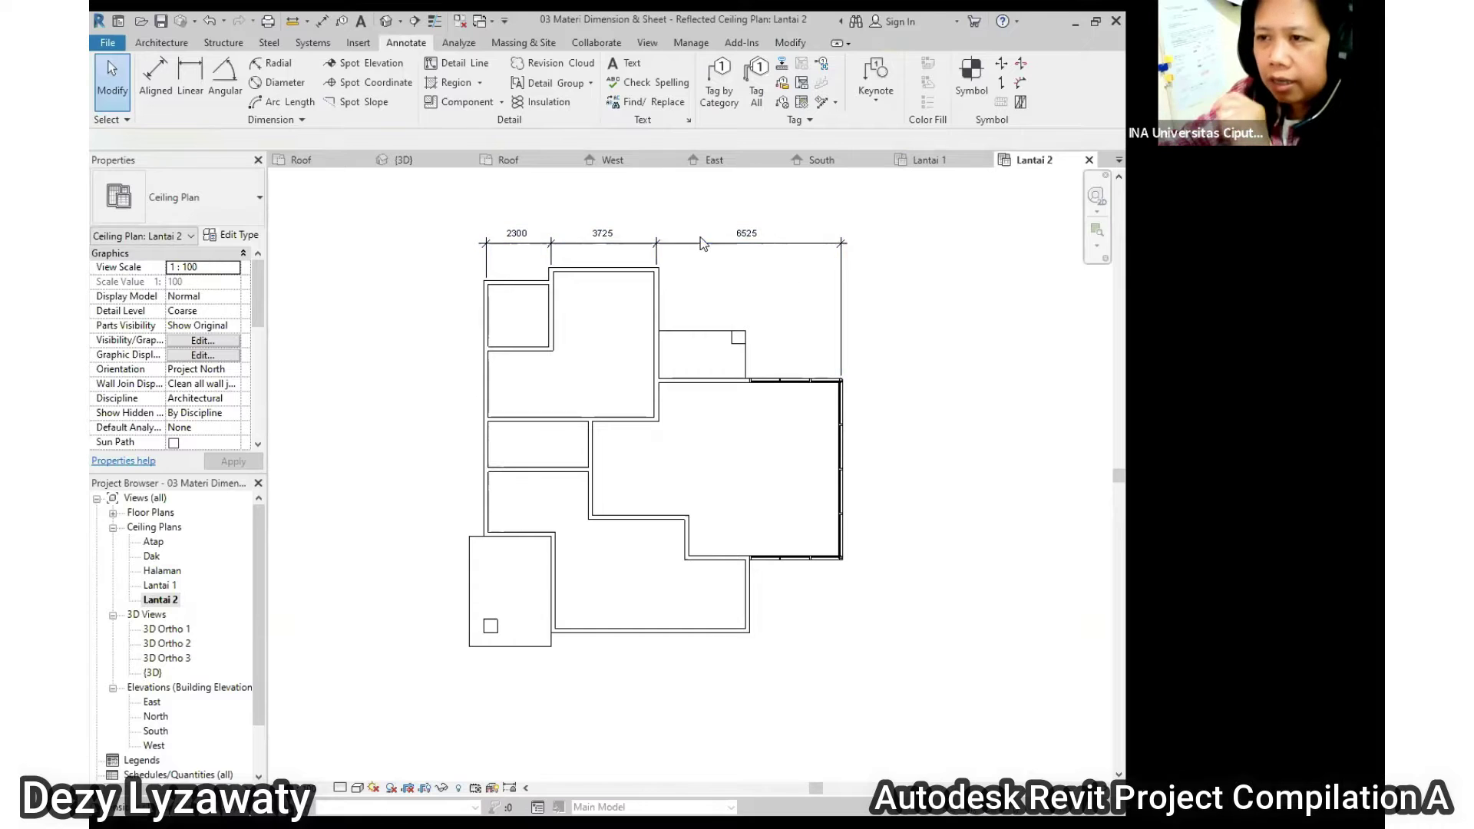
scroll(528, 345, "up", 4)
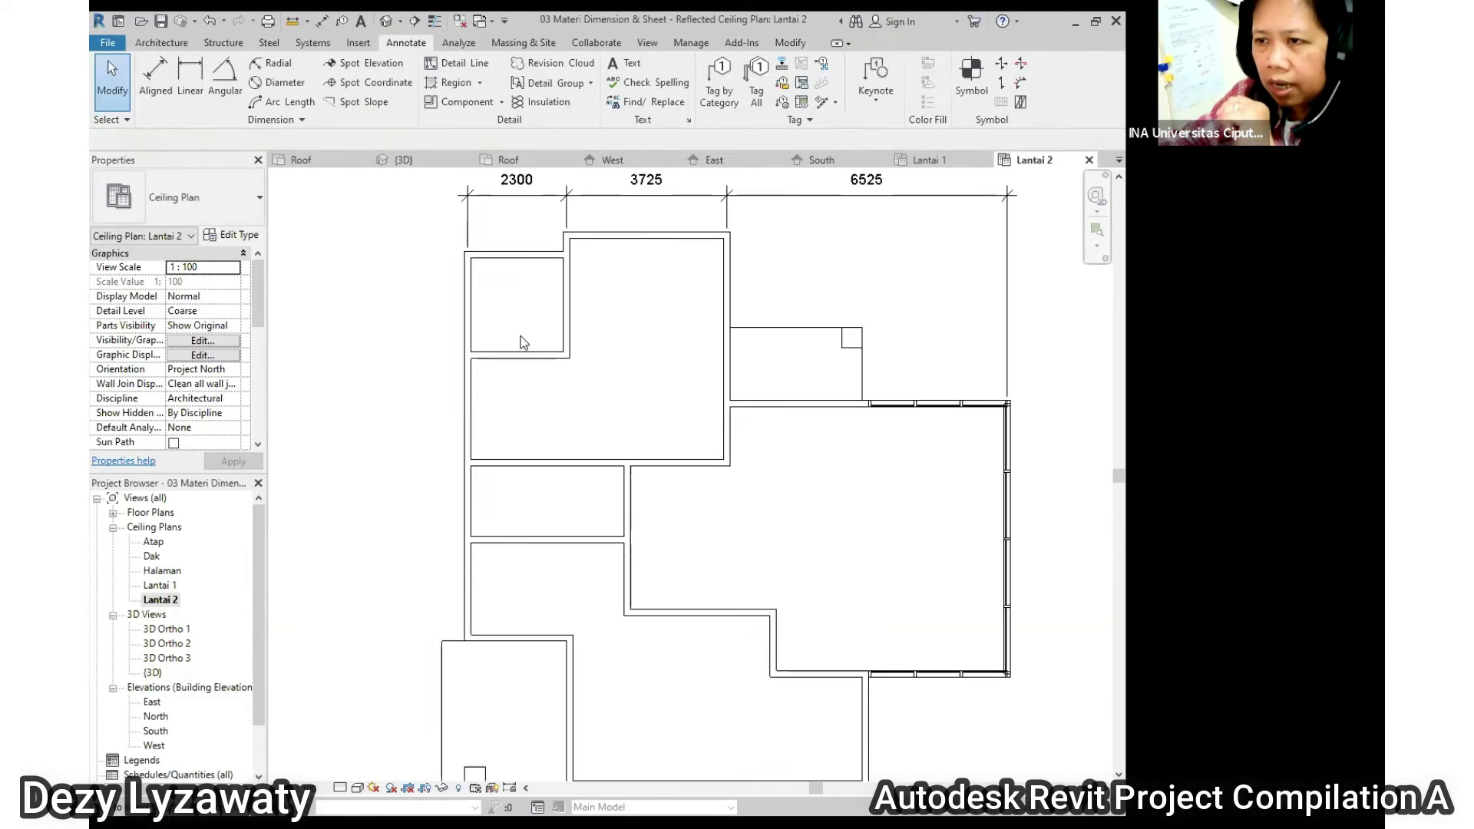
scroll(453, 278, "down", 1)
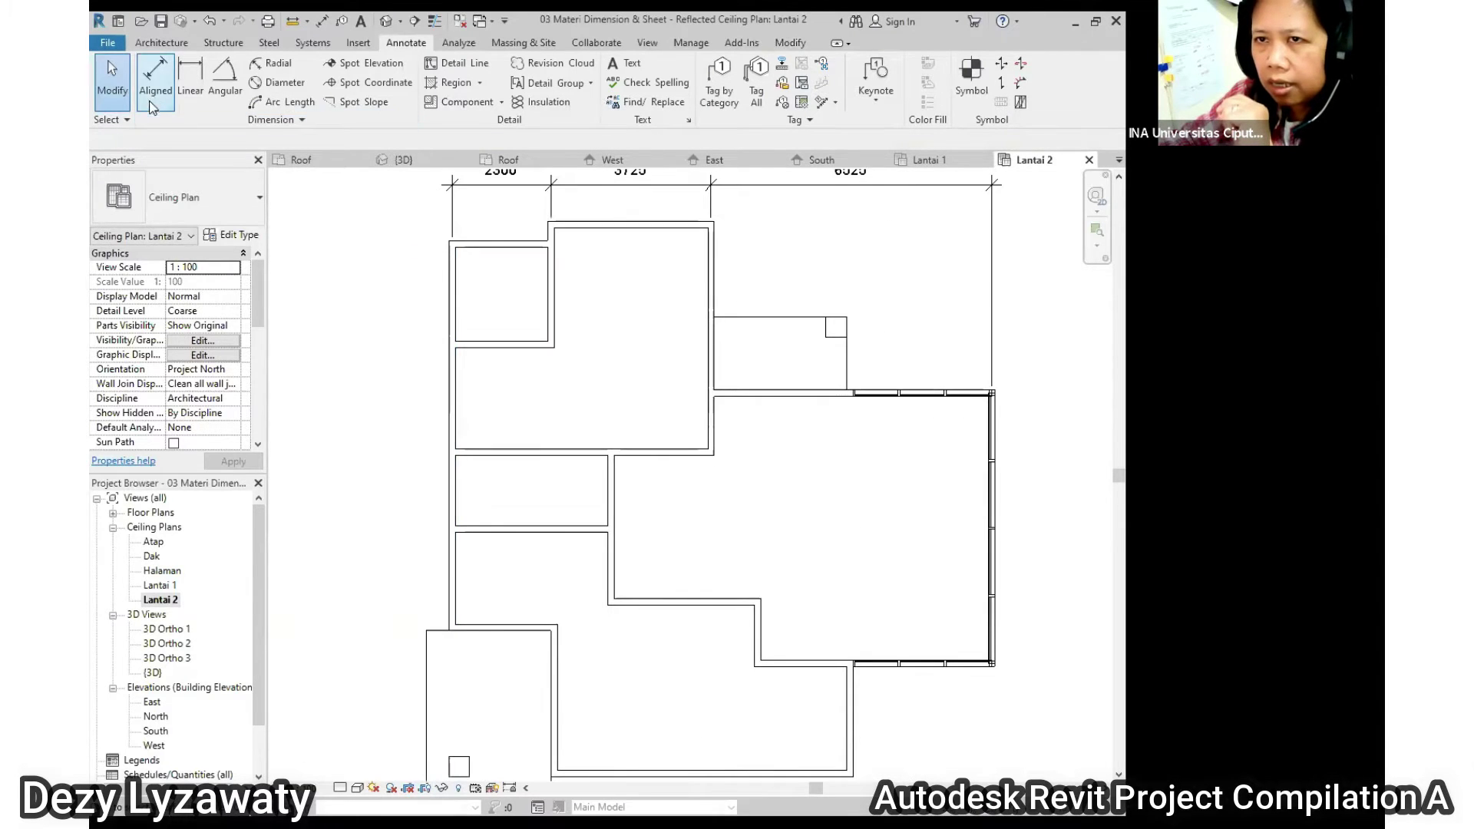
left_click(152, 86)
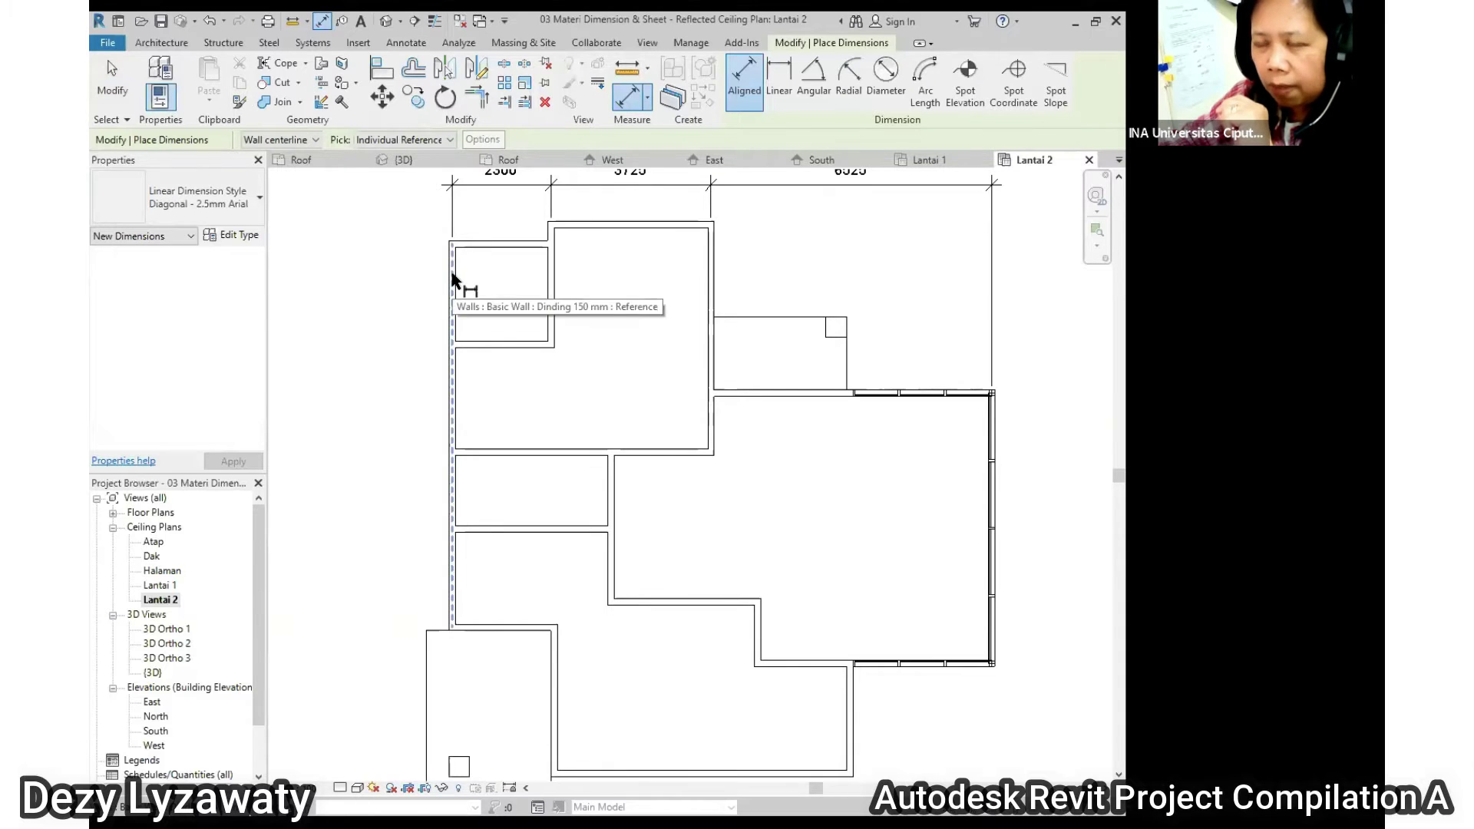
scroll(453, 279, "up", 3)
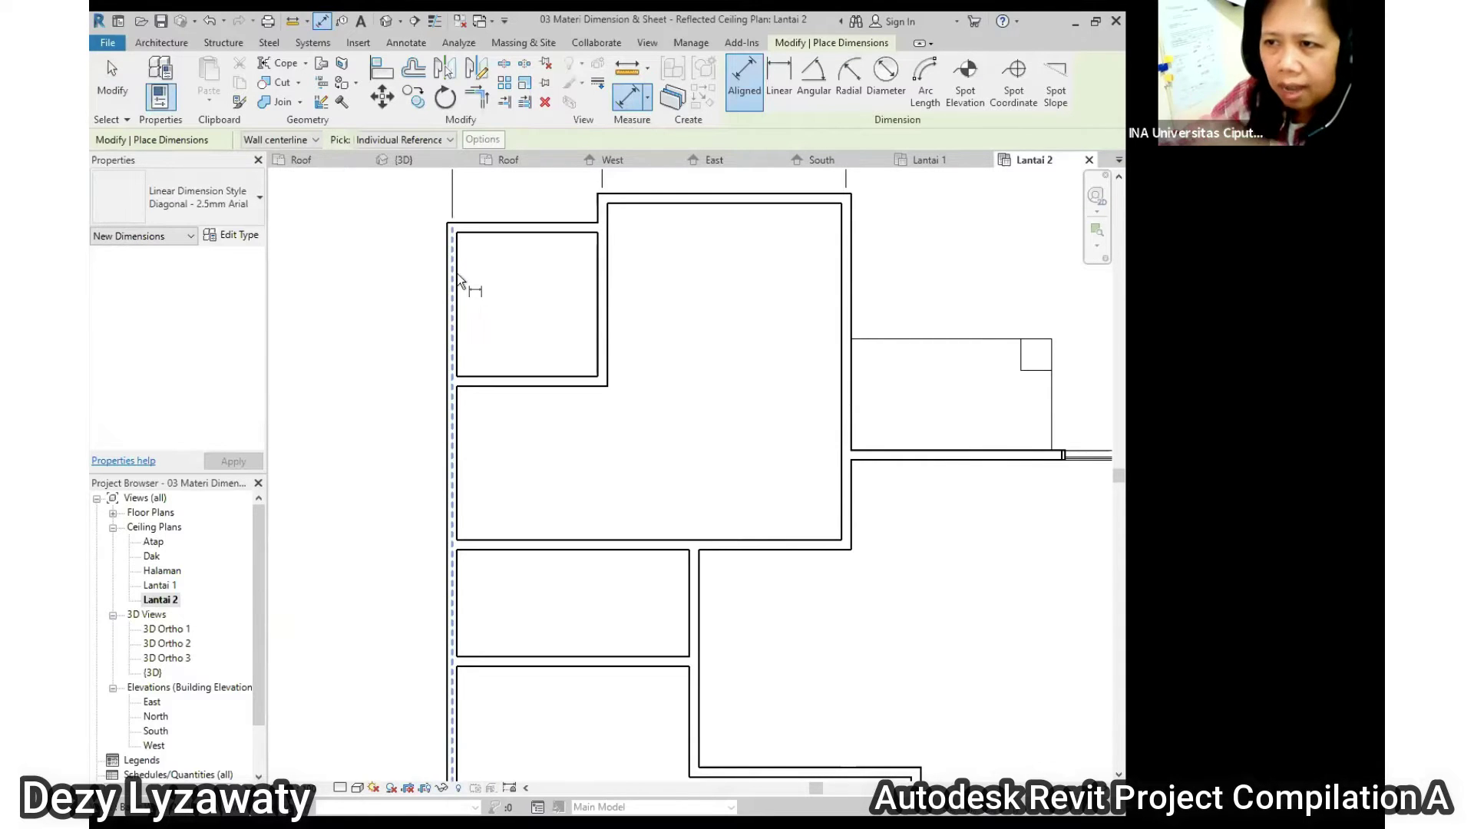
scroll(453, 275, "down", 4)
scroll(952, 453, "up", 2)
scroll(940, 453, "down", 3)
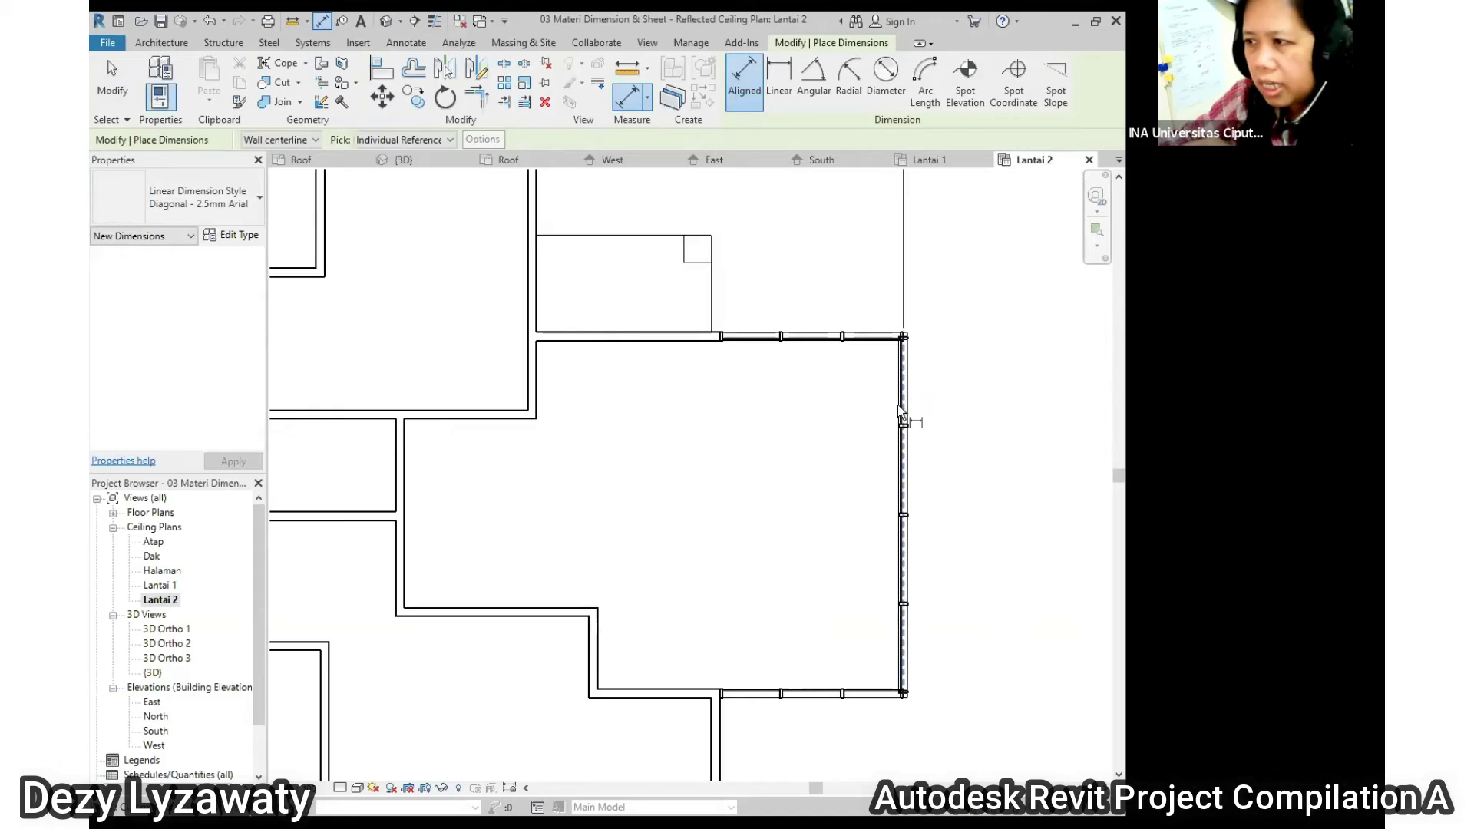
key("Escape")
key("Escape")
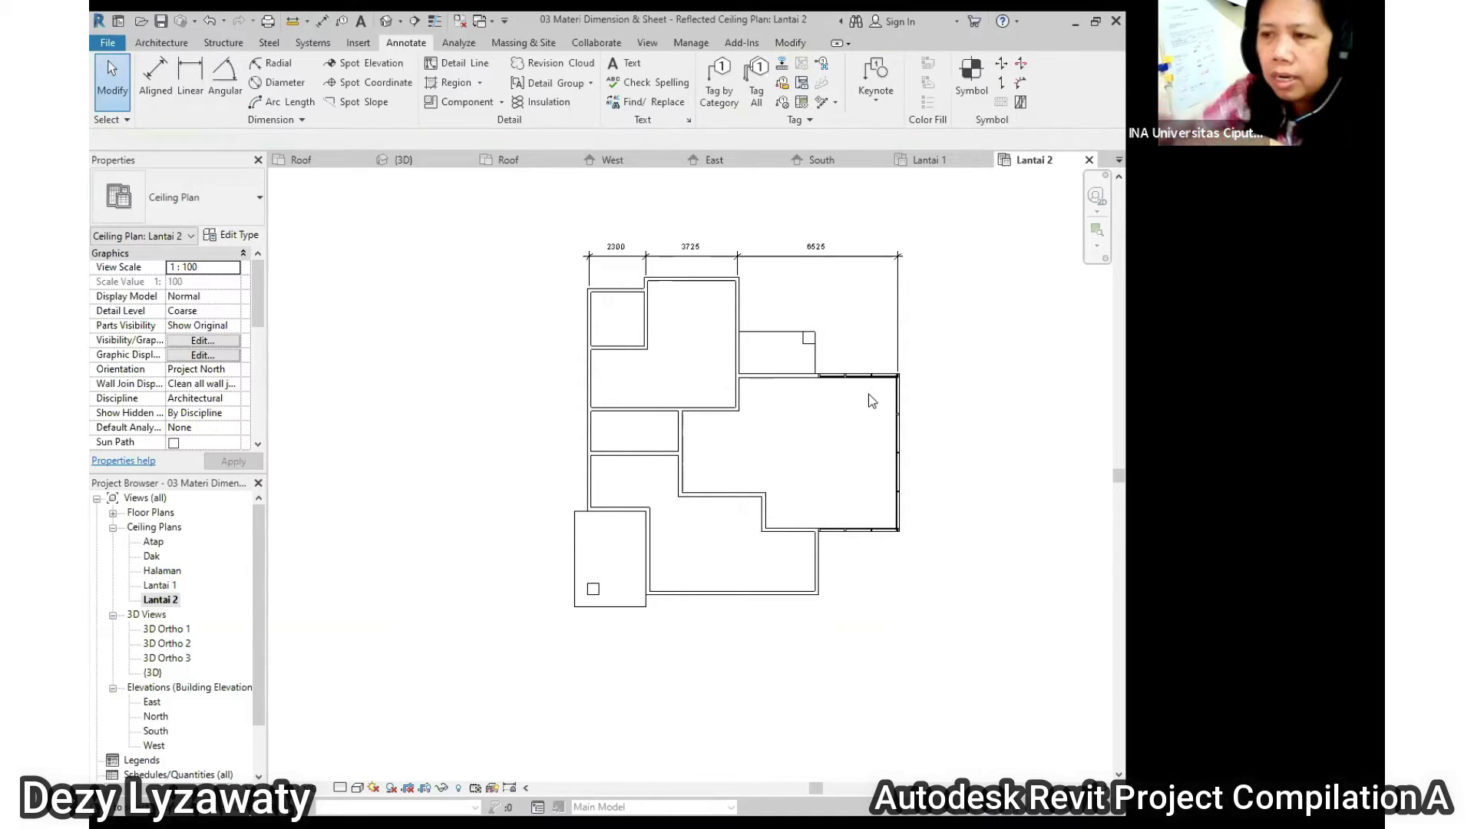
Start aligned dimensioning and set the wall reference to Wall faces instead of Wall centerlines
scroll(583, 320, "up", 5)
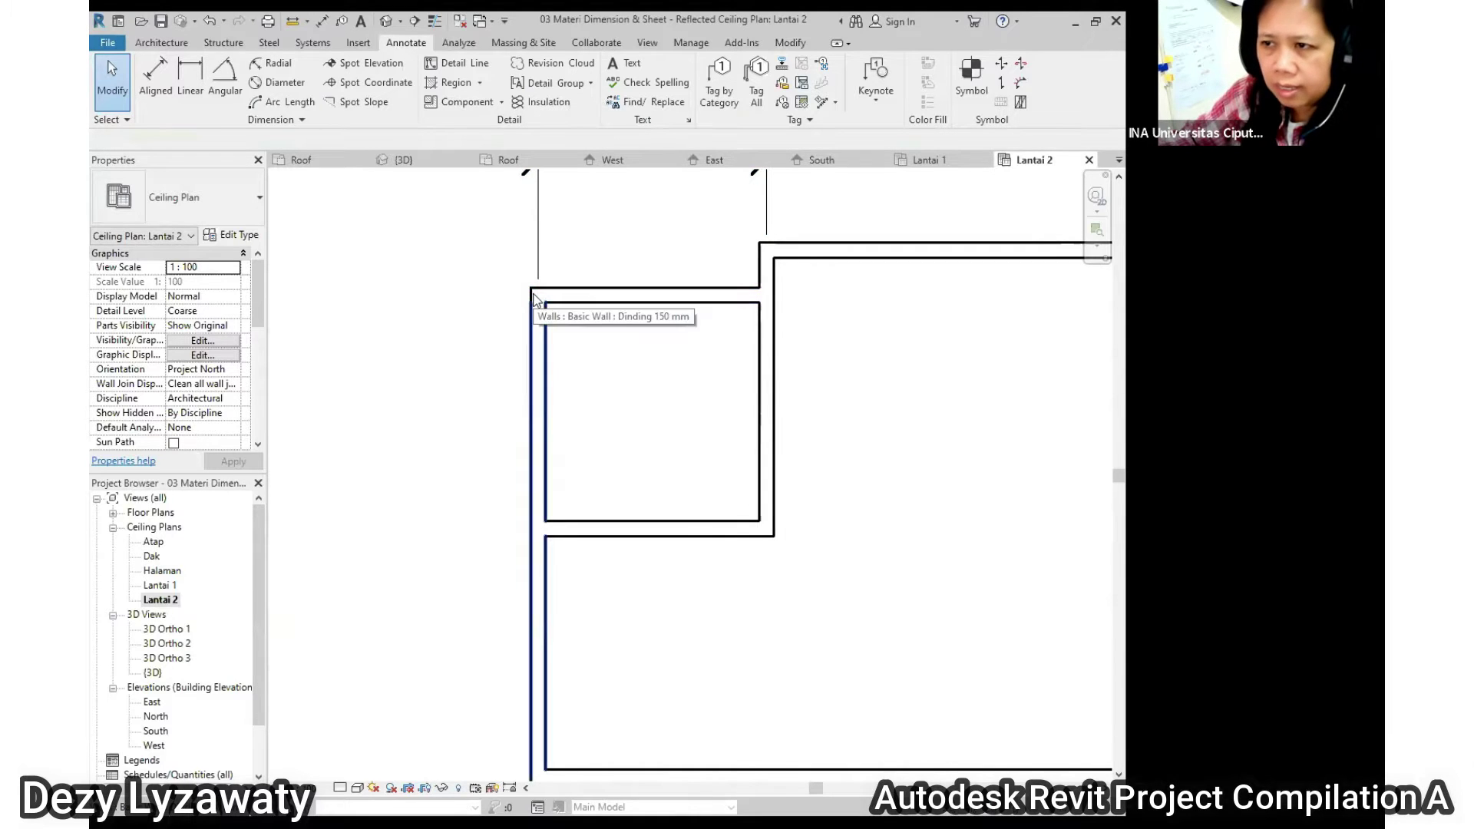
scroll(535, 300, "down", 3)
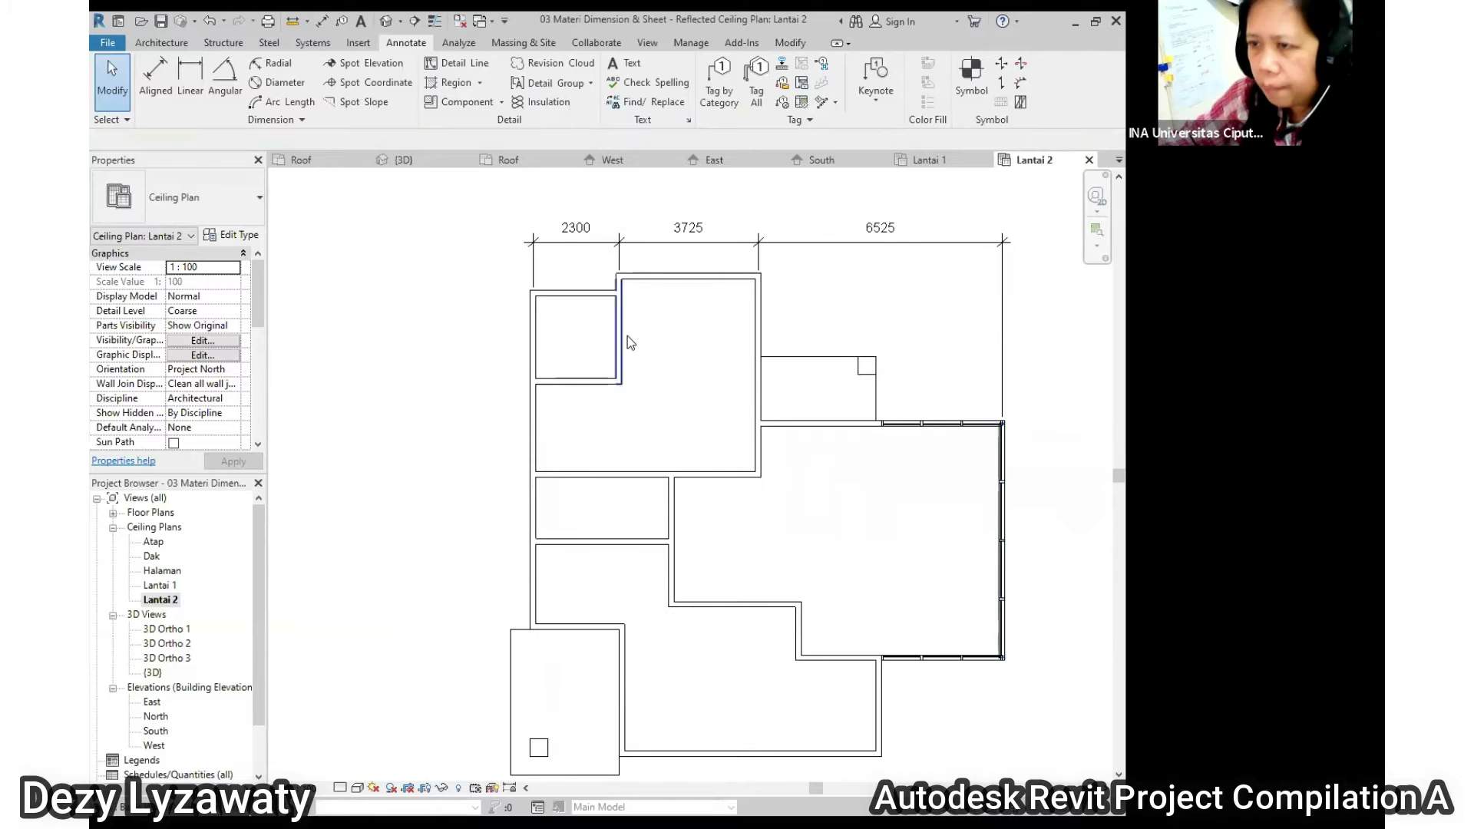
scroll(736, 330, "up", 1)
scroll(838, 332, "down", 2)
middle_click_drag(937, 345, 790, 401)
scroll(790, 398, "up", 2)
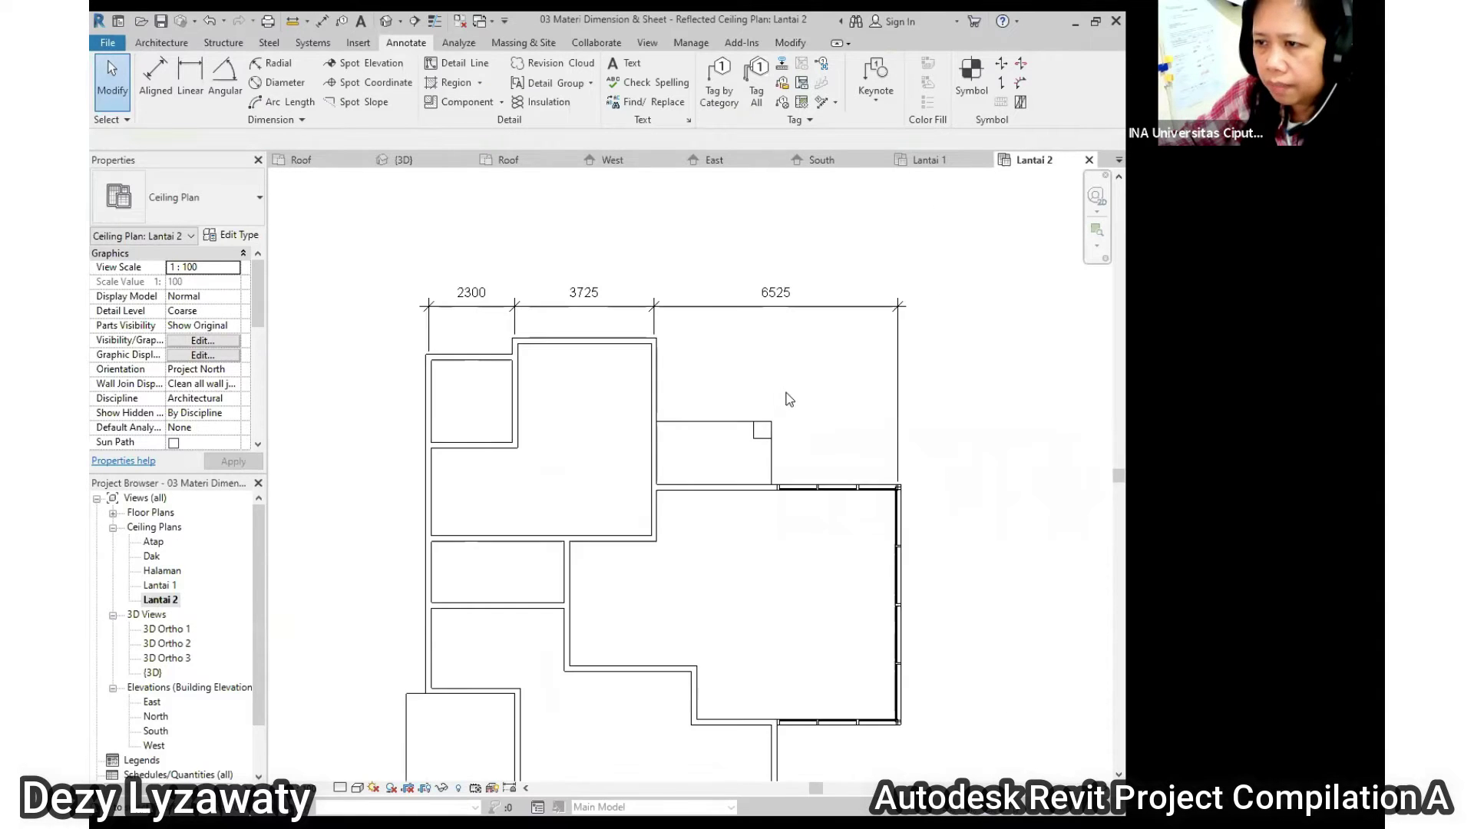
left_click(157, 86)
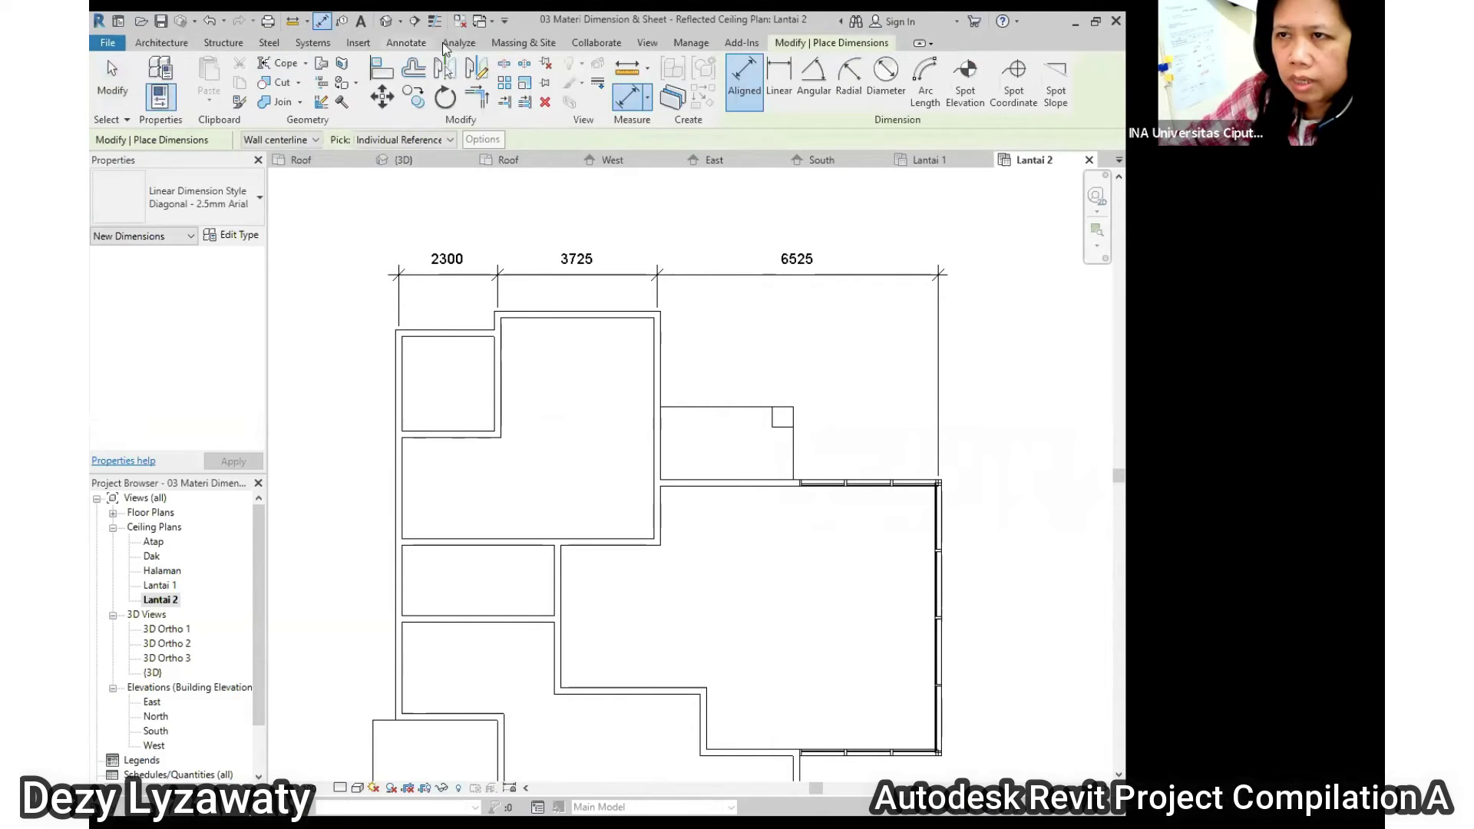
left_click(410, 43)
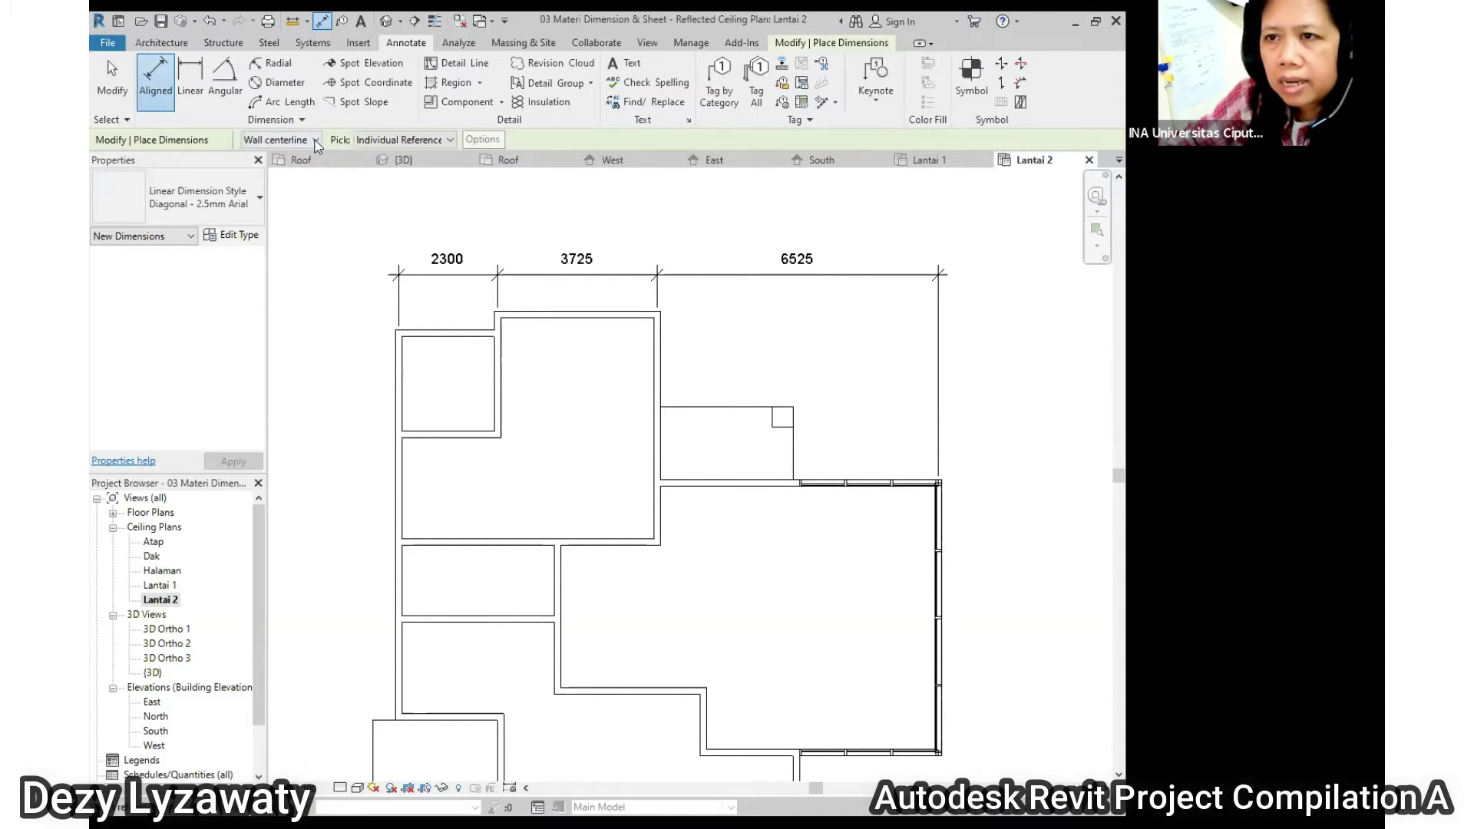
left_click(314, 141)
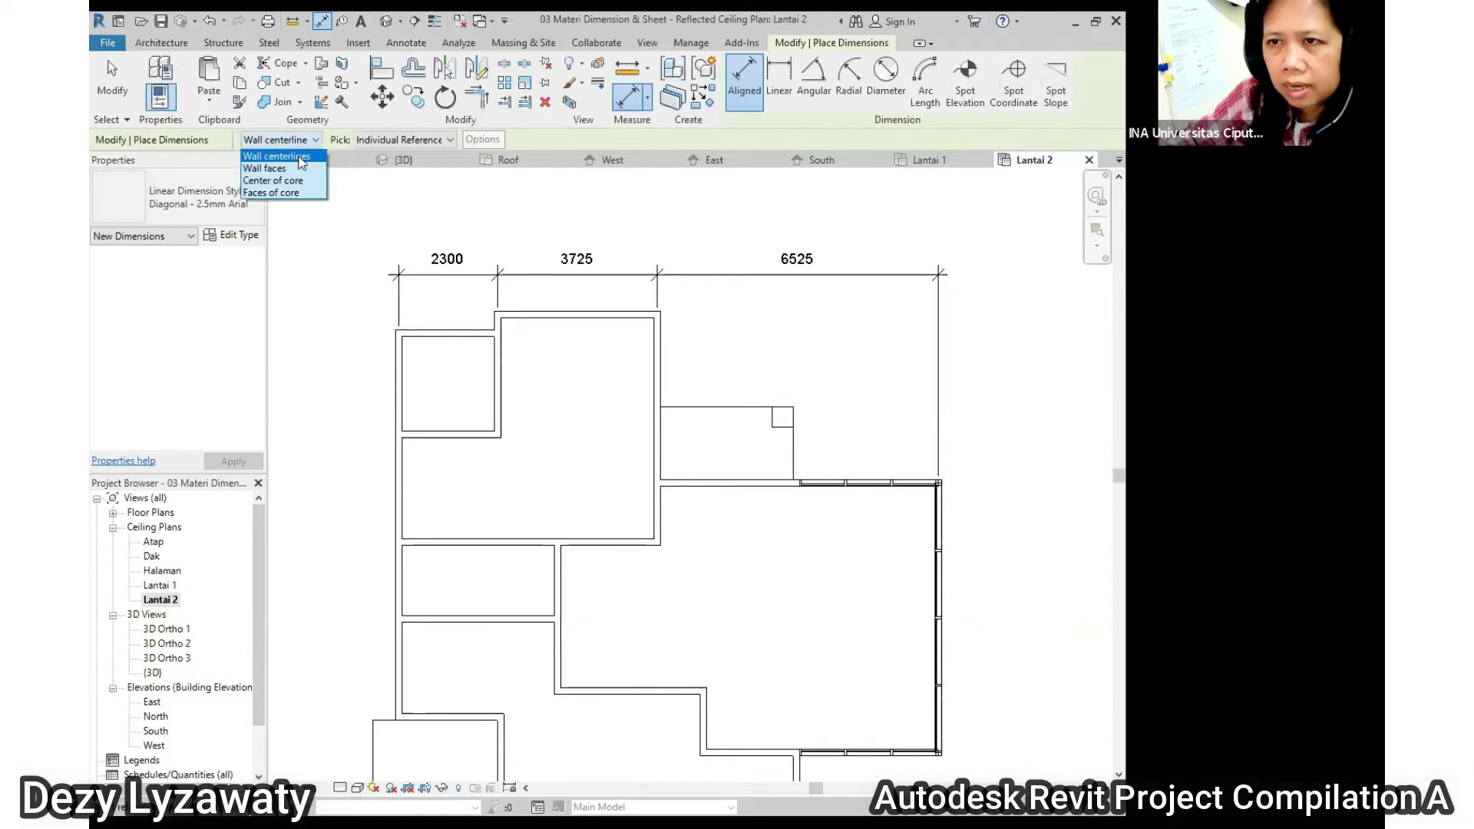
left_click(300, 158)
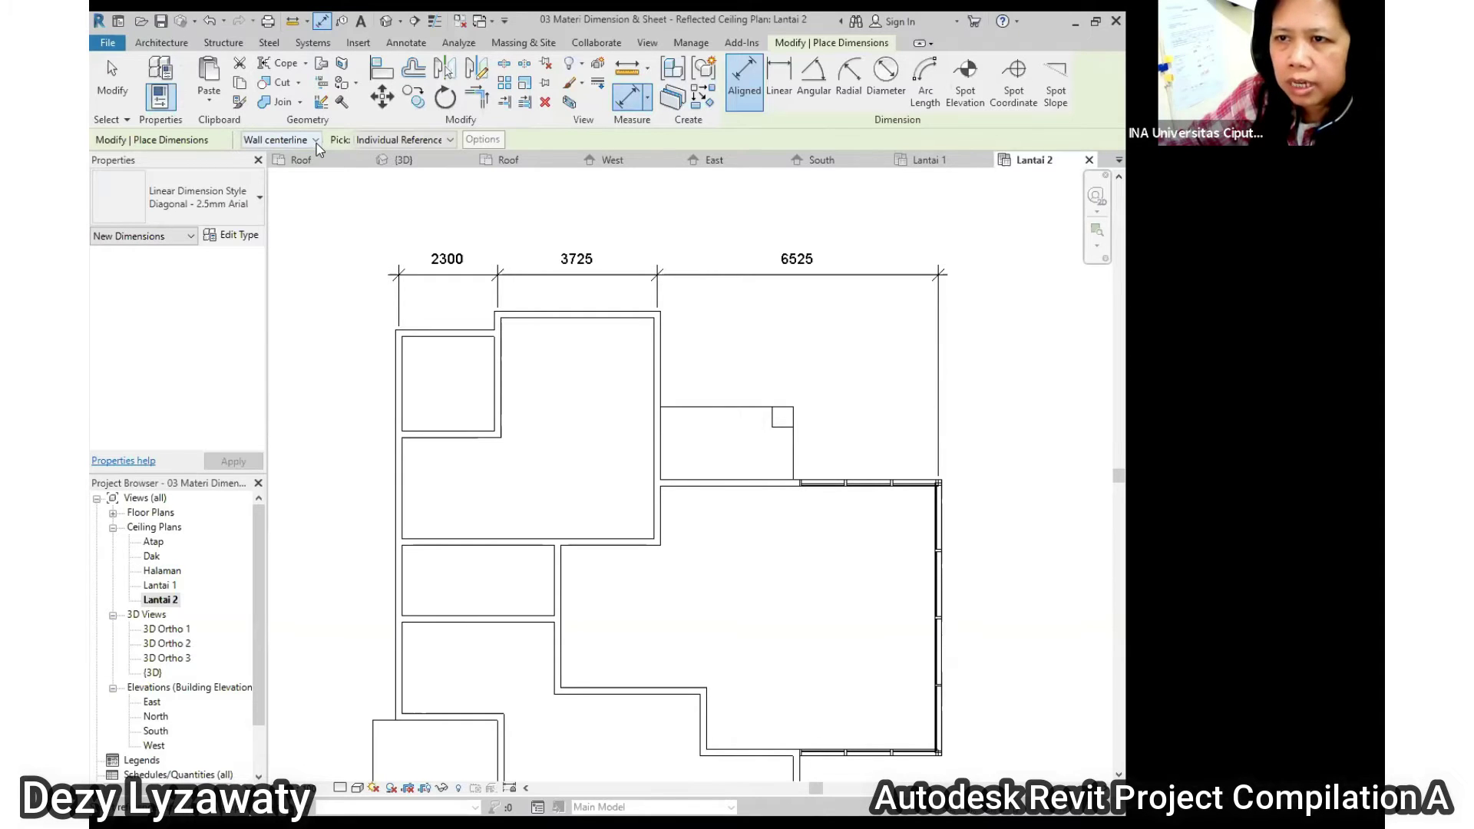
left_click(315, 140)
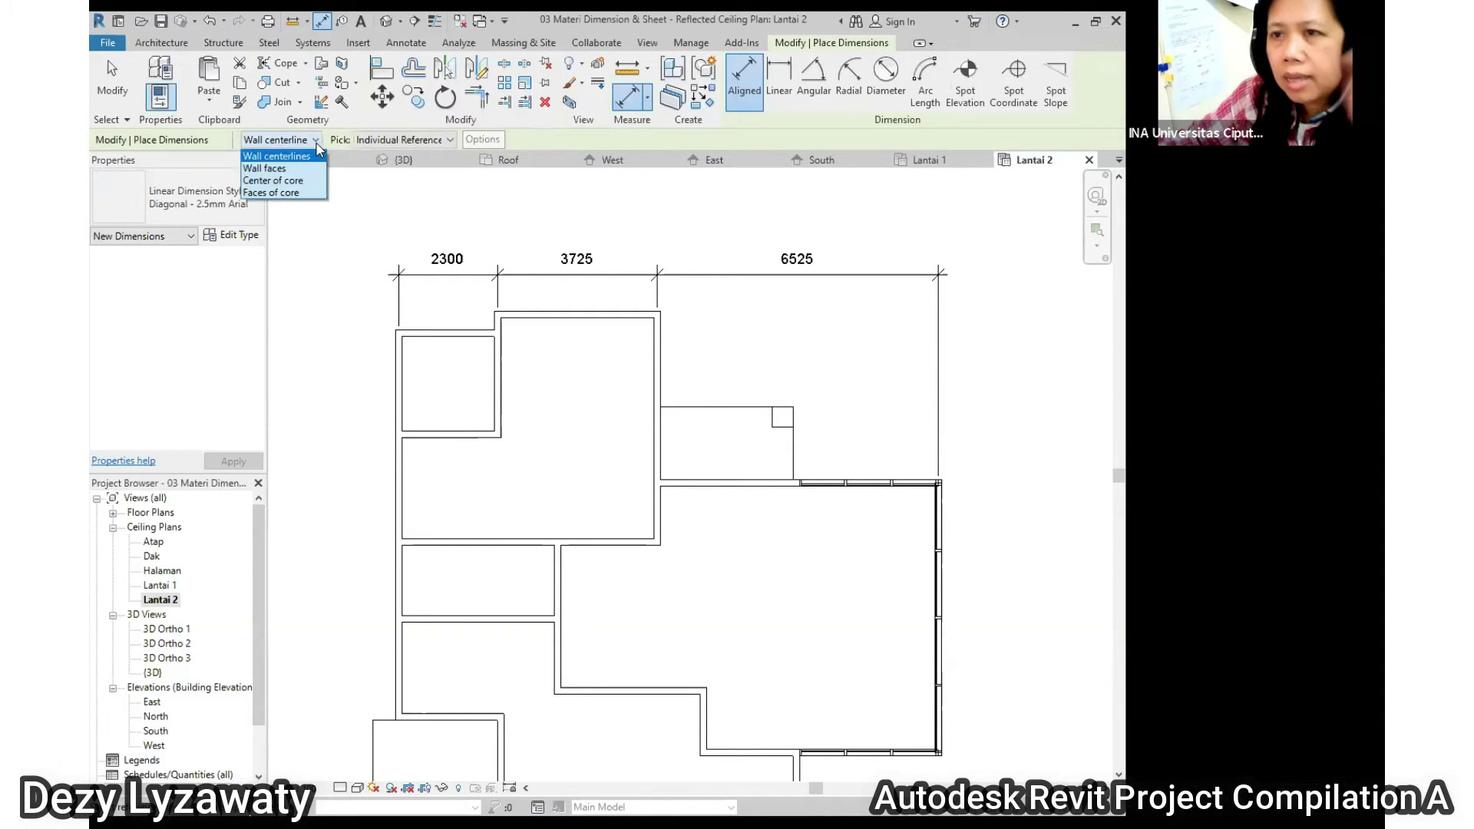
left_click(284, 169)
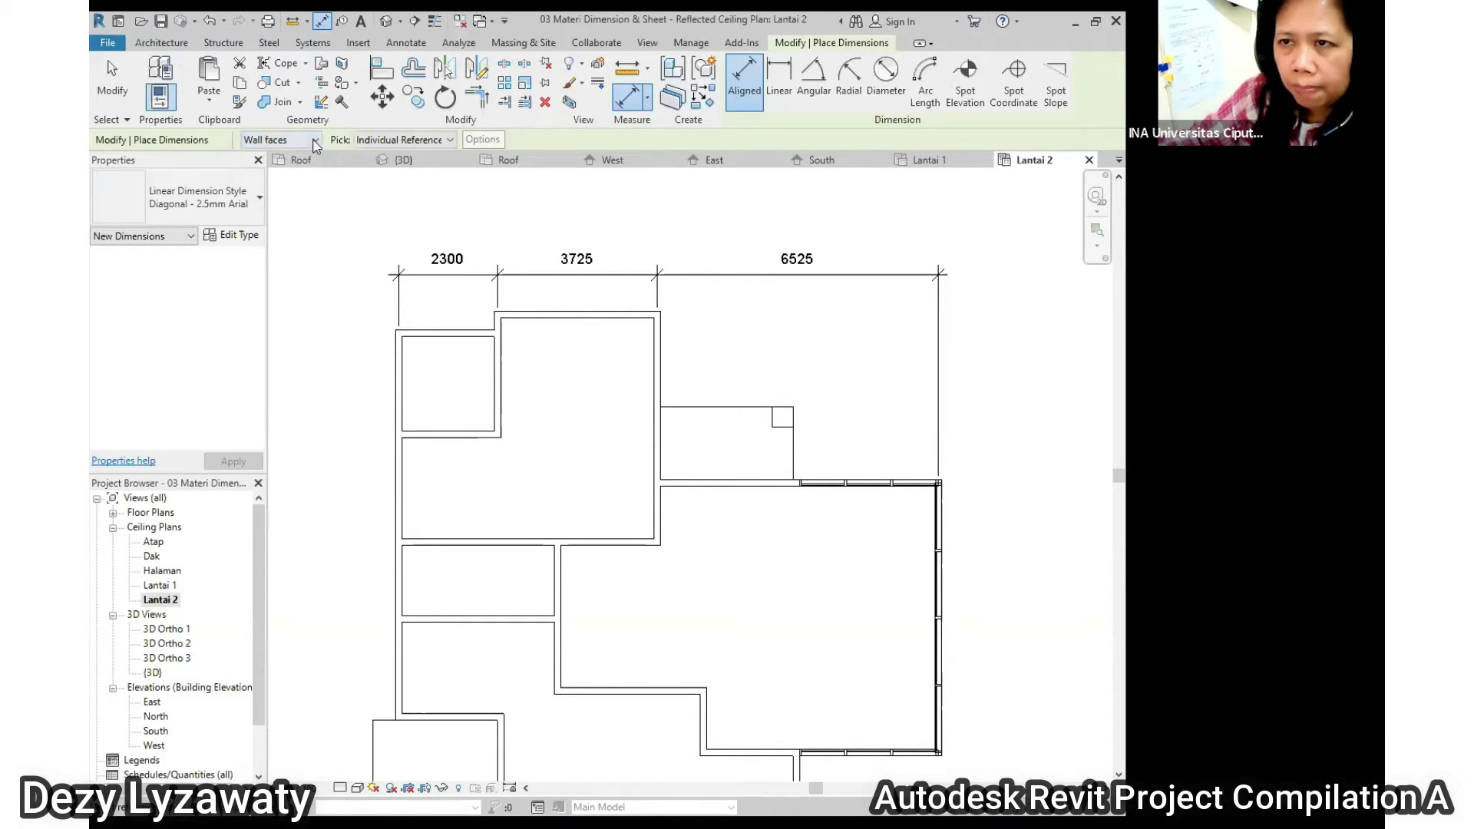
Add an overall width dimension between the outer faces of the west wall and the east curtain wall, above the north chain
left_click(393, 364)
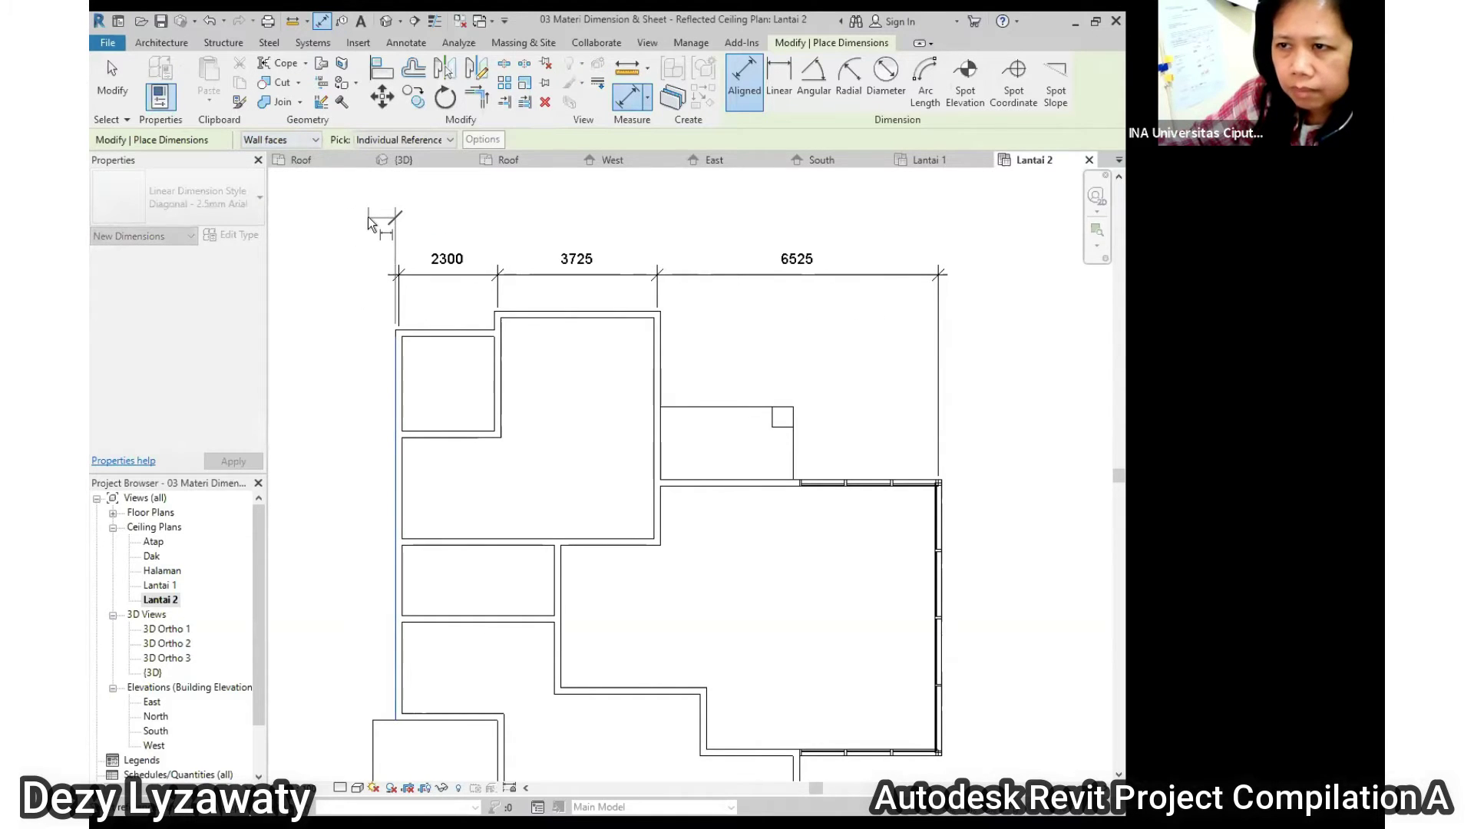
left_click(947, 520)
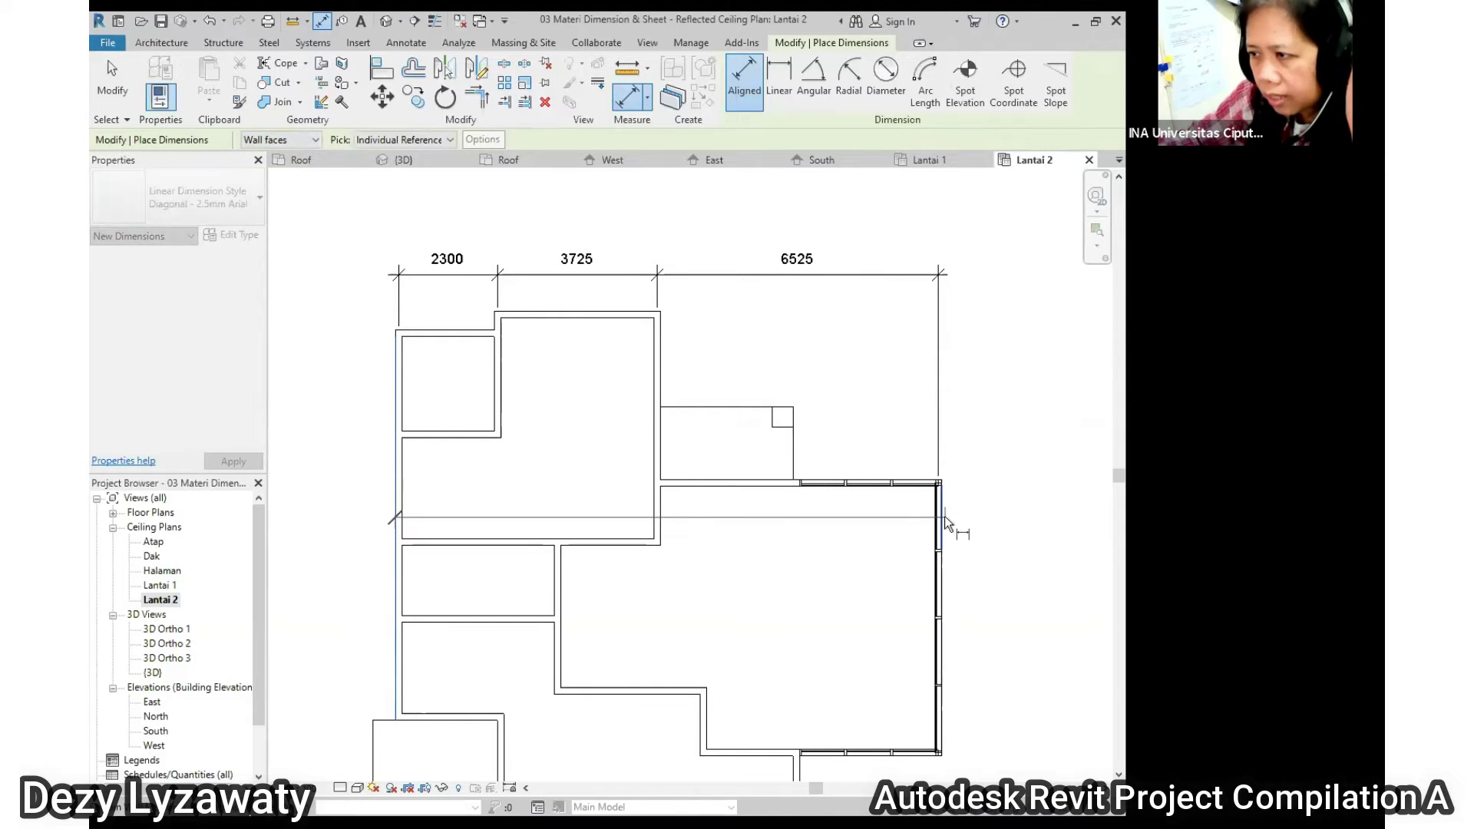
left_click(892, 218)
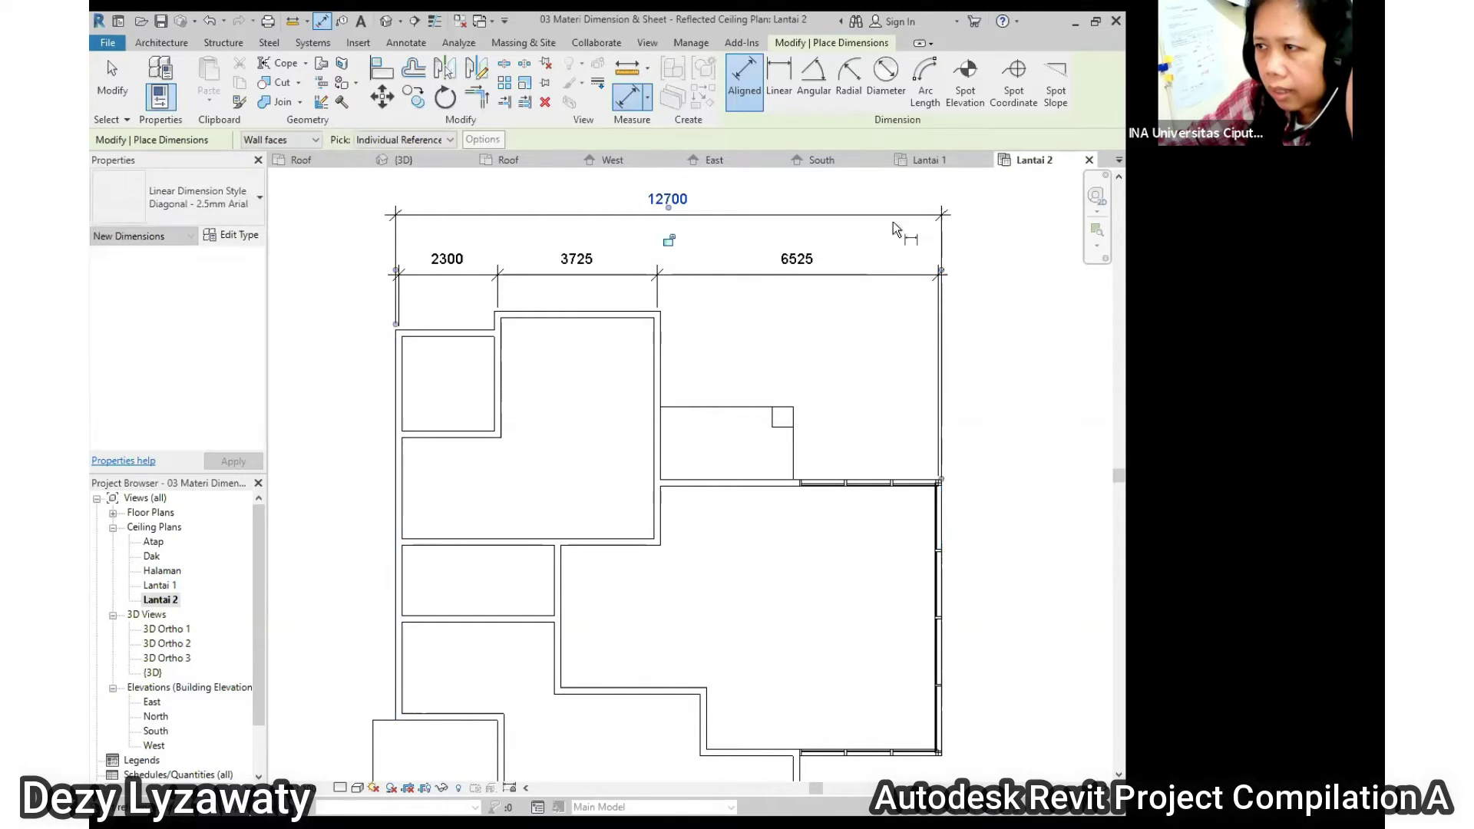
scroll(951, 481, "up", 4)
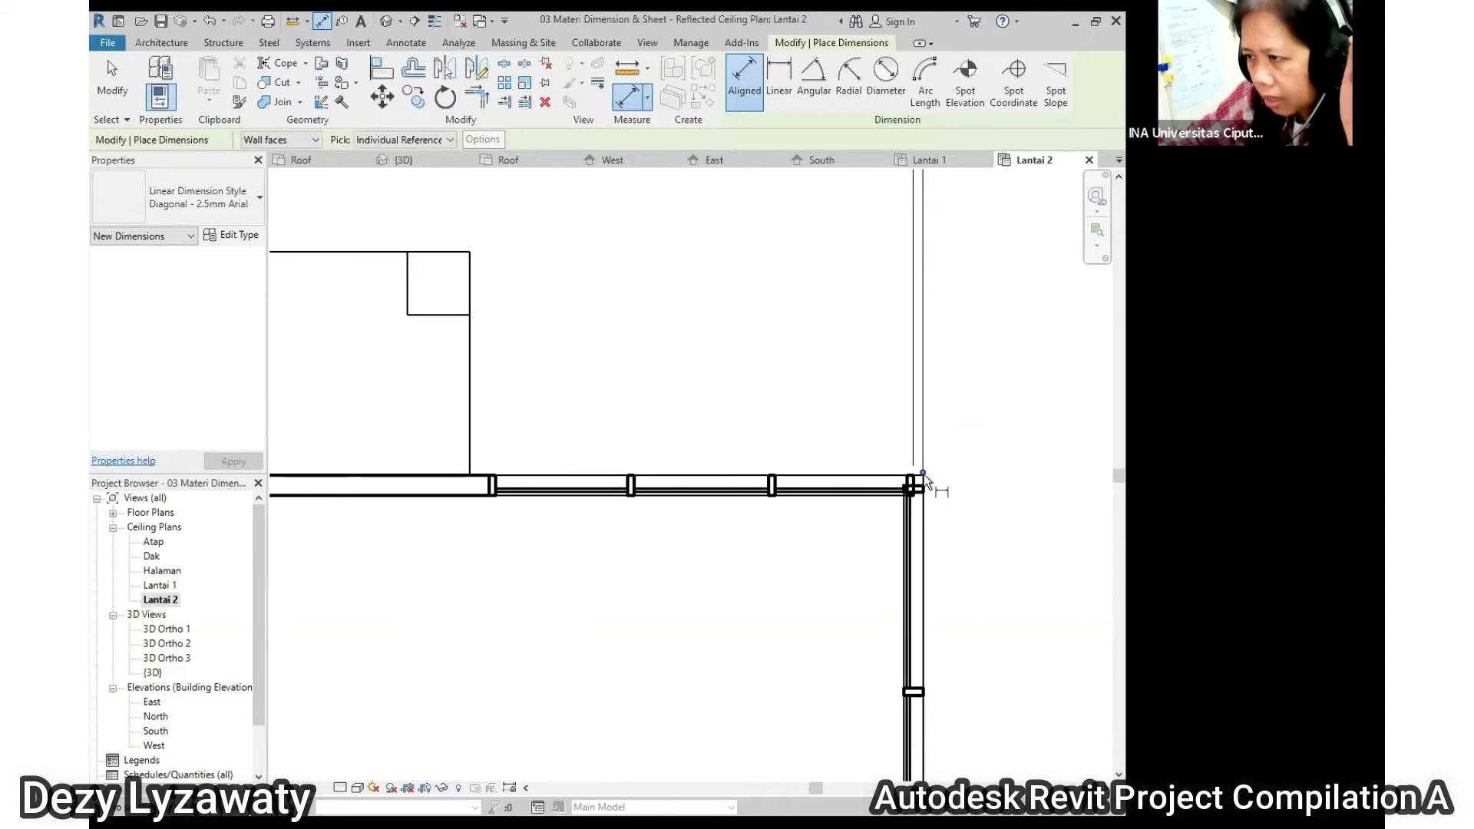
scroll(964, 492, "down", 5)
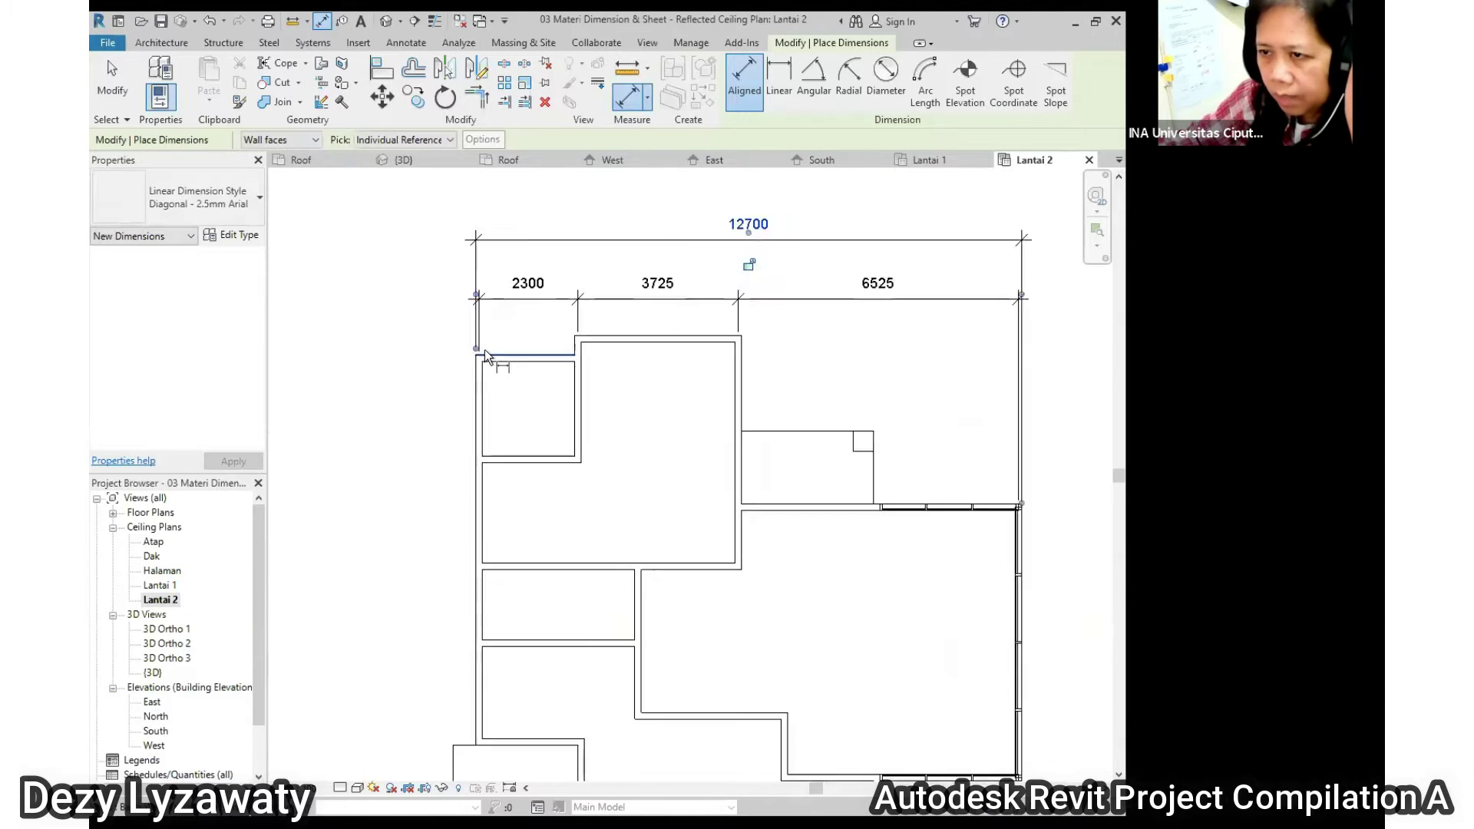
scroll(637, 376, "down", 2)
key("Escape")
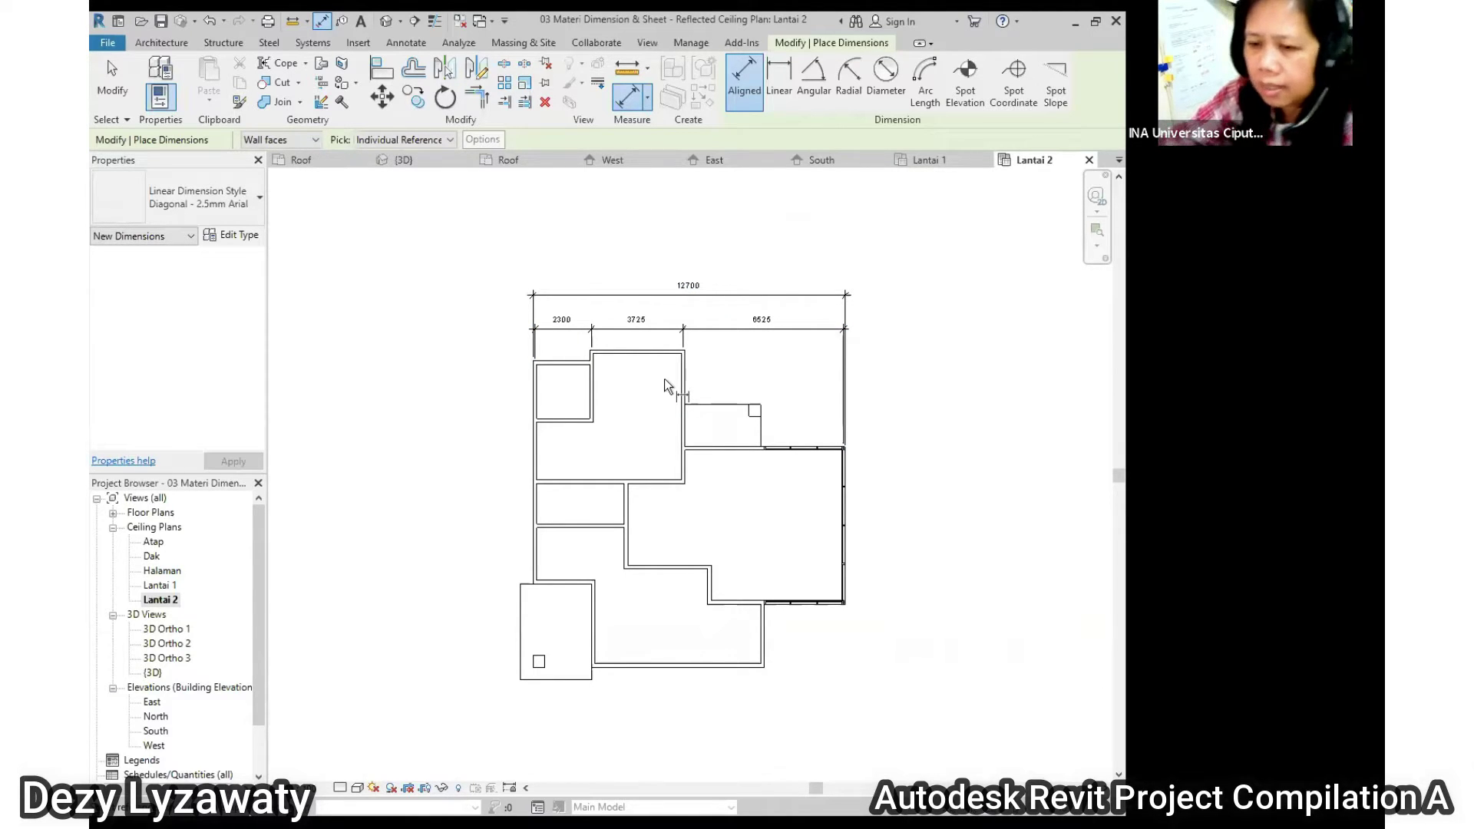
scroll(564, 354, "up", 2)
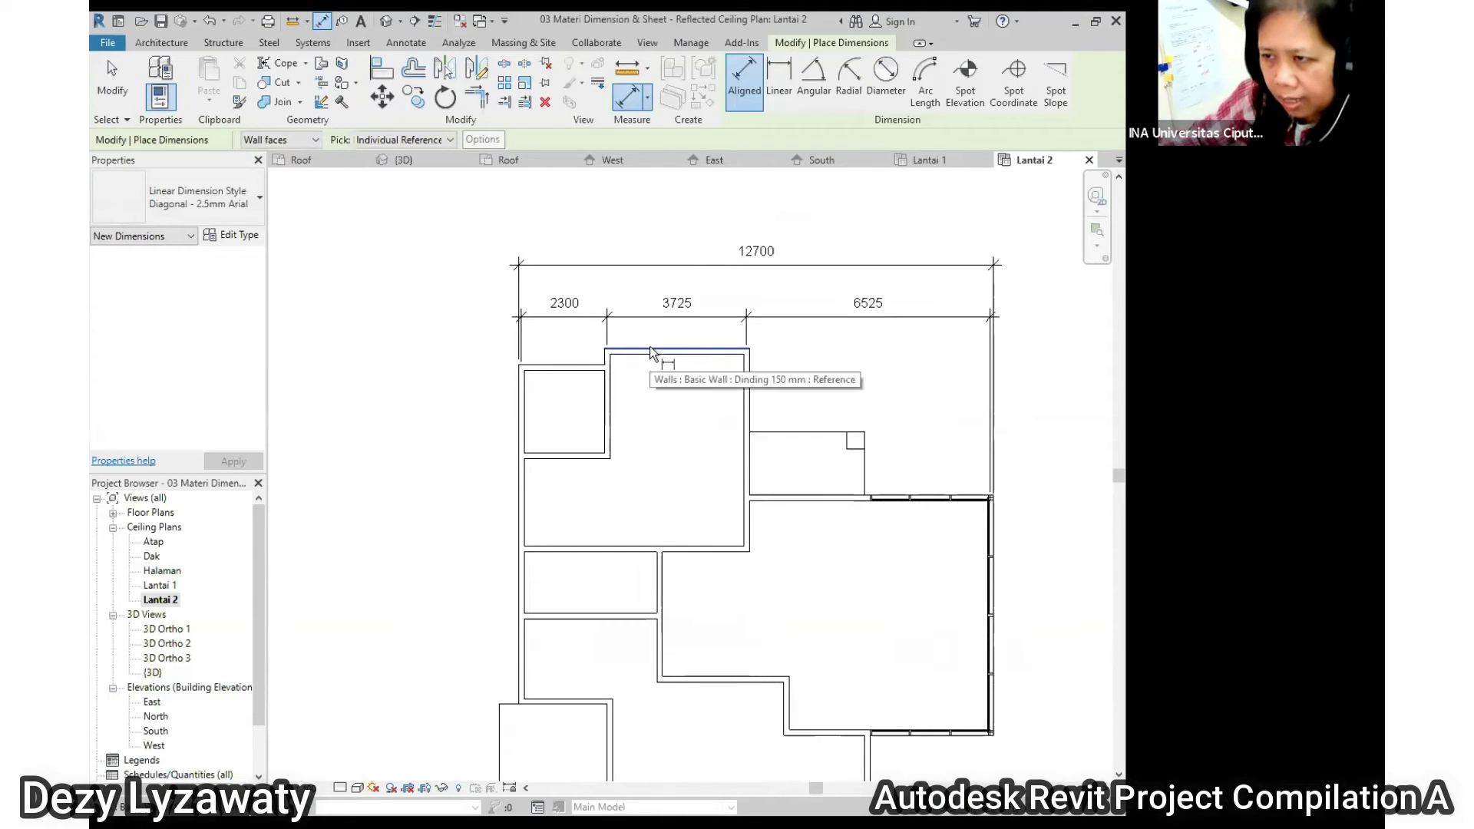
scroll(454, 319, "down", 2)
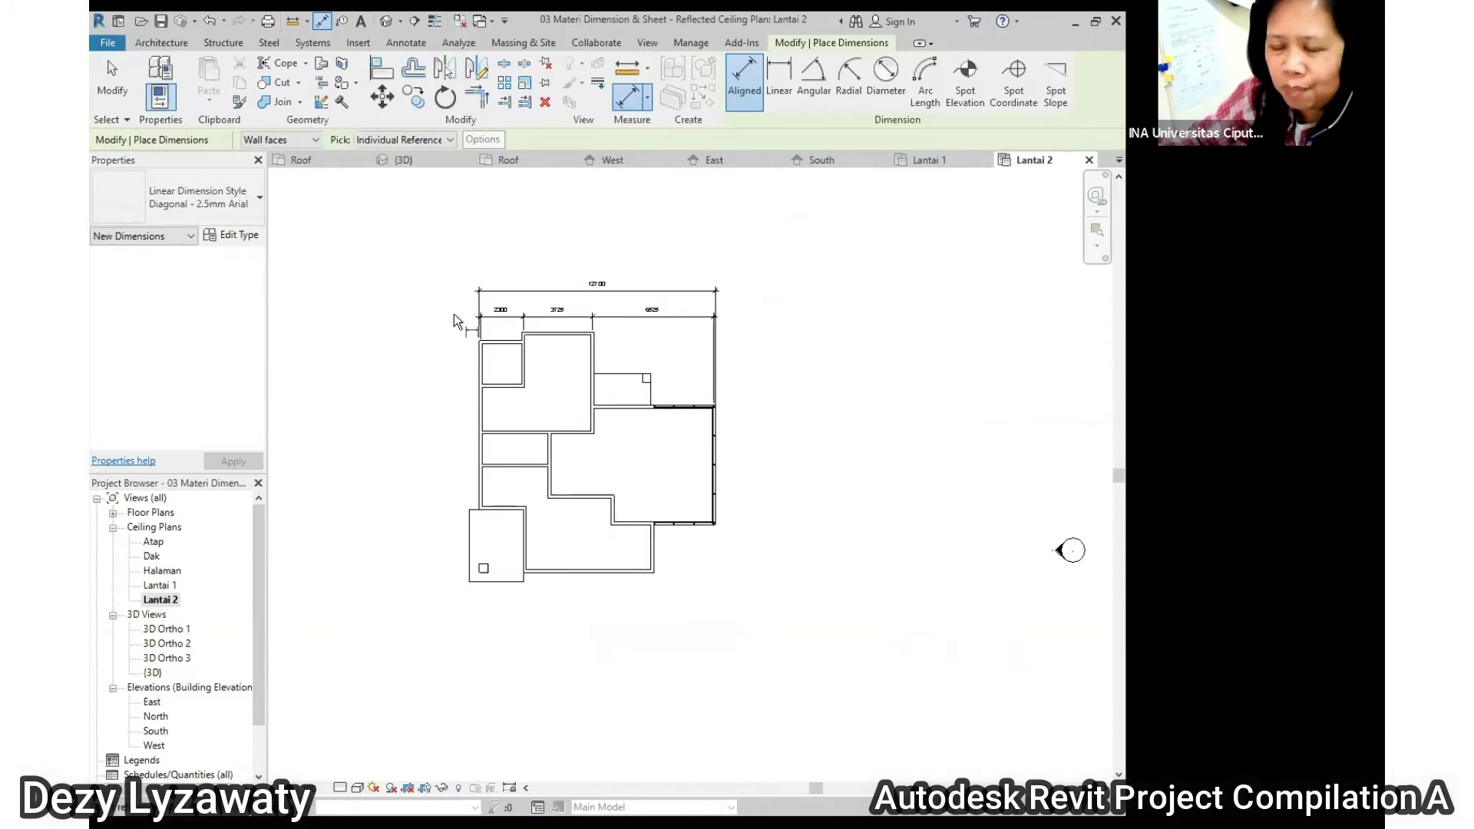
scroll(458, 316, "up", 1)
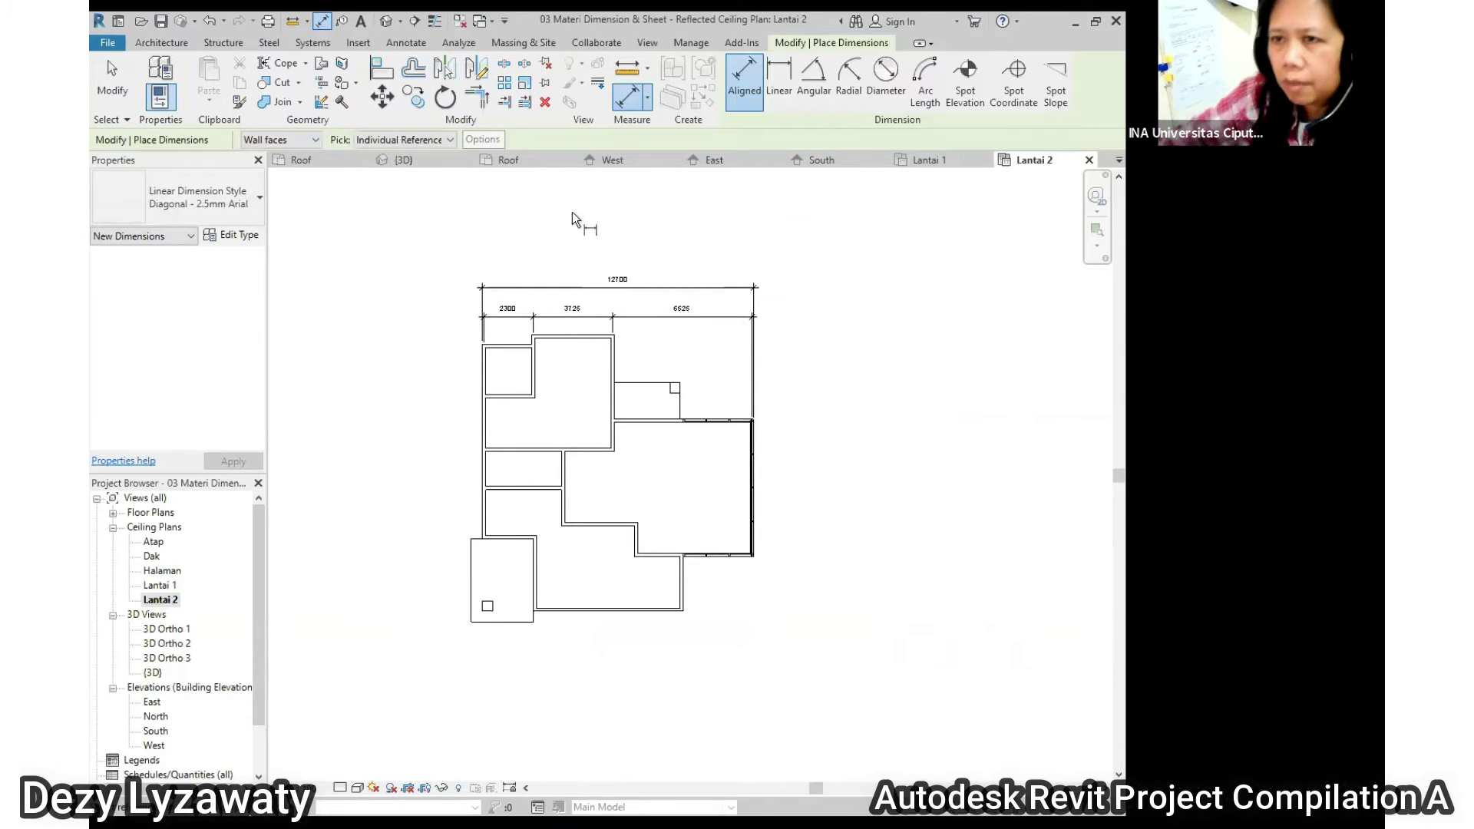
scroll(553, 491, "down", 1)
scroll(570, 353, "up", 3)
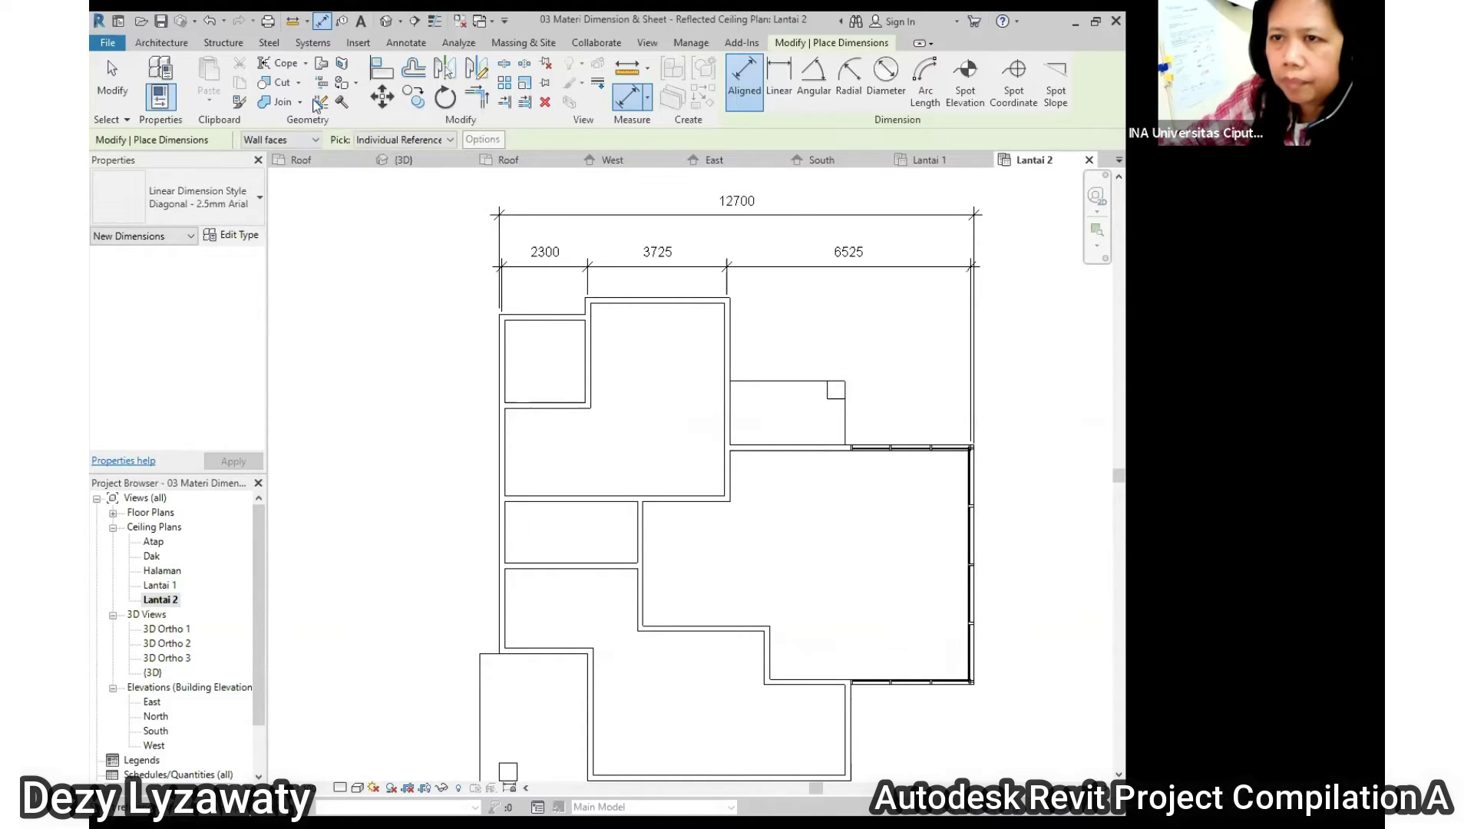
left_click(162, 43)
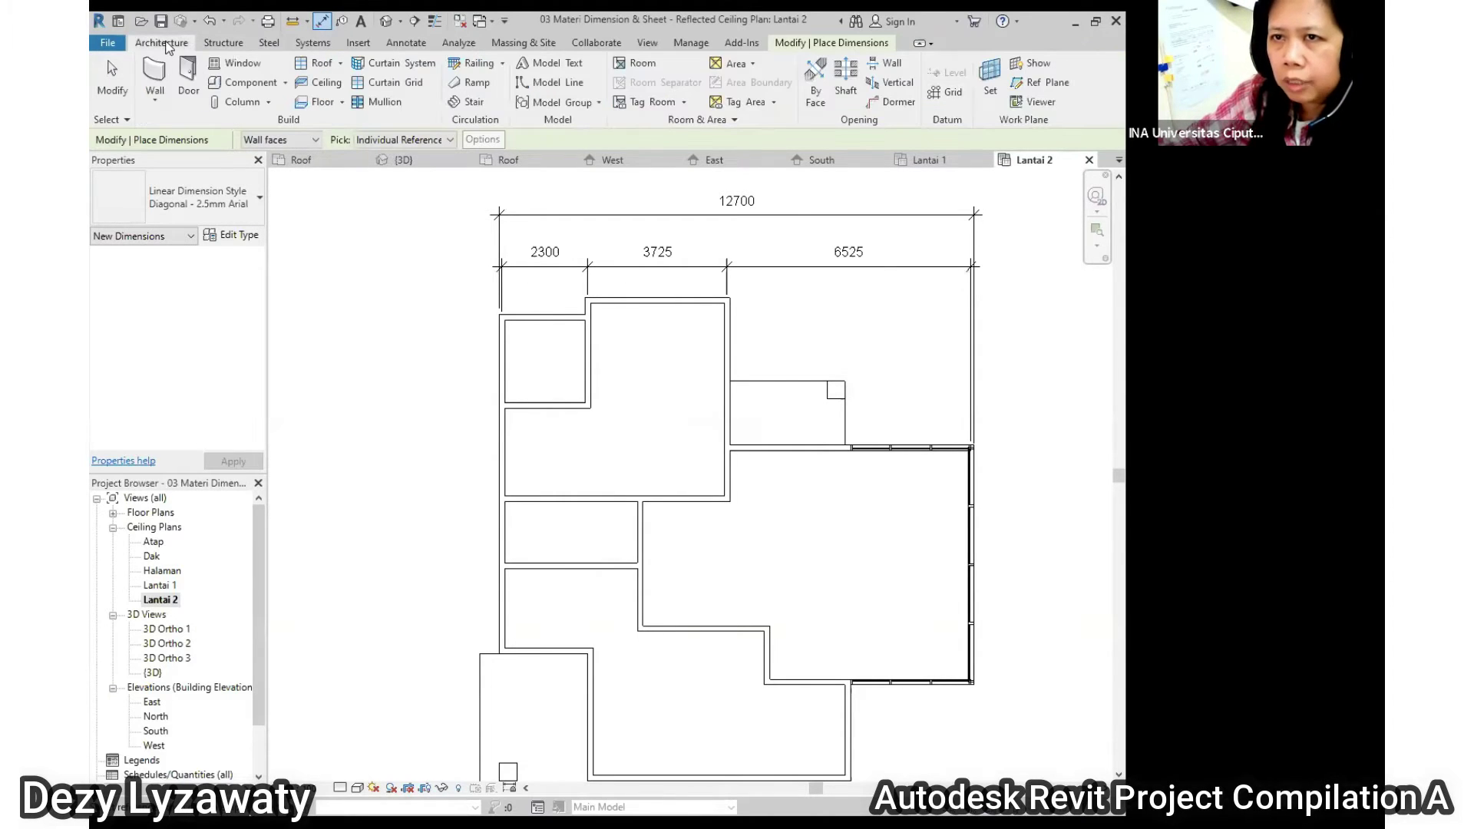
left_click(168, 45)
left_click(406, 43)
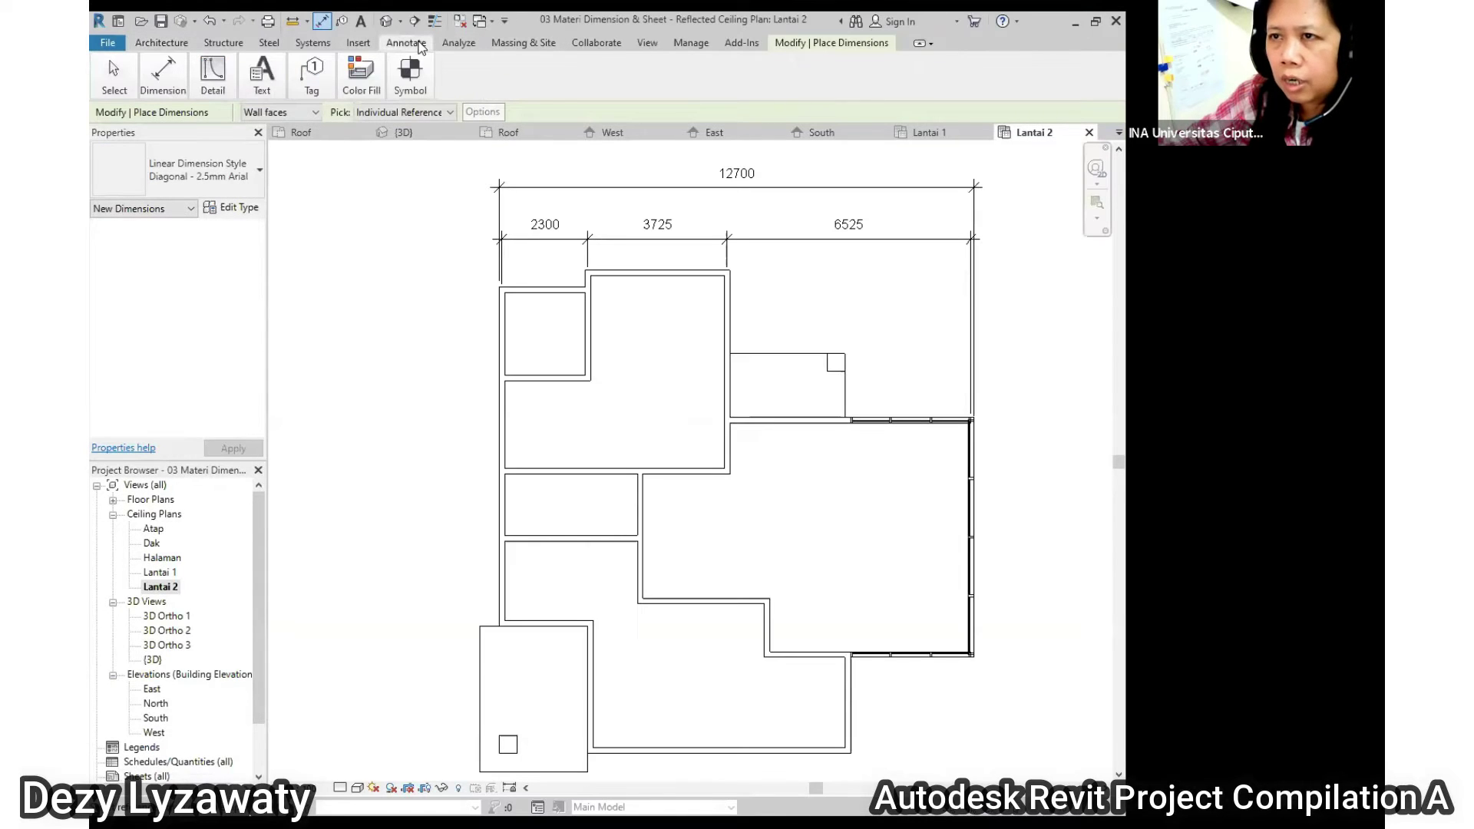
Start an aligned dimension chain with Wall faces as reference at the outer face of the northwest room's north wall
left_click(420, 44)
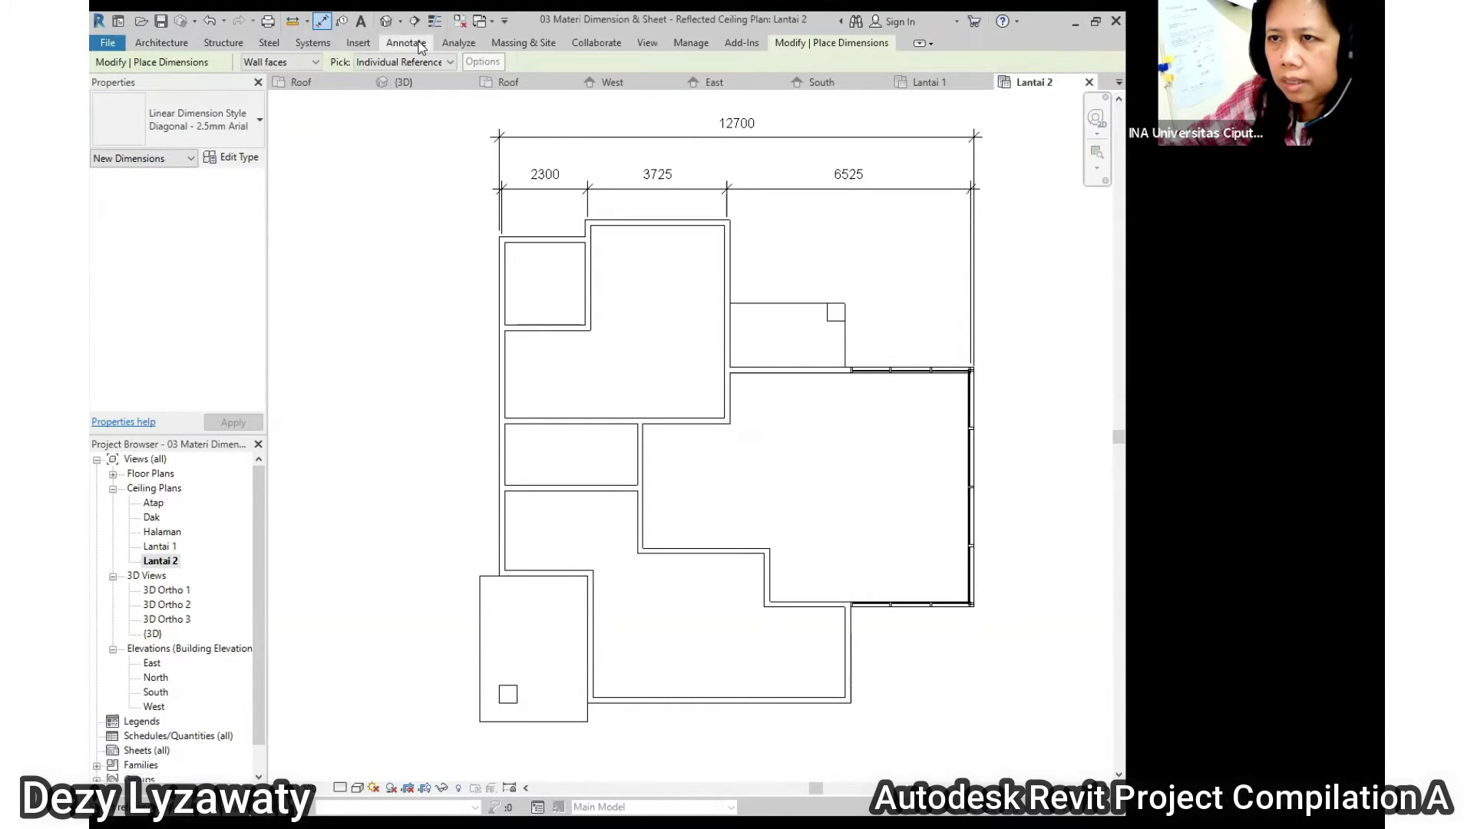
left_click(420, 46)
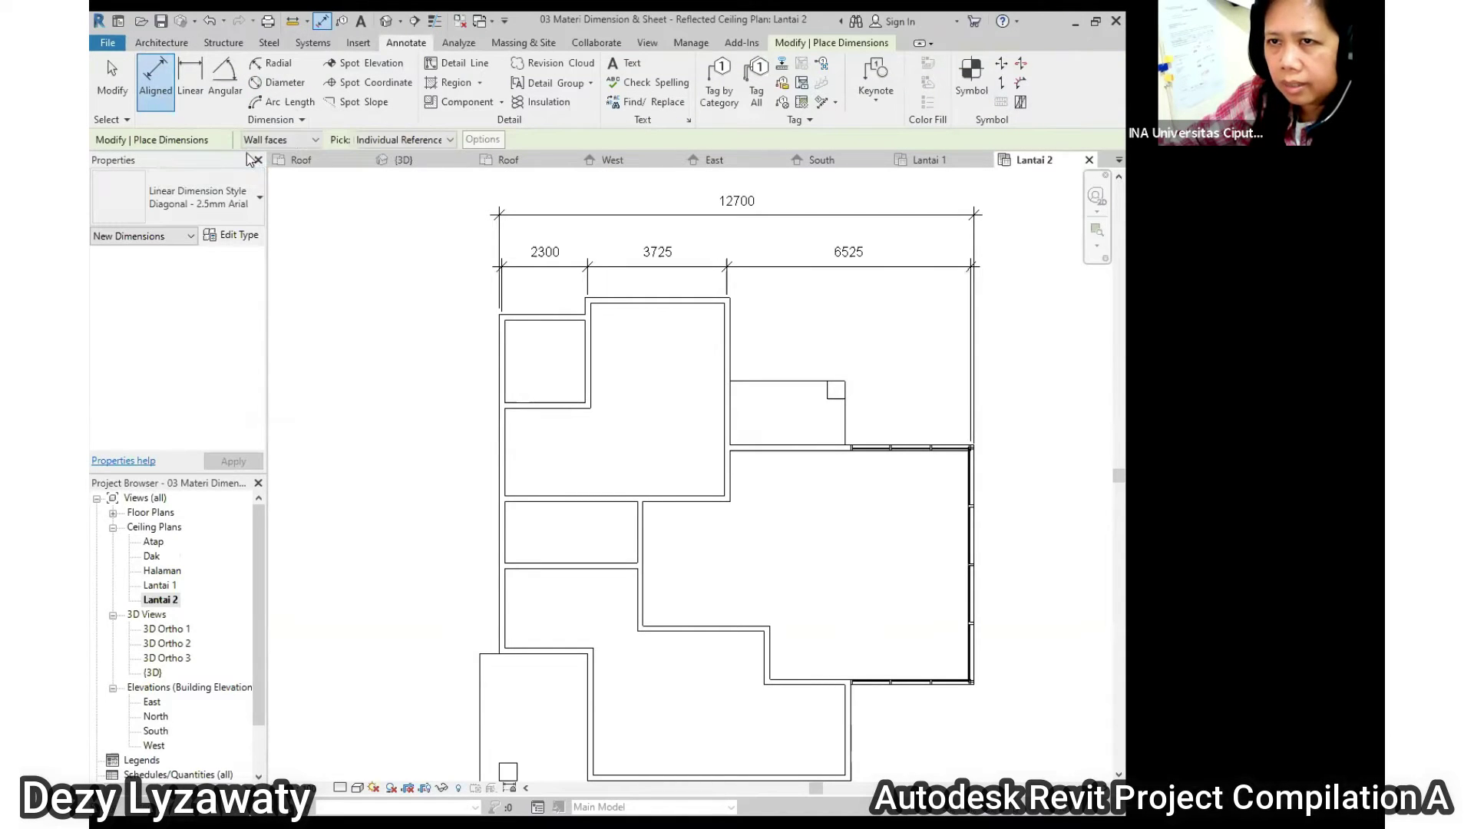
left_click(306, 140)
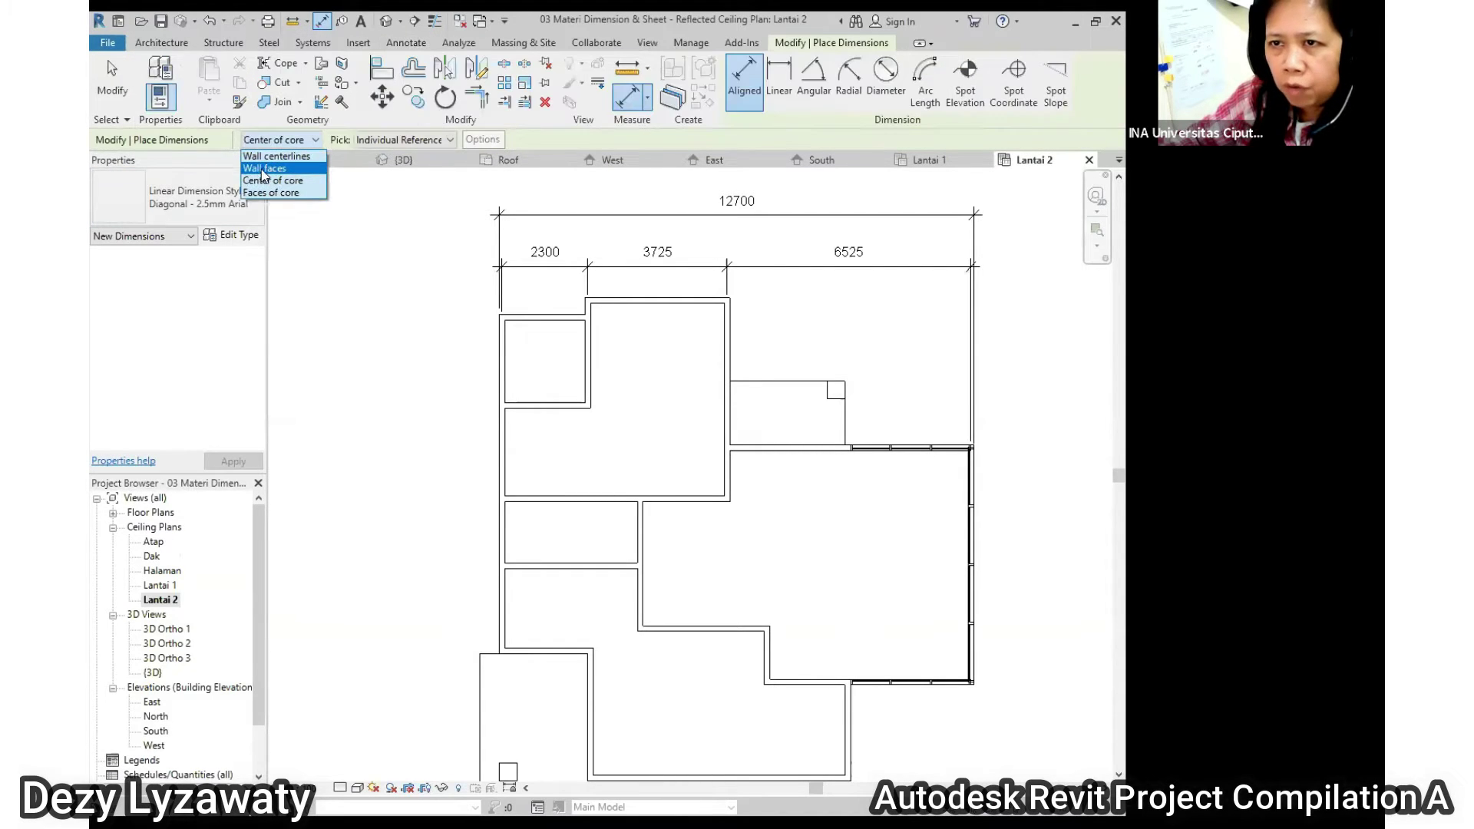
left_click(265, 169)
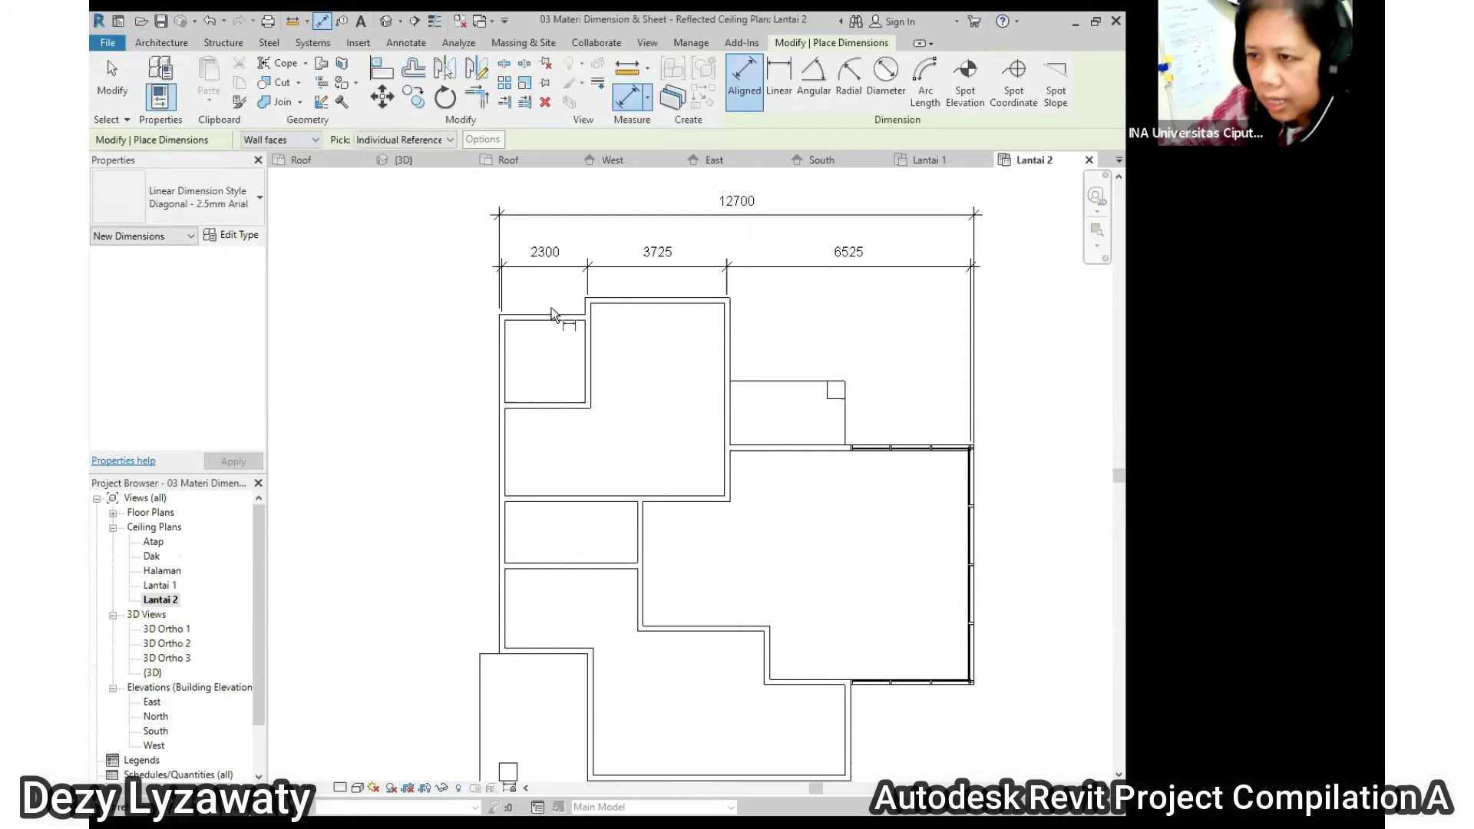
left_click(531, 314)
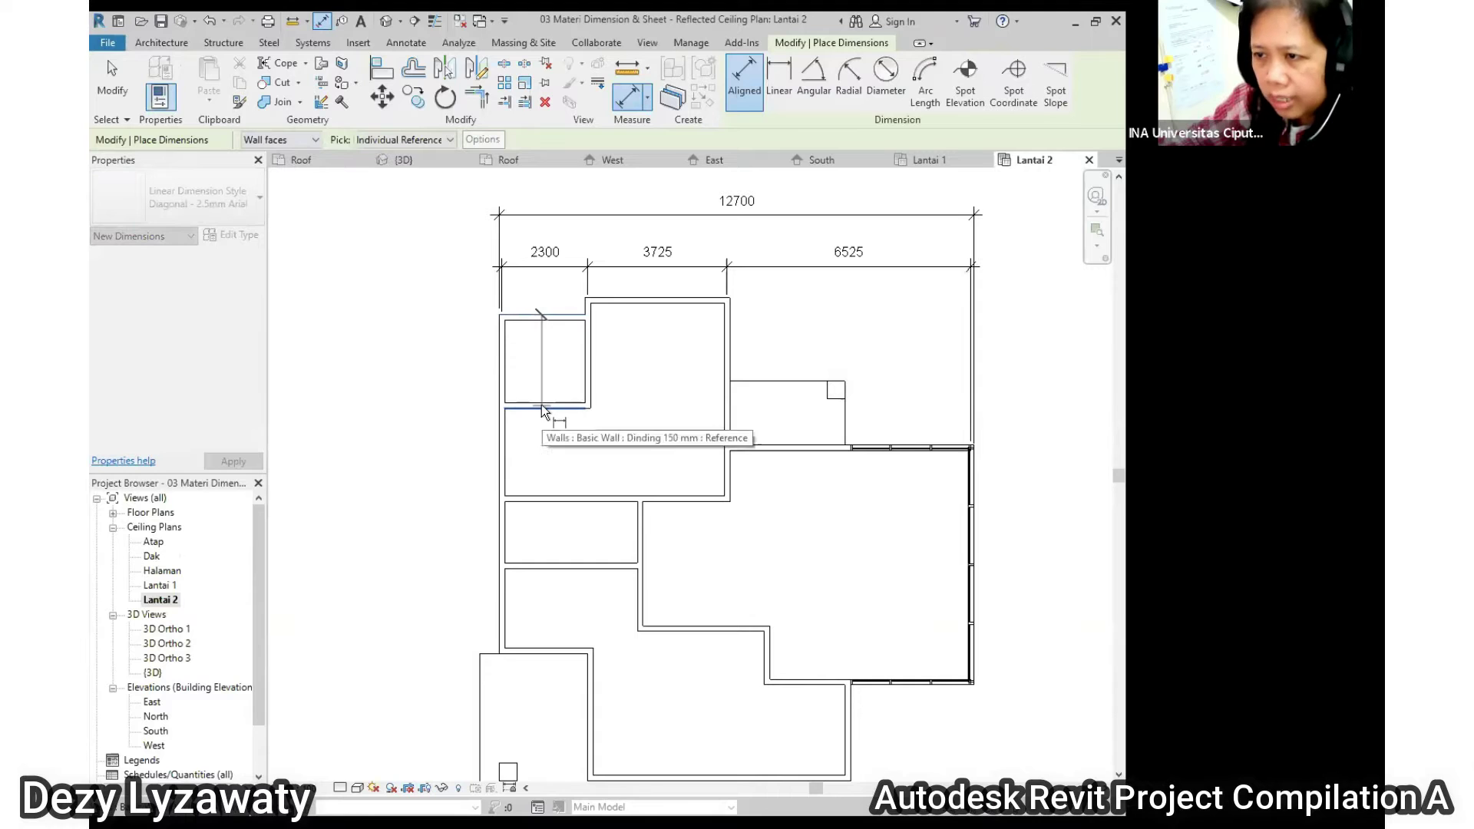
Switch the wall reference to Wall centerlines and extend the chain southward through the four horizontal walls meeting the west wall
left_click(316, 141)
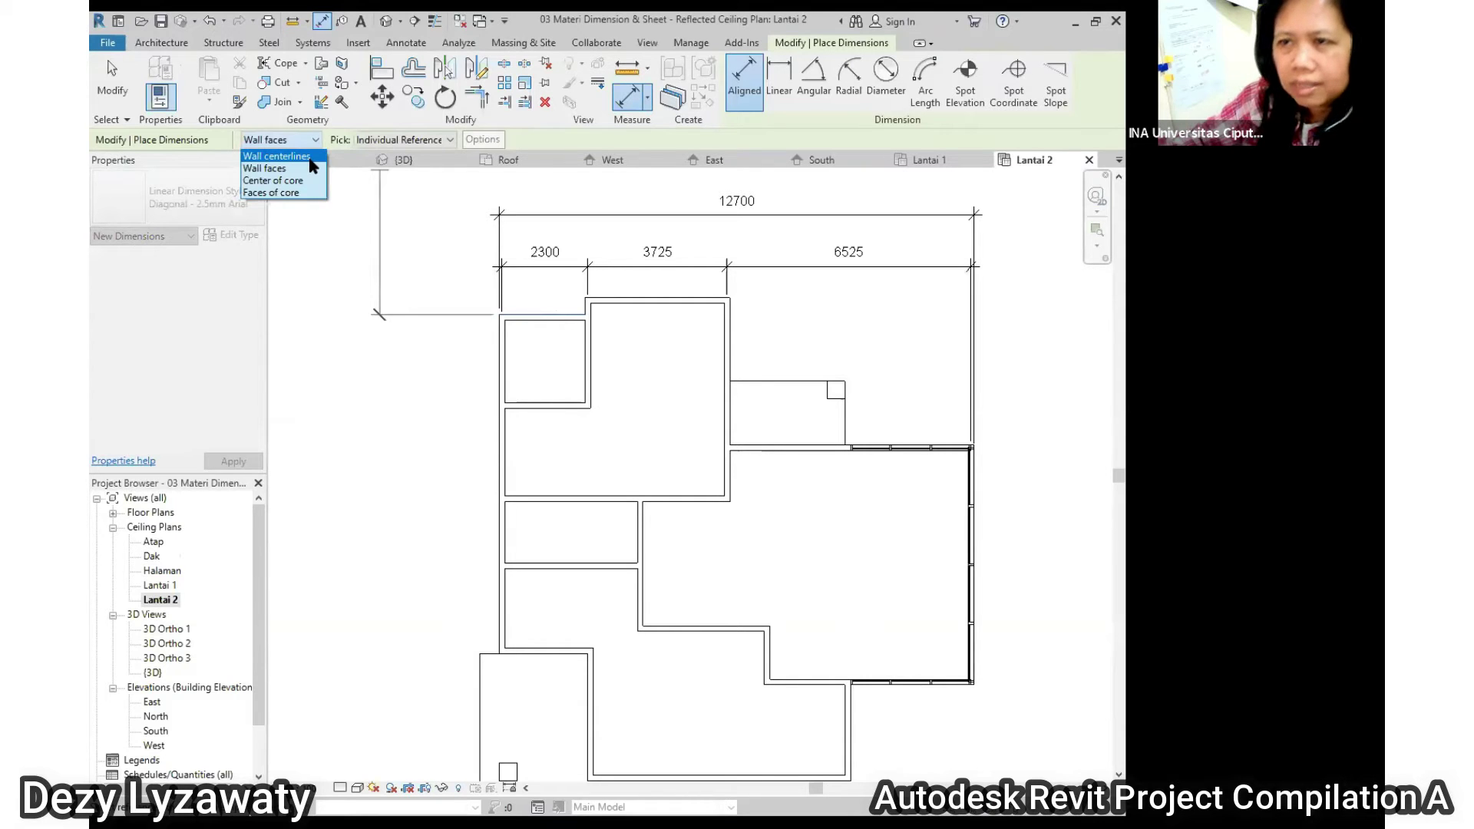
left_click(309, 157)
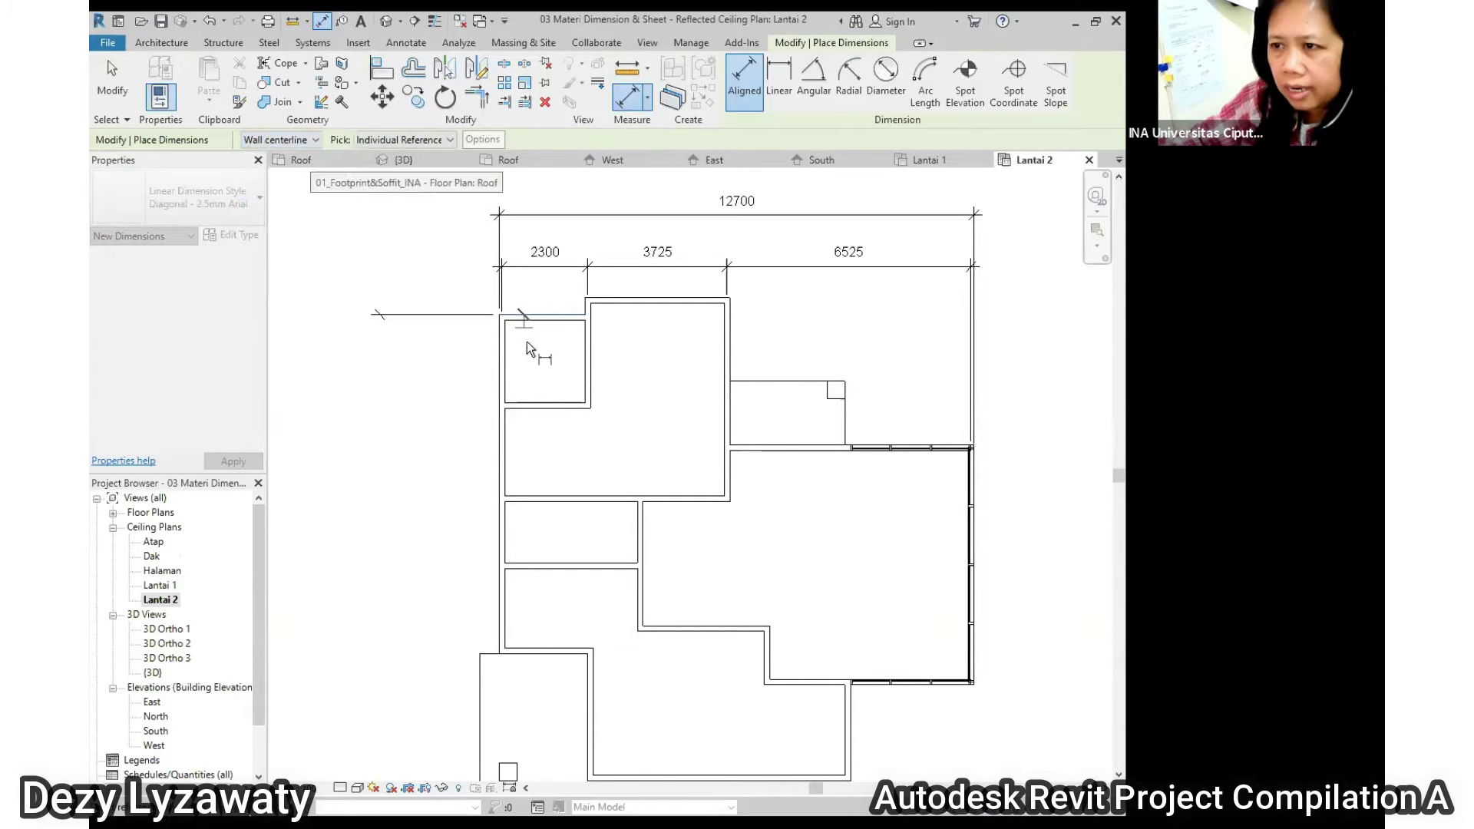
left_click(537, 405)
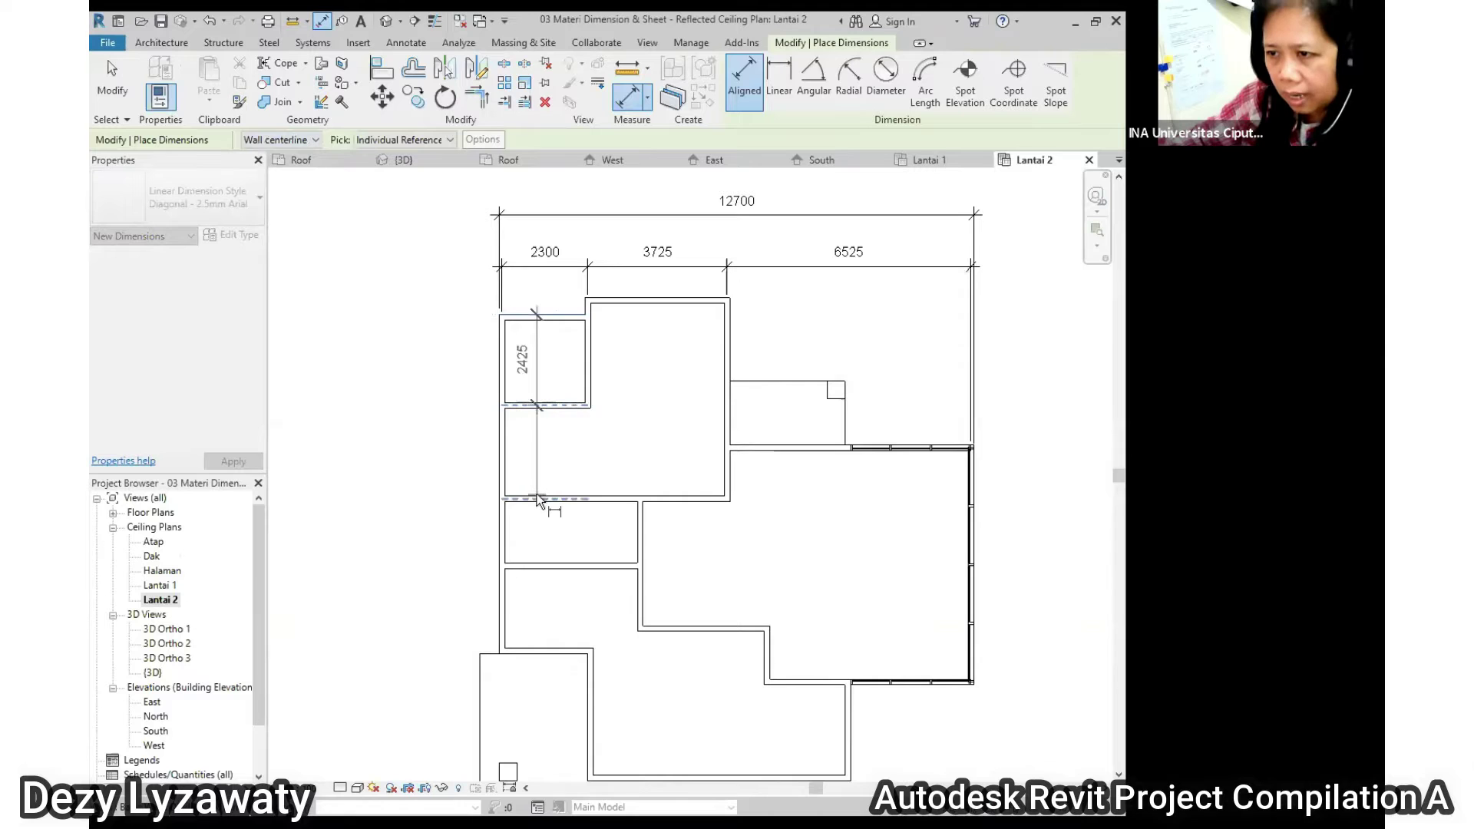
left_click(537, 500)
left_click(546, 568)
left_click(546, 650)
scroll(426, 492, "down", 2)
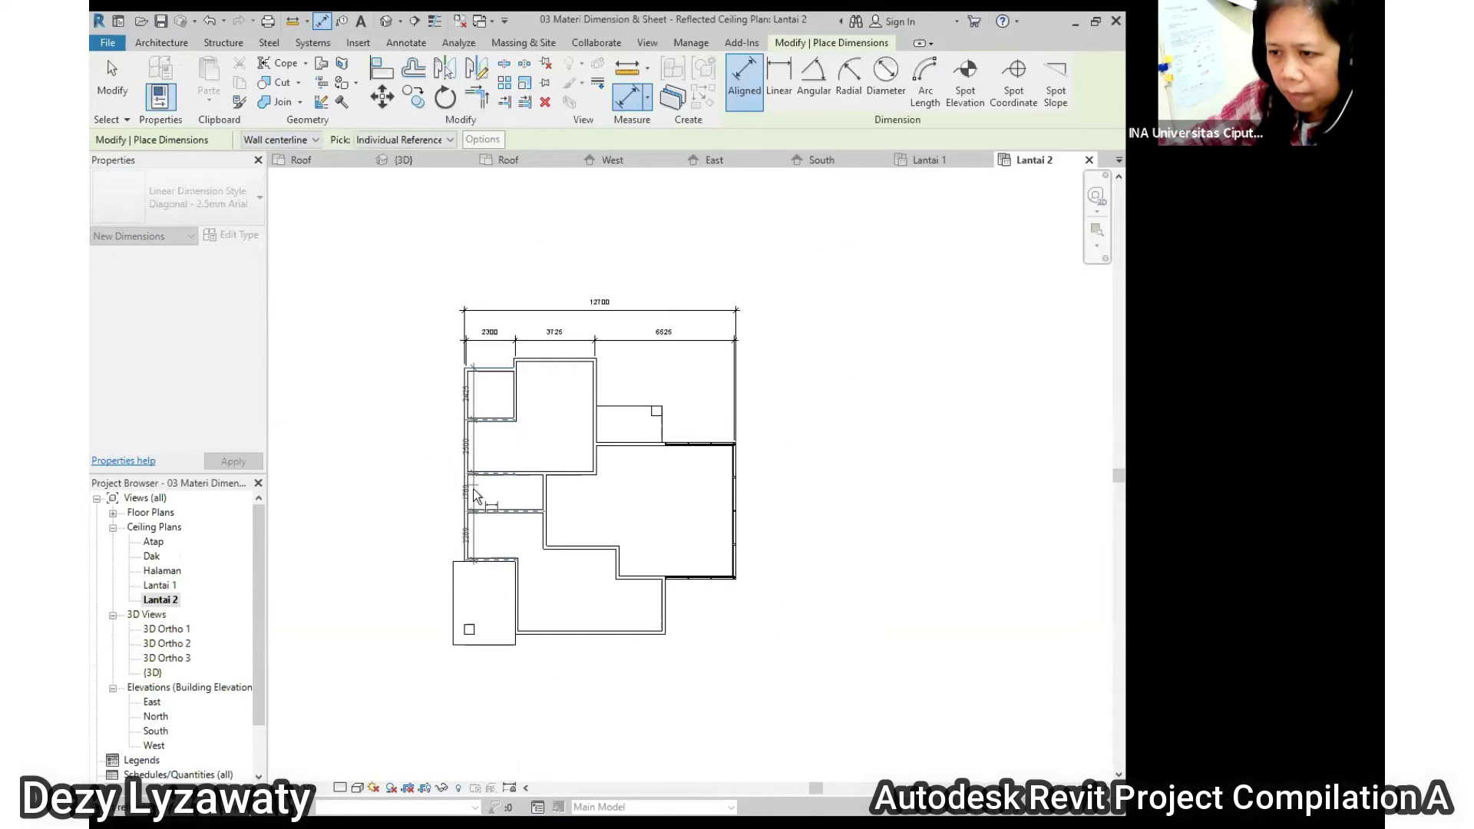
scroll(476, 496, "up", 2)
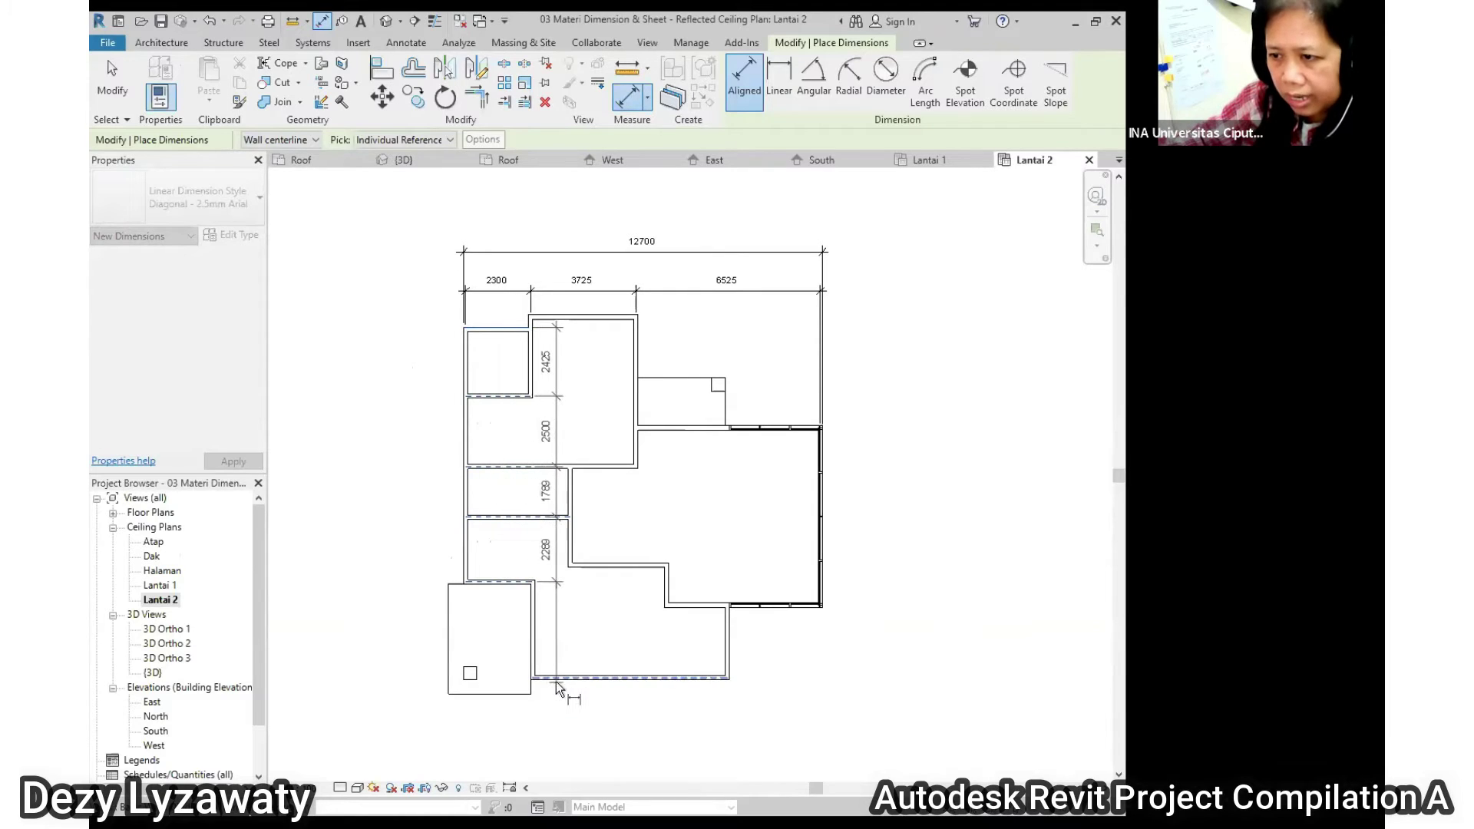
Finish the chain at the southernmost wall's outer face using Wall faces, place it west of the plan, and end dimensioning
left_click(308, 143)
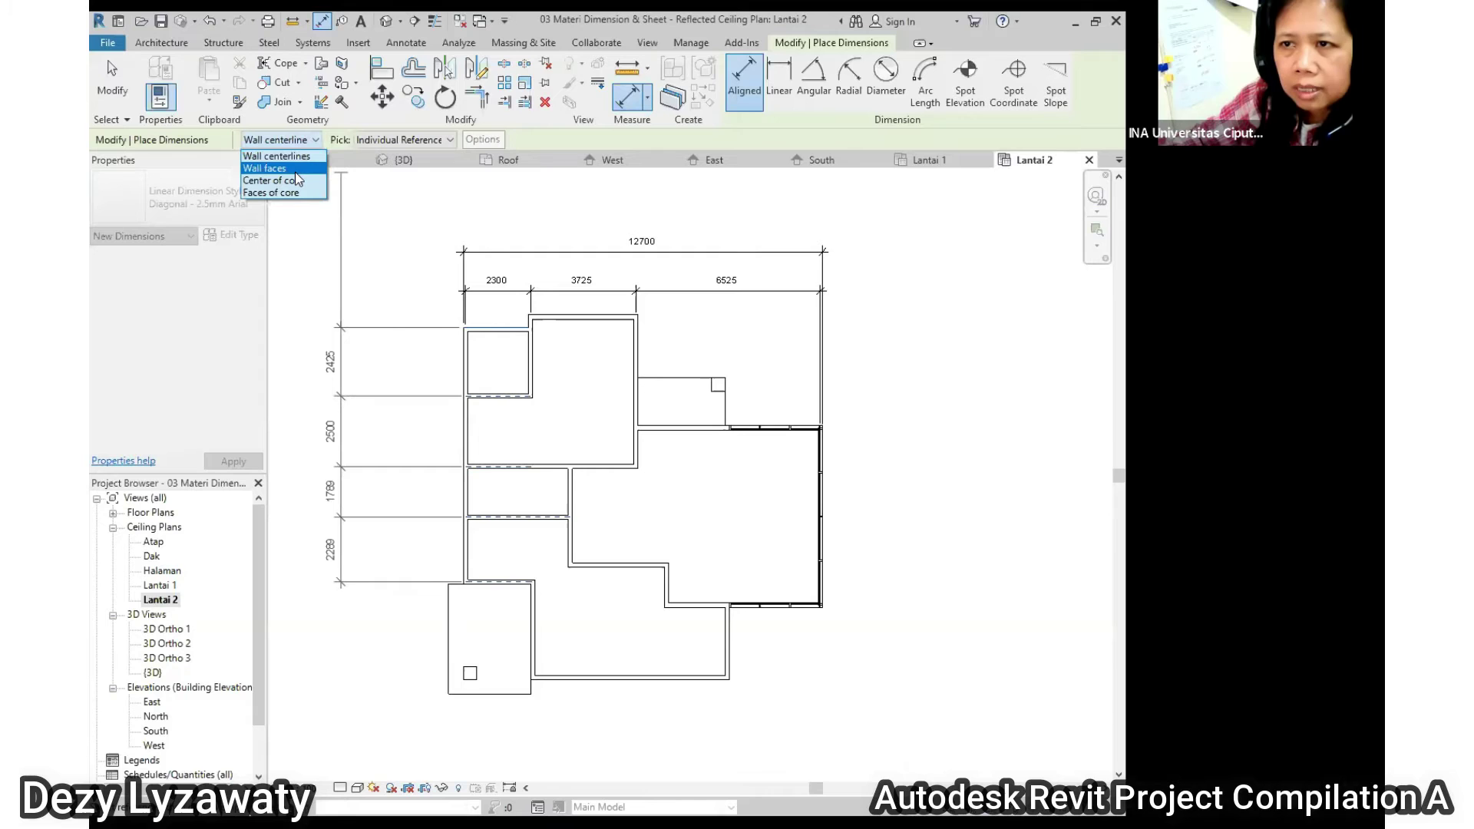
left_click(295, 169)
left_click(584, 679)
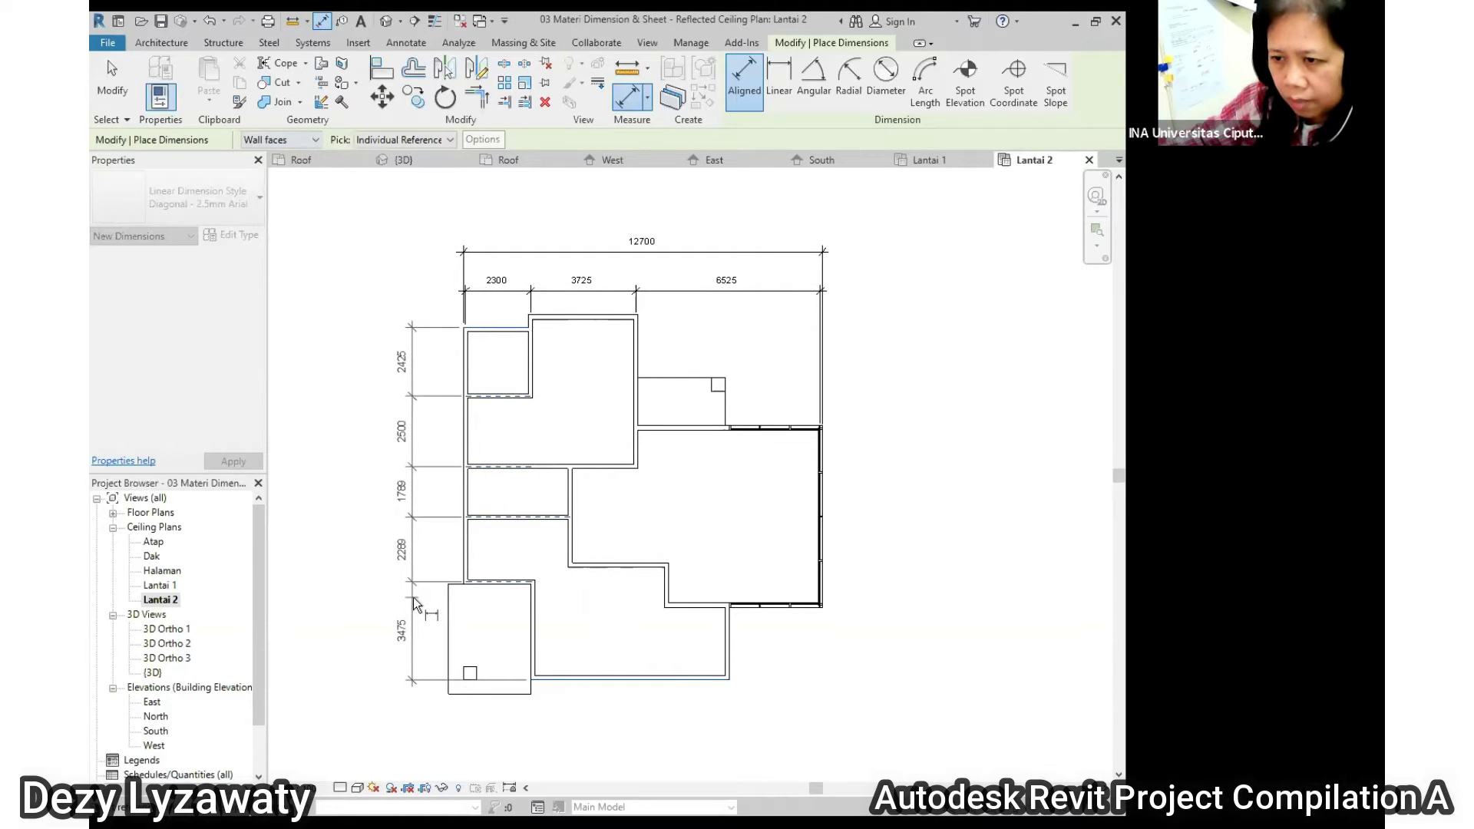
left_click(406, 600)
middle_click_drag(517, 533, 588, 485)
key("Escape")
Examine the dimension chains on the north and west sides of the Lantai 2 plan against the walls they reference
scroll(550, 291, "up", 4)
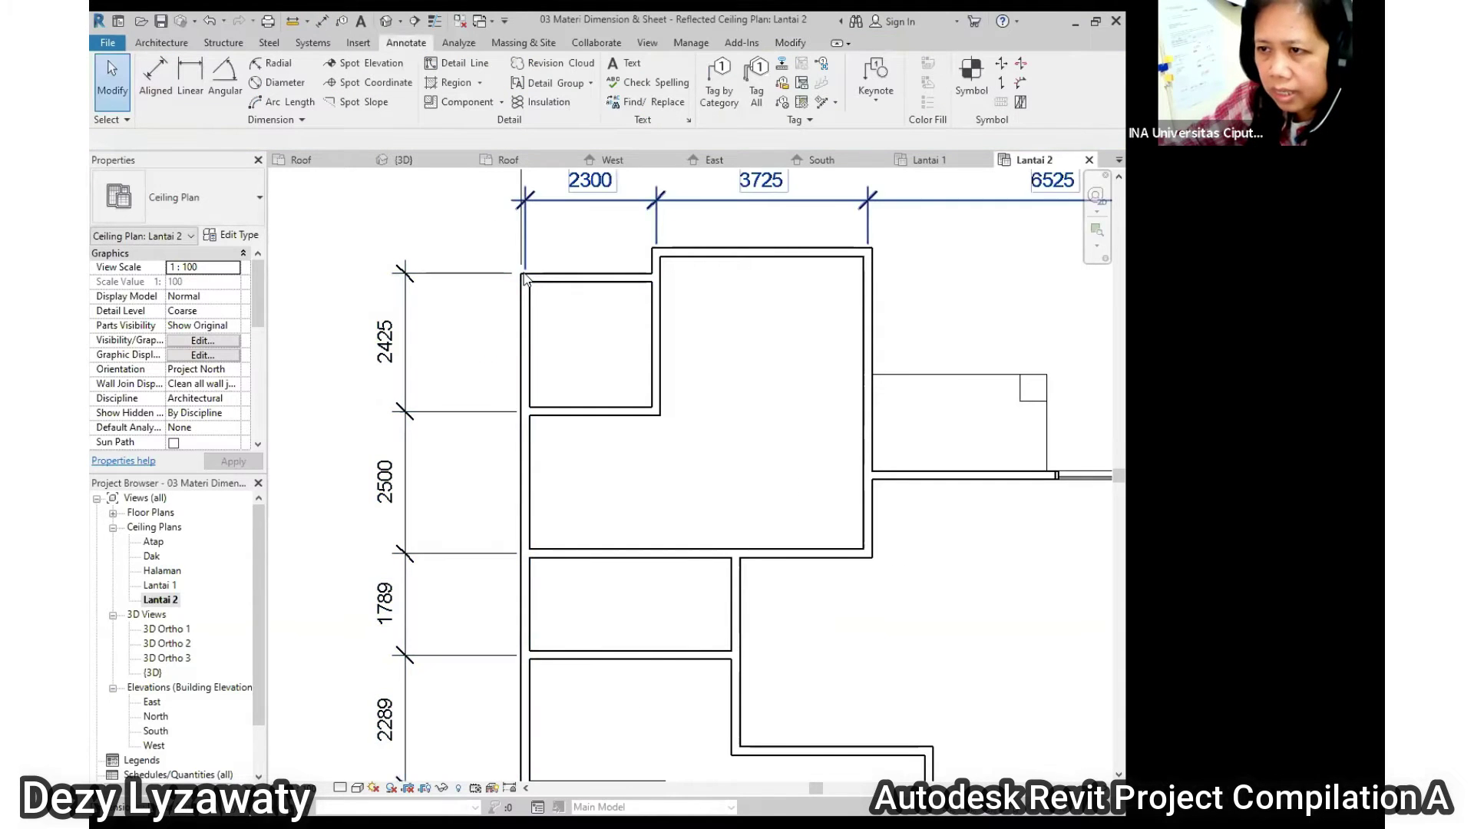
scroll(573, 406, "down", 3)
scroll(573, 406, "up", 1)
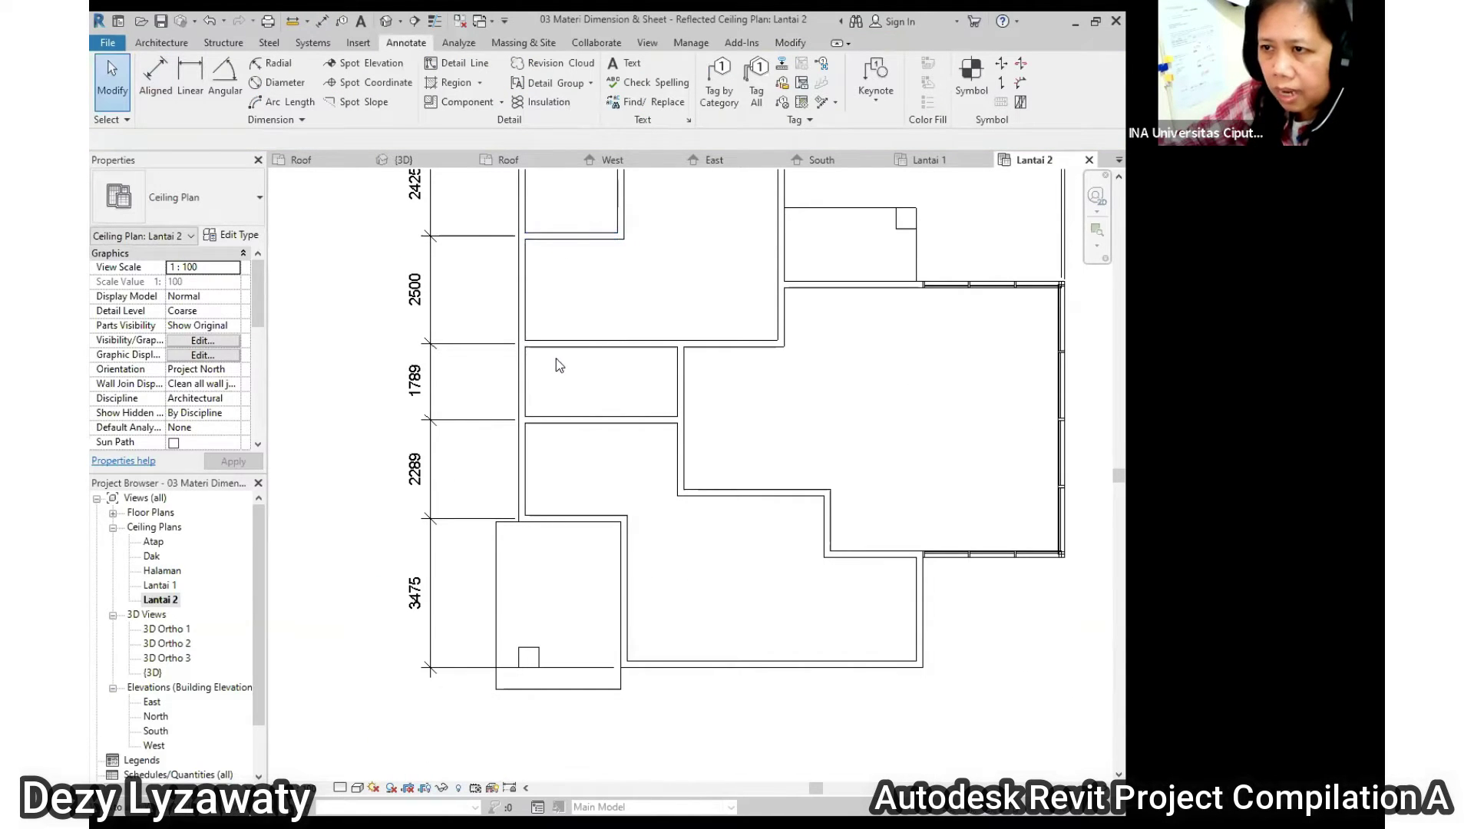
middle_click_drag(659, 689, 648, 569)
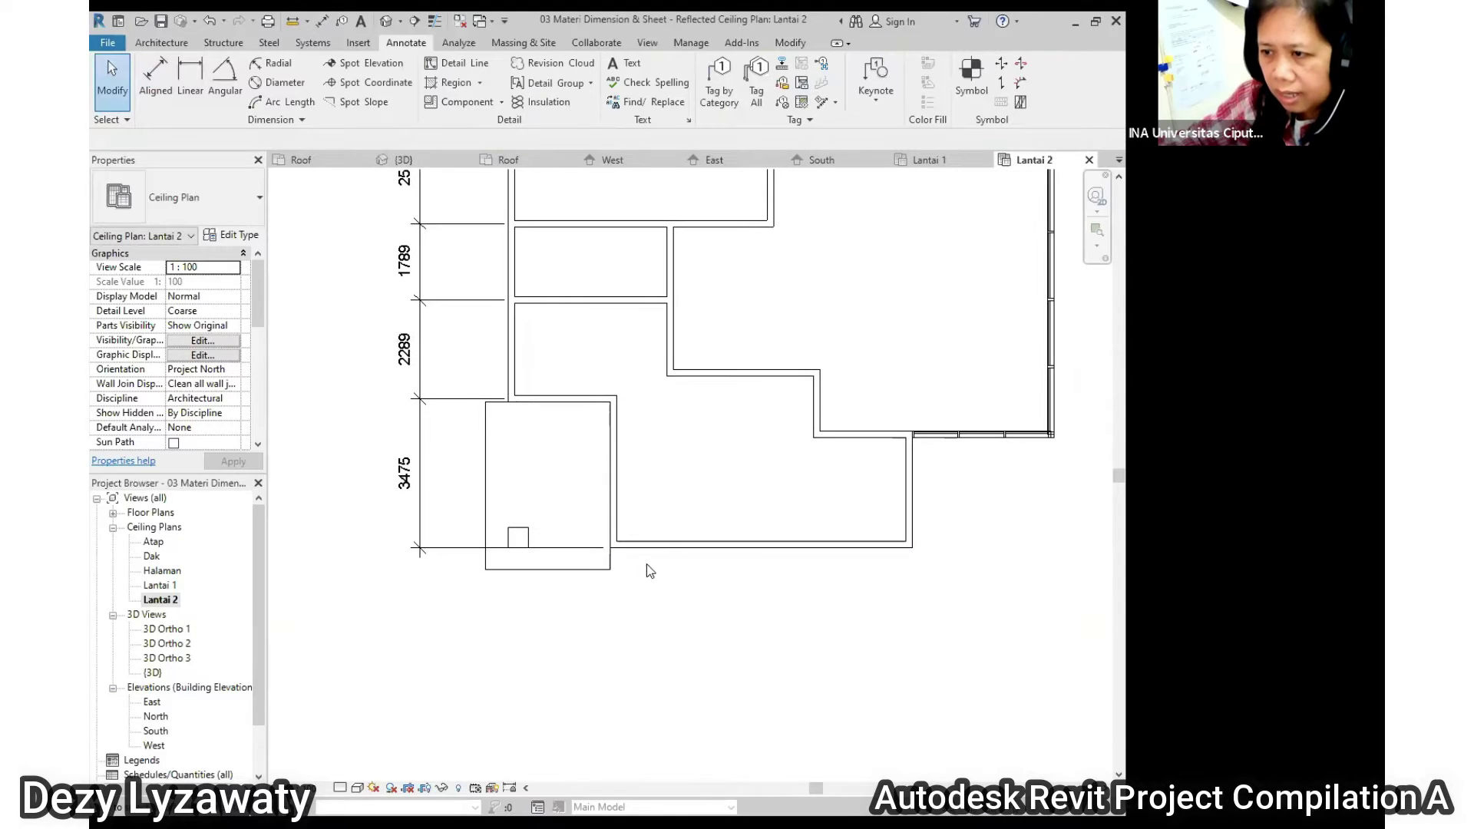
scroll(633, 545, "down", 2)
scroll(609, 402, "up", 1)
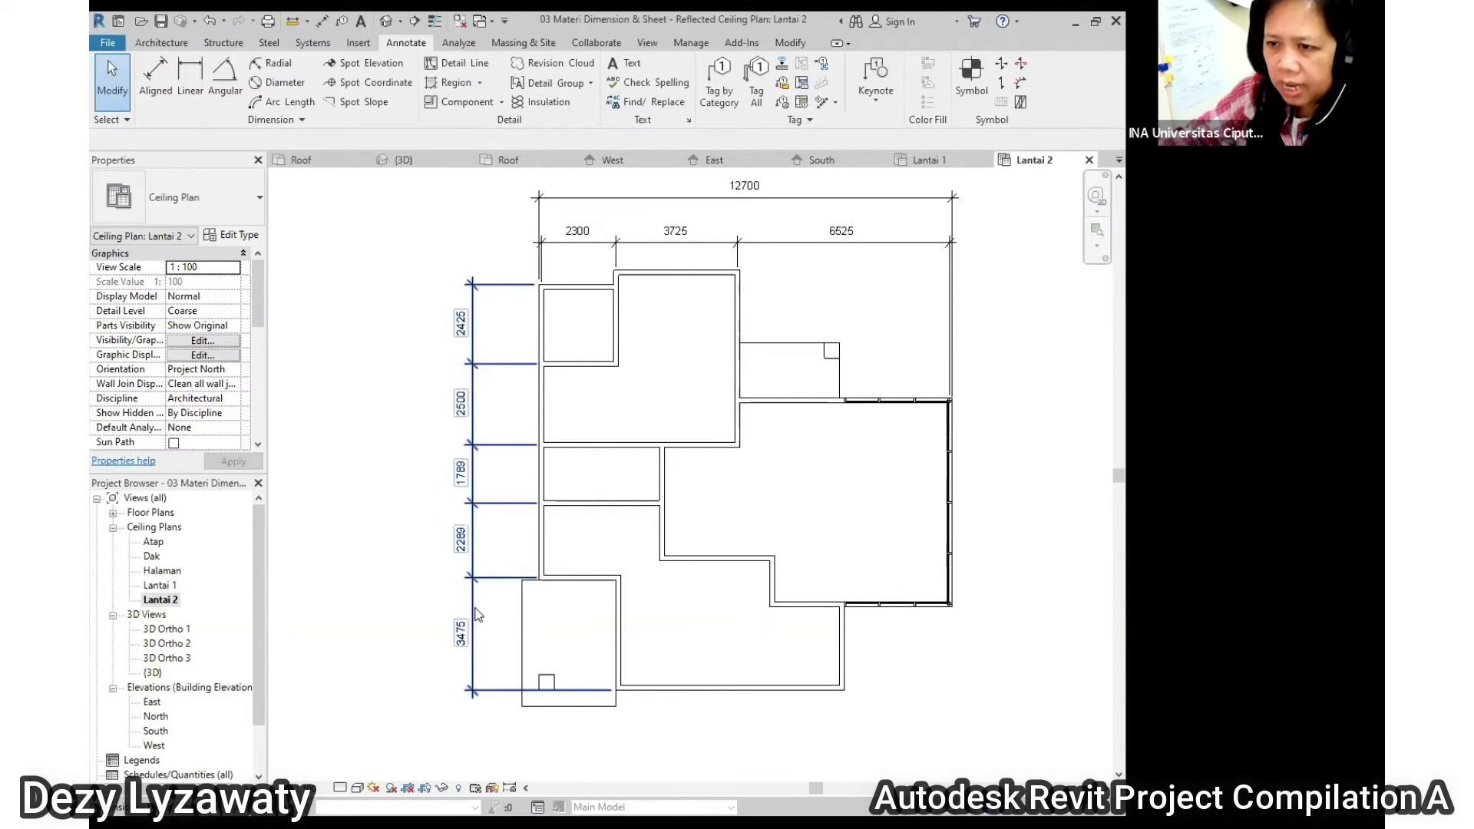
scroll(653, 384, "down", 2)
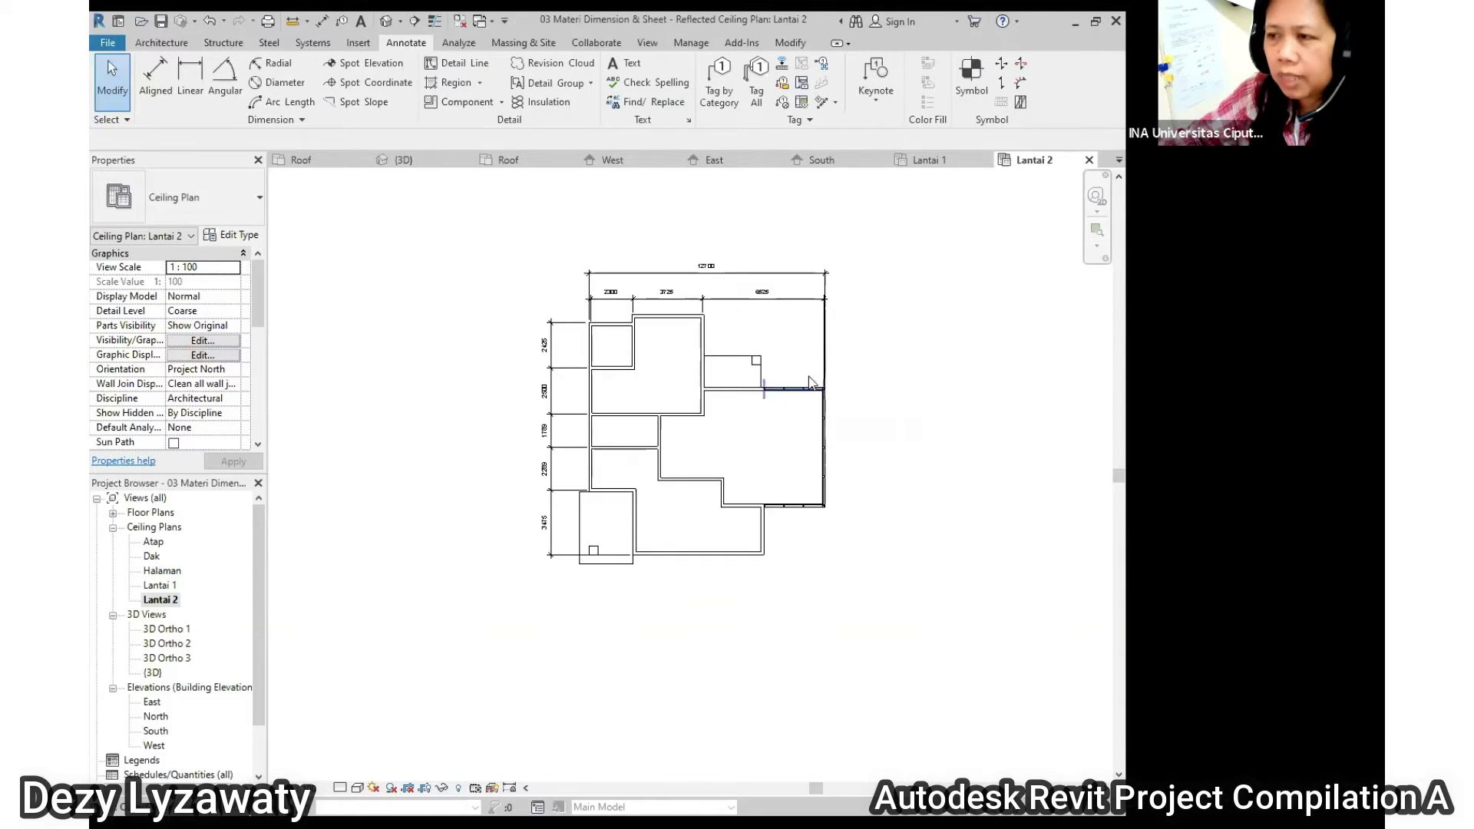
scroll(796, 349, "up", 1)
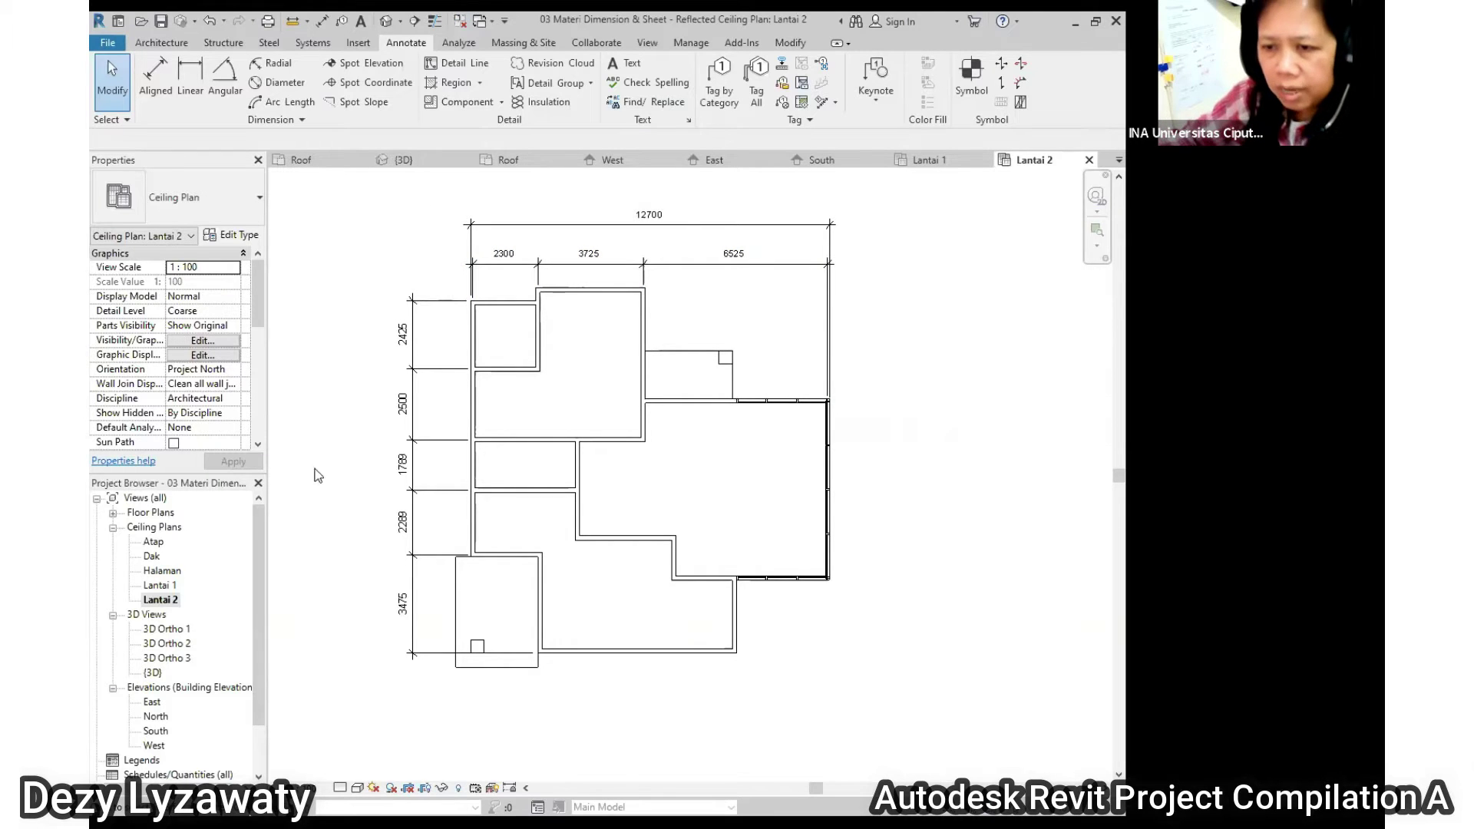
scroll(260, 598, "down", 1)
Open the South elevation view
left_click(160, 585)
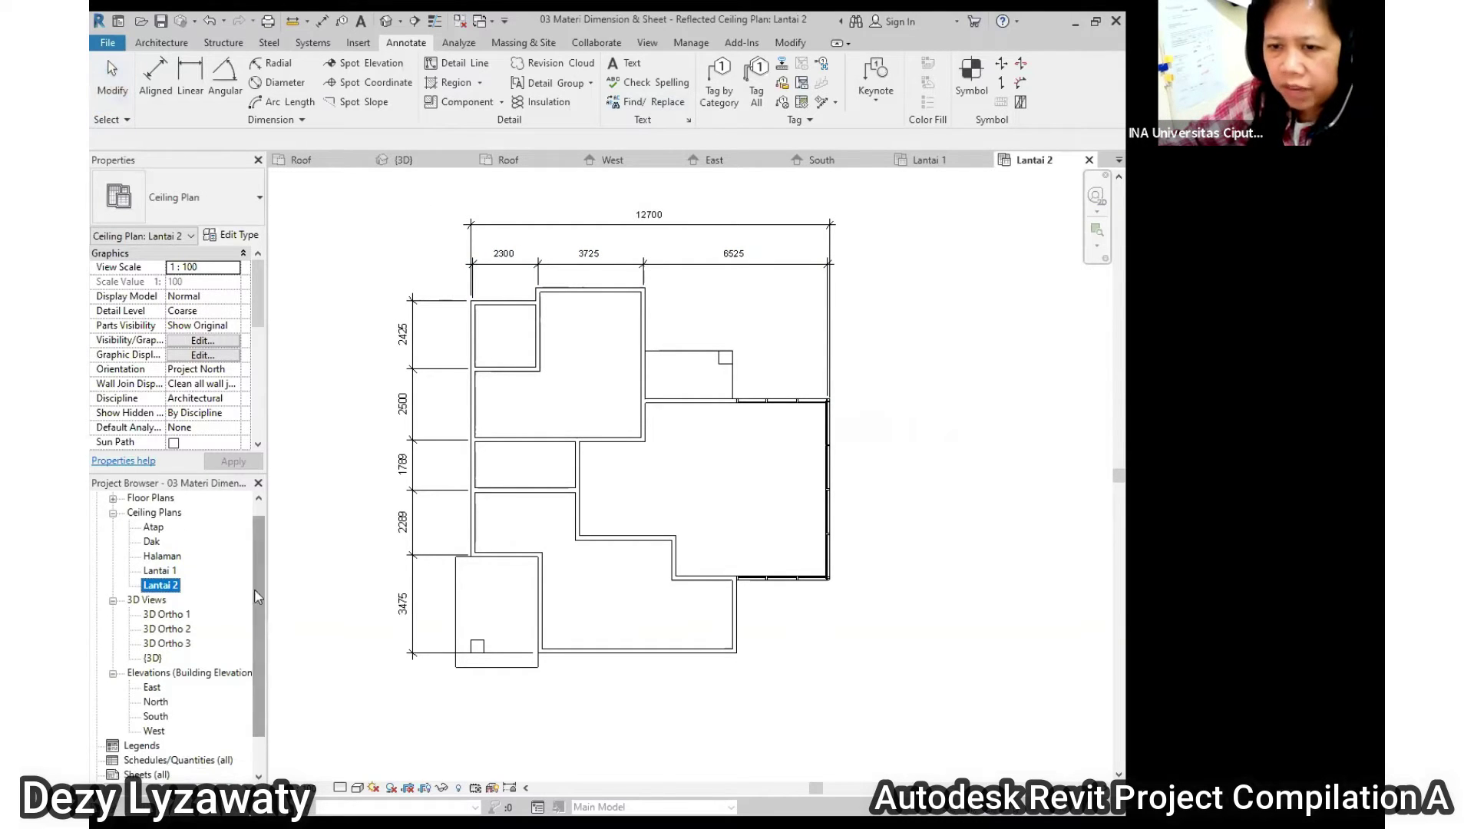
scroll(156, 522, "up", 1)
double_click(153, 519)
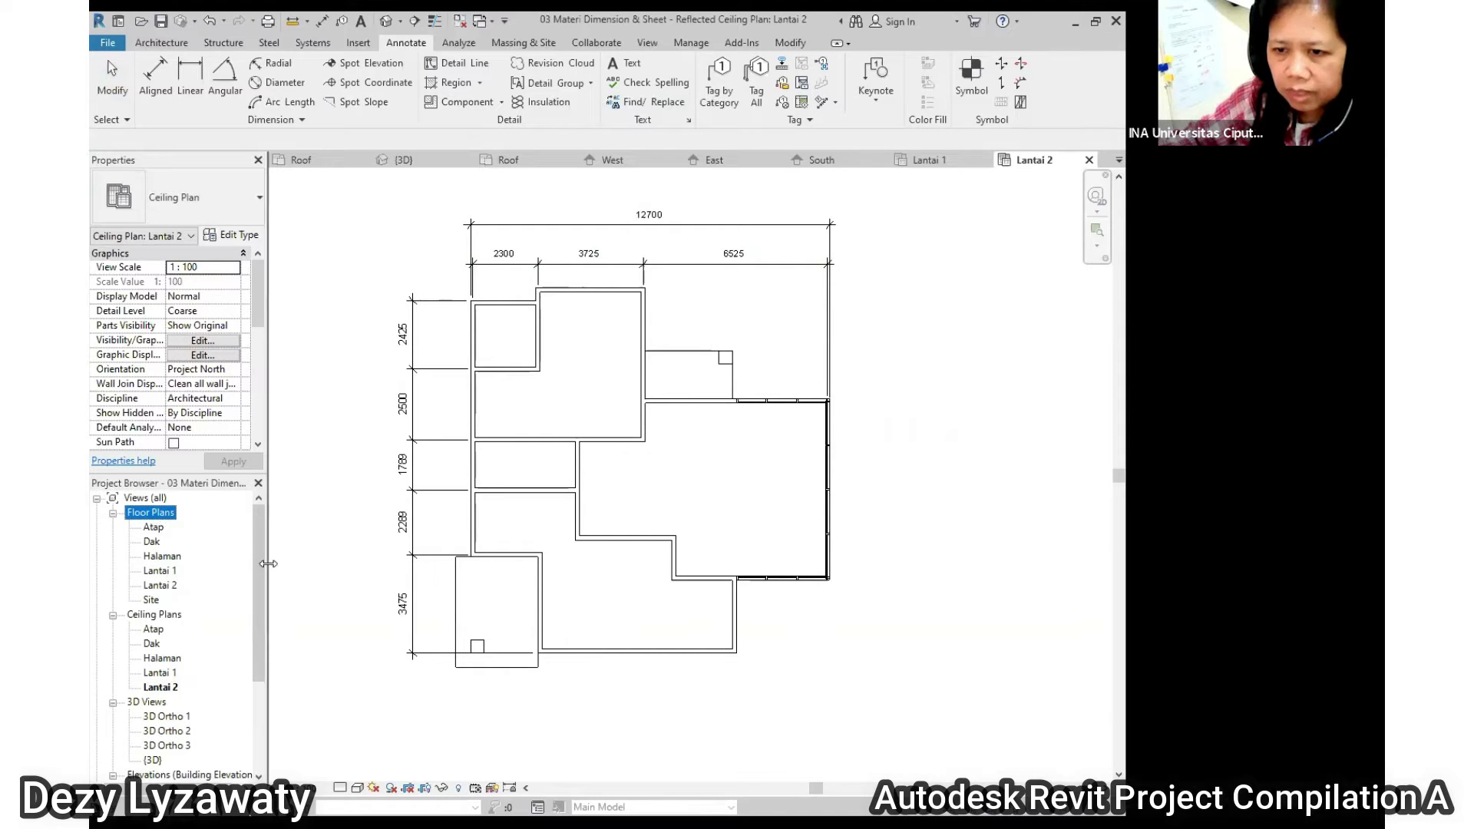
left_click_drag(264, 563, 263, 677)
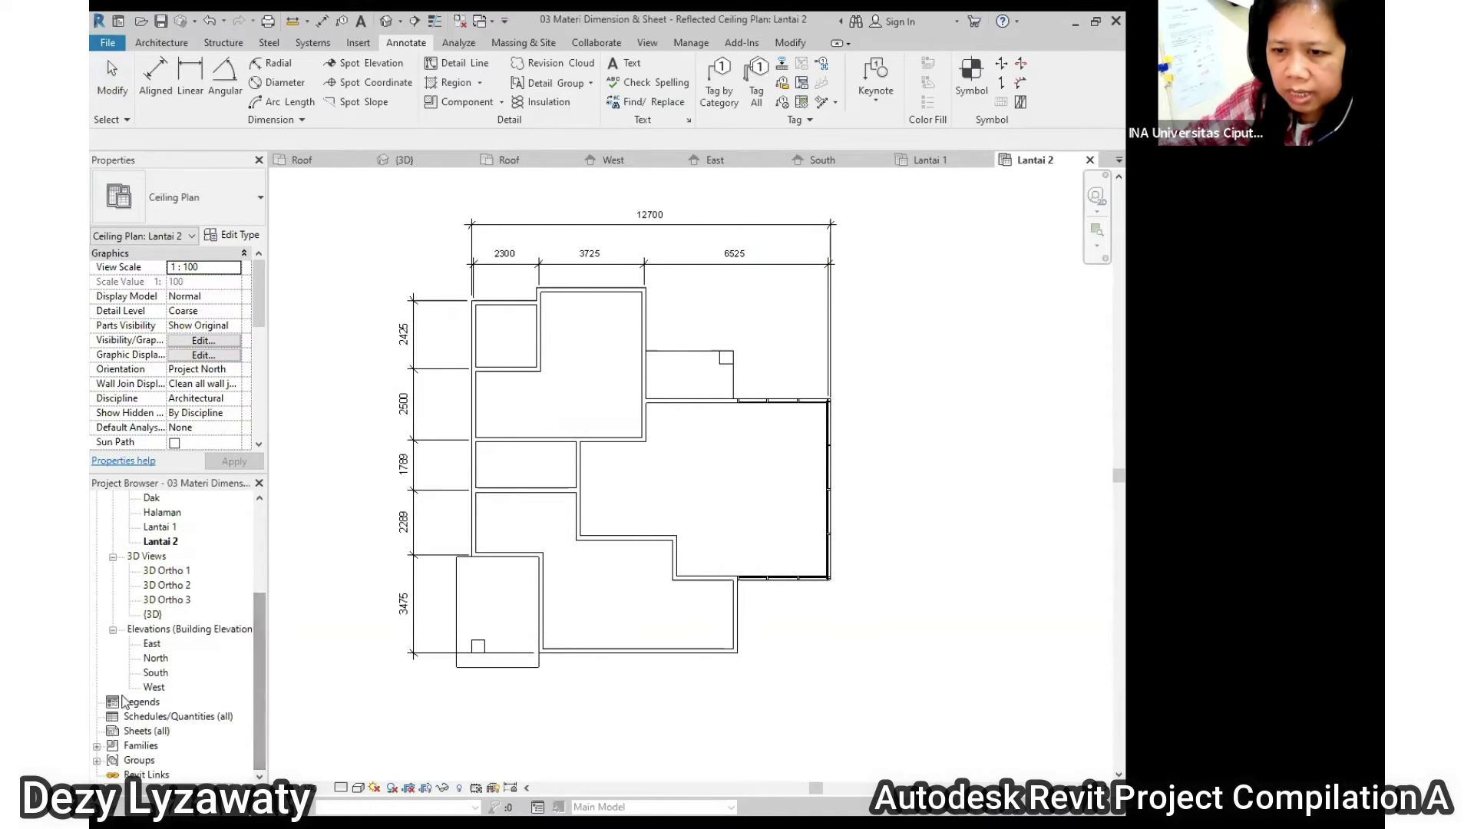
double_click(156, 673)
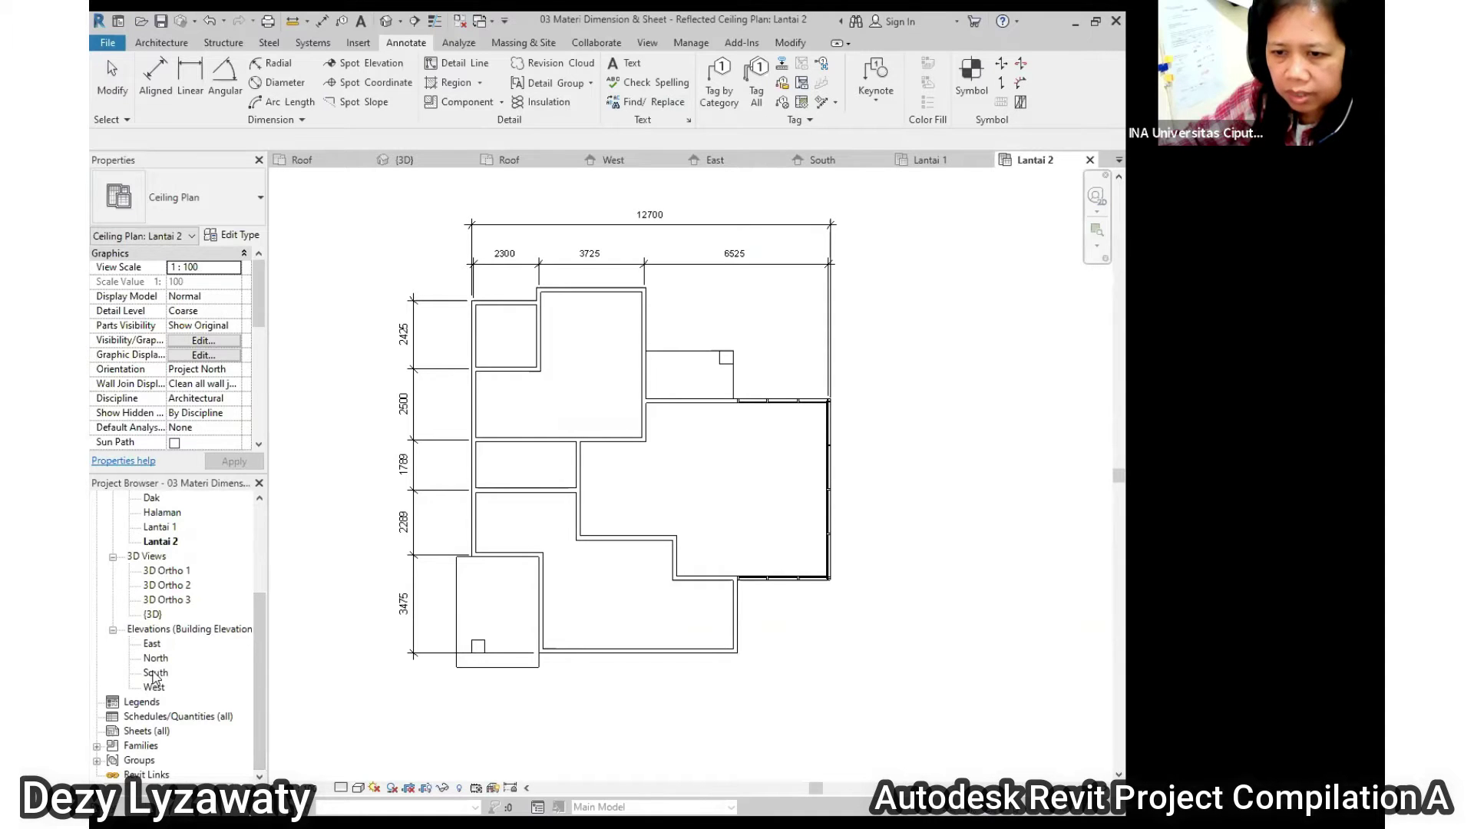
Dimension the level heights with an aligned chain through Atap, Dak, Lantai 2, Lantai 1 and Halaman, placed beside the house's west side
scroll(539, 426, "up", 2)
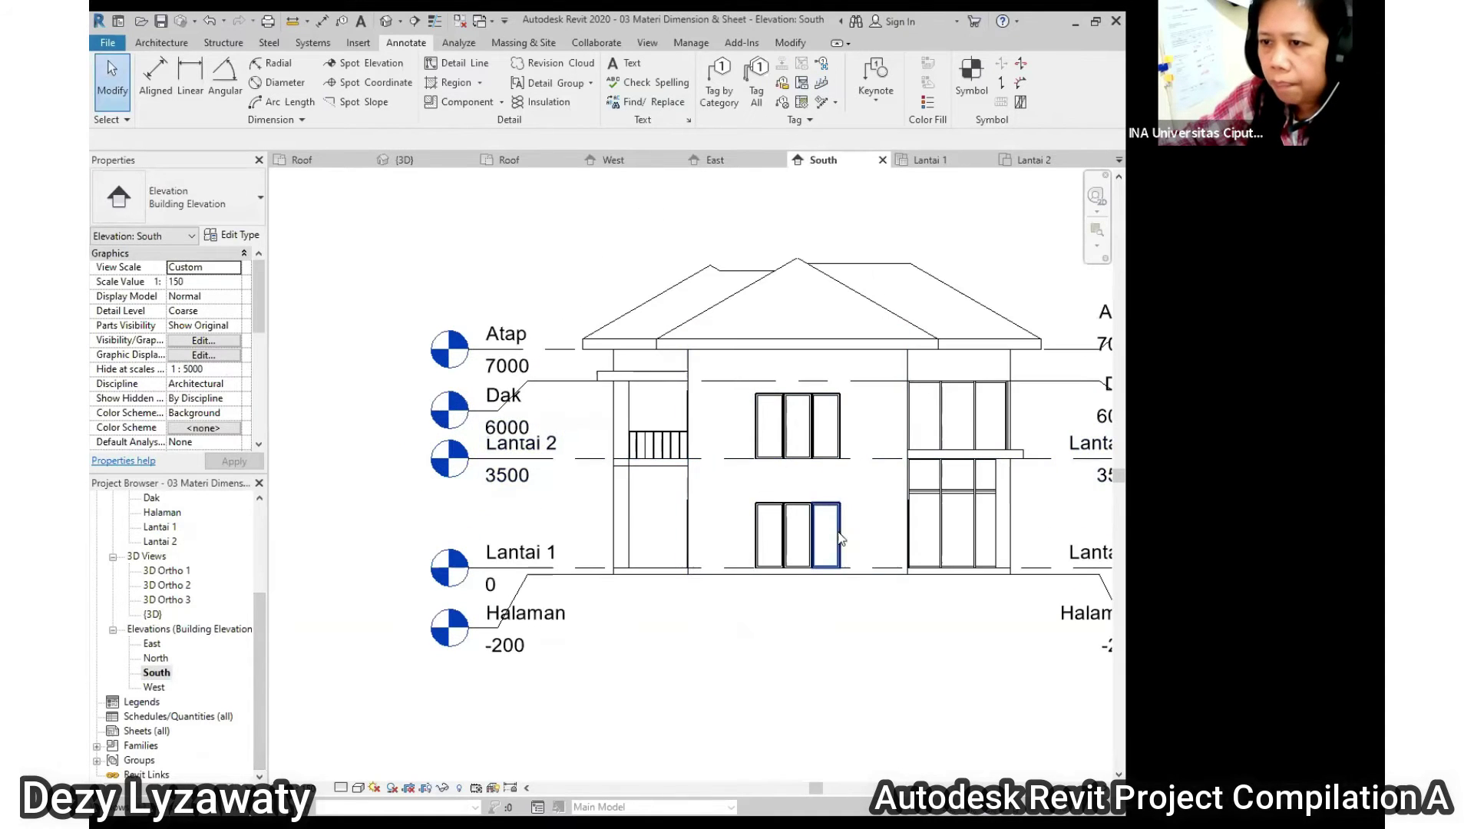
middle_click_drag(768, 507, 626, 475)
scroll(553, 450, "down", 1)
scroll(675, 446, "up", 1)
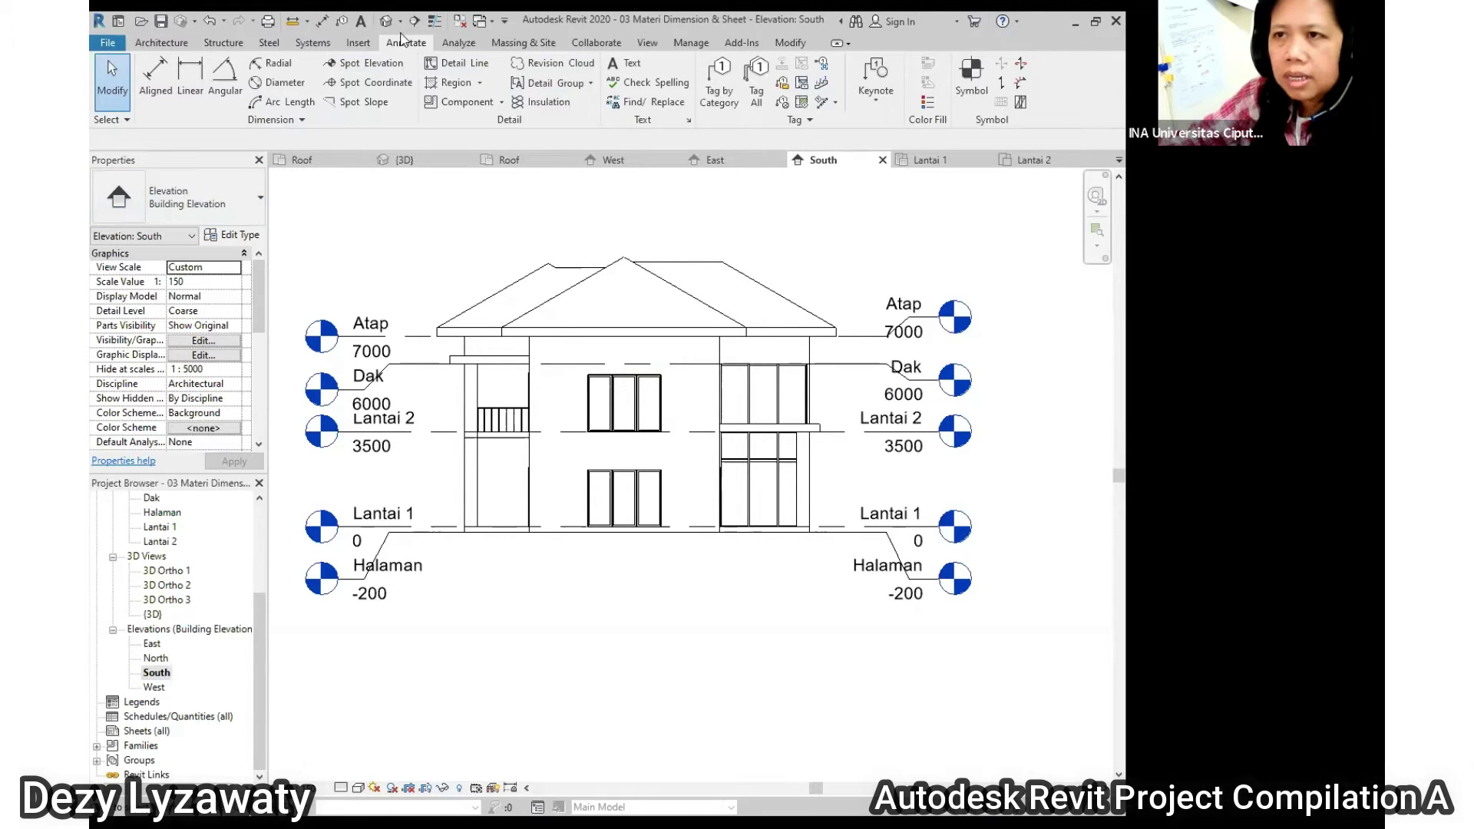
left_click(156, 76)
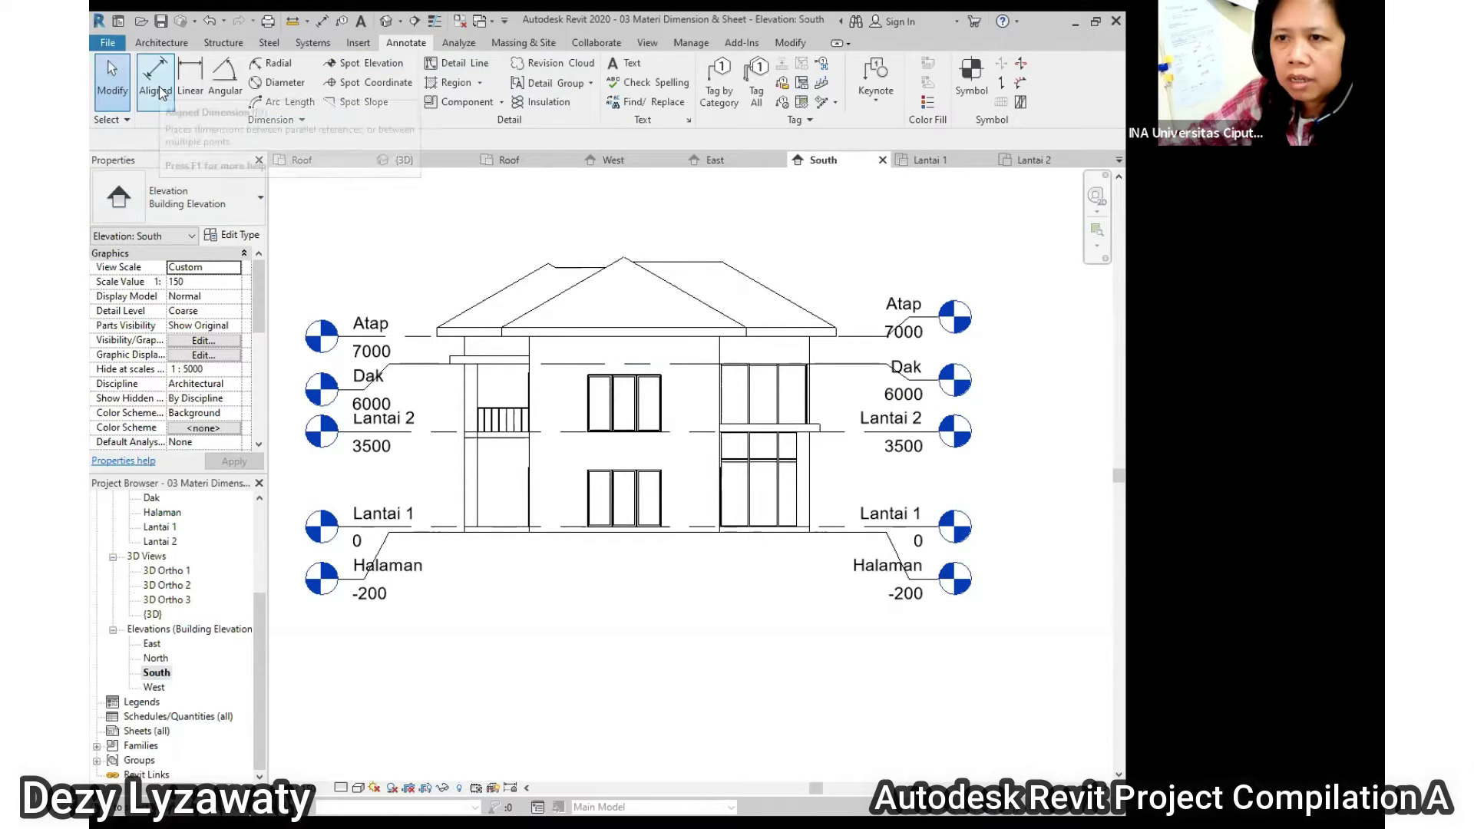
left_click(422, 339)
left_click(418, 362)
left_click(444, 434)
left_click(440, 536)
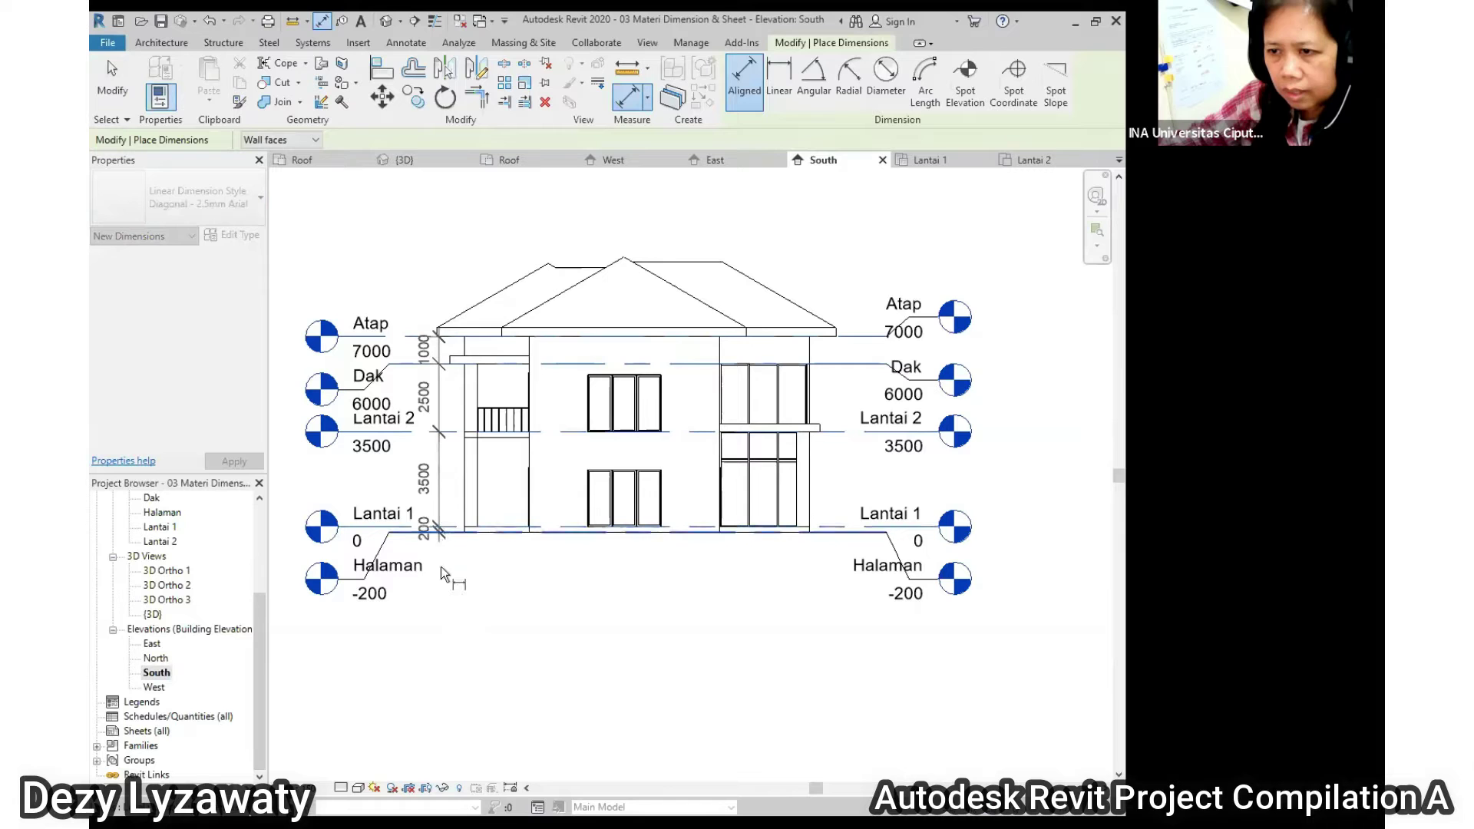
left_click(430, 560)
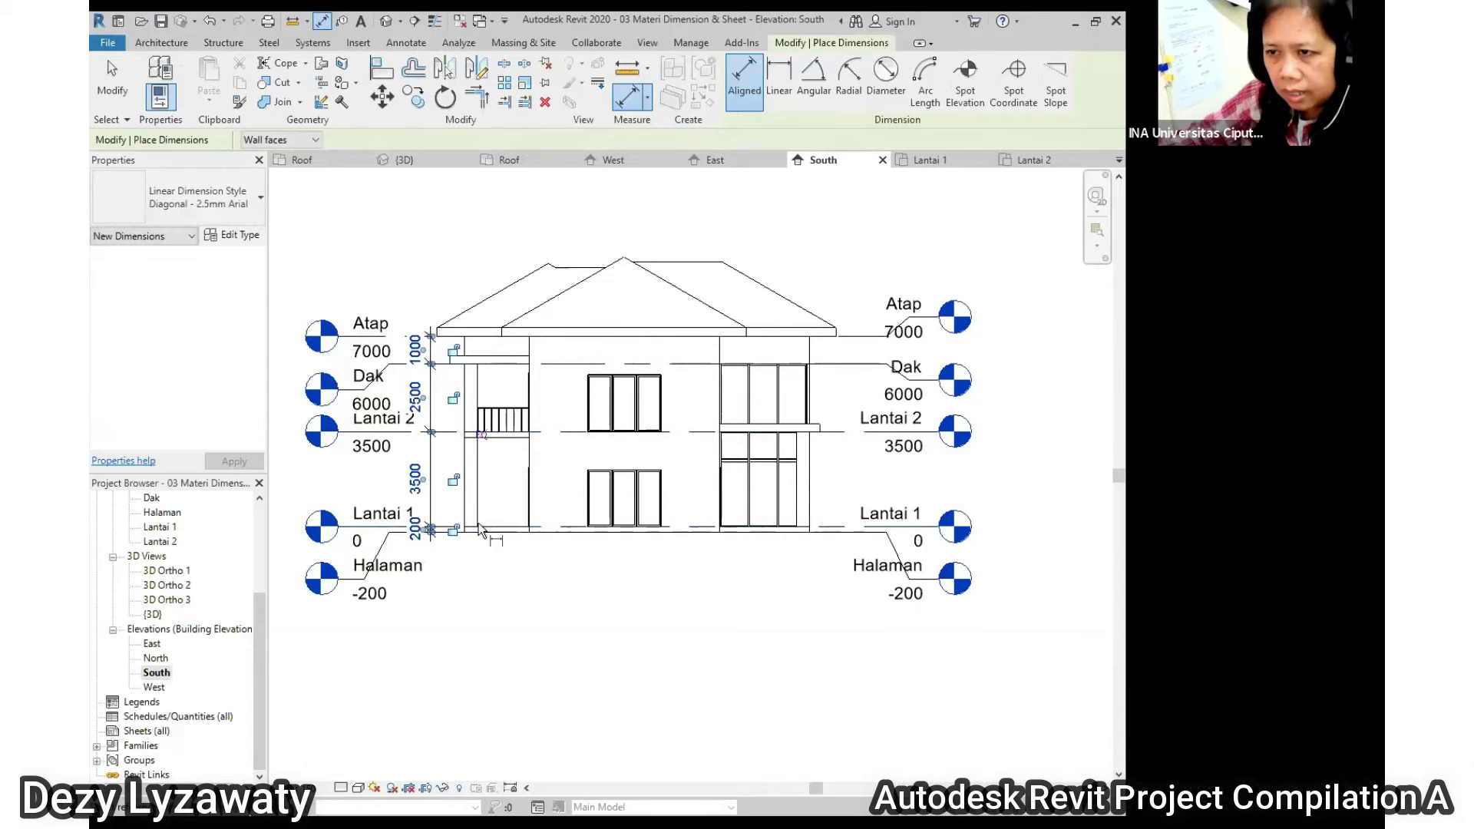
scroll(488, 522, "up", 2)
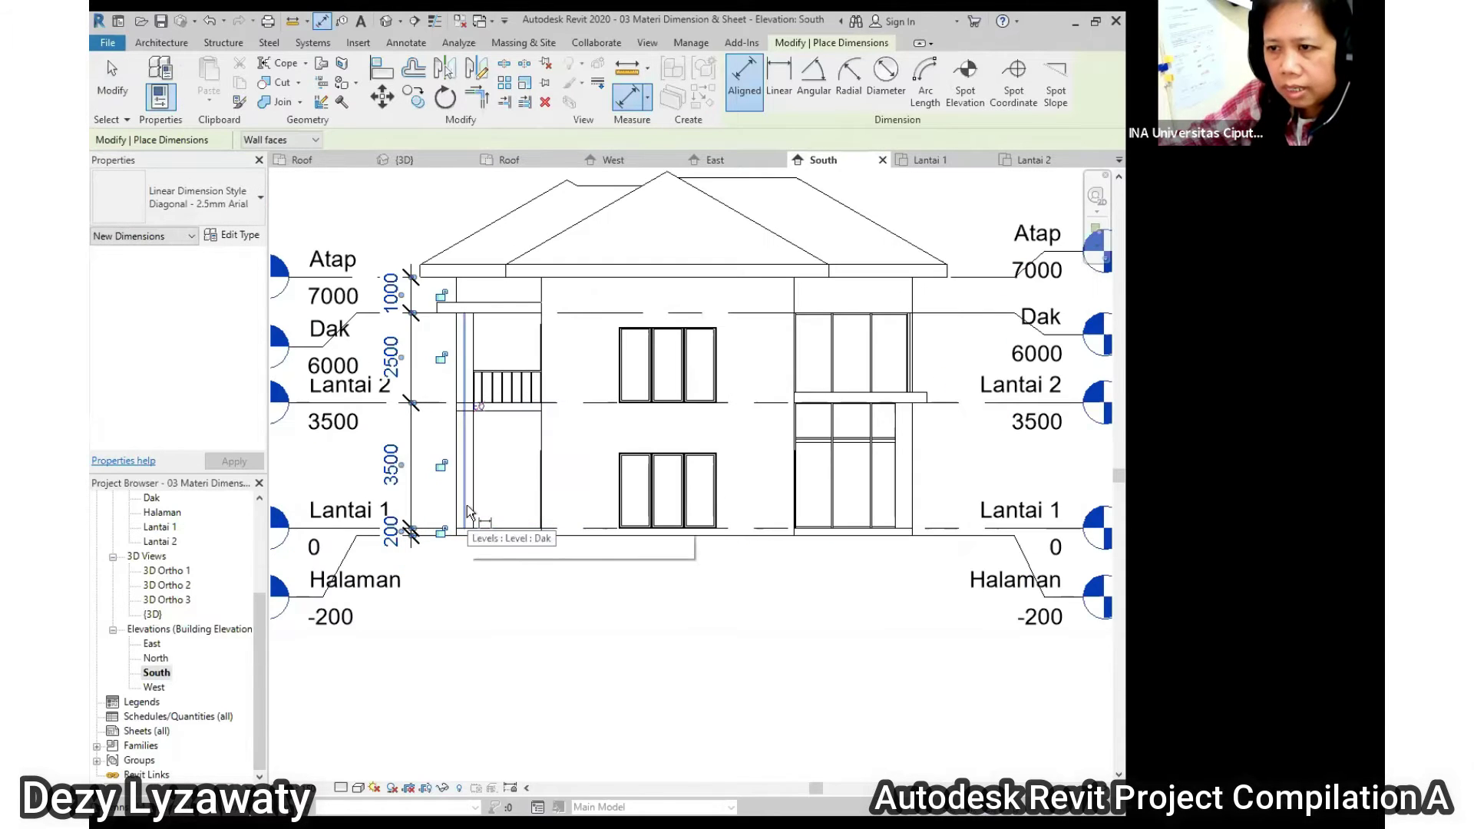
key("Escape")
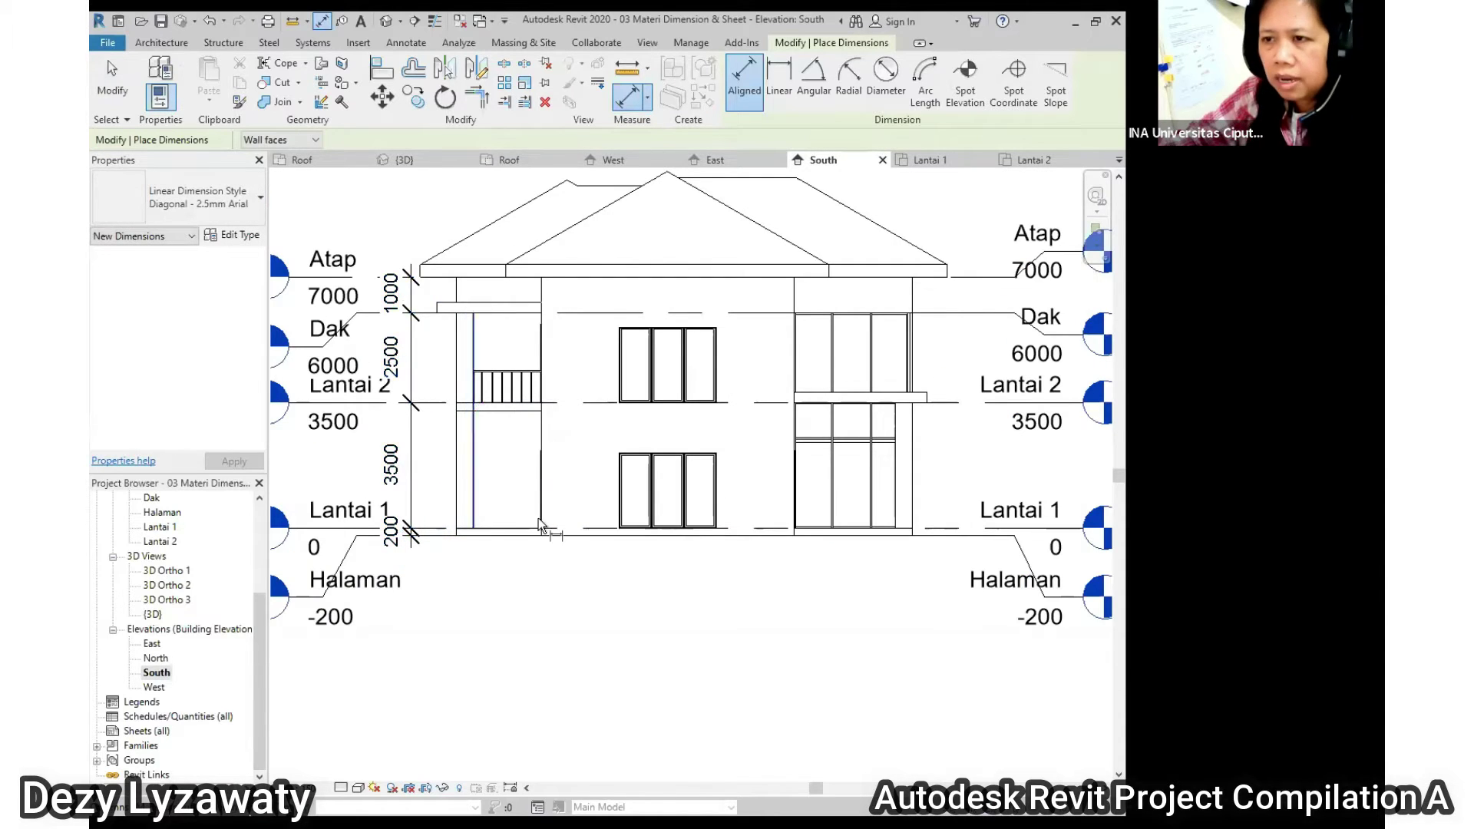
left_click(315, 140)
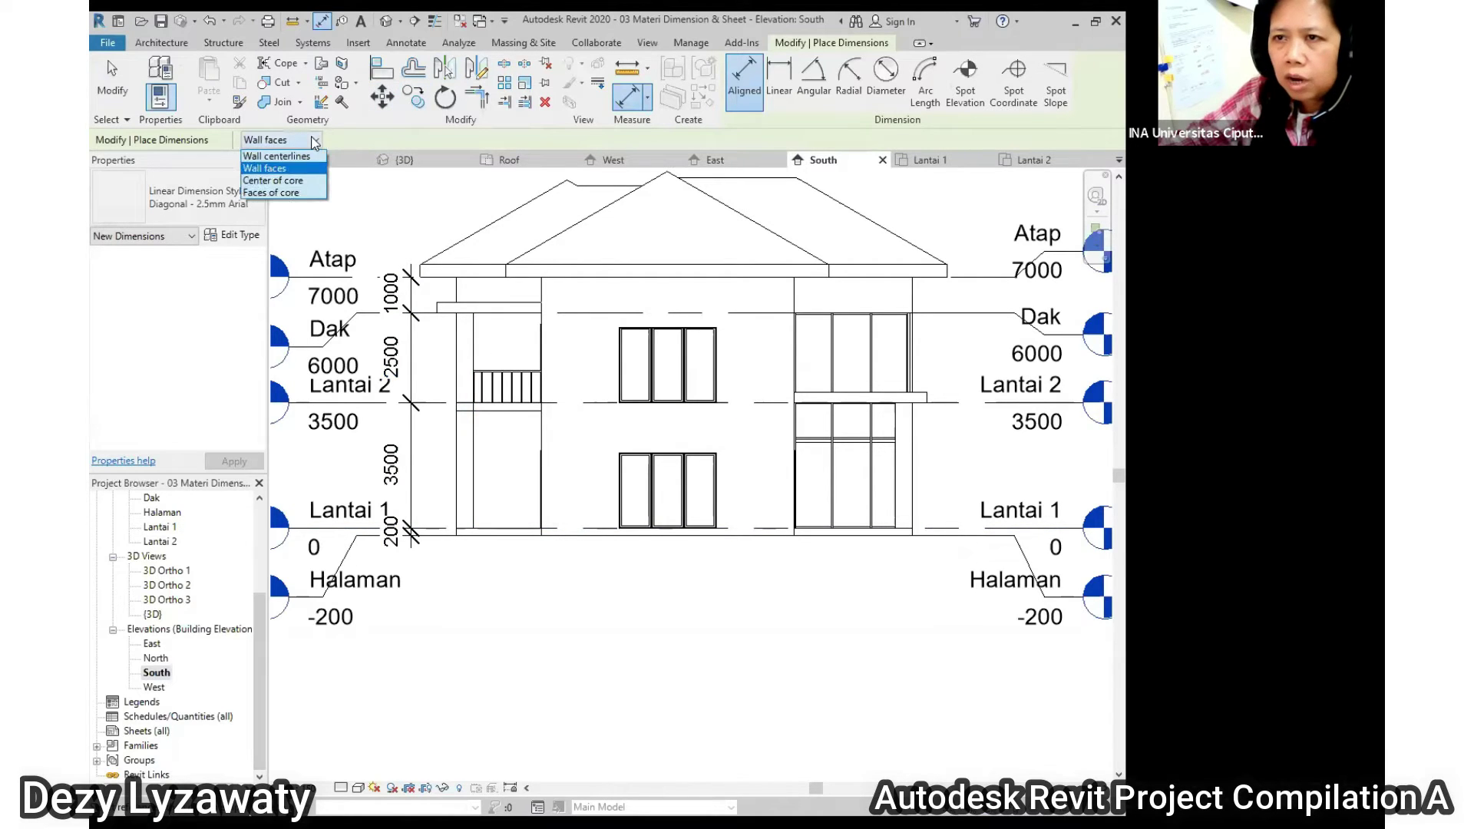
left_click(291, 171)
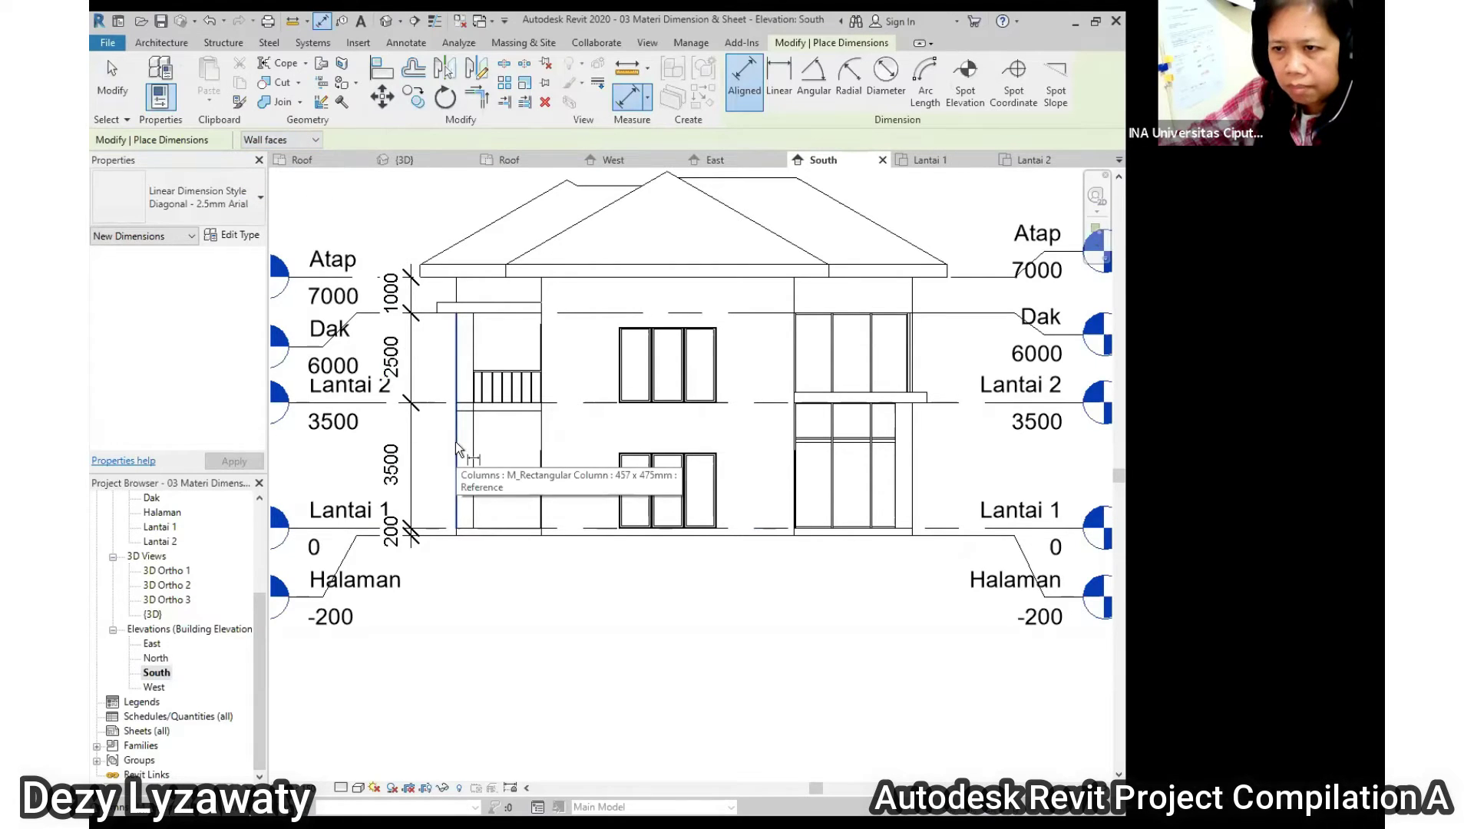
left_click(313, 141)
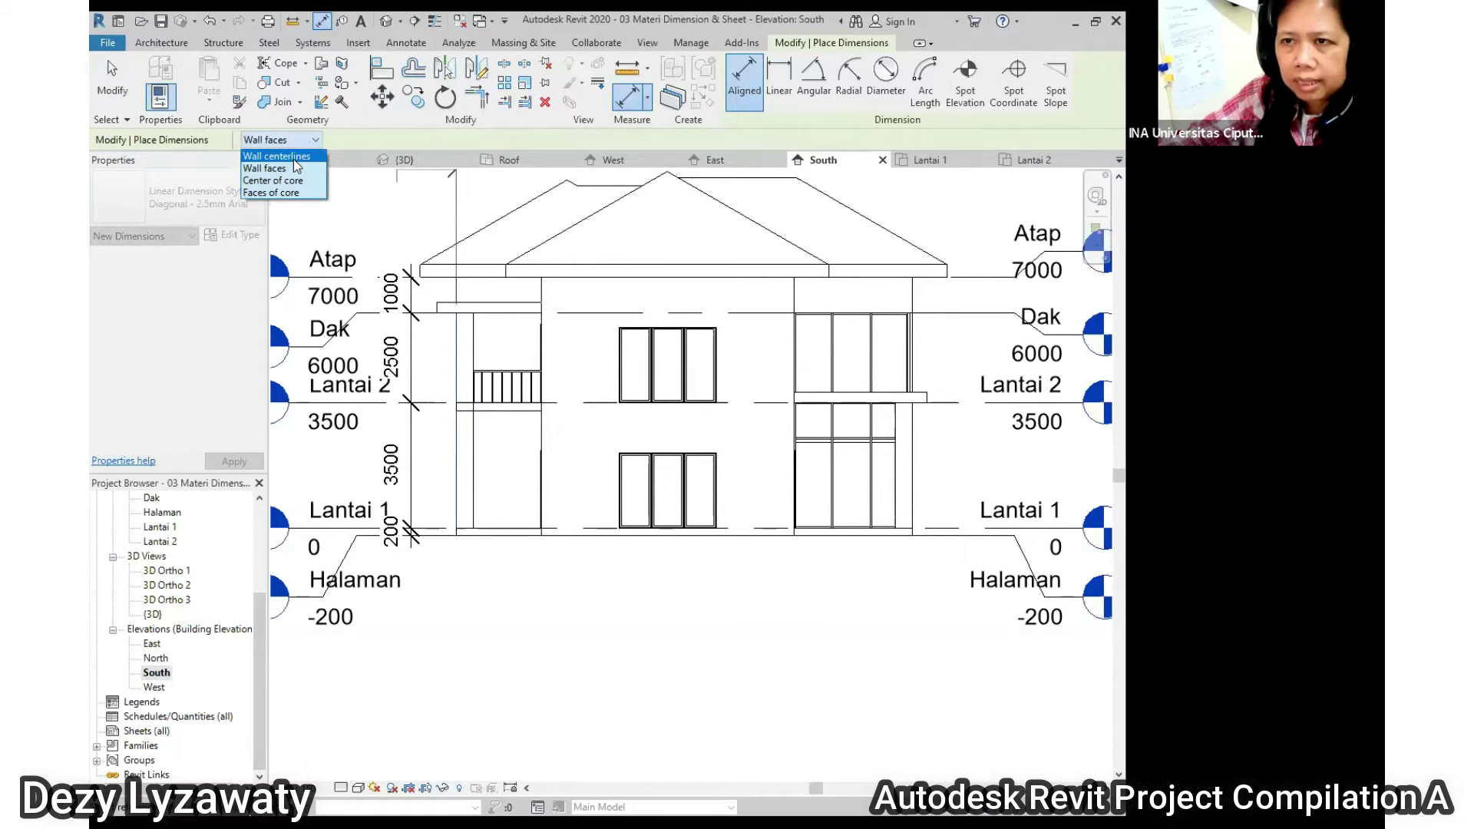
left_click(293, 158)
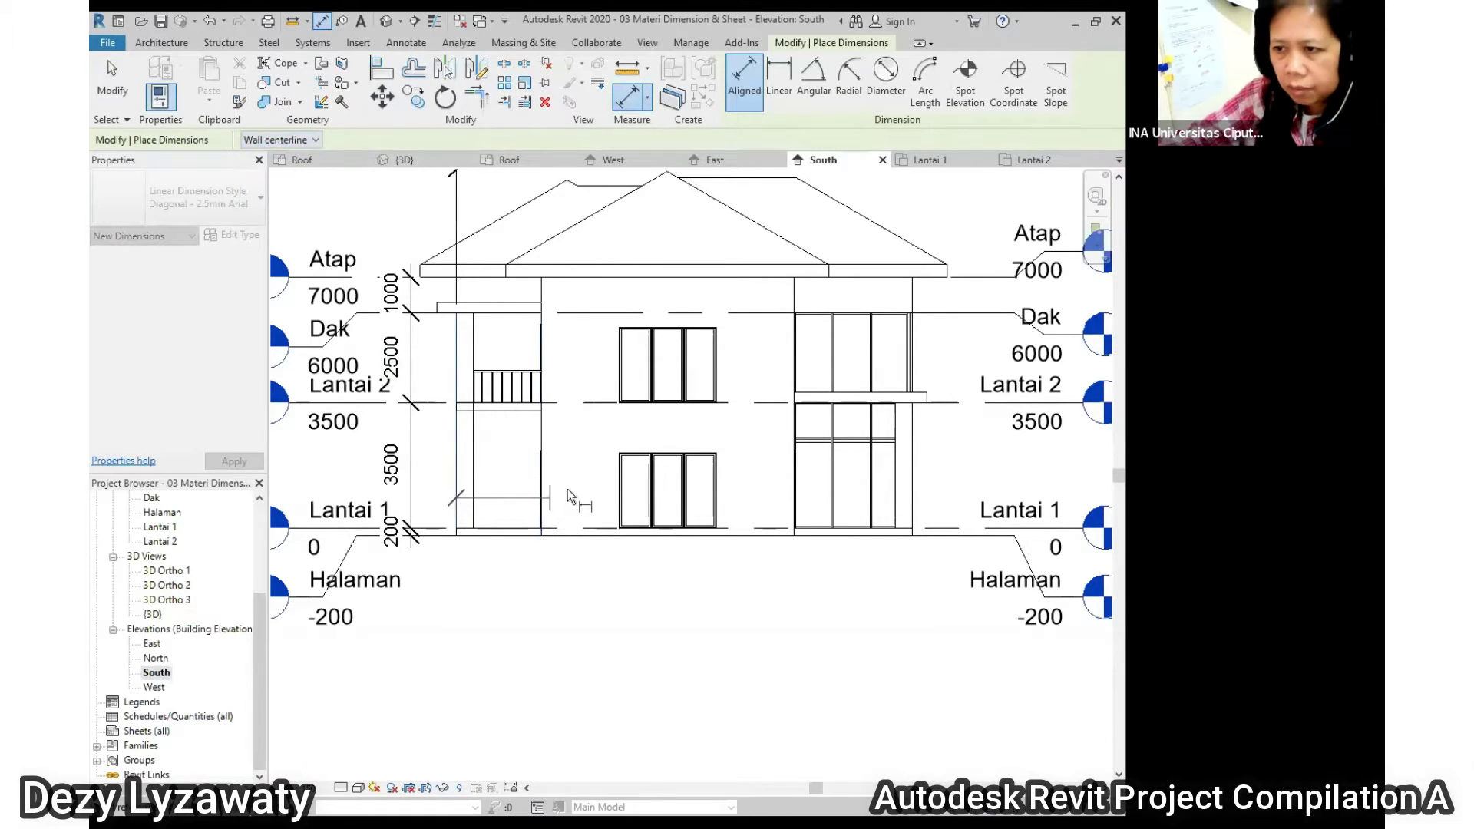
scroll(546, 319, "up", 2)
left_click(299, 141)
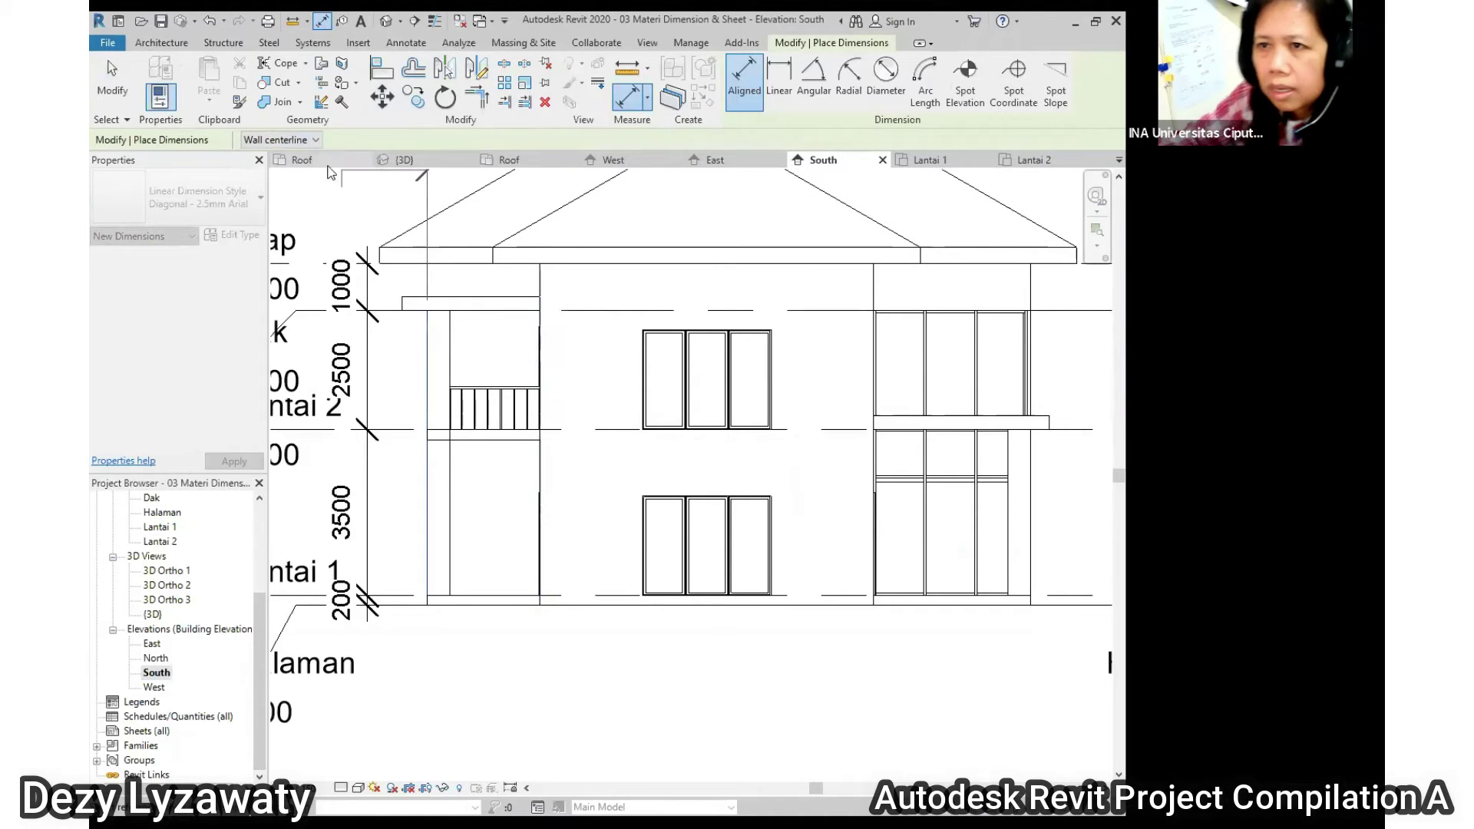
left_click(300, 155)
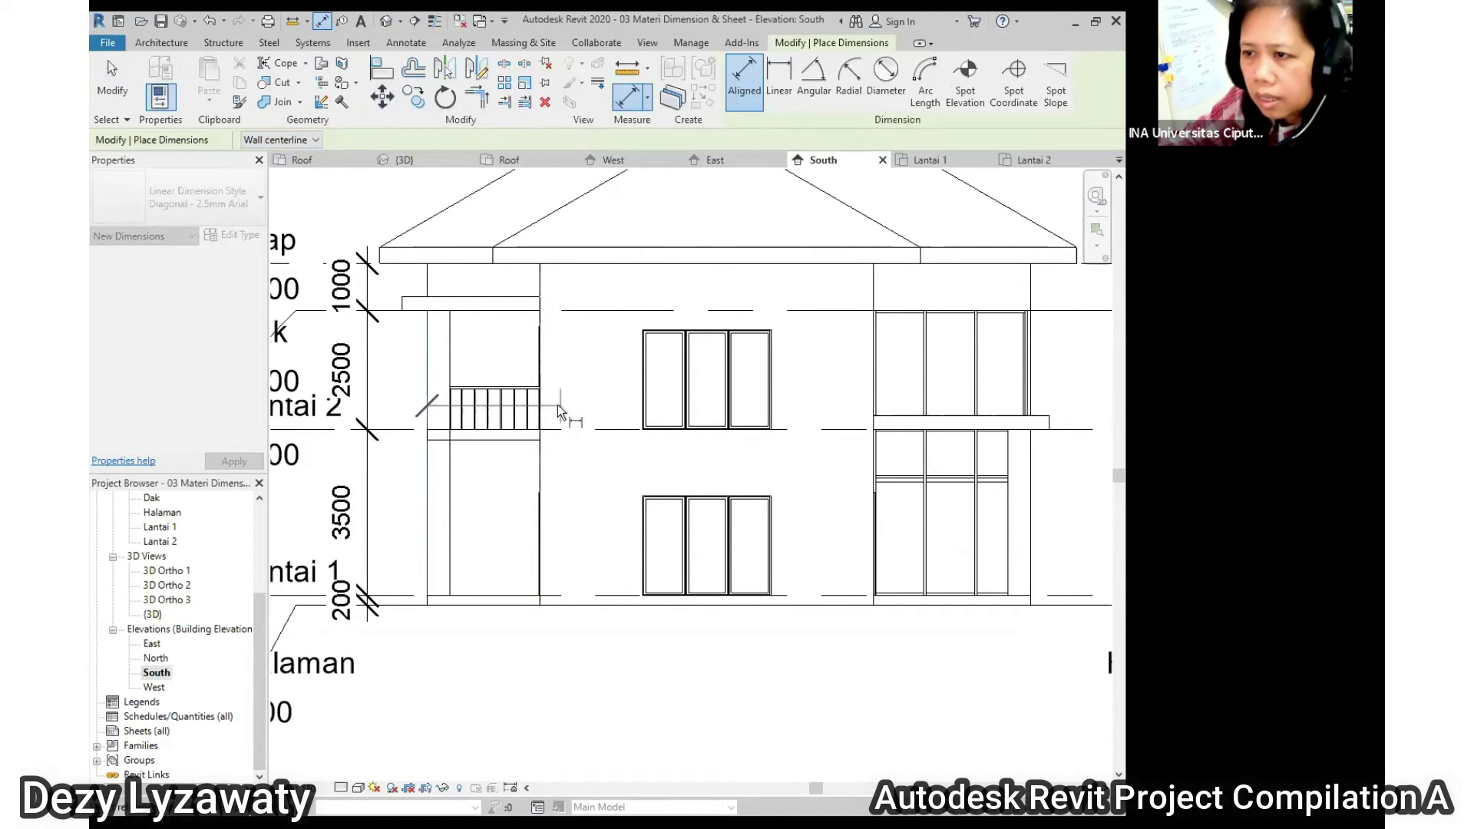
key("Escape")
scroll(546, 408, "down", 1)
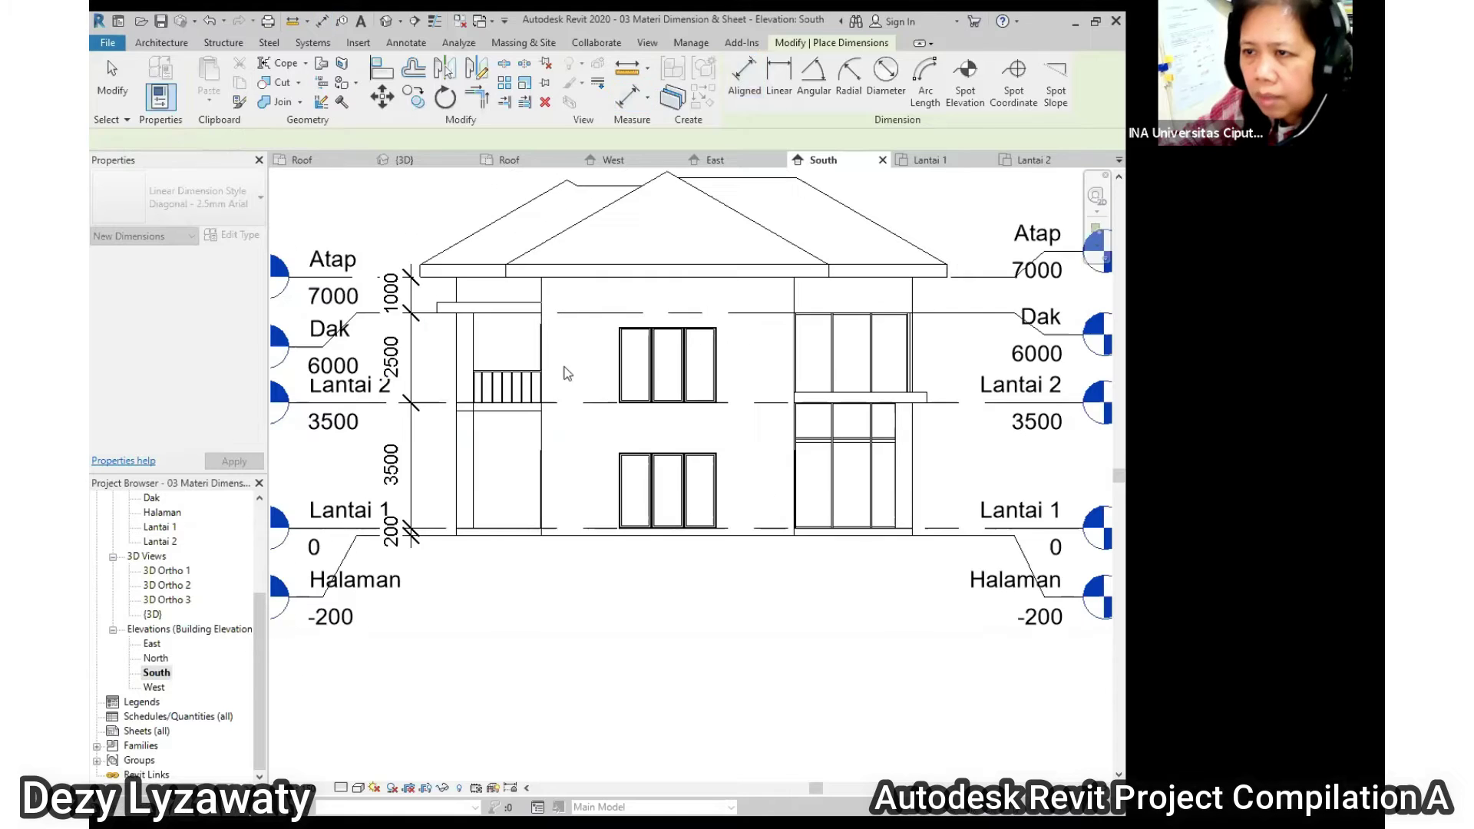
key("Escape")
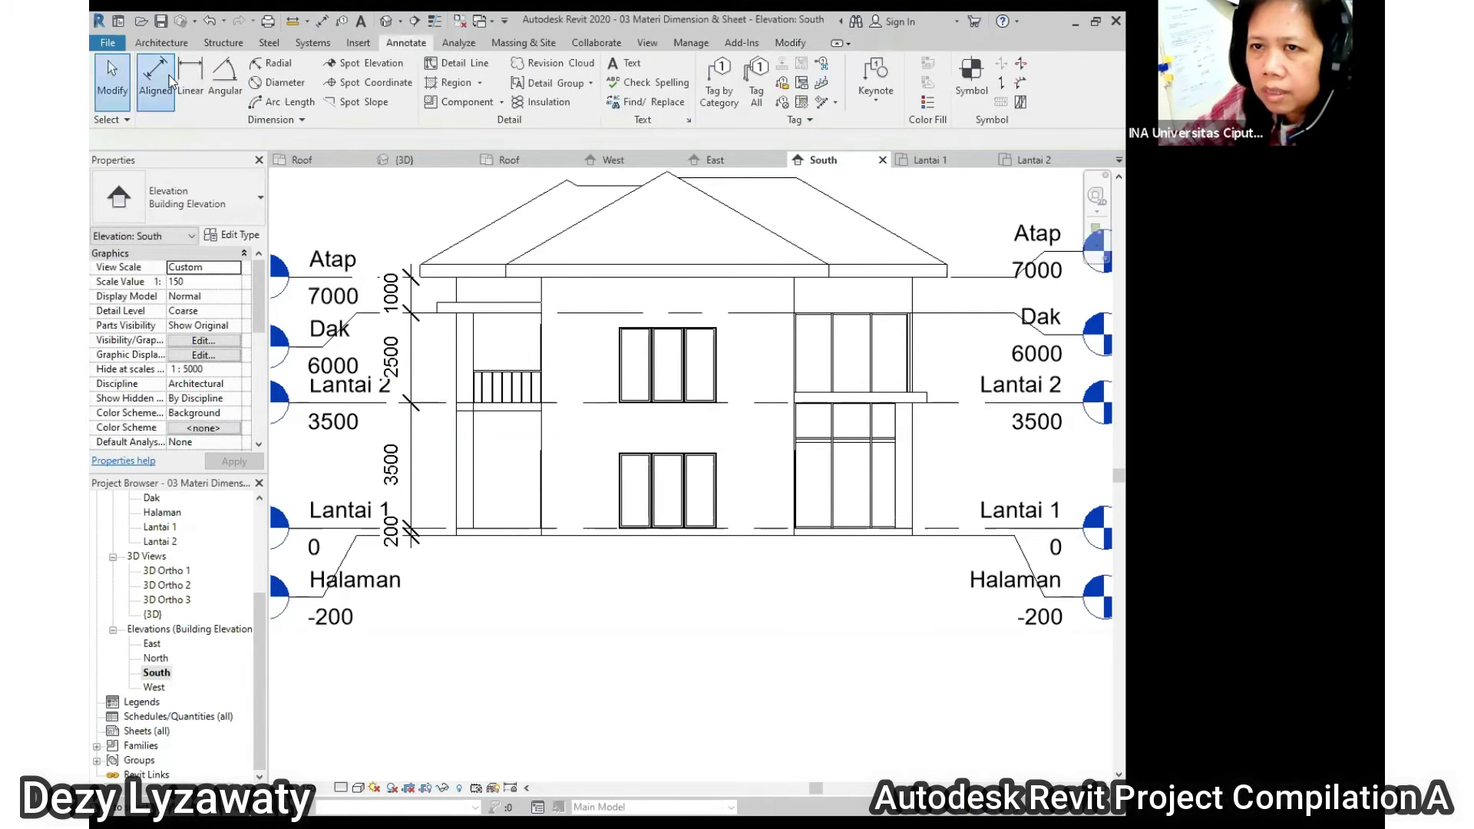
Restart aligned dimensioning in the South elevation with Wall centerlines as the reference preference
left_click(155, 77)
left_click(308, 141)
left_click(276, 152)
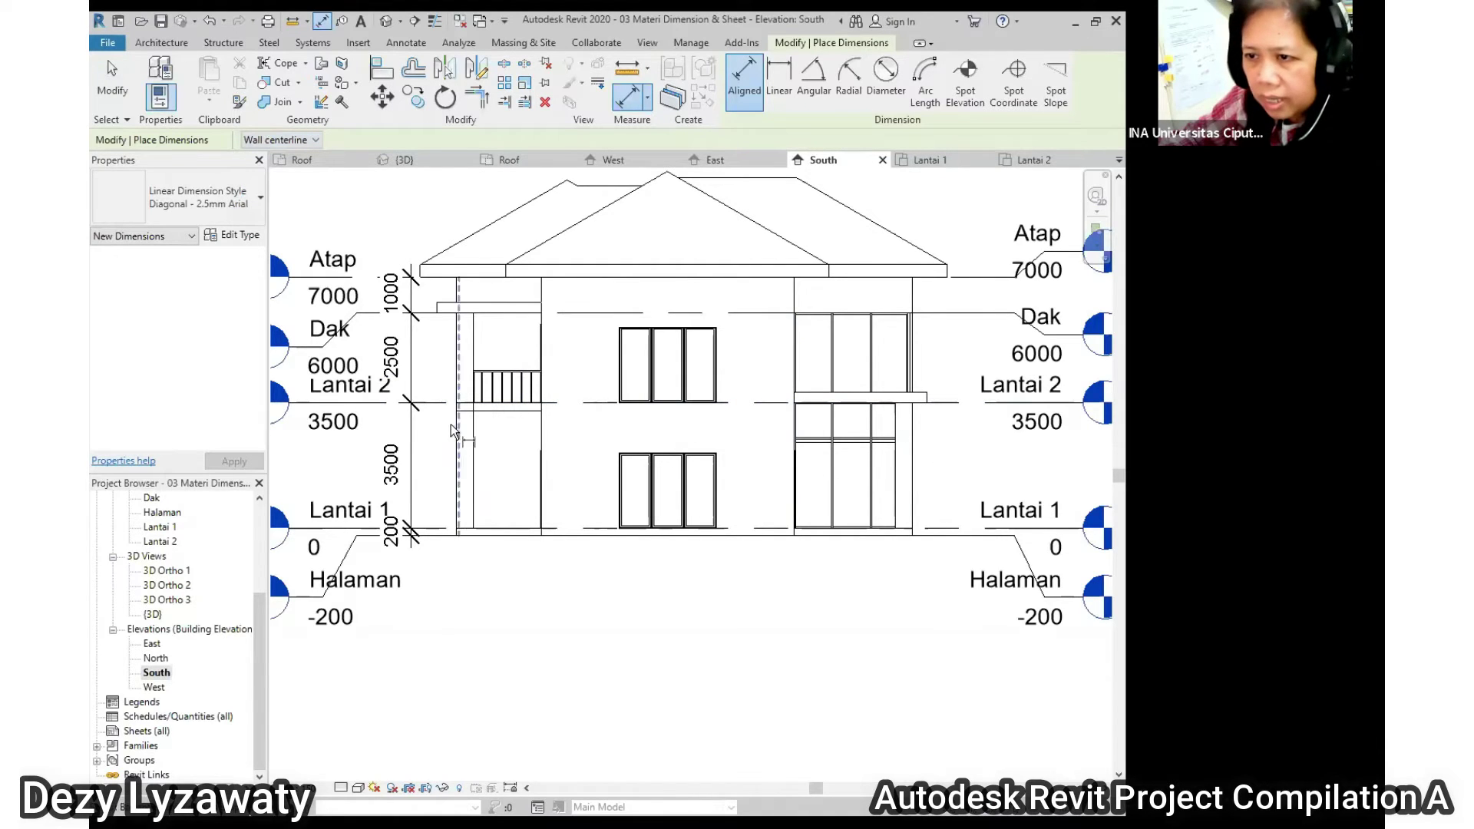
left_click(458, 338)
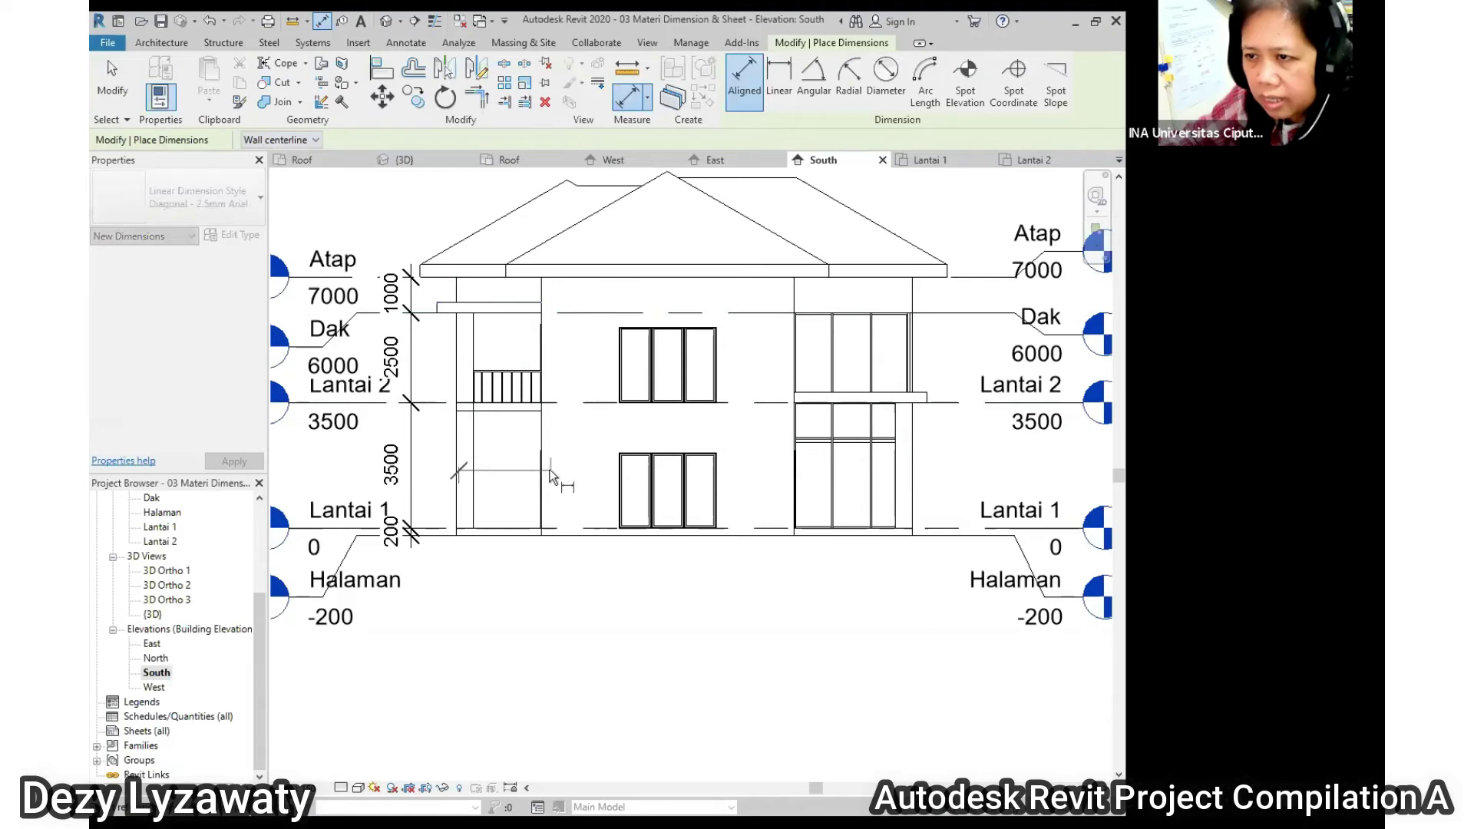
key("Escape")
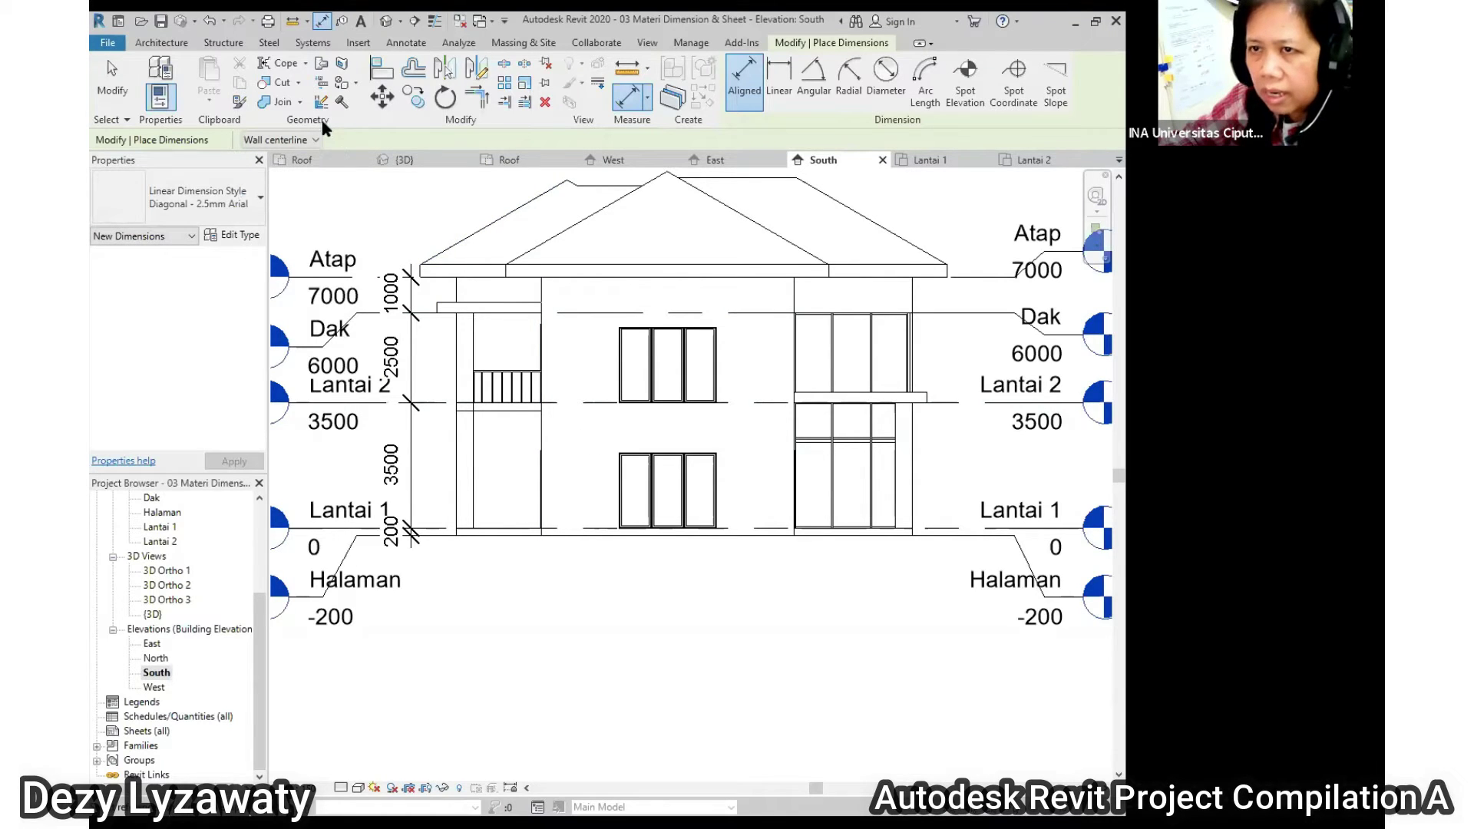
left_click(456, 295)
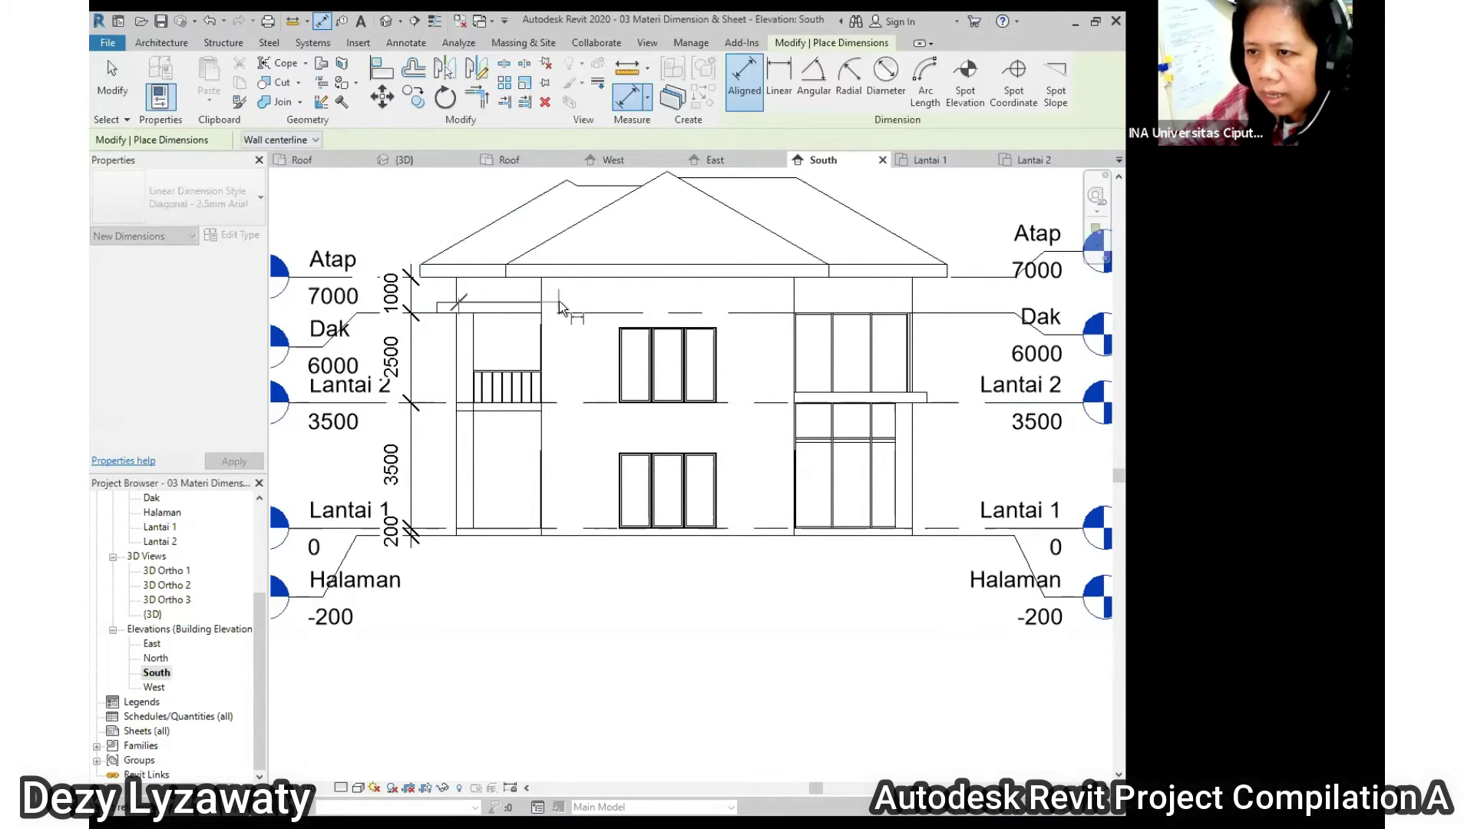
scroll(568, 495, "up", 2)
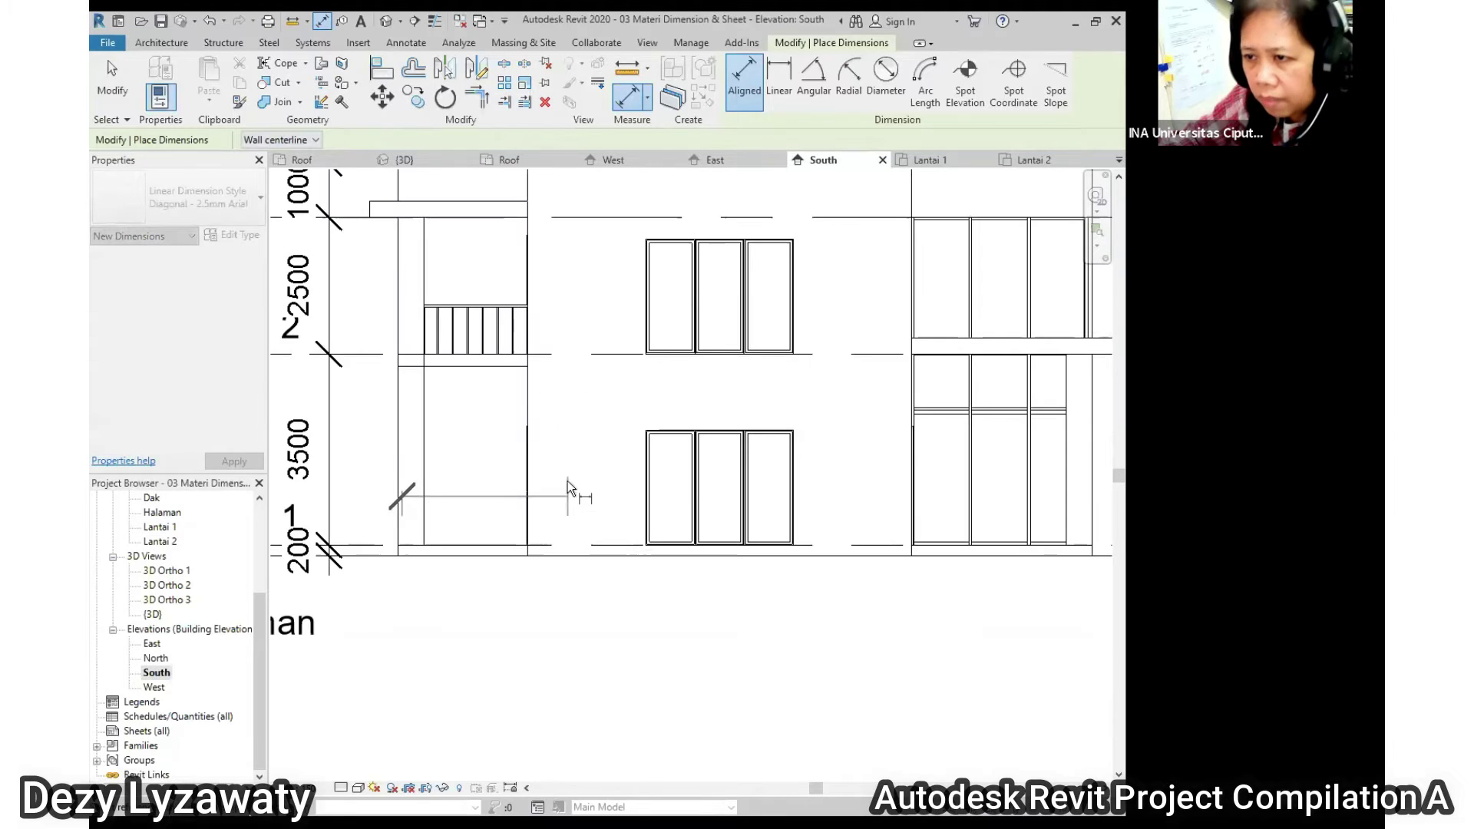
scroll(533, 404, "down", 2)
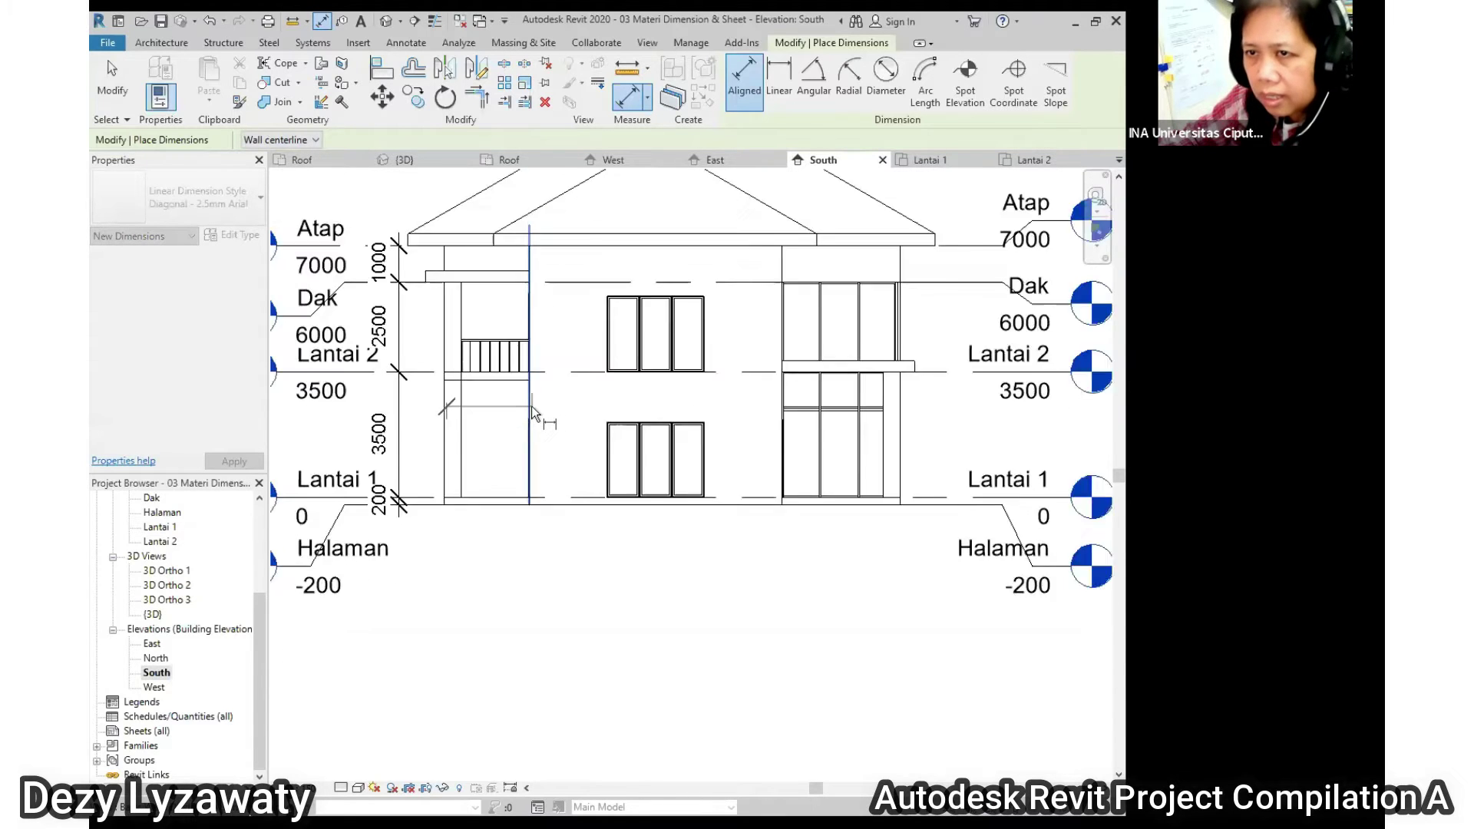
left_click(310, 144)
left_click(276, 152)
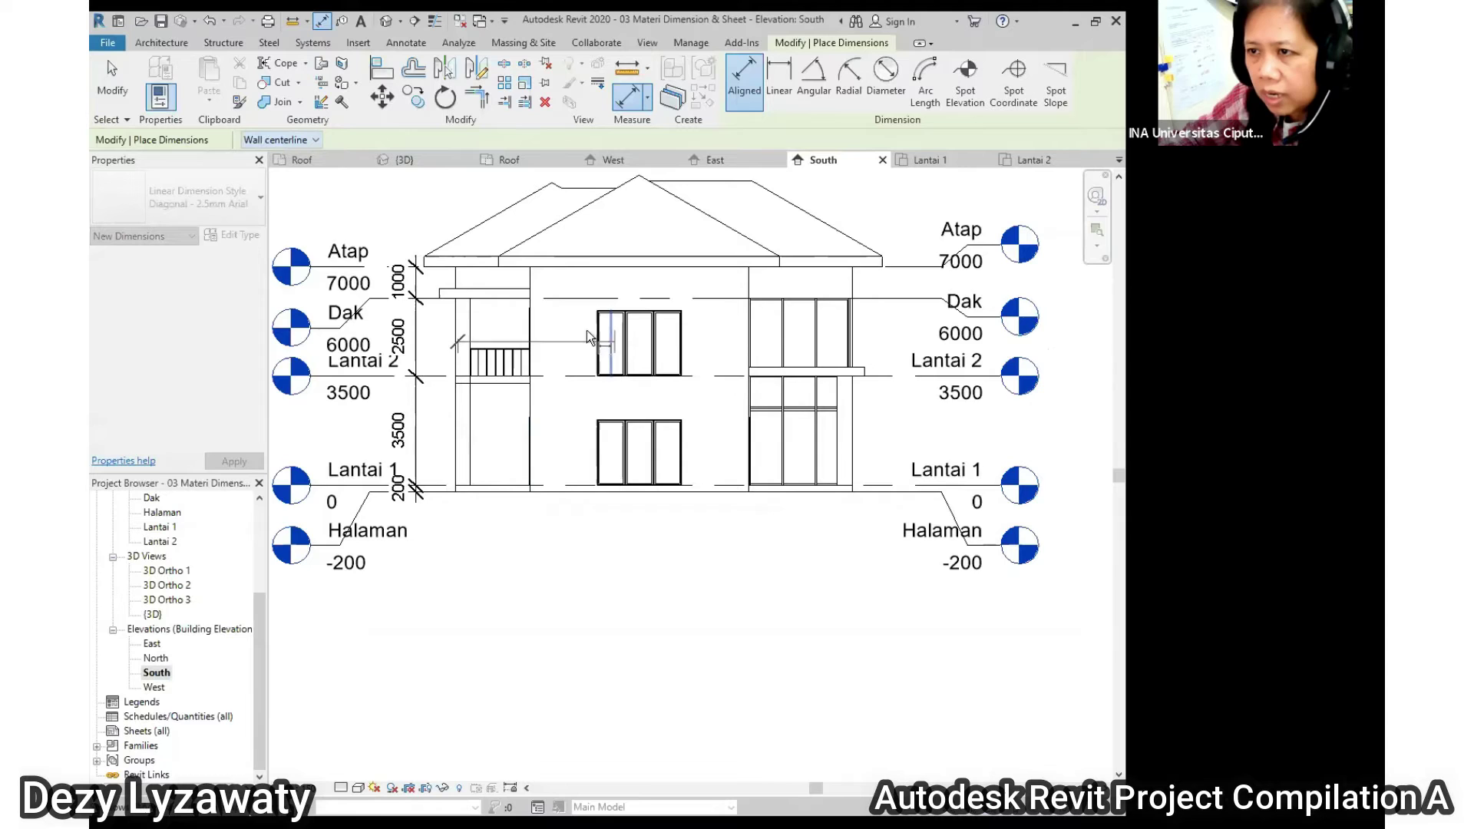
scroll(537, 283, "up", 3)
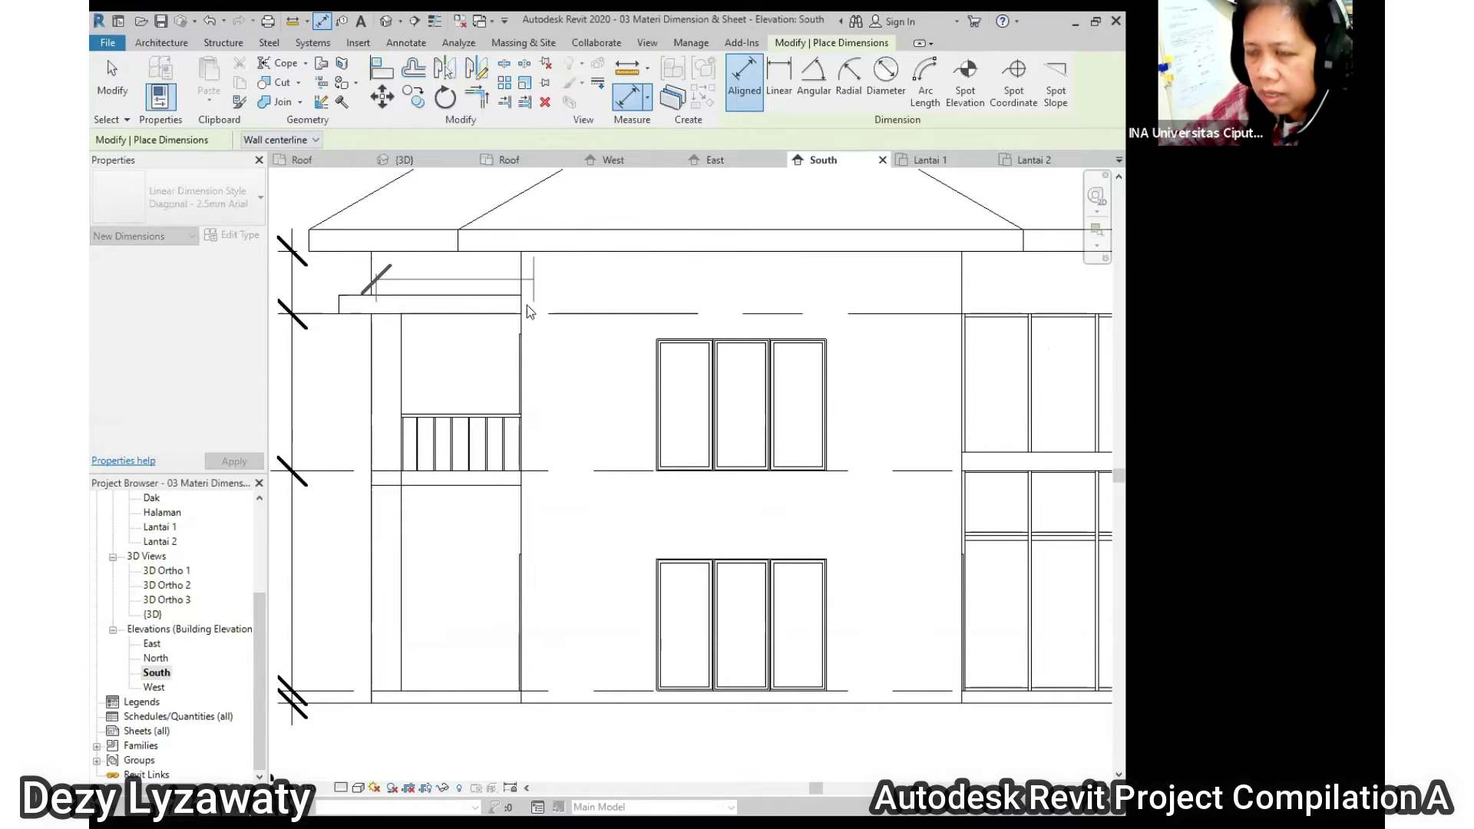
scroll(533, 307, "down", 2)
Switch the South elevation's visual style to Wireframe so the hidden wall centerlines can be referenced
left_click(358, 788)
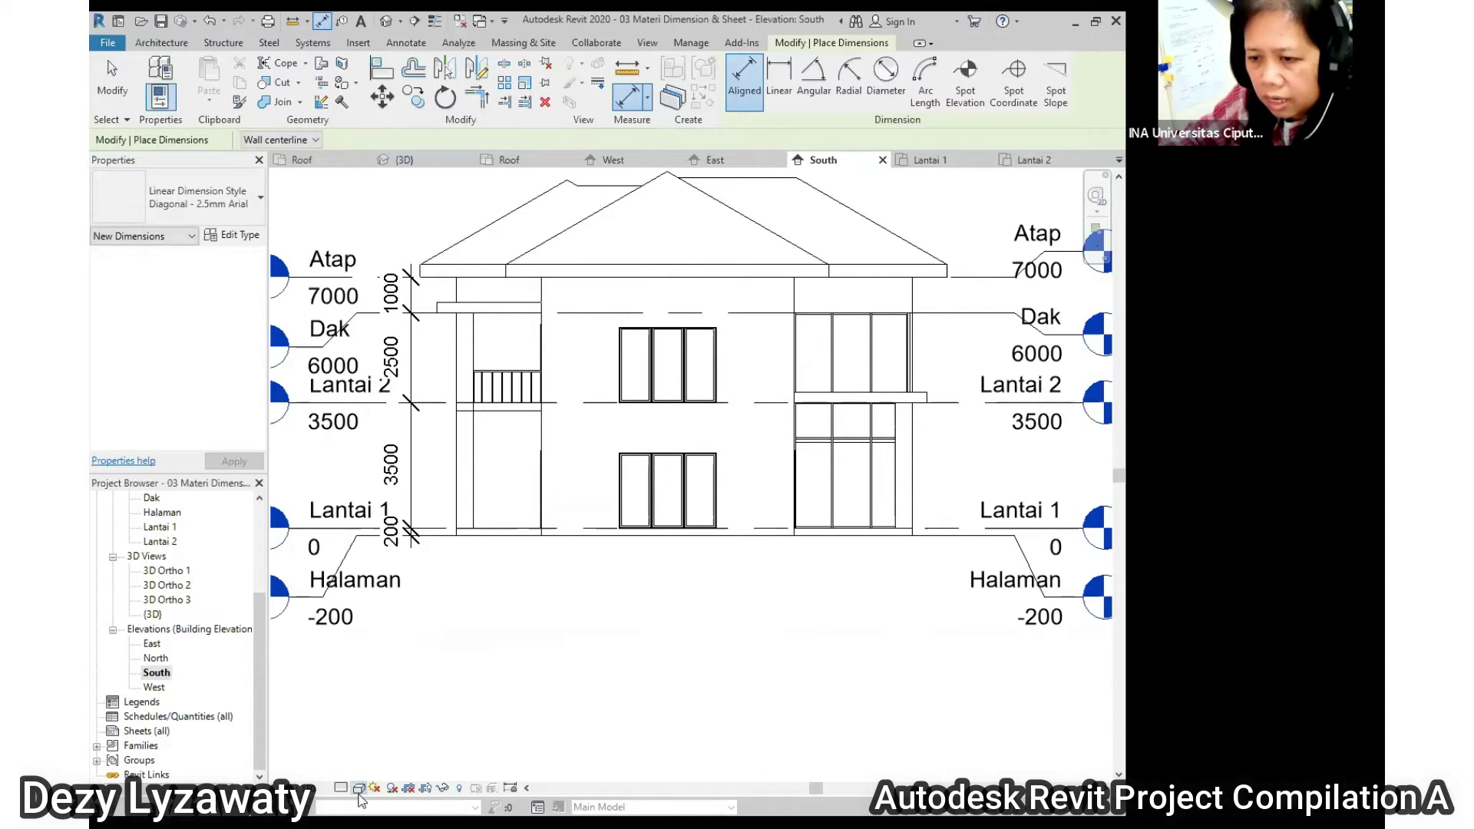
left_click(381, 689)
scroll(586, 579, "down", 2)
scroll(560, 349, "up", 5)
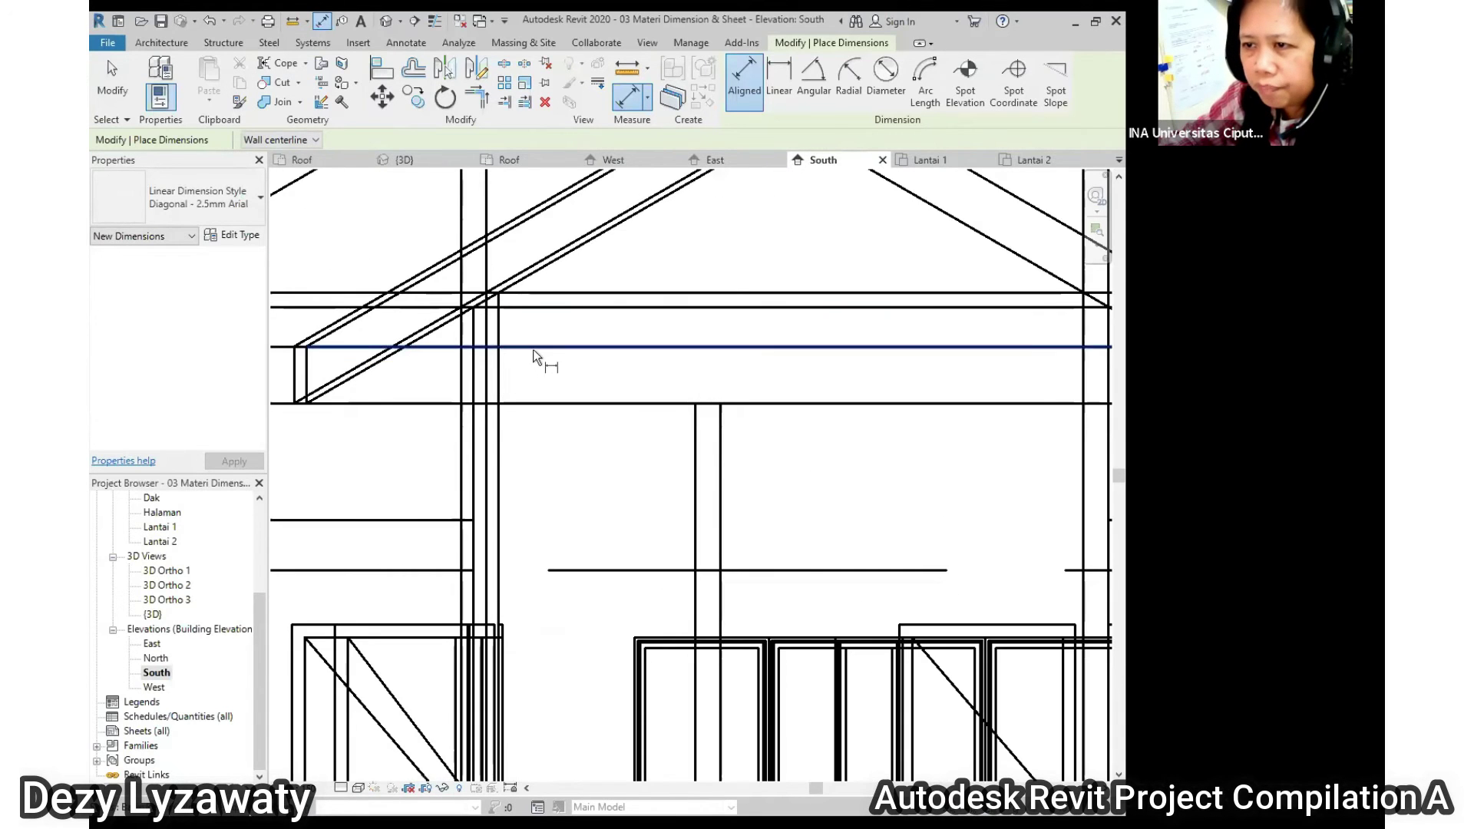
scroll(533, 338, "down", 4)
scroll(580, 415, "down", 1)
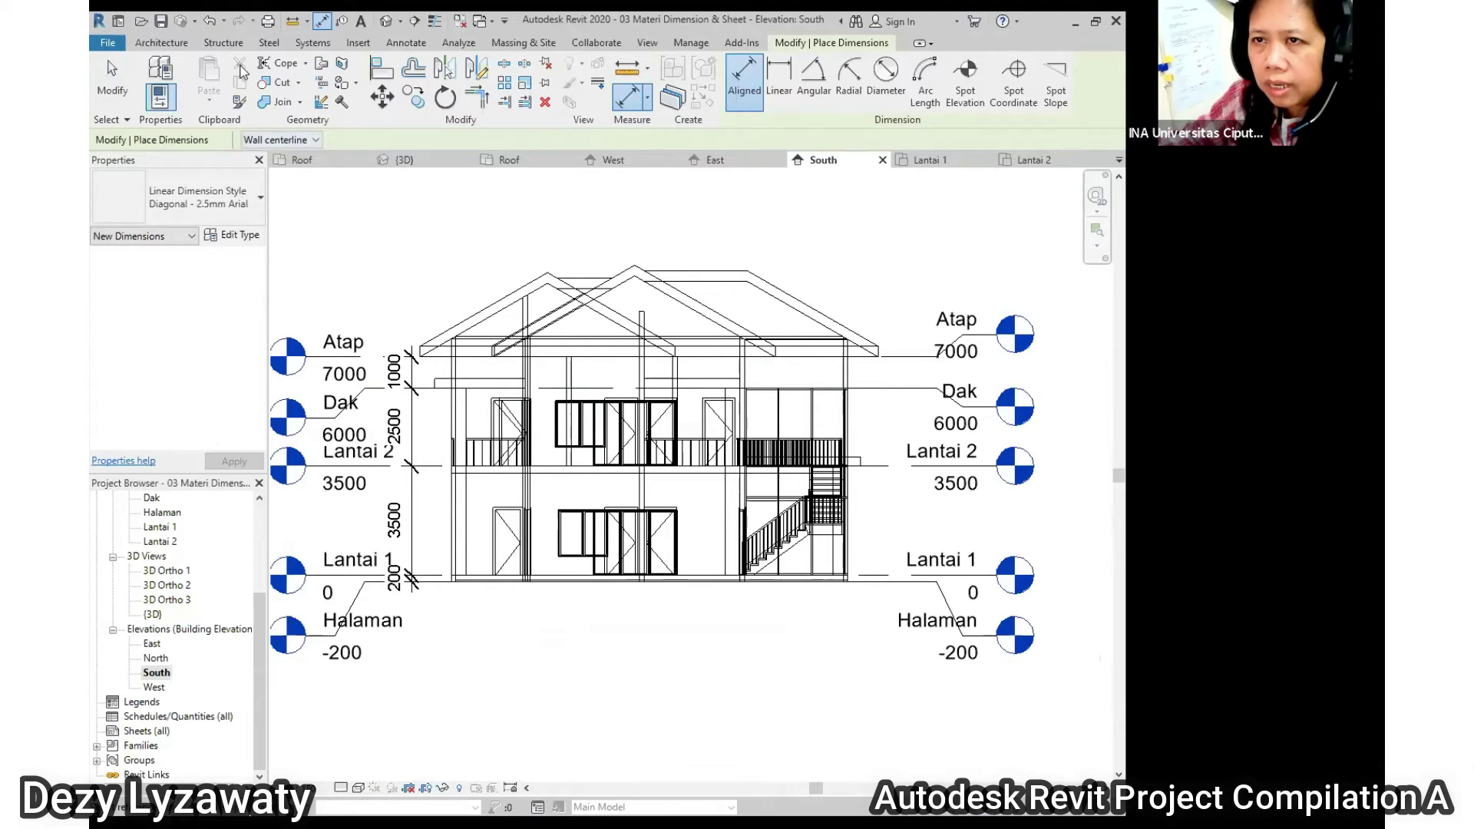
Dimension the house's width with an aligned chain through the centerlines of the two outer and two intermediate walls, placed below the house
left_click(414, 43)
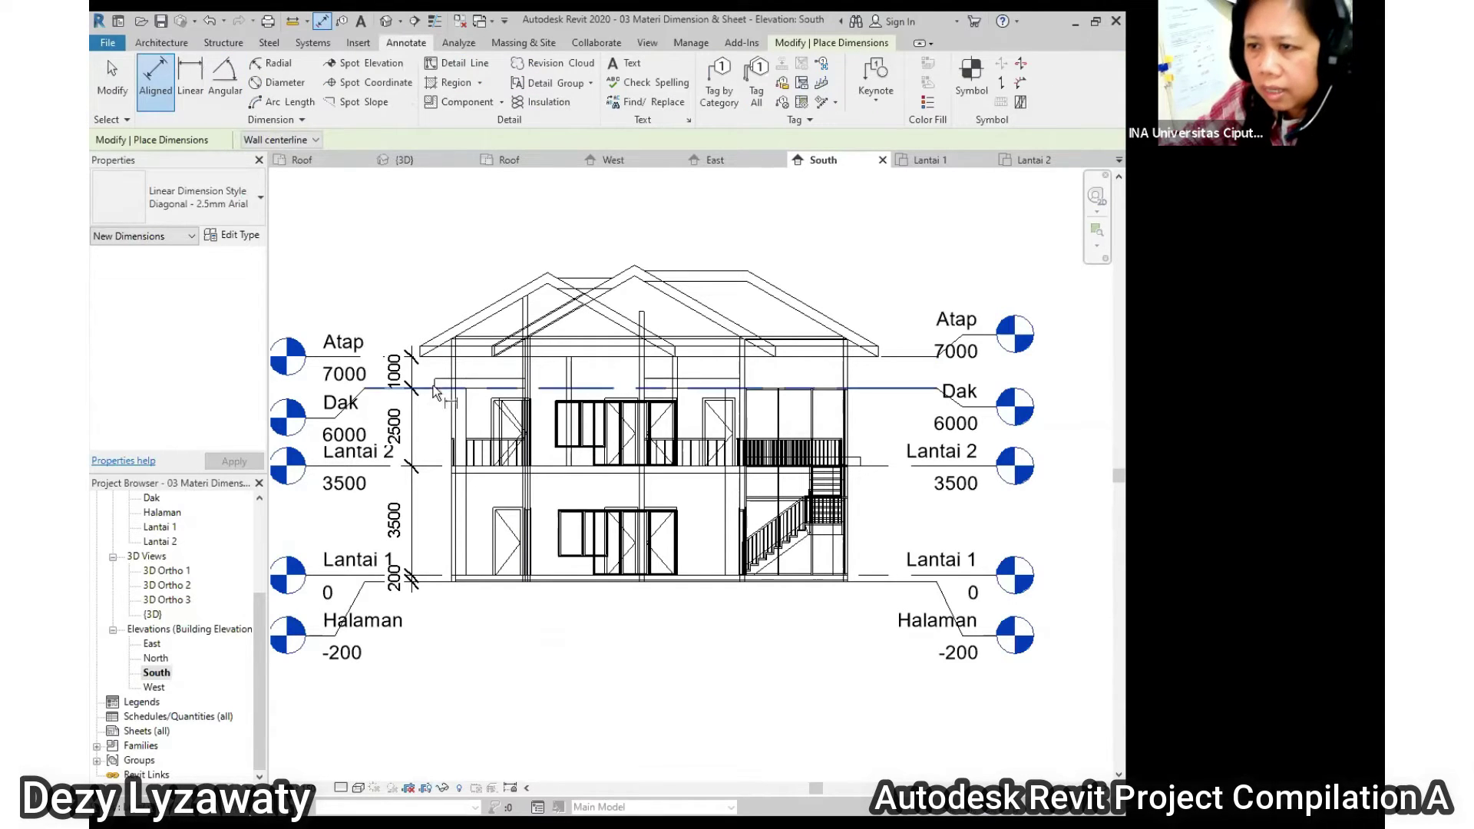
scroll(452, 374, "up", 4)
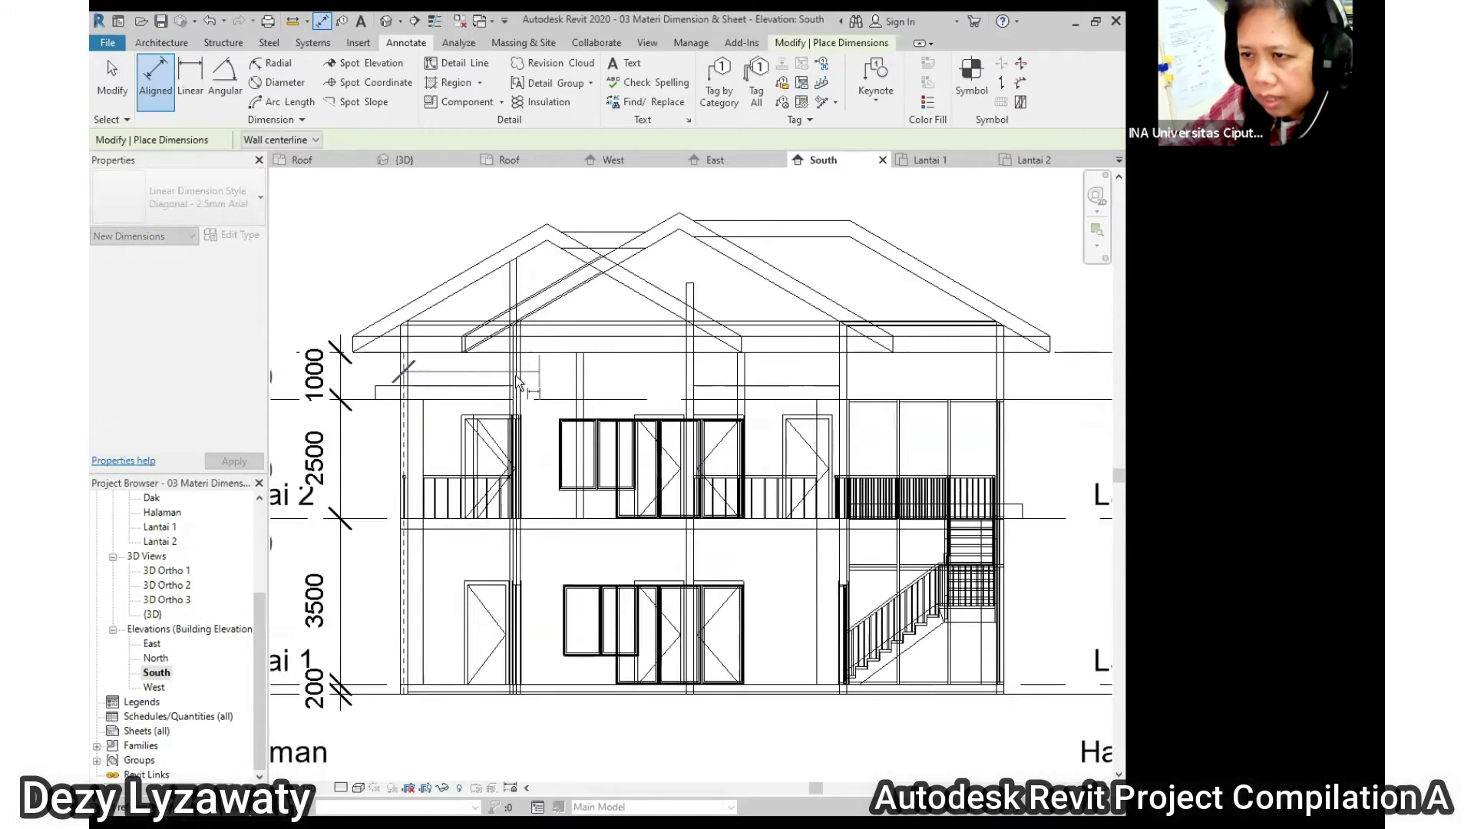
scroll(512, 375, "up", 3)
left_click(515, 364)
scroll(522, 320, "down", 5)
scroll(632, 329, "down", 2)
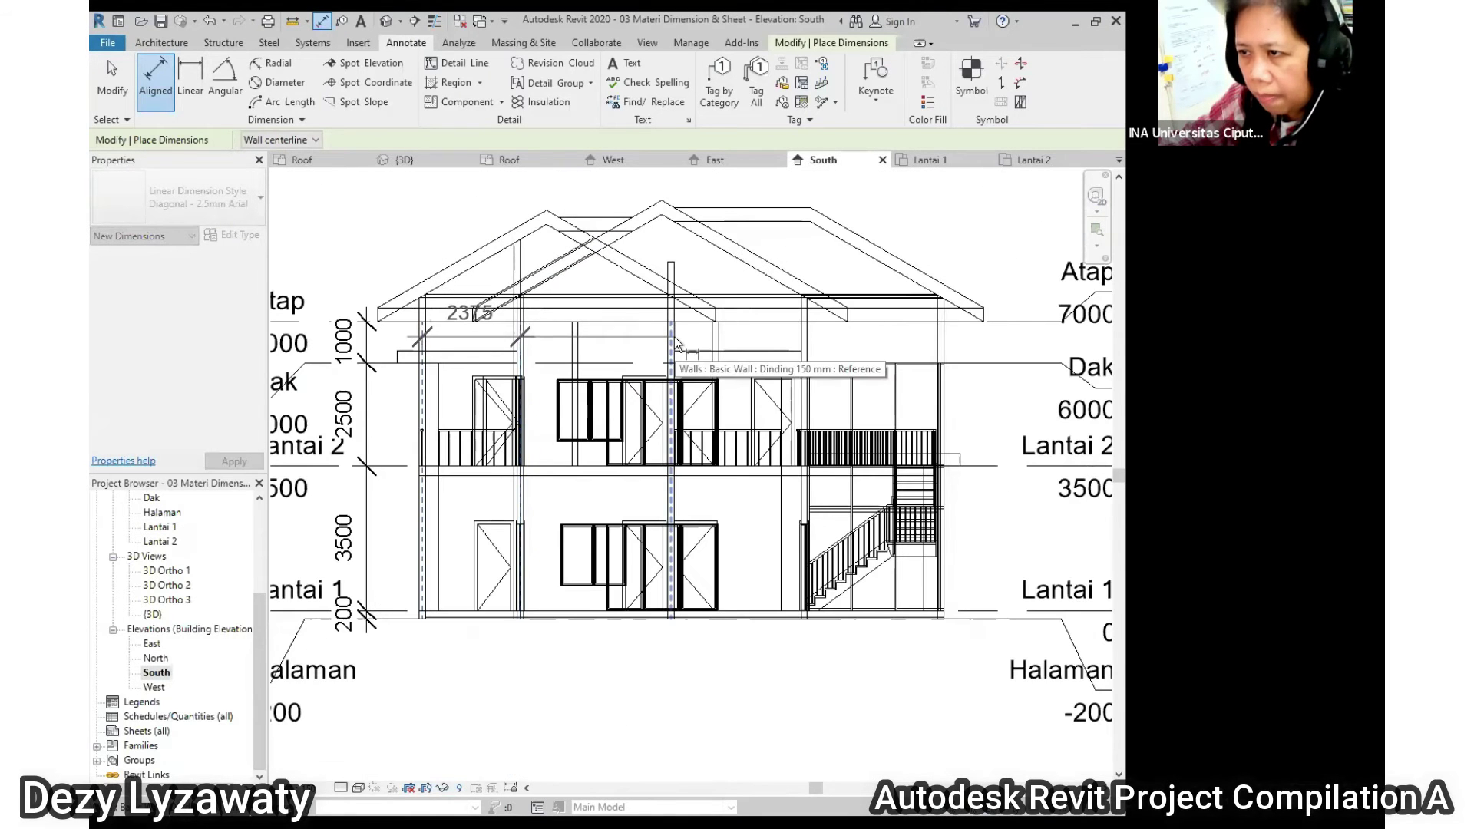
left_click(805, 367)
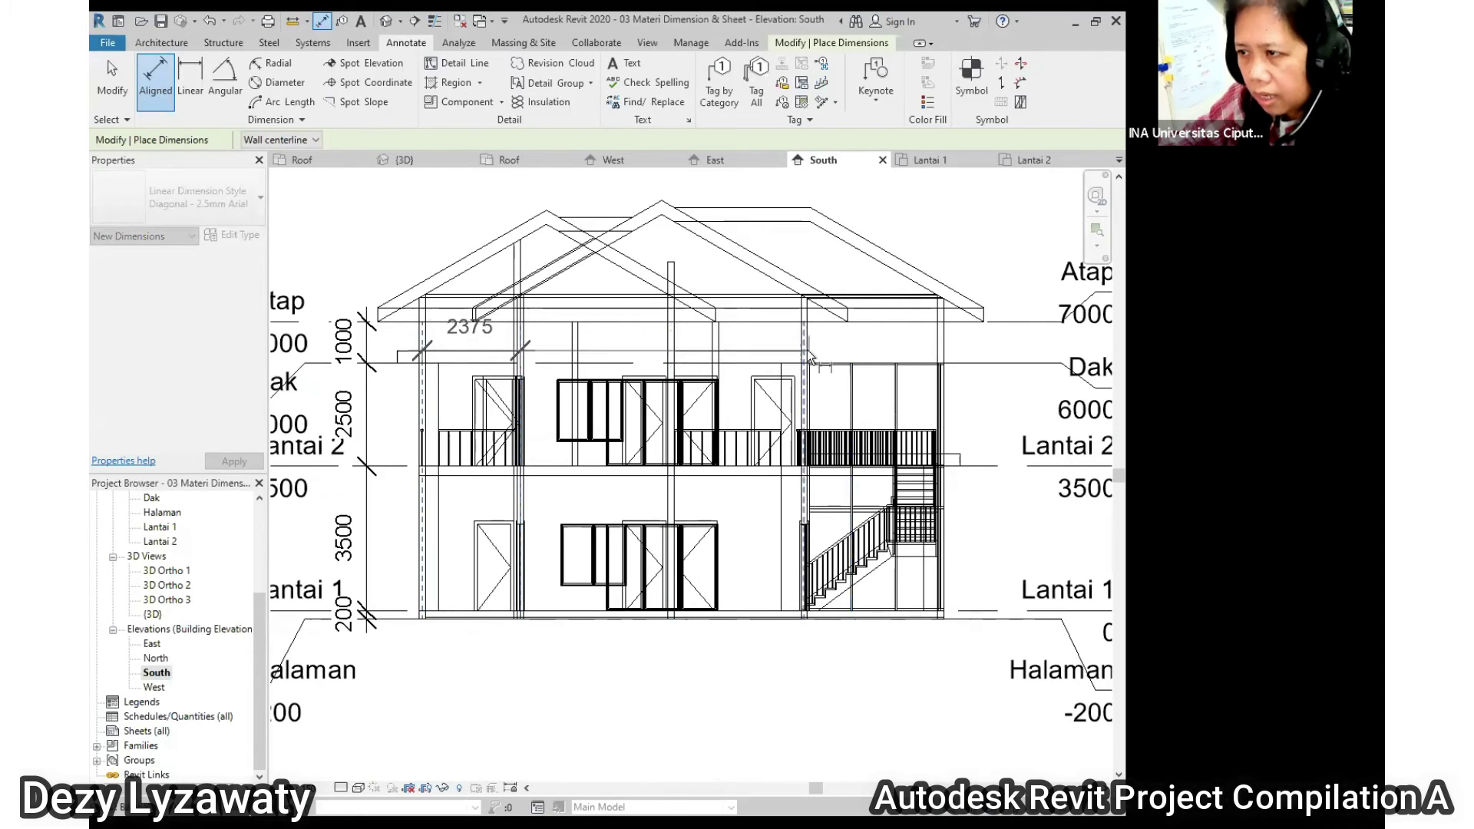
left_click(940, 368)
scroll(939, 362, "down", 2)
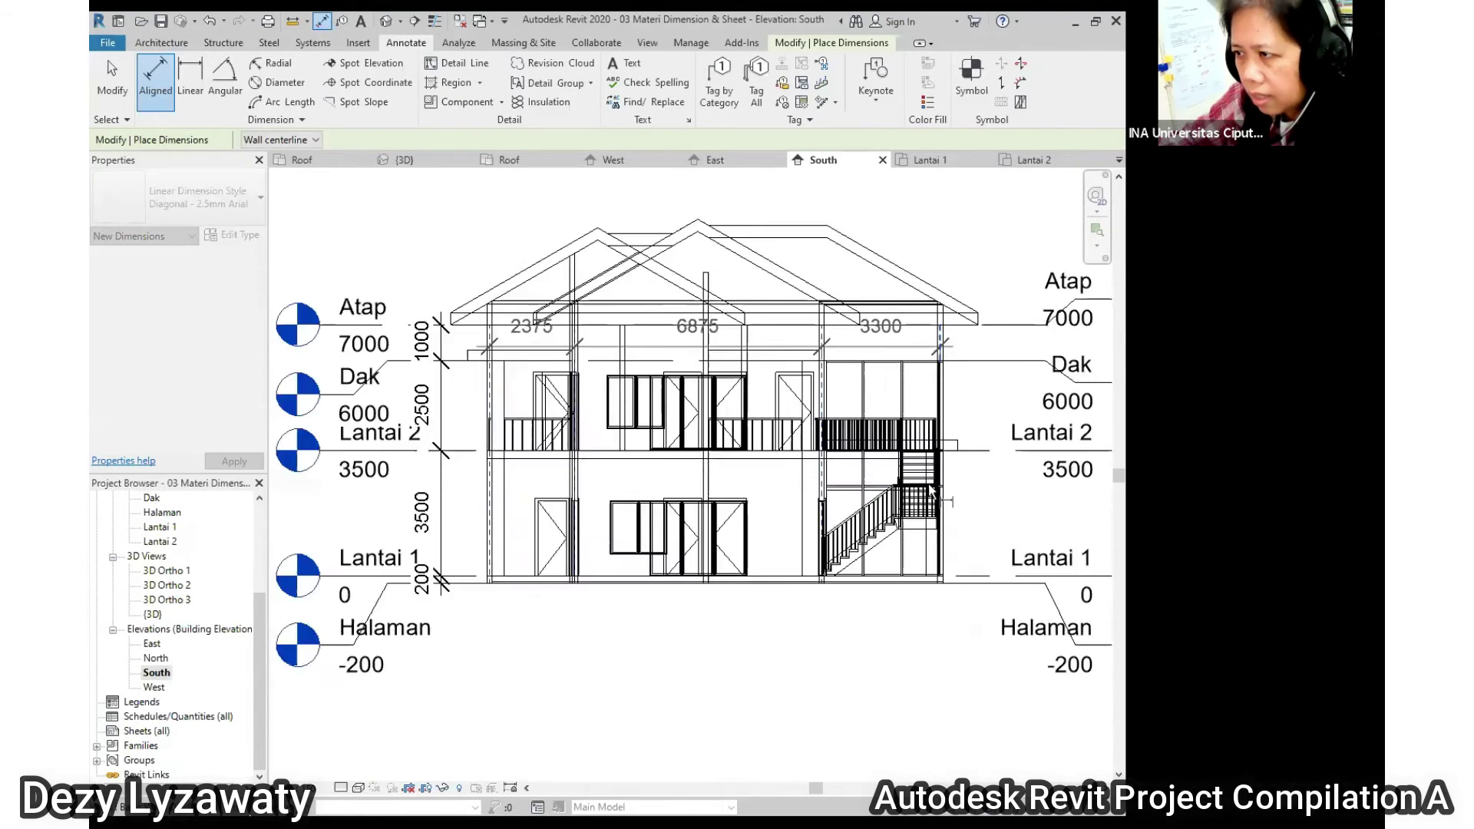
left_click(946, 568)
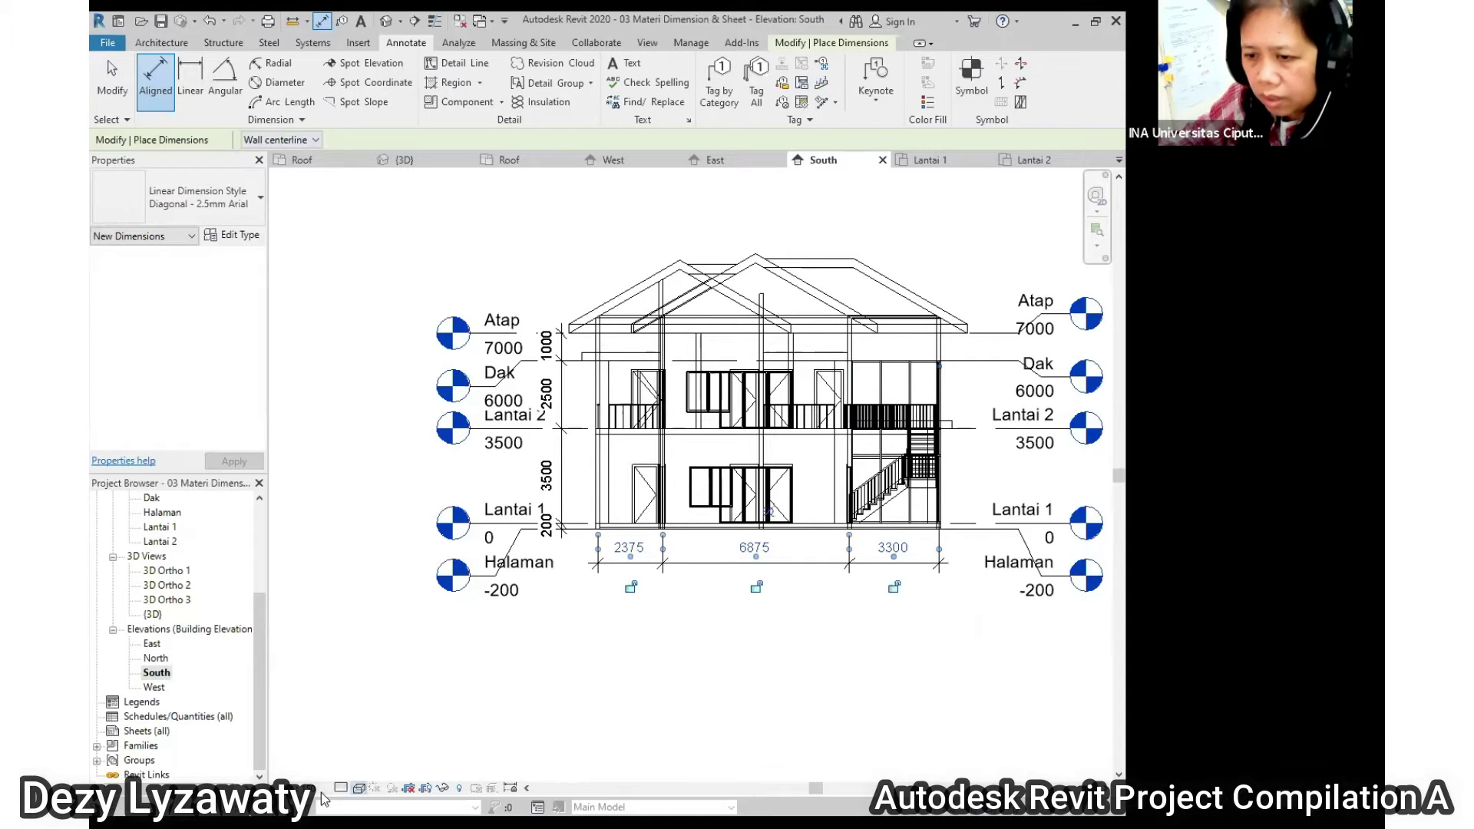
Return the South elevation's visual style to Hidden Line and end dimensioning
left_click(359, 788)
left_click(396, 711)
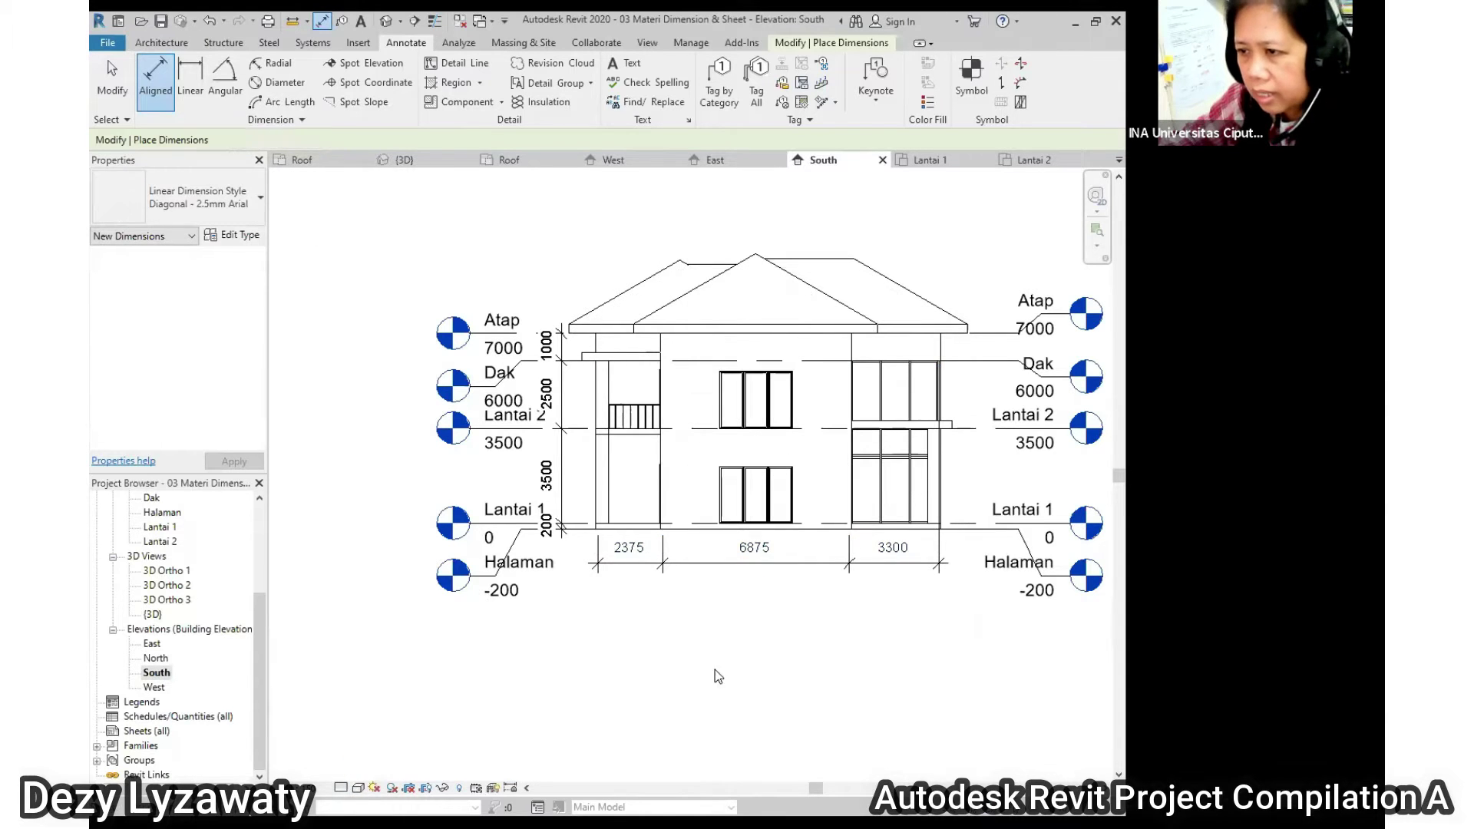
key("Escape")
key("Escape")
scroll(952, 573, "up", 1)
scroll(951, 572, "down", 2)
scroll(835, 571, "up", 2)
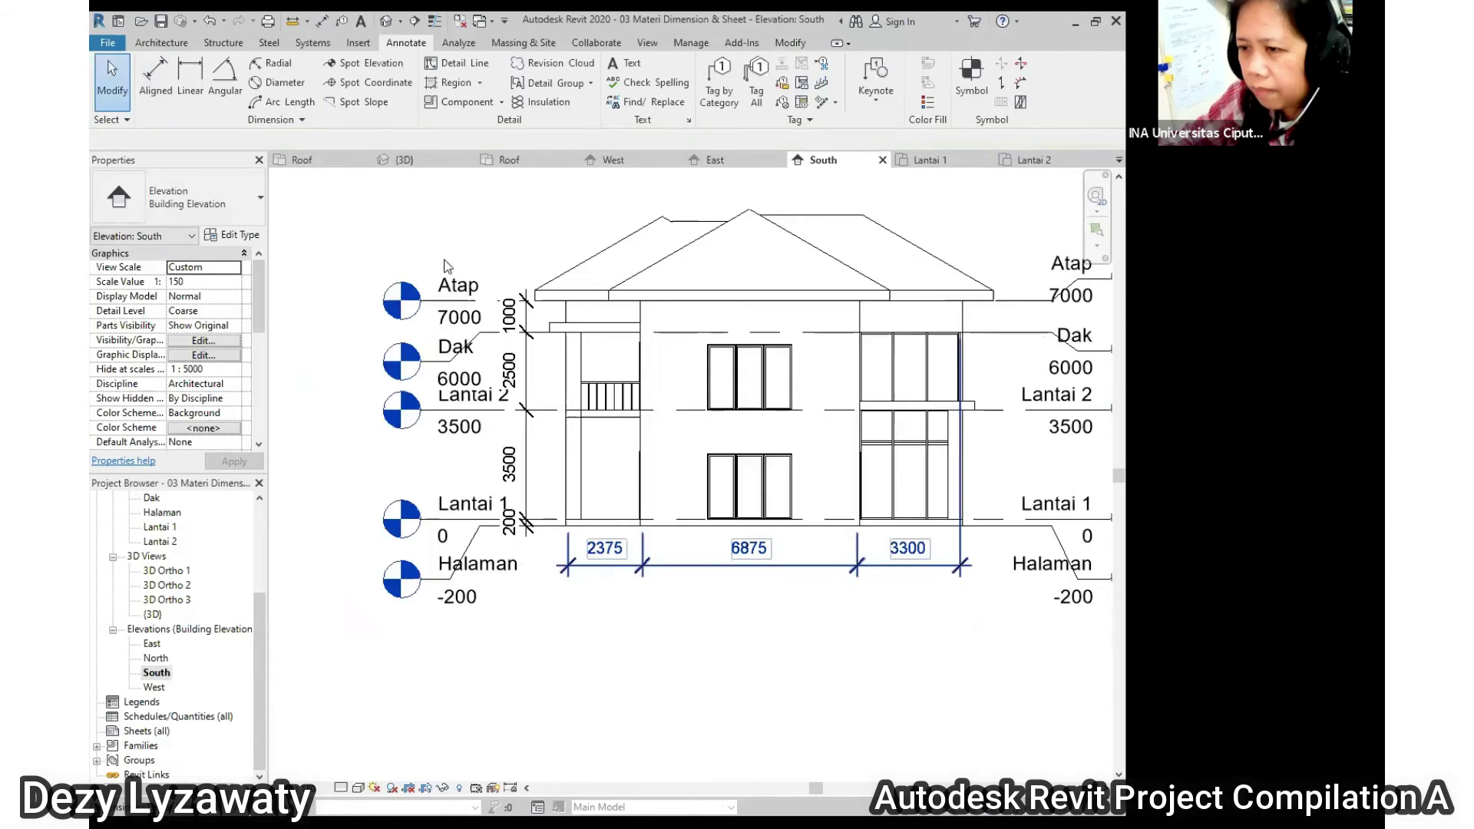
Add an overall aligned dimension between the outermost wall centerlines, placed below the width chain
left_click(161, 75)
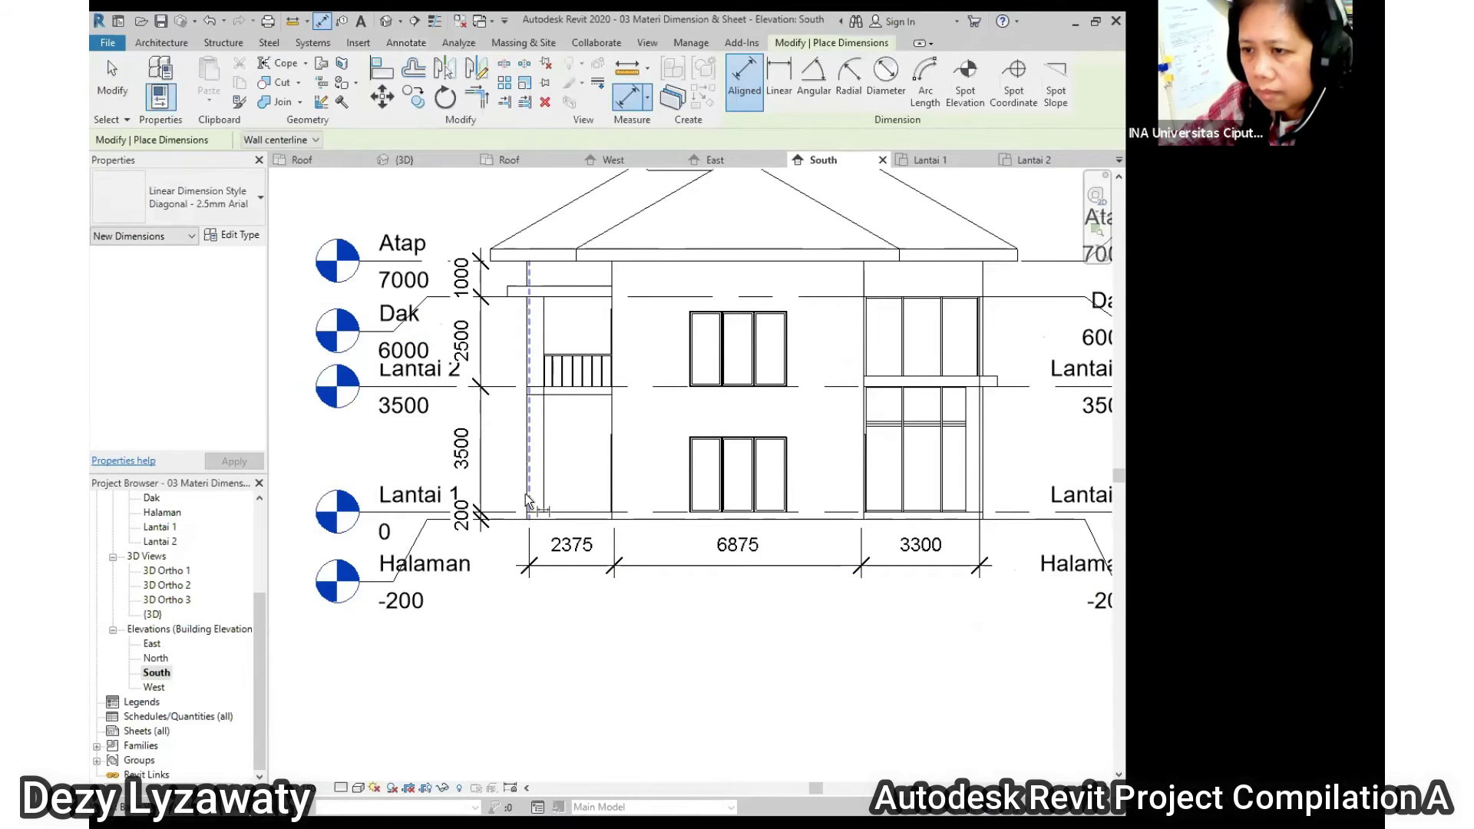
left_click(991, 519)
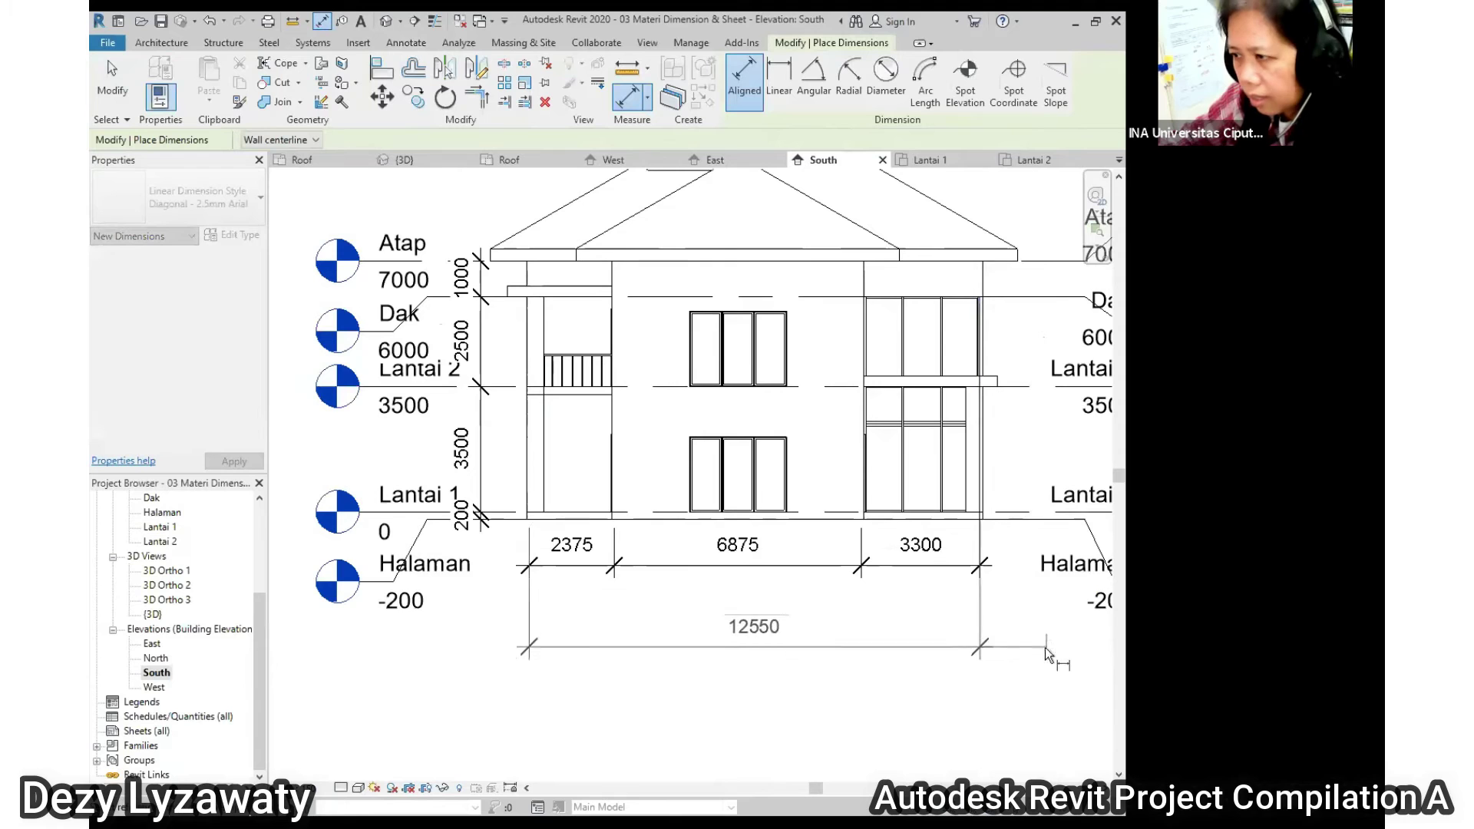
left_click(1031, 600)
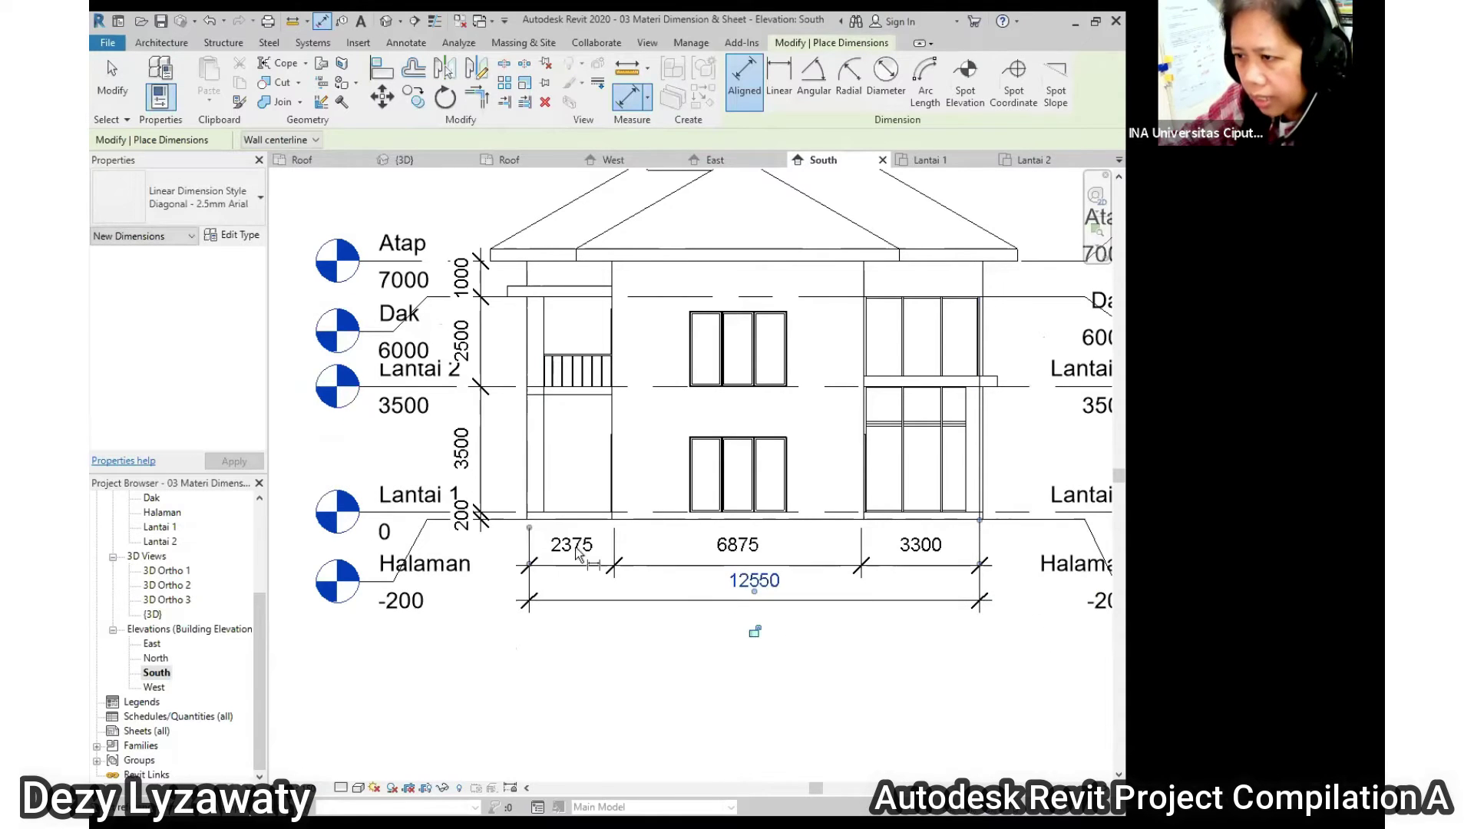
Dimension the roof height from the Atap level to the horizontal ridge line, placed beside the house's east side
scroll(323, 552, "down", 3)
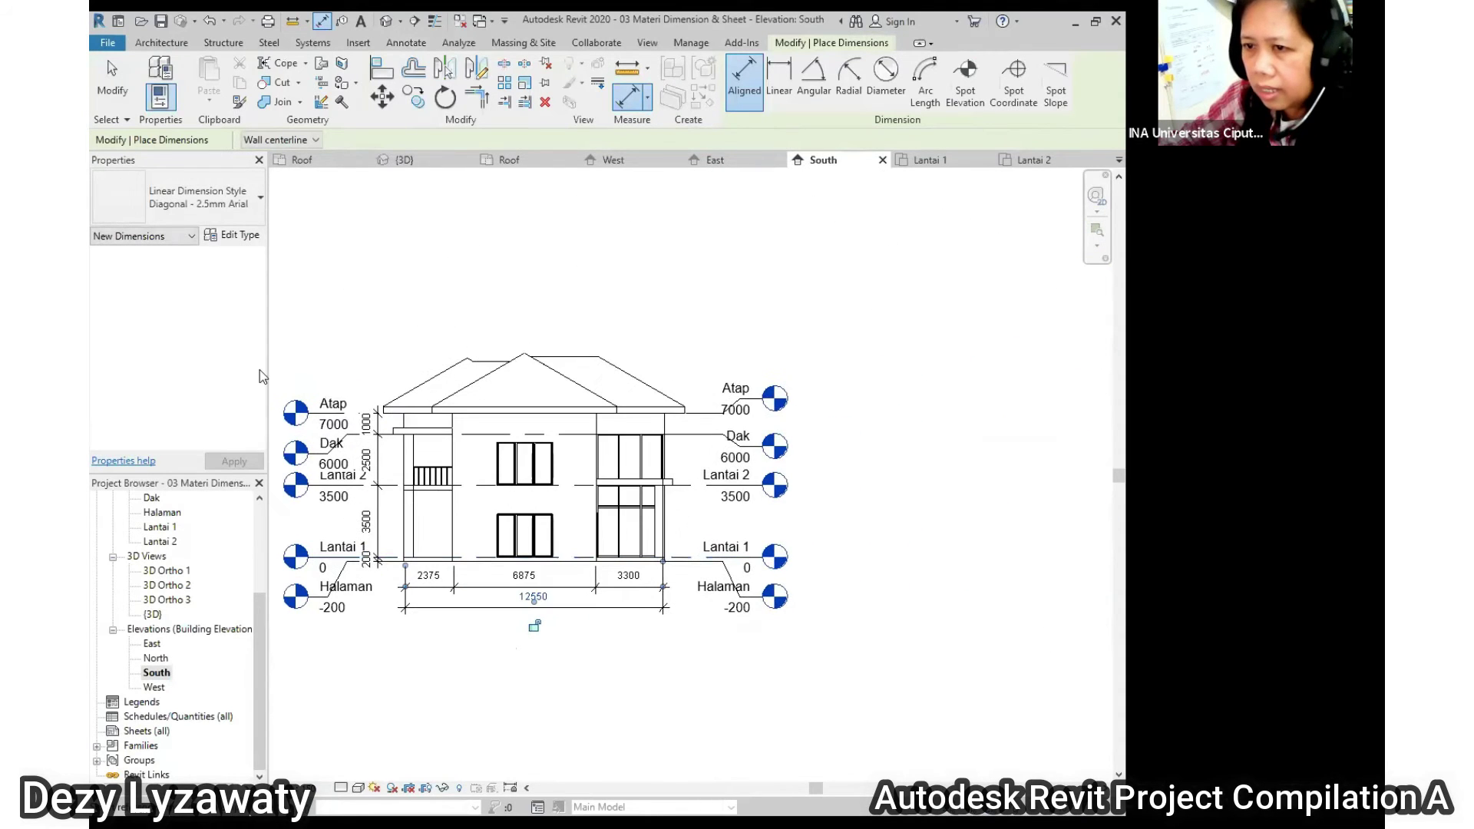
left_click(703, 418)
left_click(587, 359)
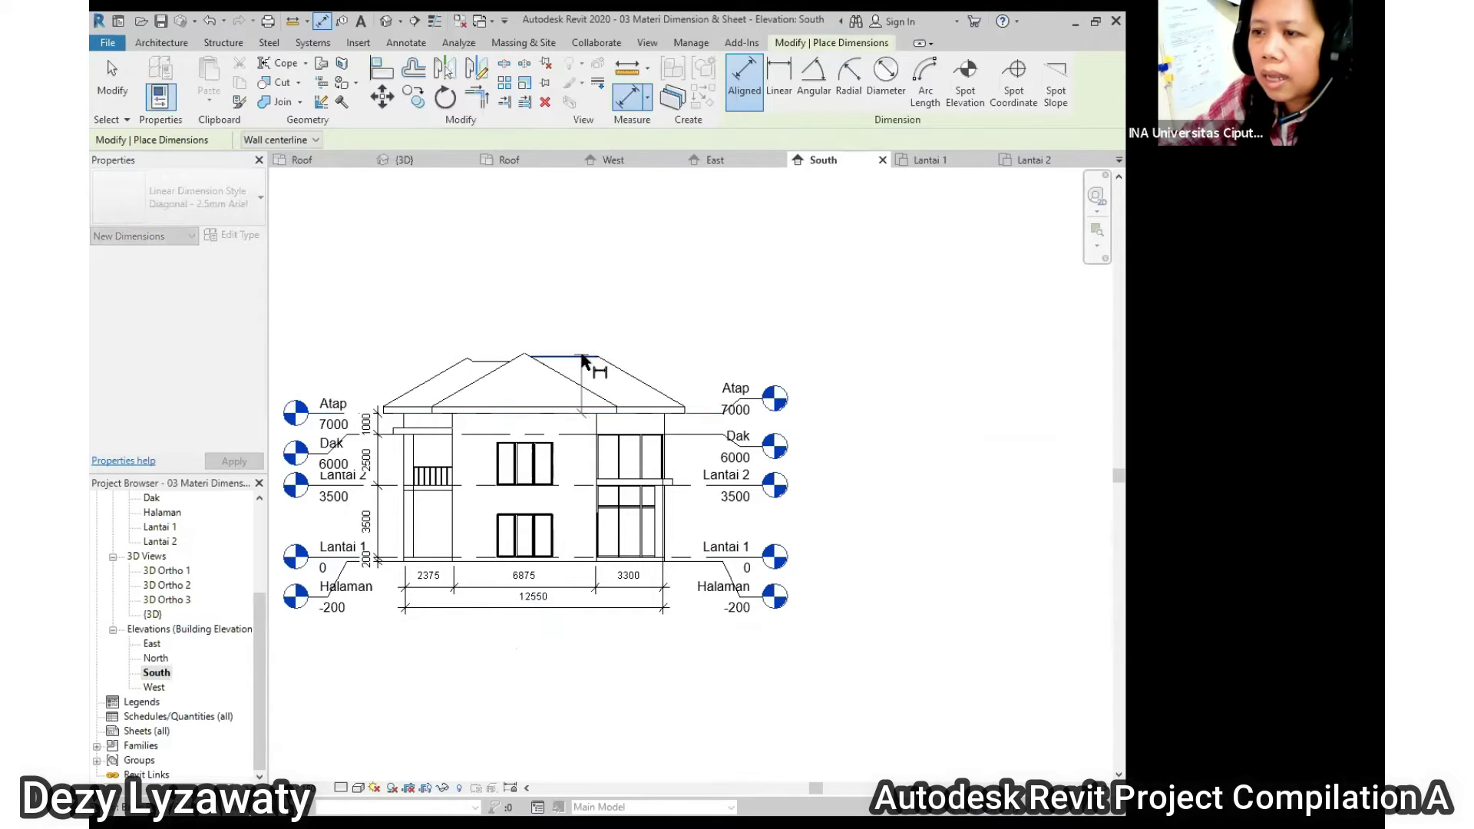
left_click(705, 423)
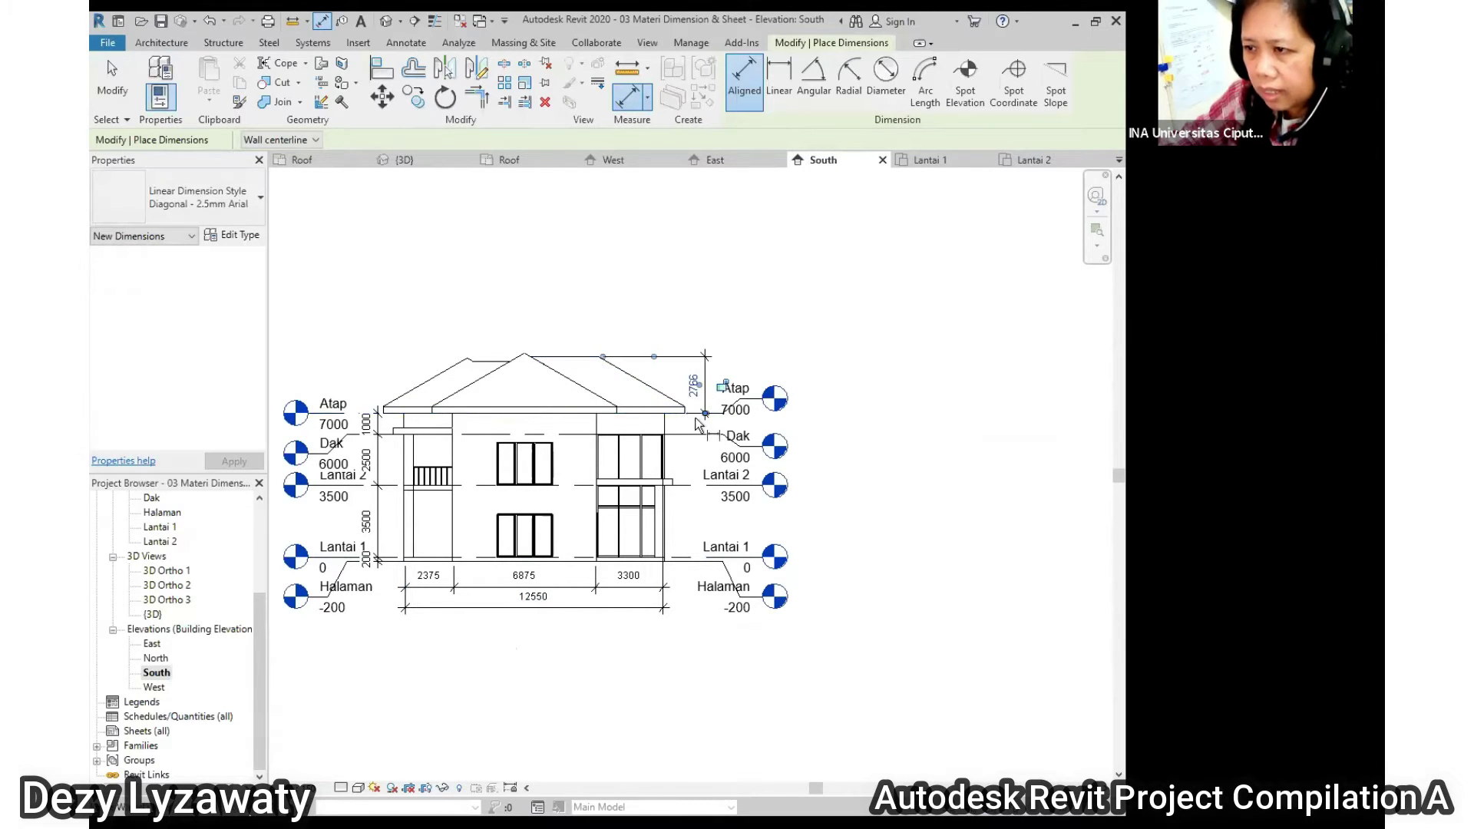
Dimension the levels from Atap through Dak, Lantai 2 and Lantai 1 to Halaman as a chain aligned under the east-side roof height dimension
scroll(695, 415, "up", 2)
left_click(692, 440)
left_click(703, 520)
middle_click_drag(735, 537, 718, 391)
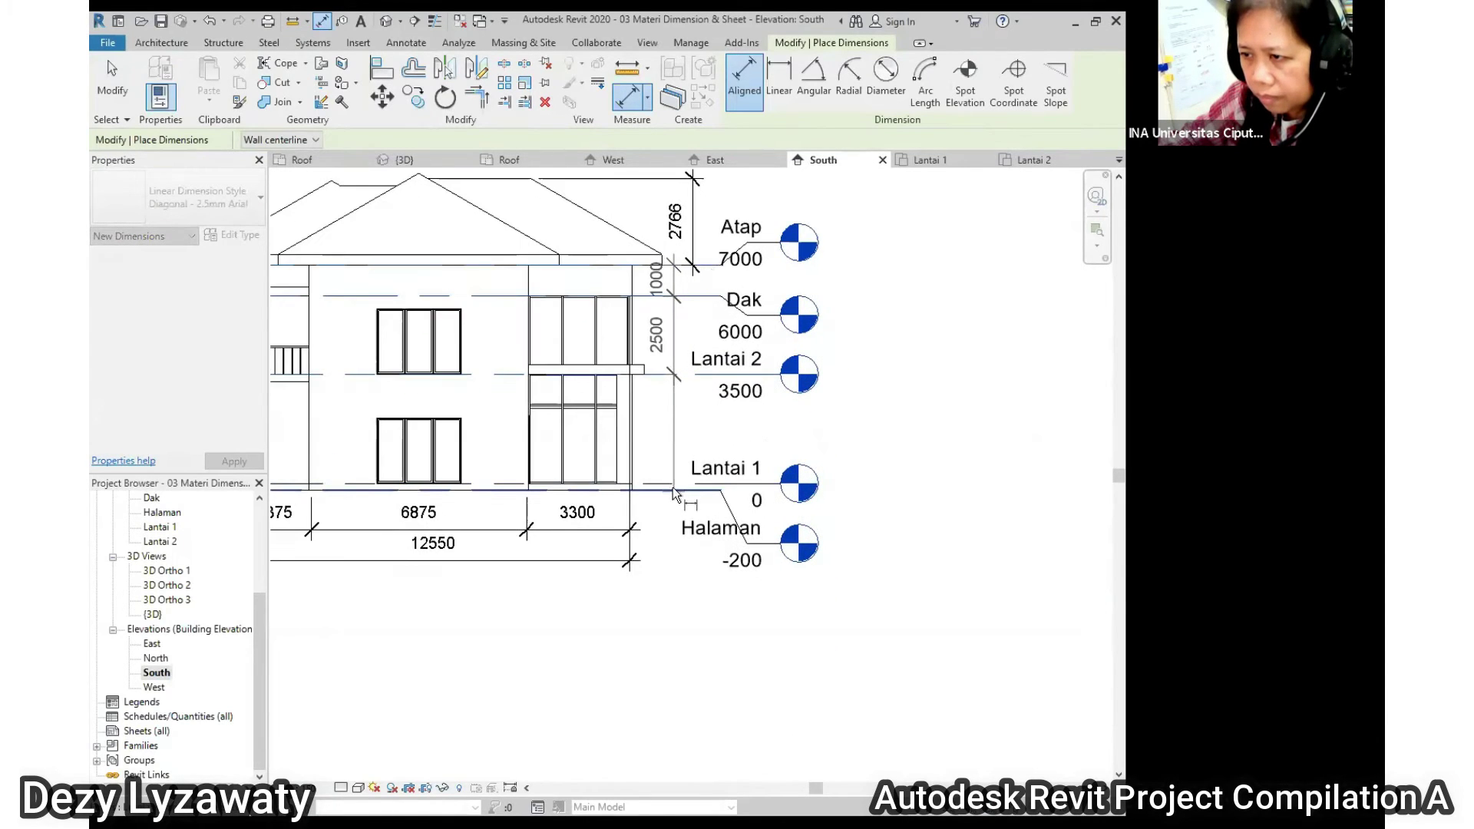
left_click(674, 487)
left_click(686, 499)
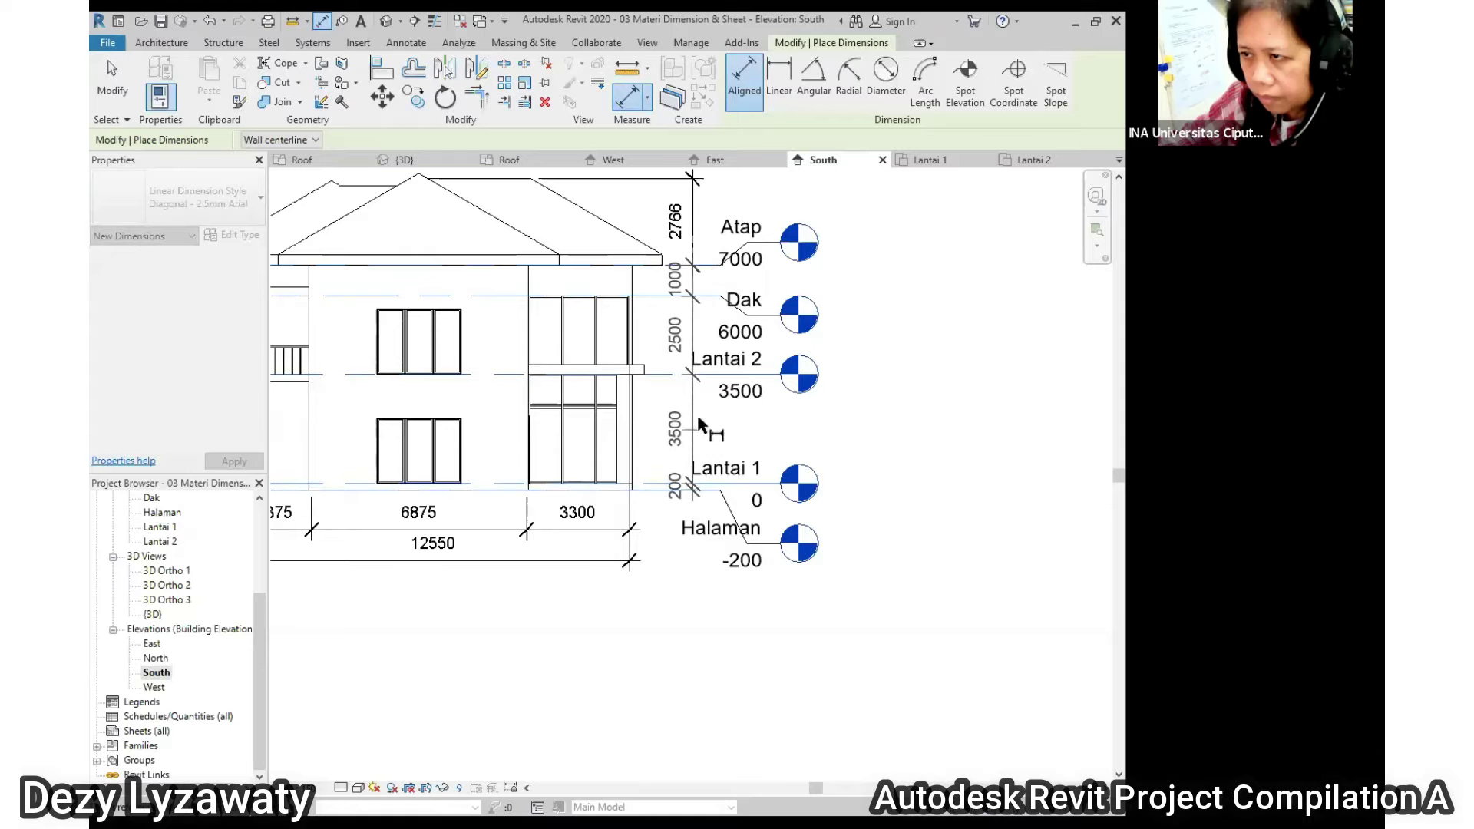
left_click(698, 329)
scroll(772, 384, "down", 5)
scroll(679, 448, "up", 5)
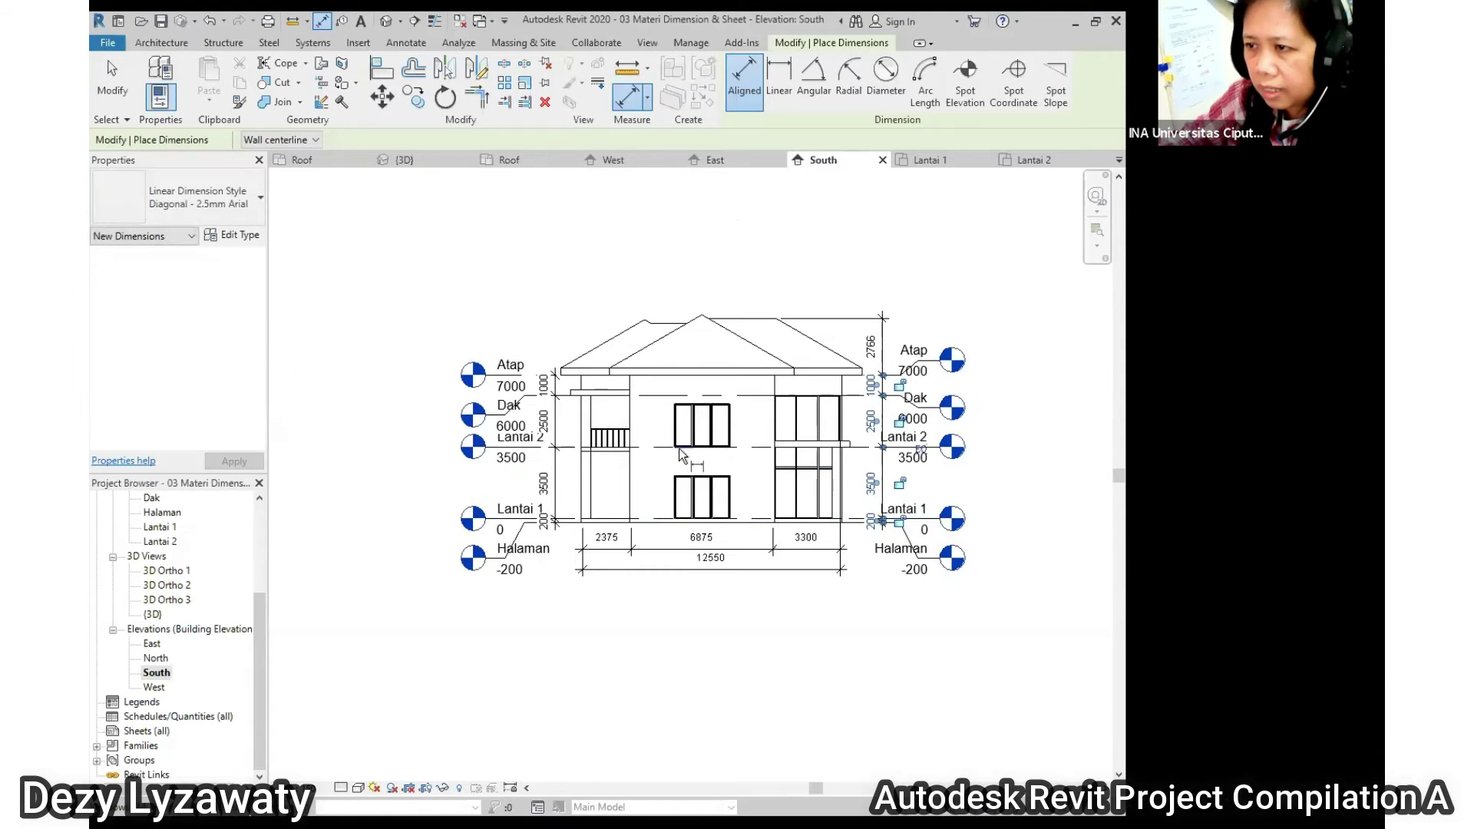
Dimension the roof height from the Atap level to the highest roof peak, in line with the west-side level chain
left_click(459, 347)
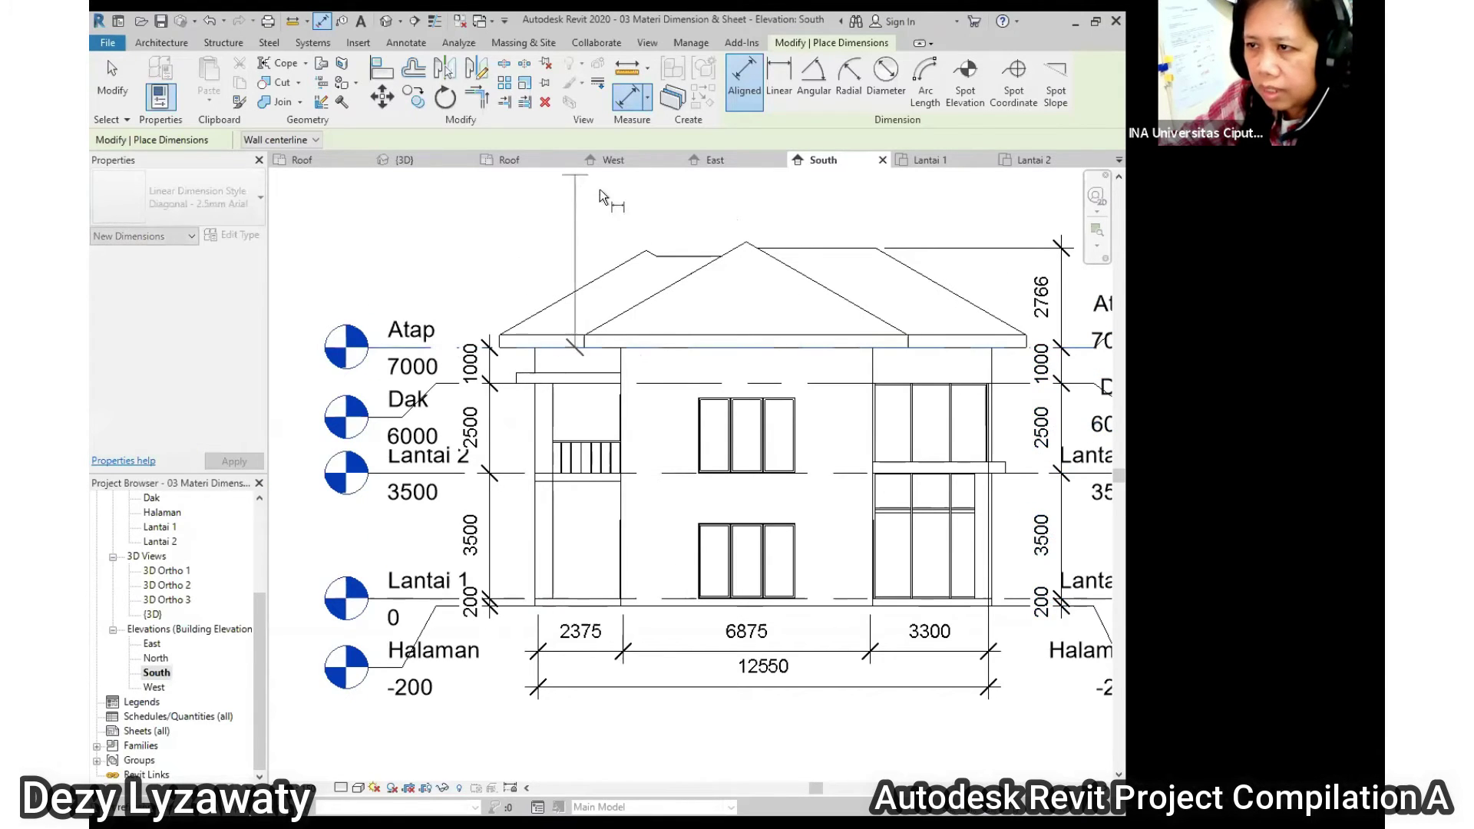
left_click(747, 243)
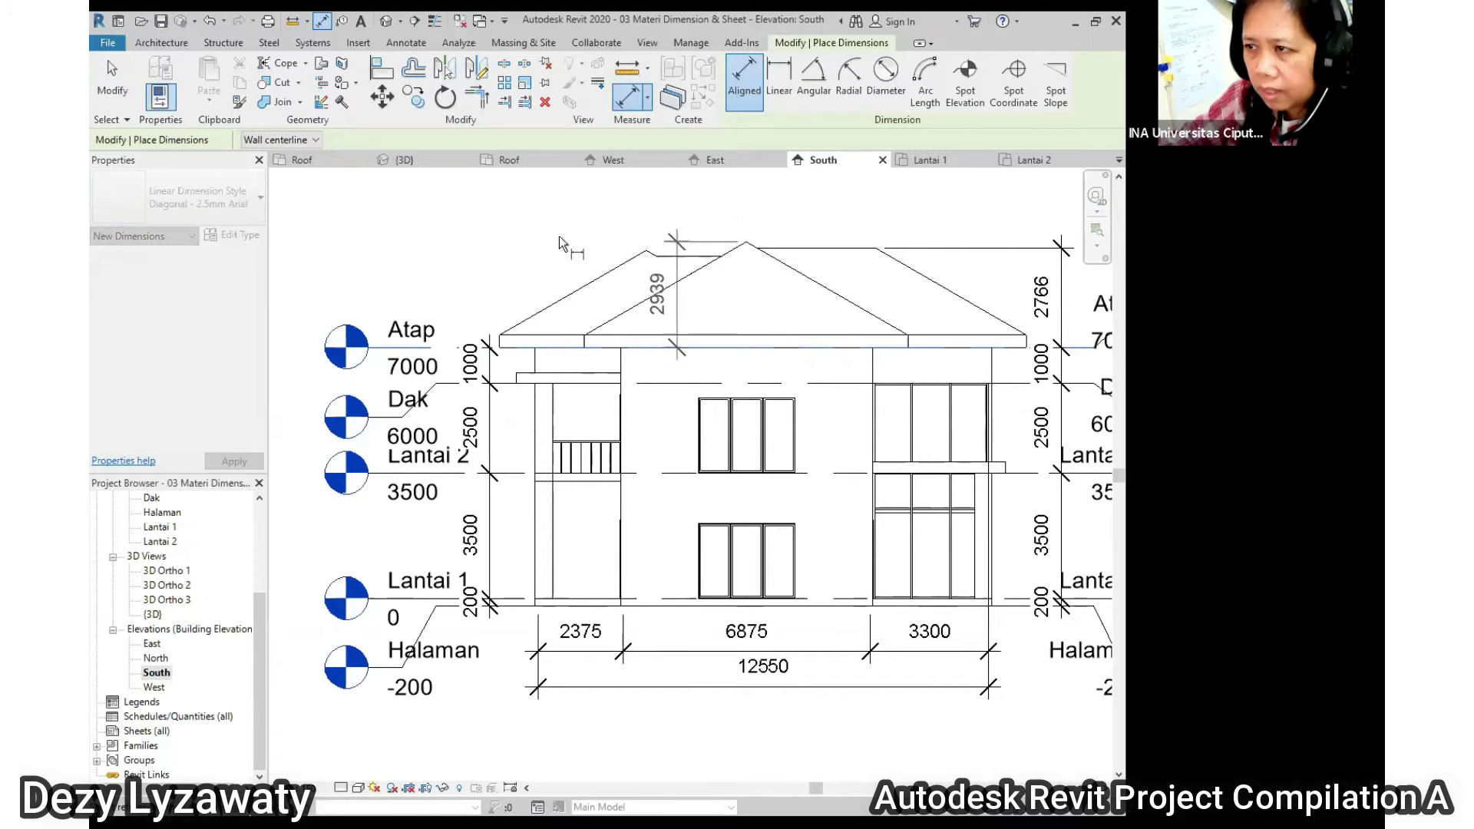
left_click(487, 364)
scroll(439, 273, "down", 2)
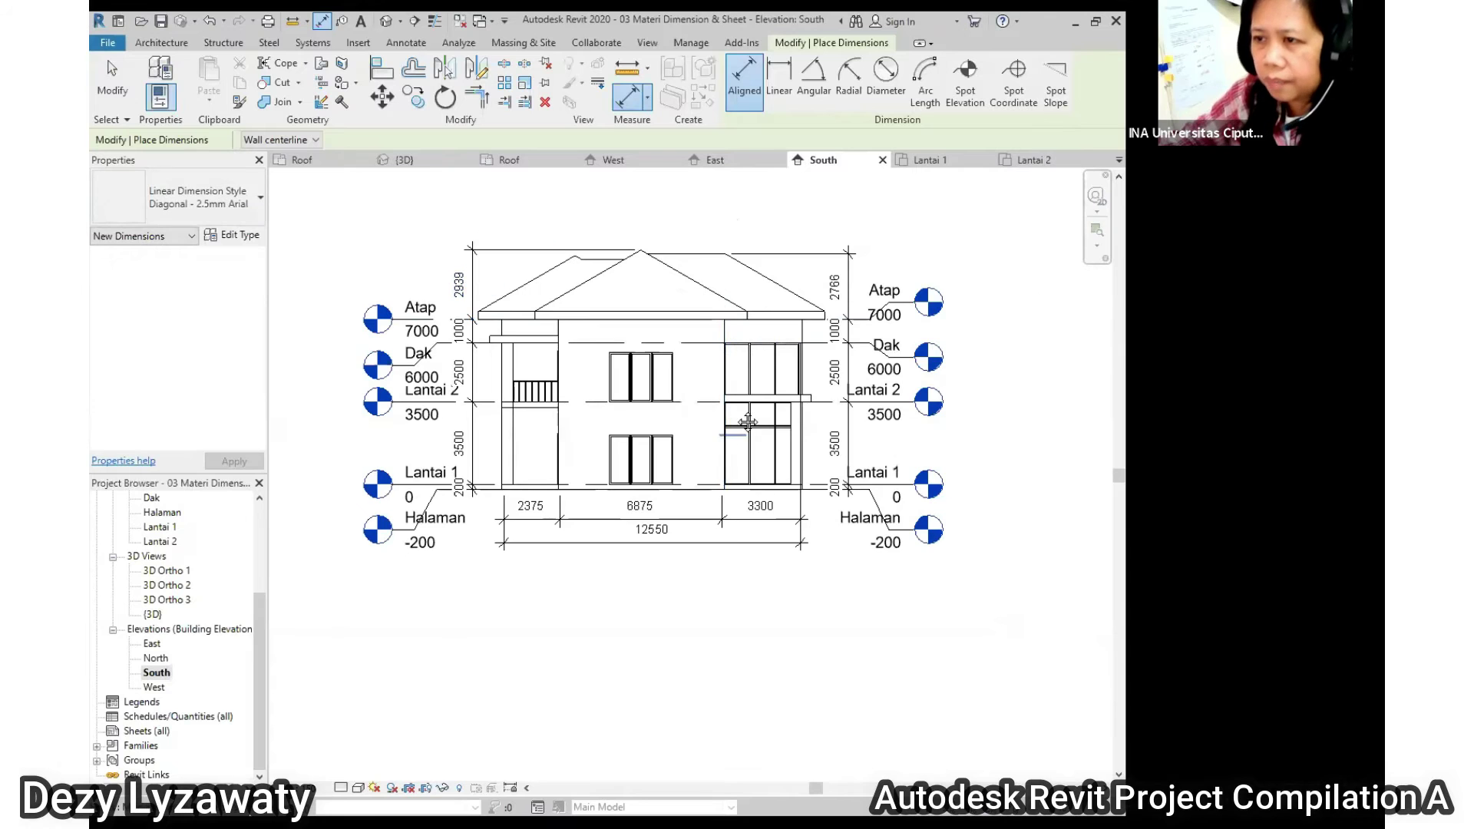
scroll(629, 361, "up", 3)
scroll(711, 369, "down", 3)
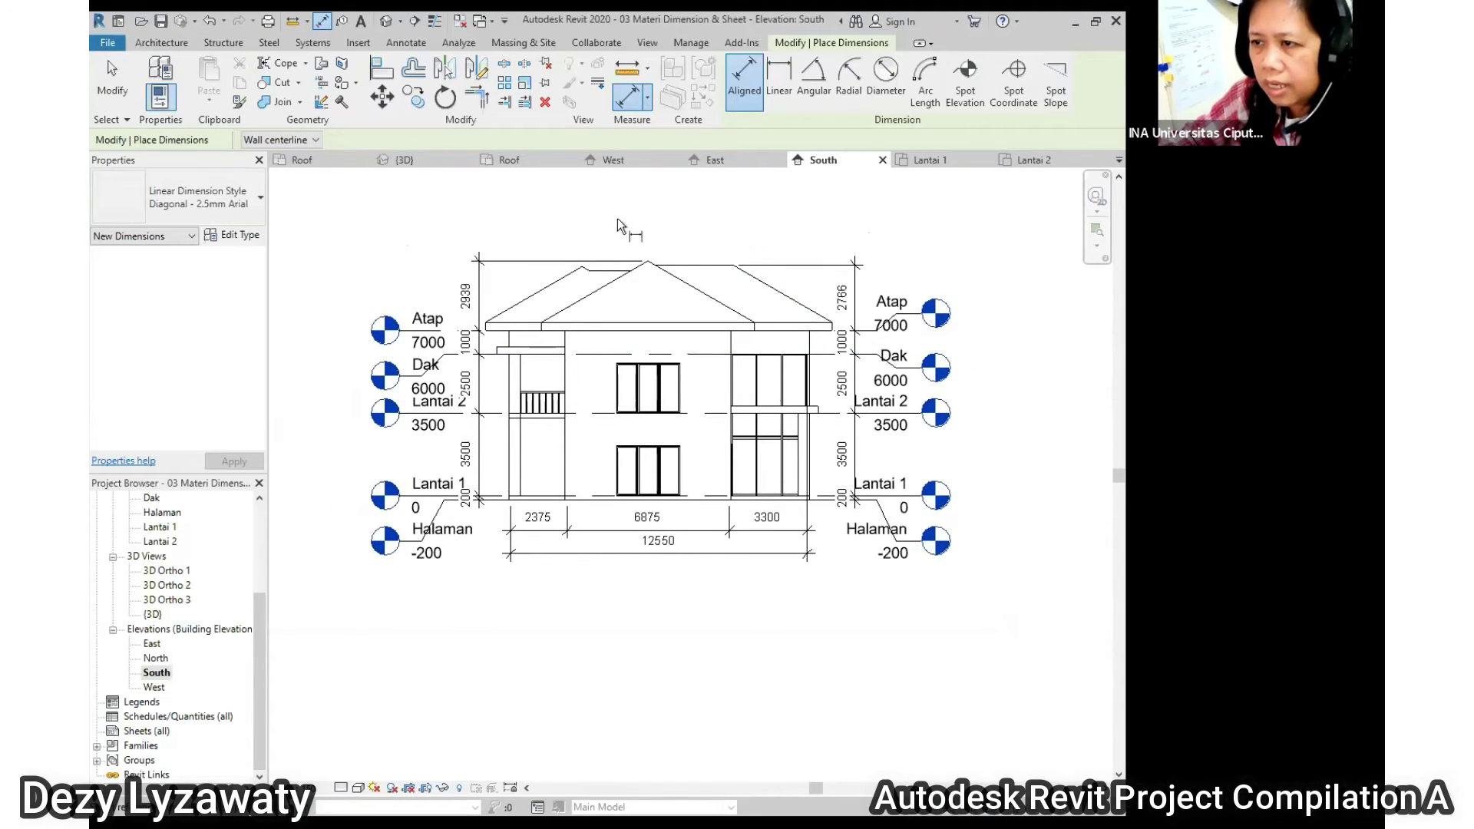
Open the North elevation and dimension the levels from Atap to Halaman as an aligned chain beside the house's glazed east side
double_click(156, 658)
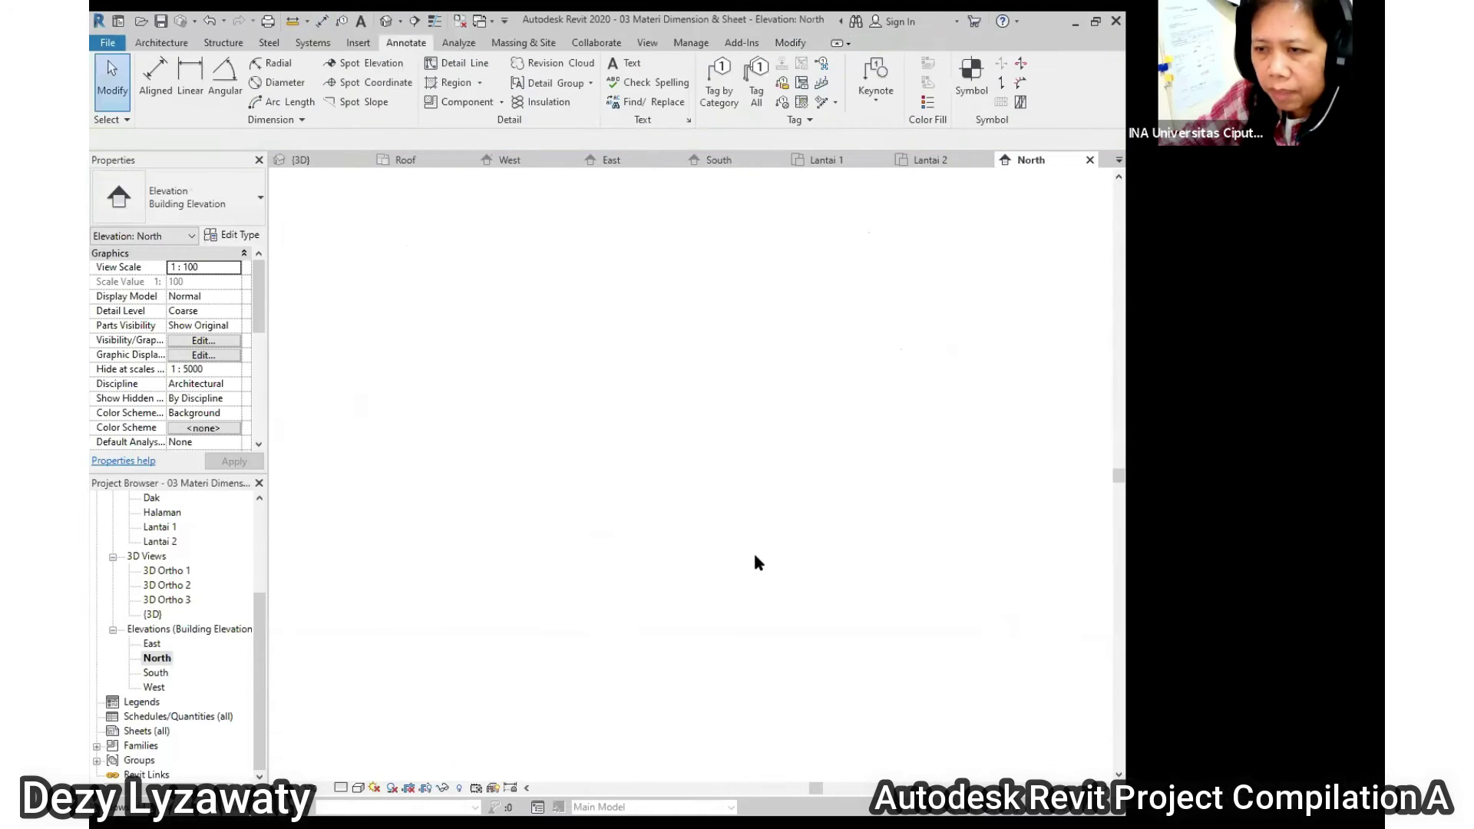
left_click(150, 78)
left_click(439, 423)
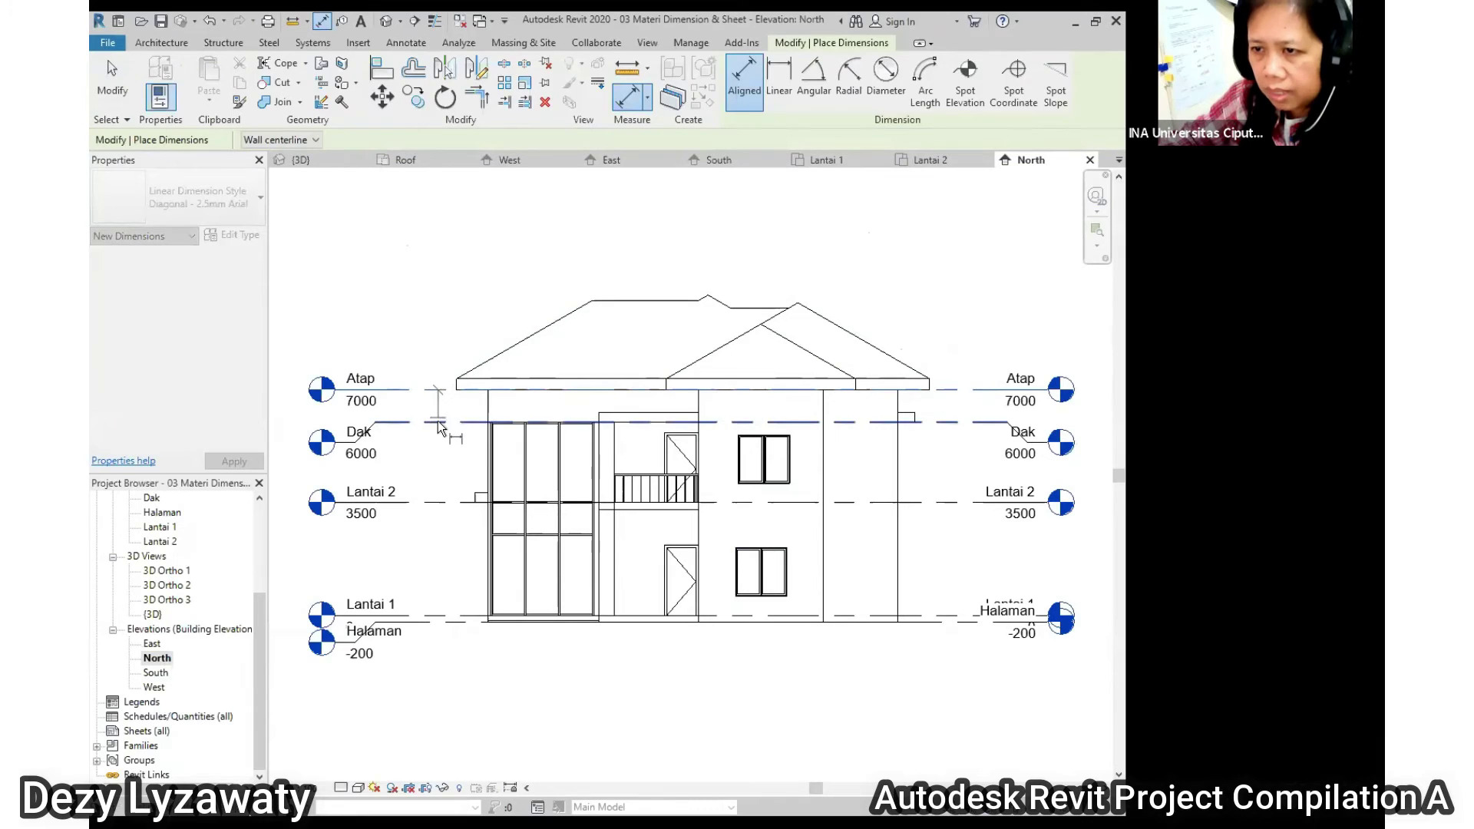
left_click(451, 502)
left_click(452, 616)
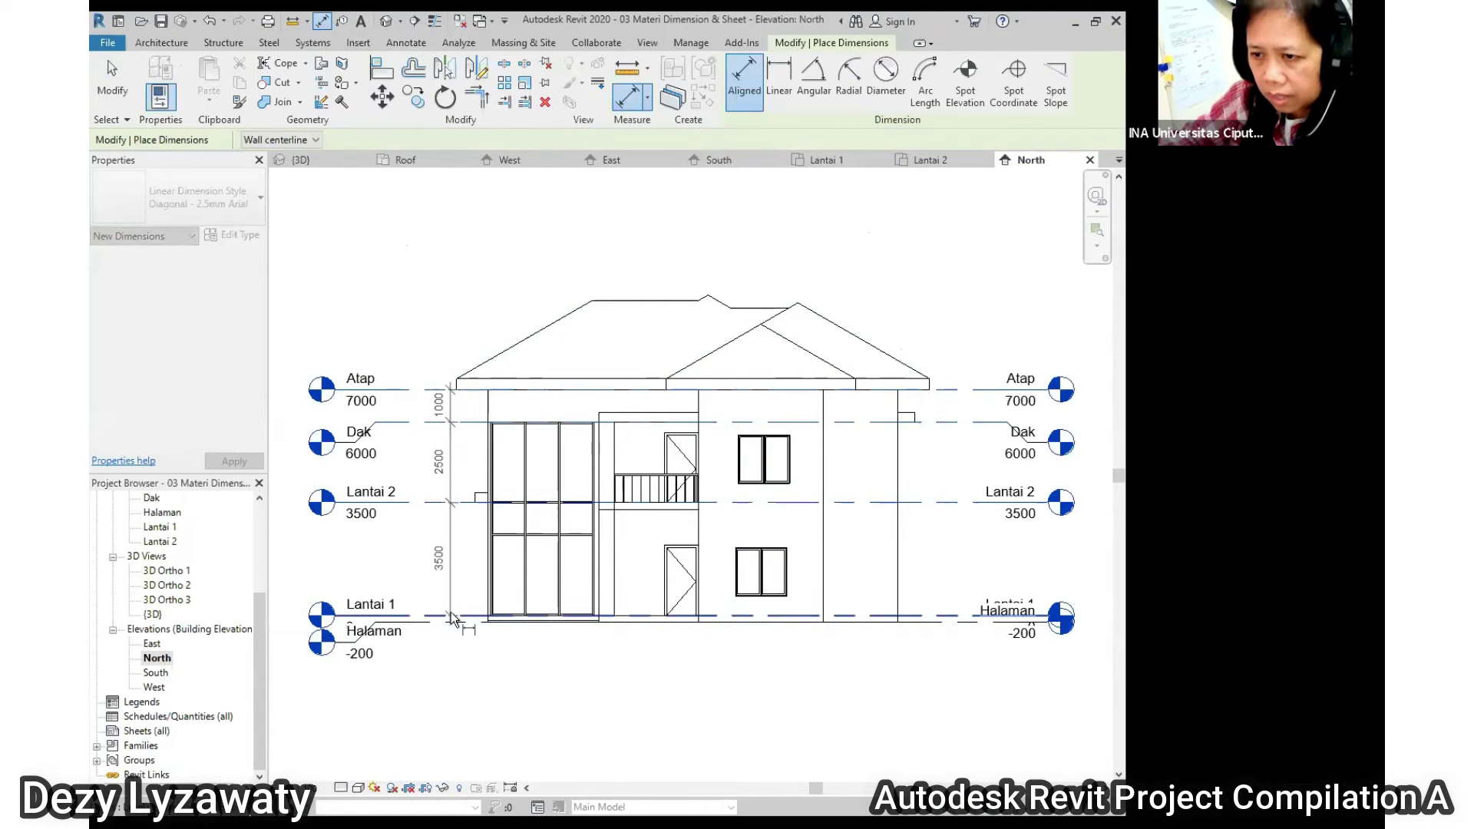
left_click(451, 622)
left_click(428, 585)
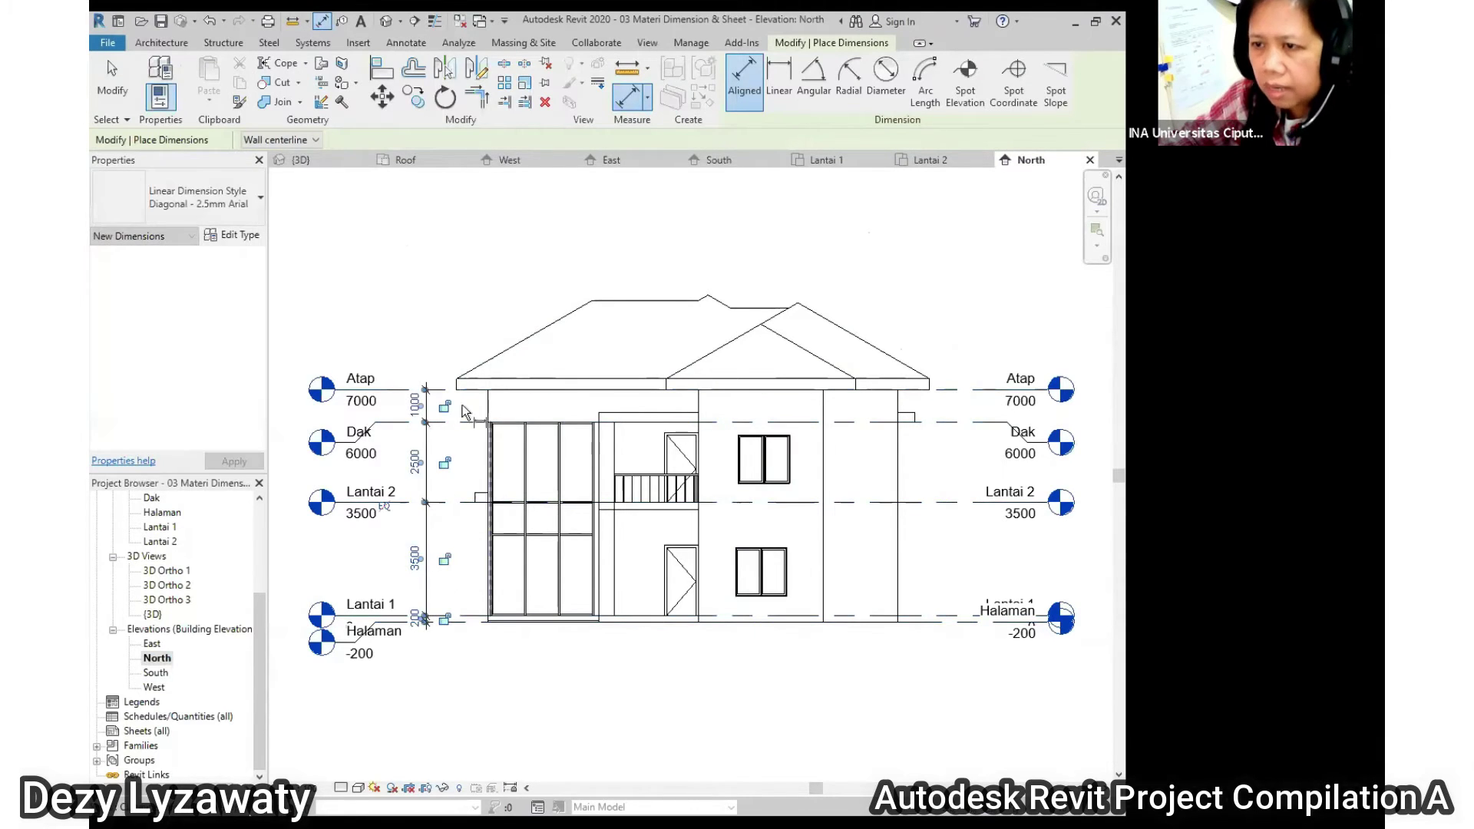
Dimension the roof height from the Atap level to the long horizontal ridge, in line with the east-side level chain
left_click(423, 390)
left_click(626, 300)
left_click(427, 415)
Dimension the west side as one aligned chain from Halaman through all levels up to the peak of the west roof
middle_click_drag(989, 684, 712, 605)
left_click(689, 540)
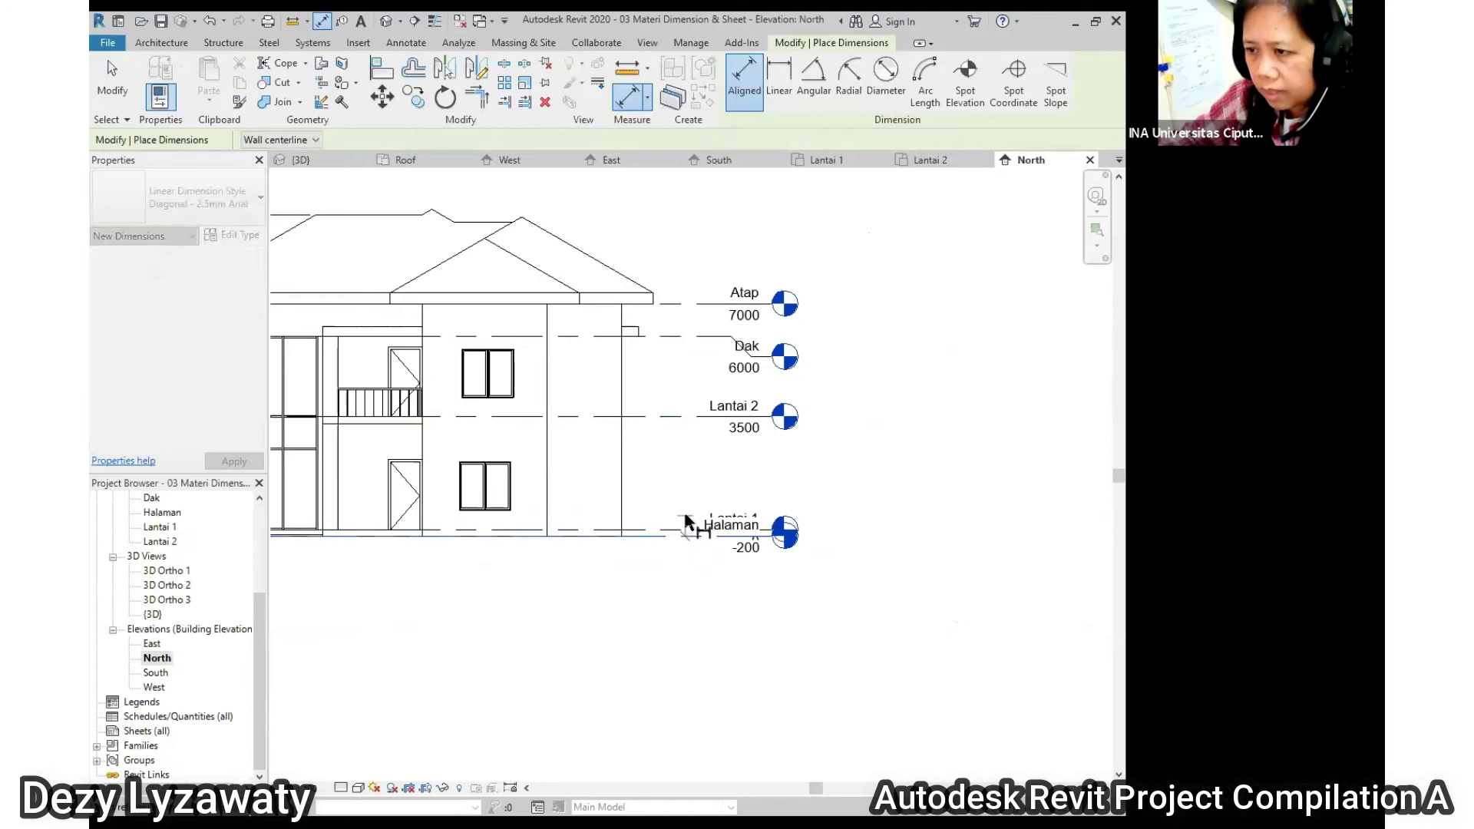
left_click(690, 416)
left_click(689, 336)
left_click(690, 303)
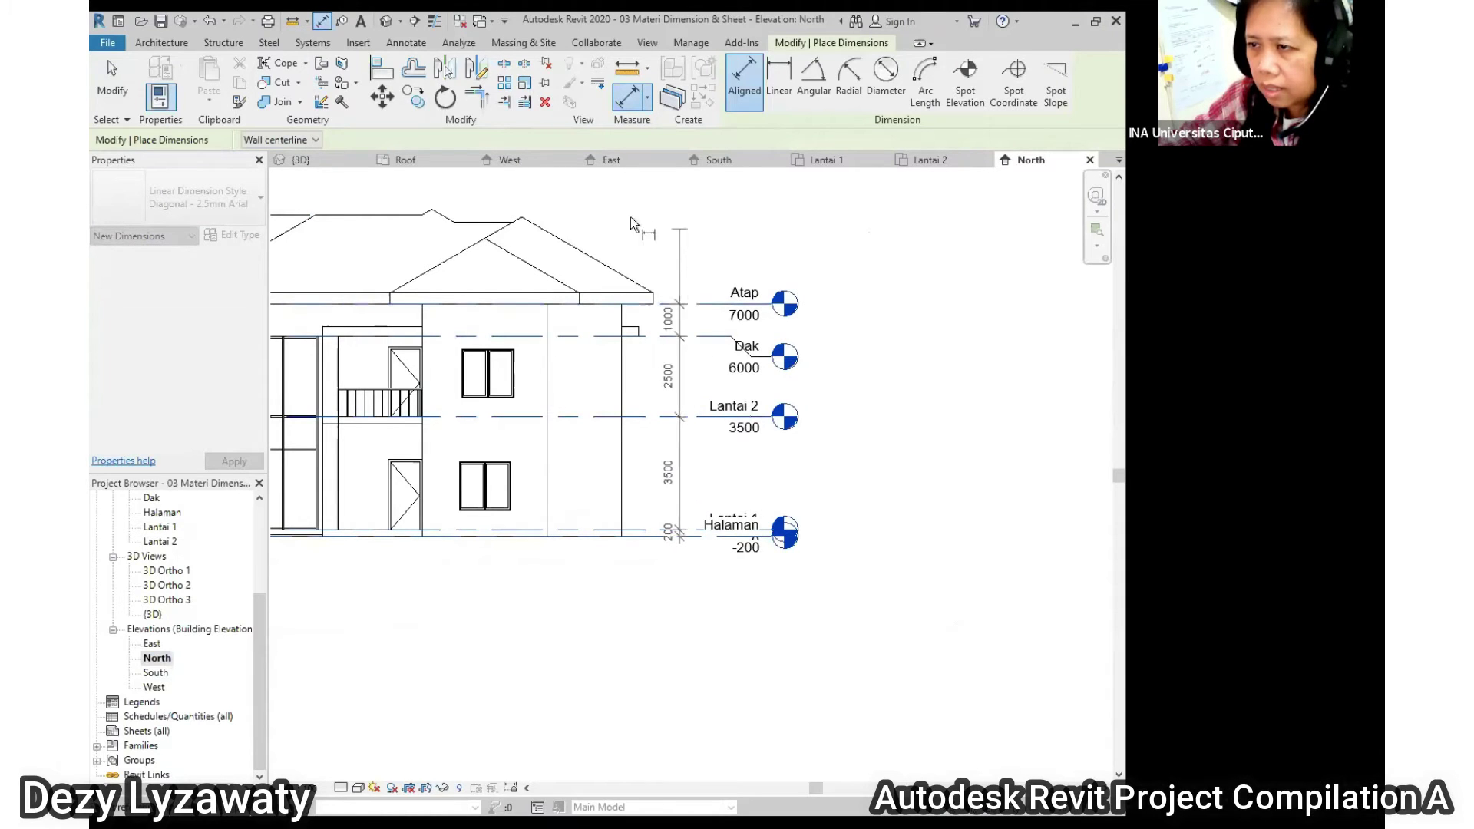
left_click(521, 218)
left_click(694, 224)
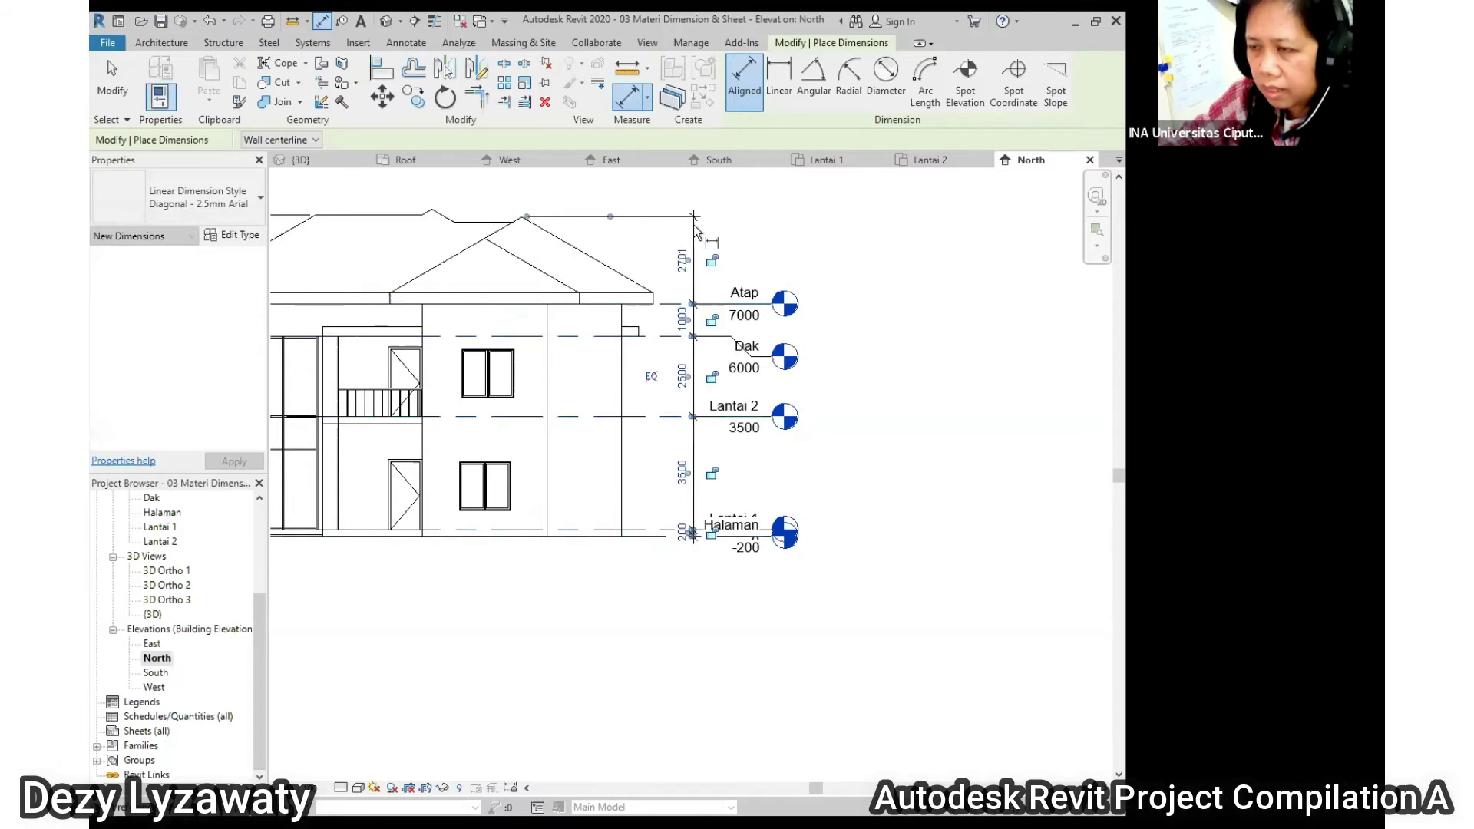
Dimension the glazed bay's width between the centerlines of the east outer wall and the wall beside the balcony, placed below the house
scroll(605, 551, "down", 3)
scroll(395, 541, "up", 4)
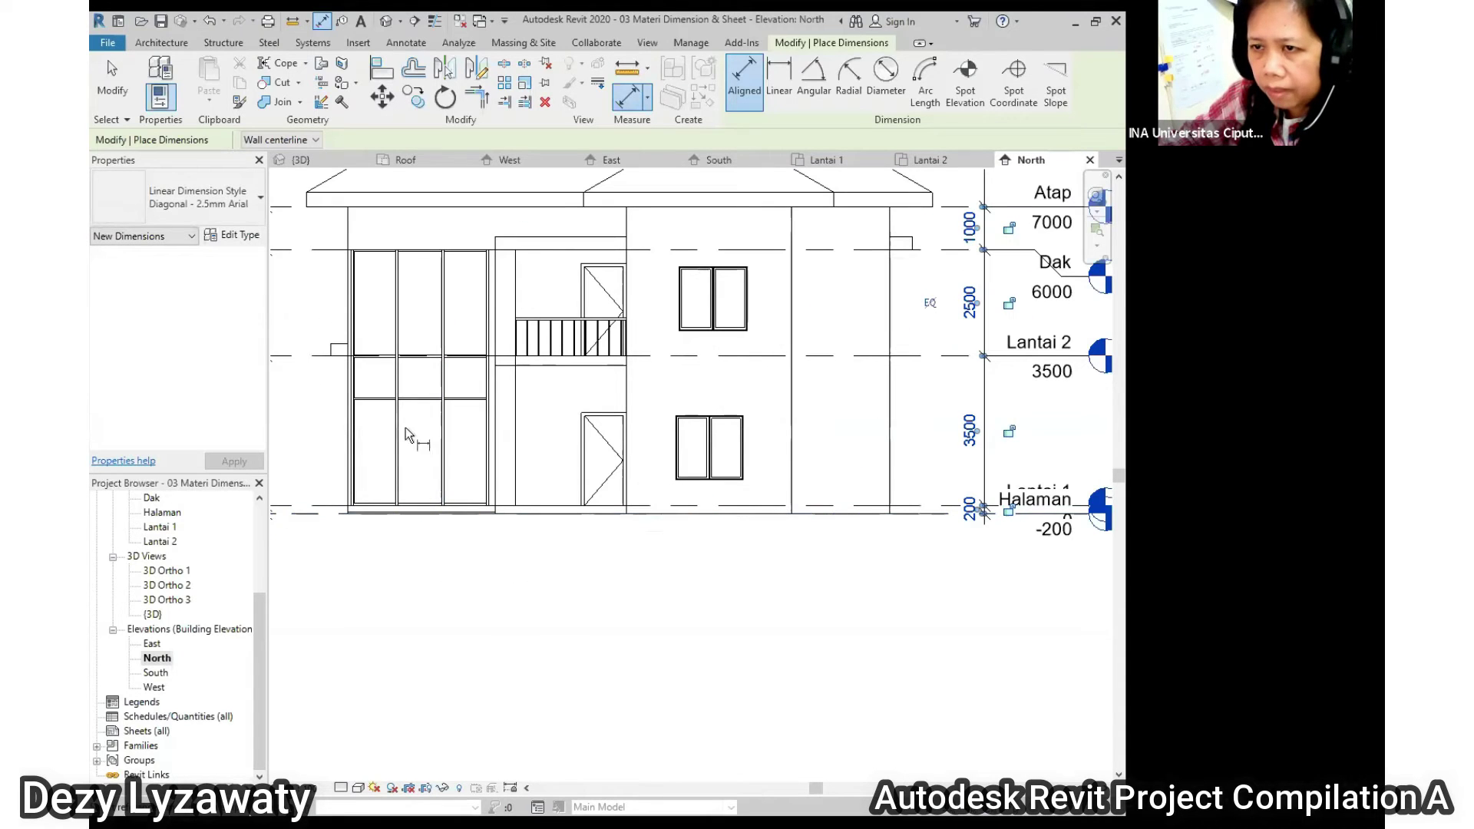
left_click(348, 246)
left_click(502, 287)
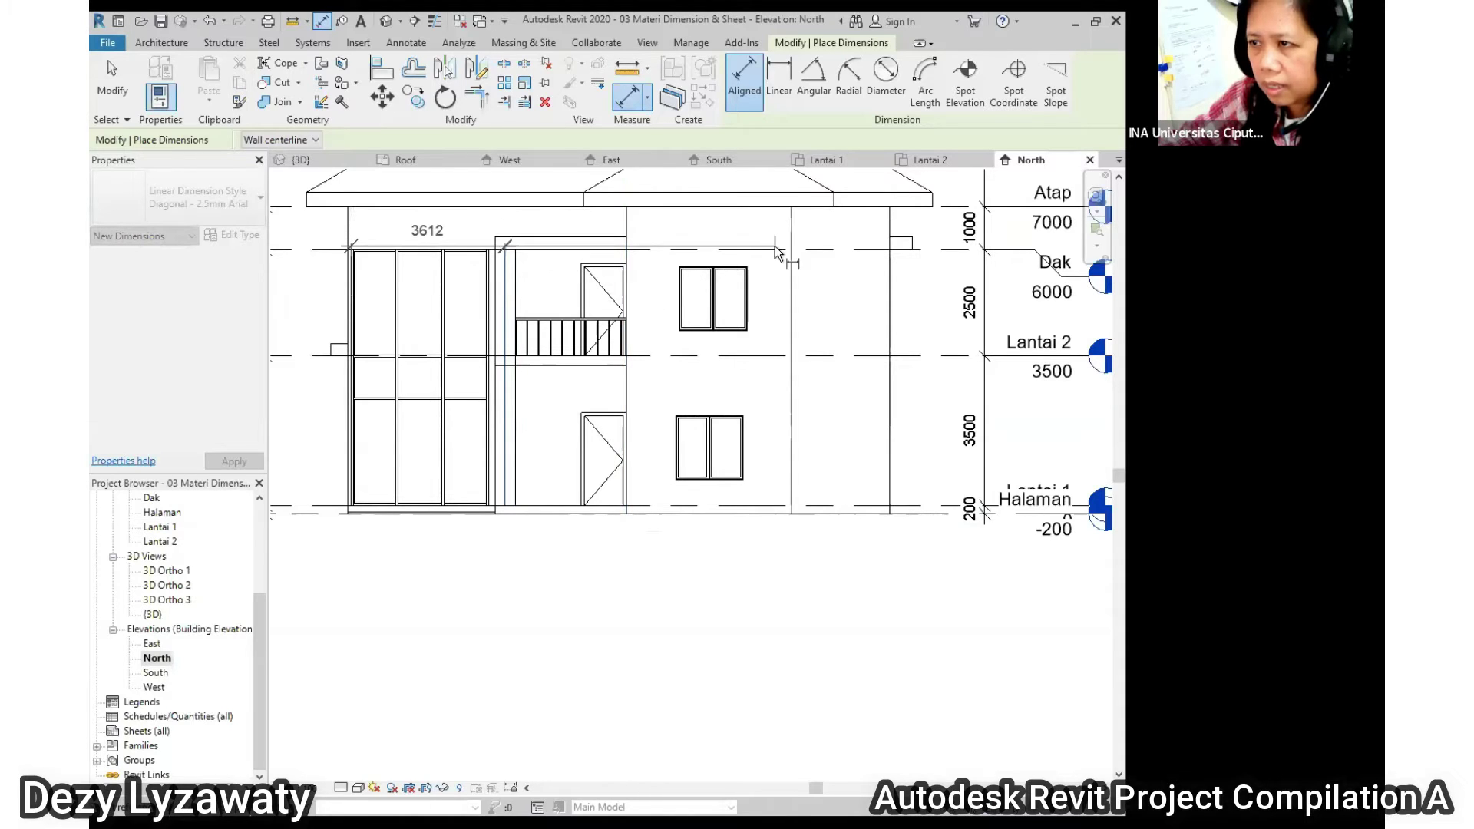
scroll(669, 328, "down", 2)
scroll(568, 527, "up", 2)
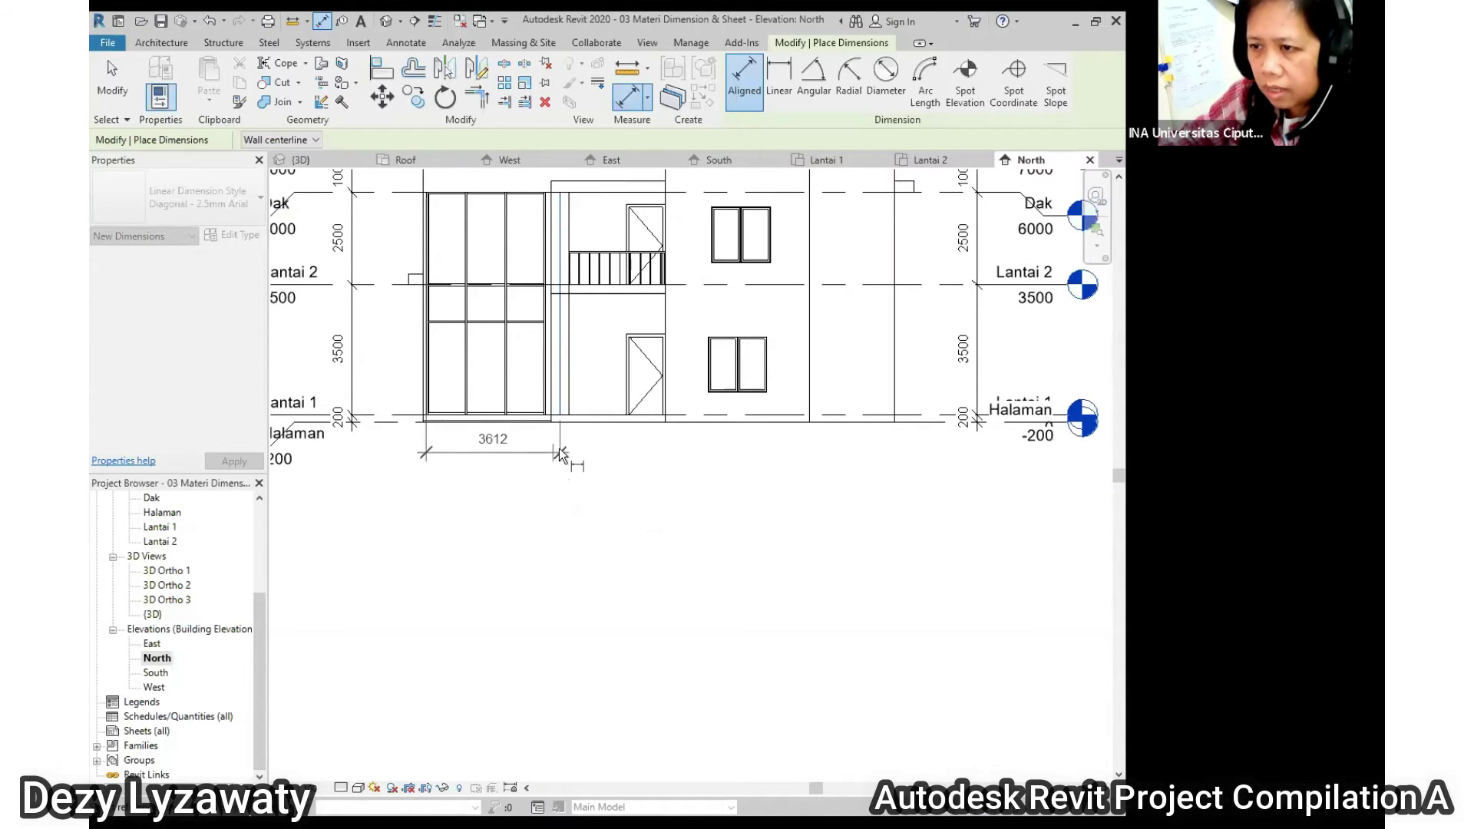
left_click(565, 462)
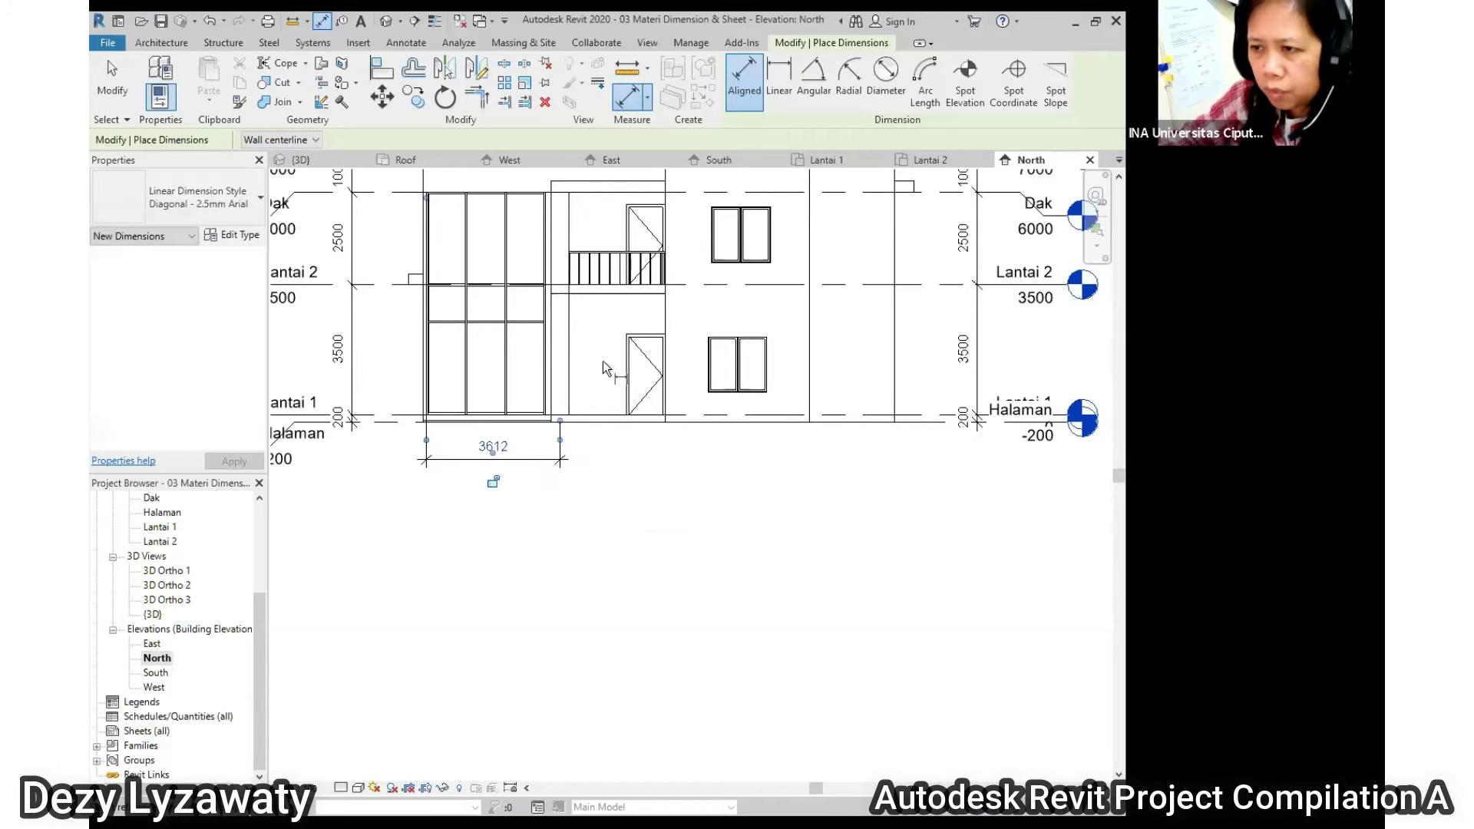
Continue the width dimensions with a chain from the wall beside the balcony to the west outer wall, aligned with the glazed bay's dimension
left_click(561, 404)
left_click(671, 405)
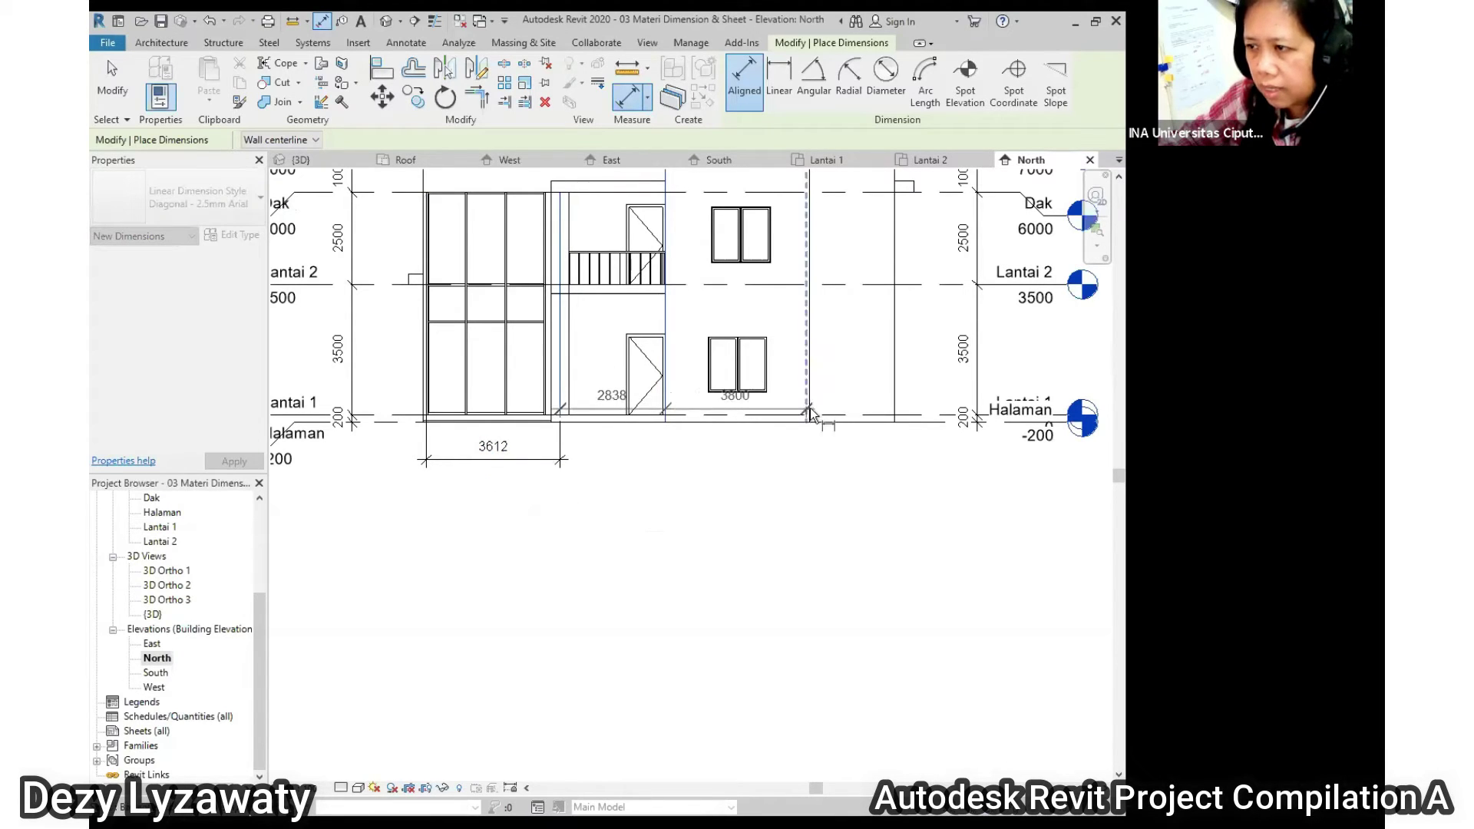
left_click(811, 414)
left_click(900, 401)
left_click(764, 484)
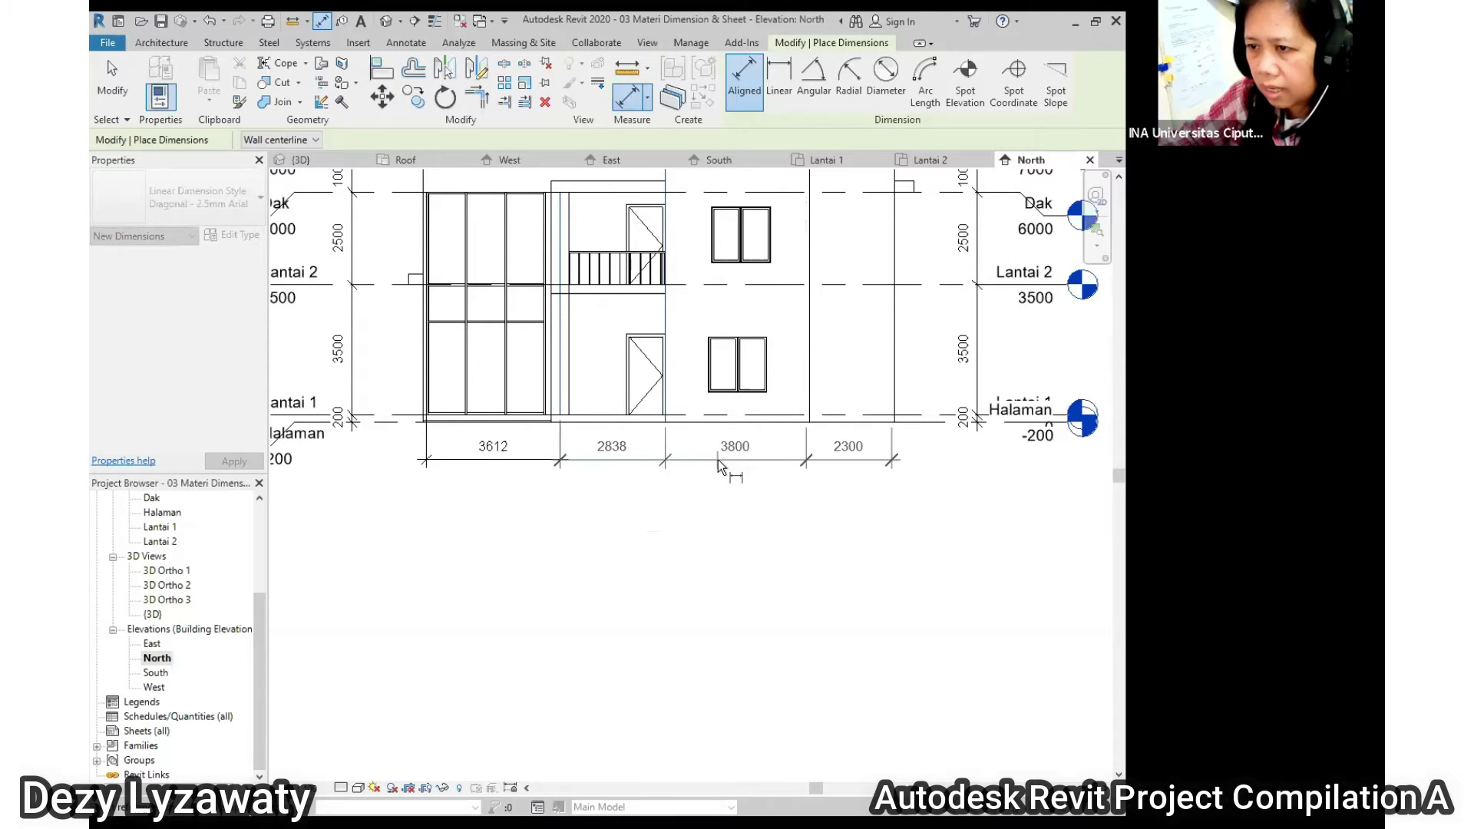
Add an overall aligned dimension between the two outermost wall centerlines, placed below the North elevation's width chain
middle_click_drag(427, 416, 406, 593)
left_click(403, 362)
left_click(875, 421)
scroll(872, 376, "down", 2)
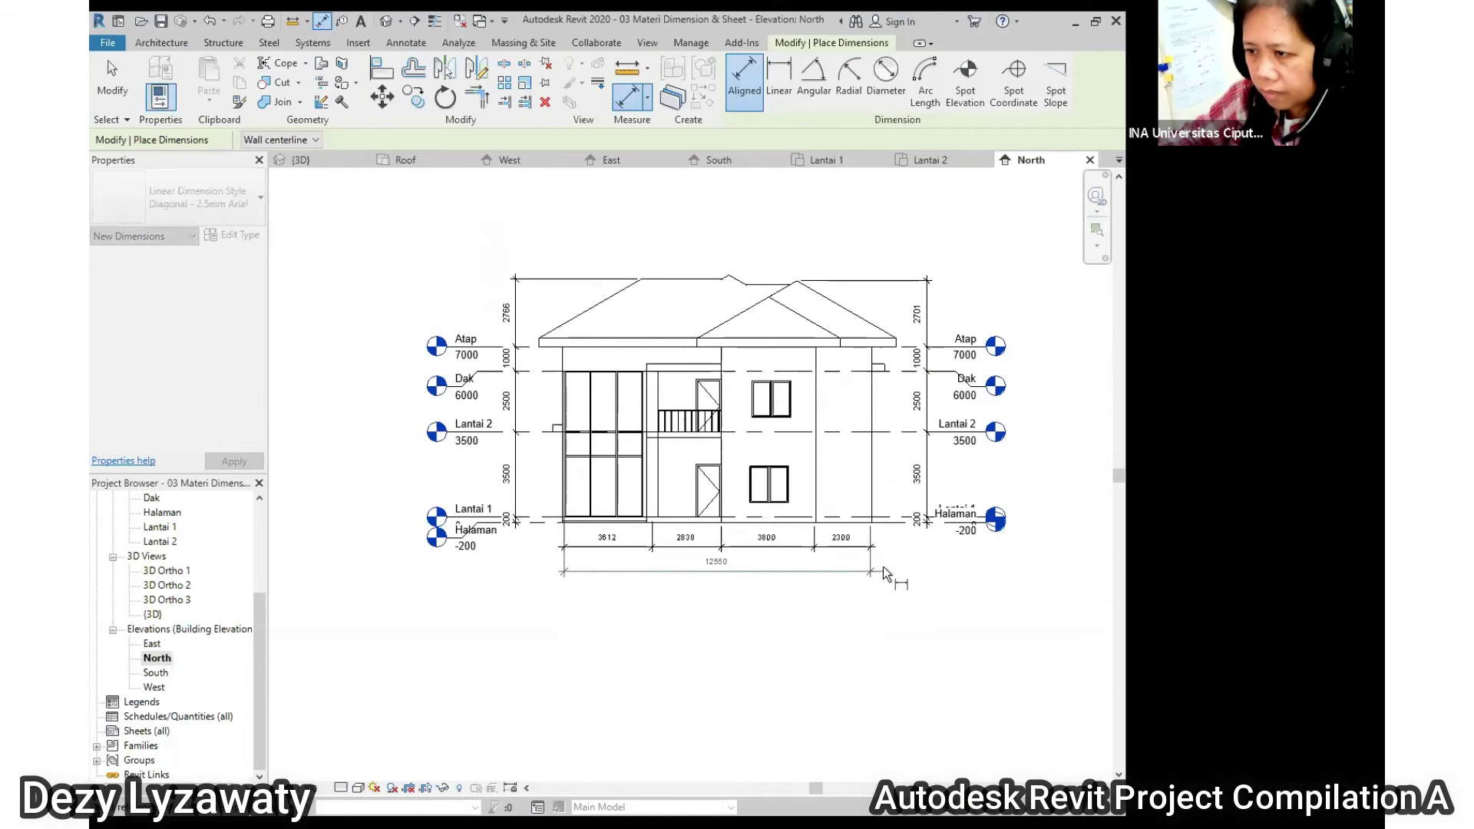
left_click(883, 567)
scroll(657, 394, "up", 1)
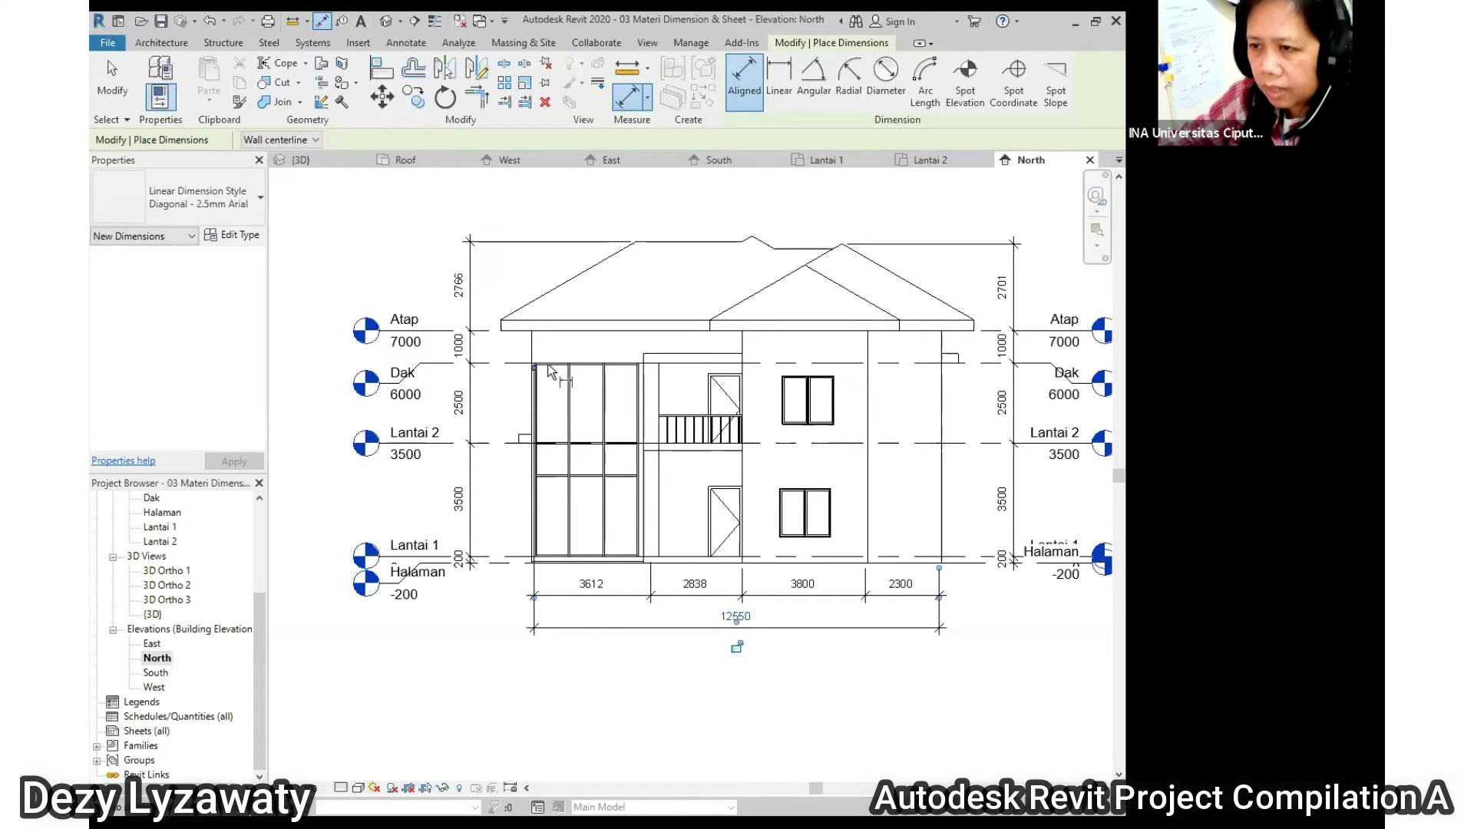
Dimension the height from the balcony slab's underside to the top of the railing, placed between the balcony and the windows
scroll(680, 407, "up", 3)
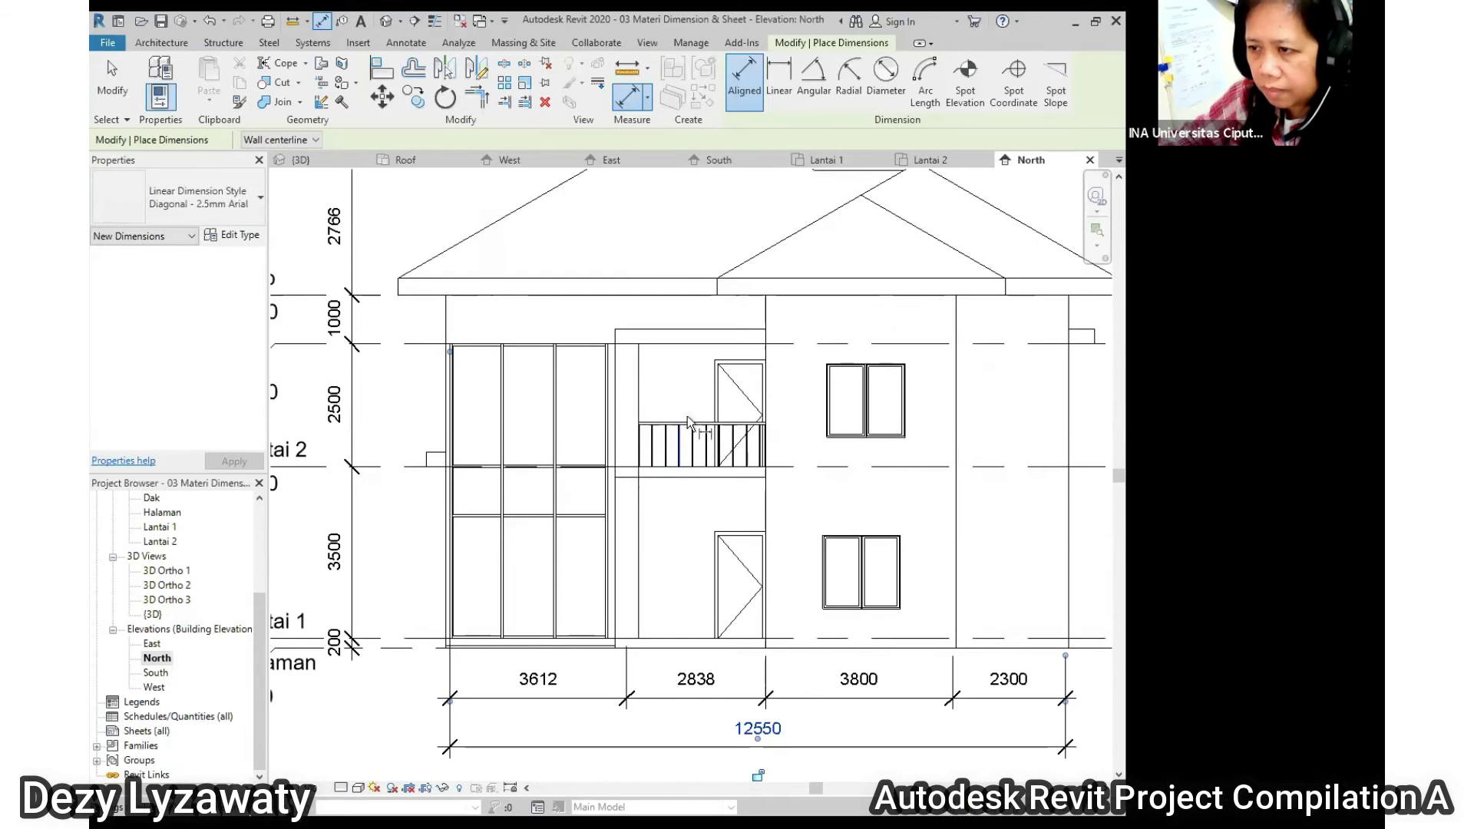
left_click(715, 477)
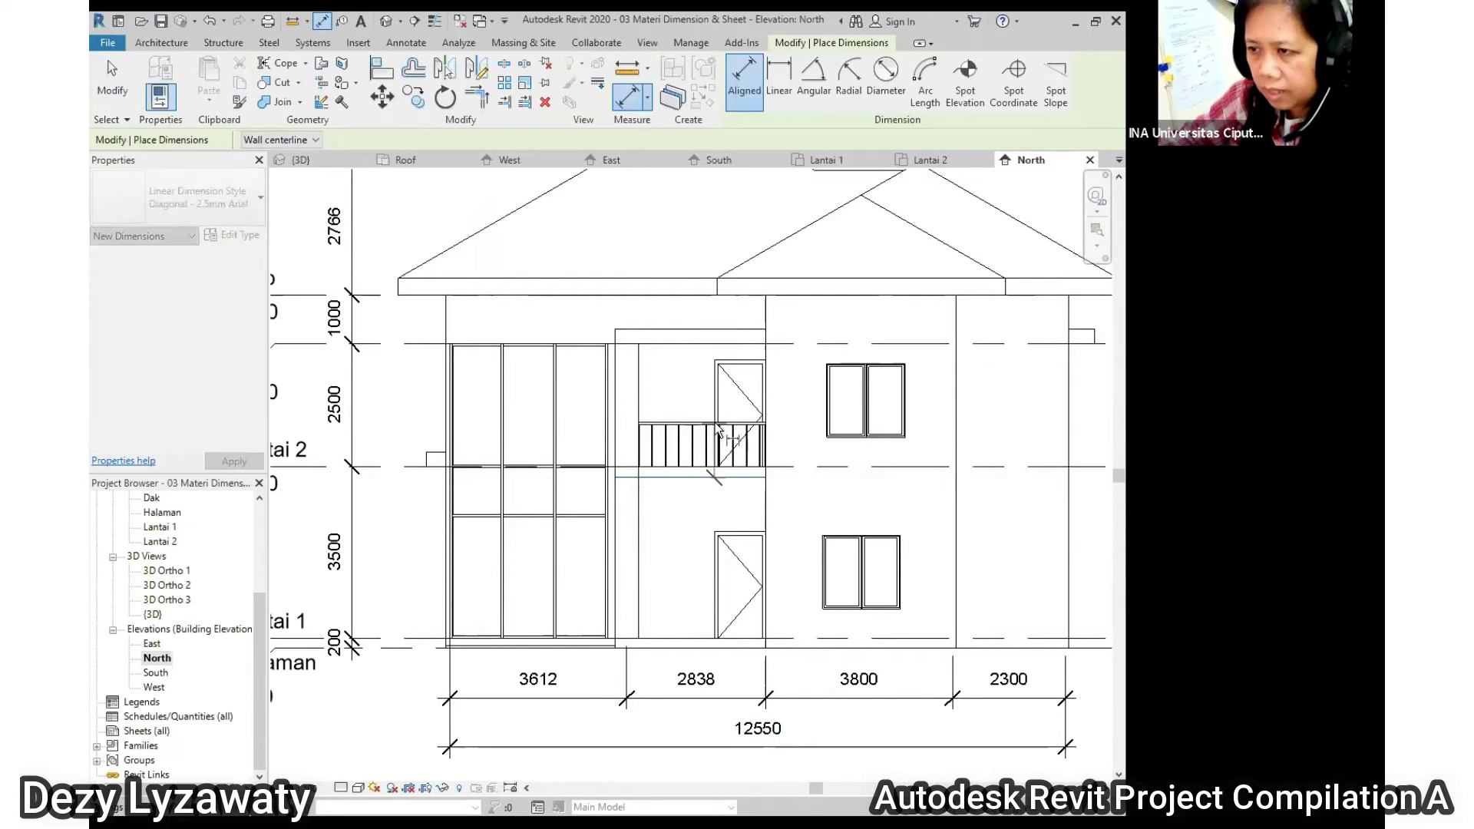
scroll(672, 414, "up", 2)
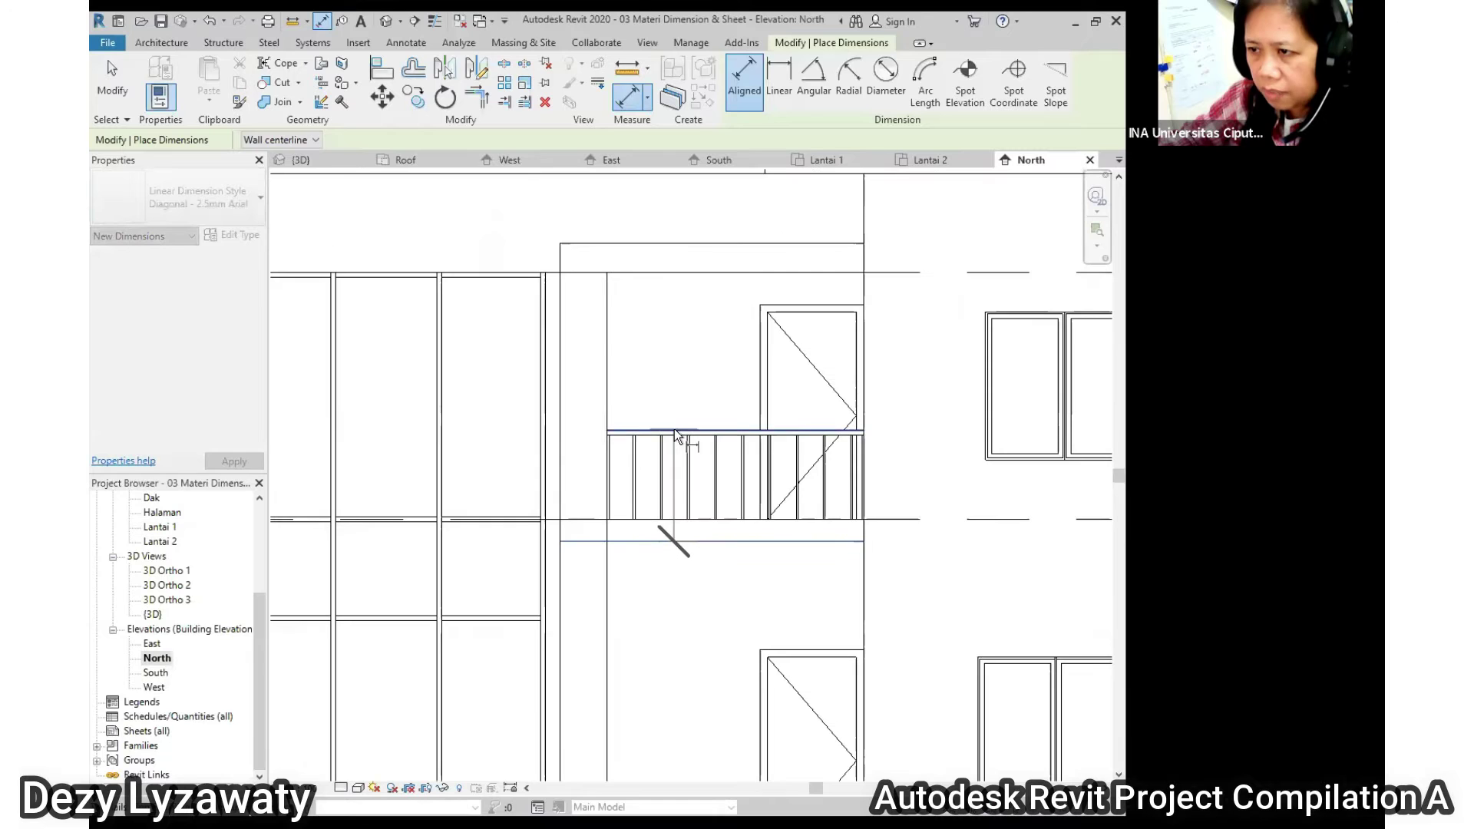
left_click(674, 428)
scroll(566, 393, "down", 1)
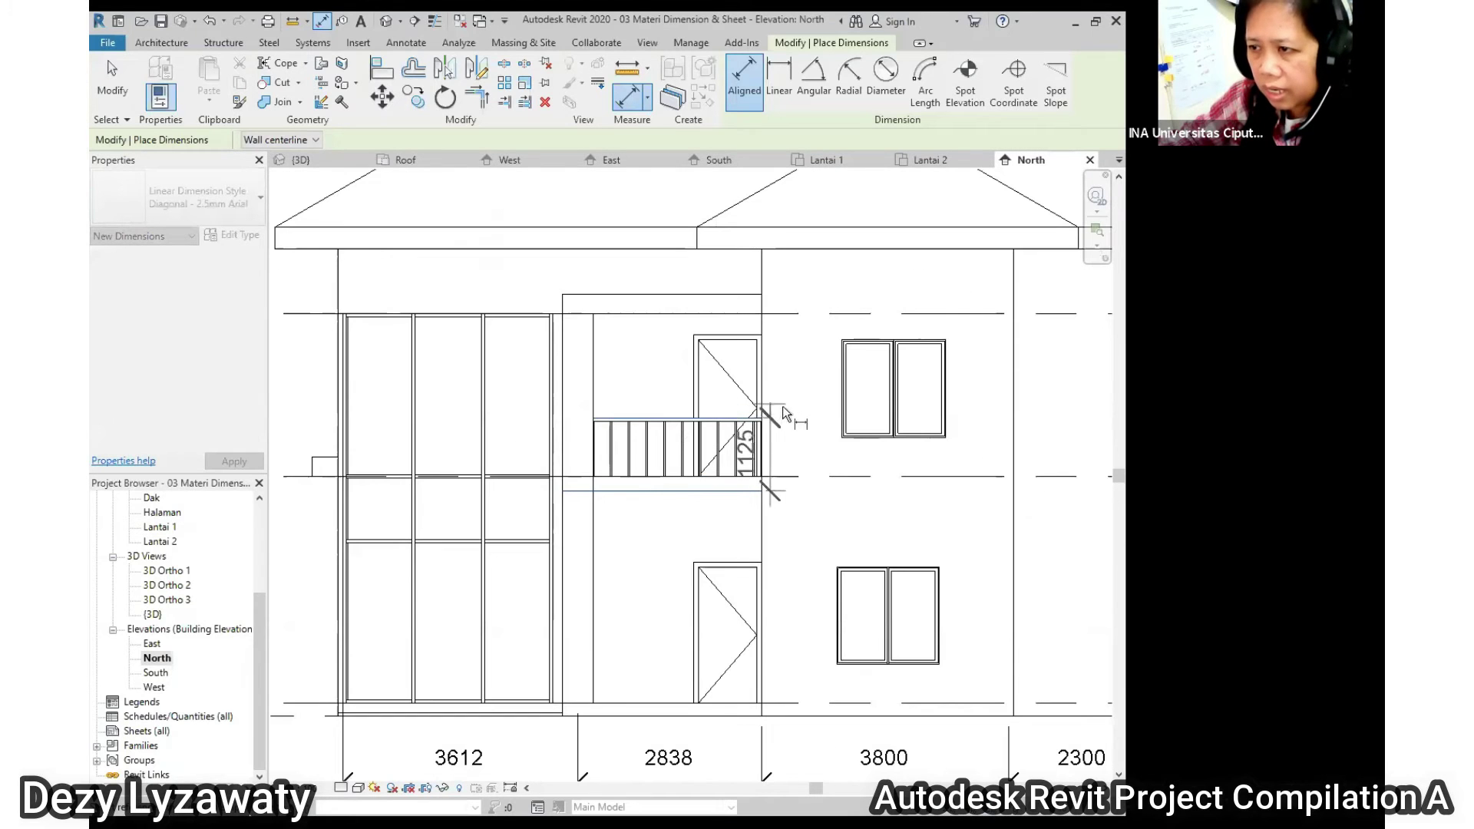
left_click(812, 457)
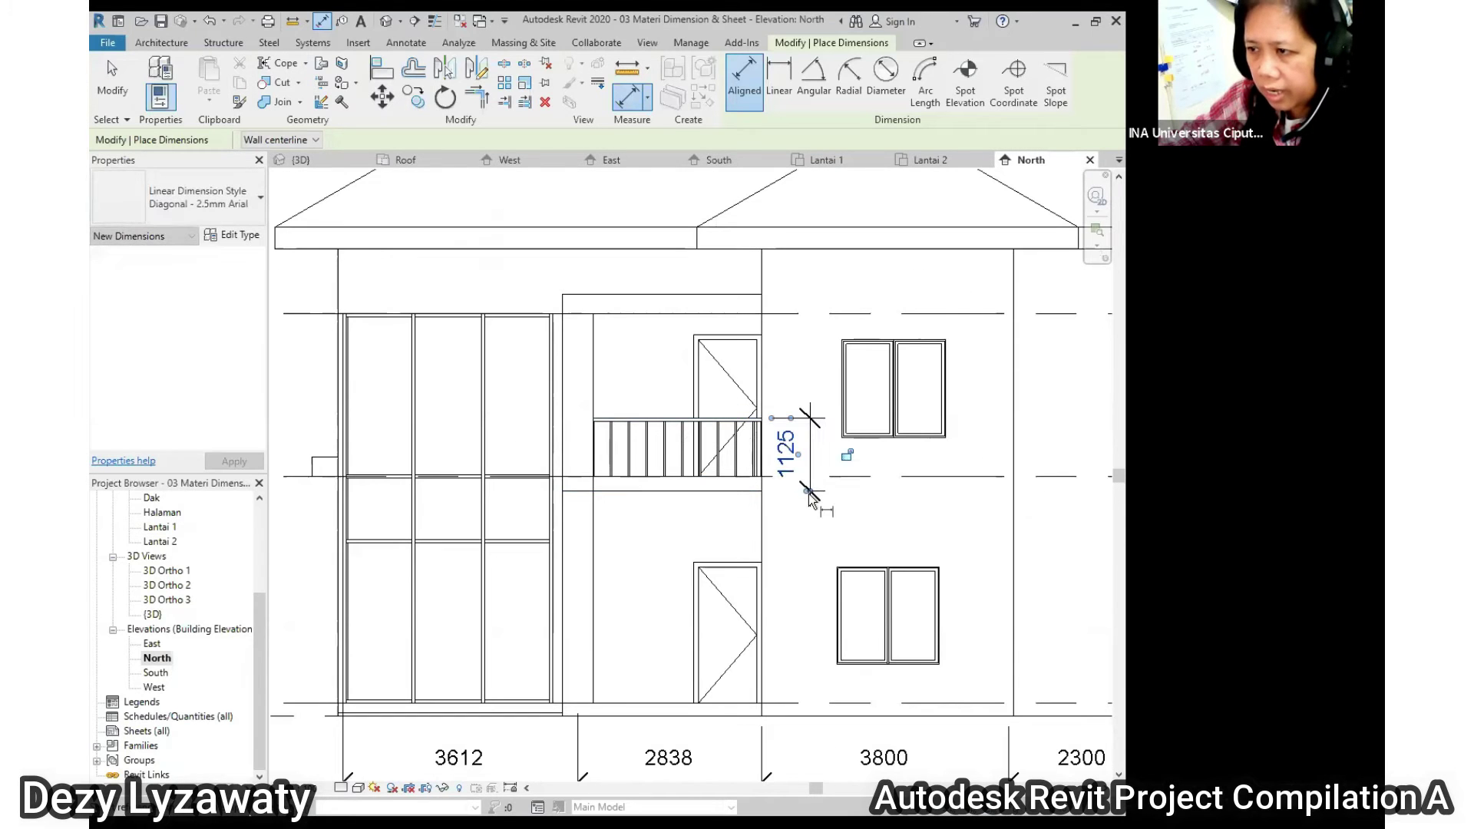
Dimension the height from the balcony slab's underside down to the Lantai 1 level, in line with the railing dimension
left_click(749, 497)
scroll(749, 497, "down", 2)
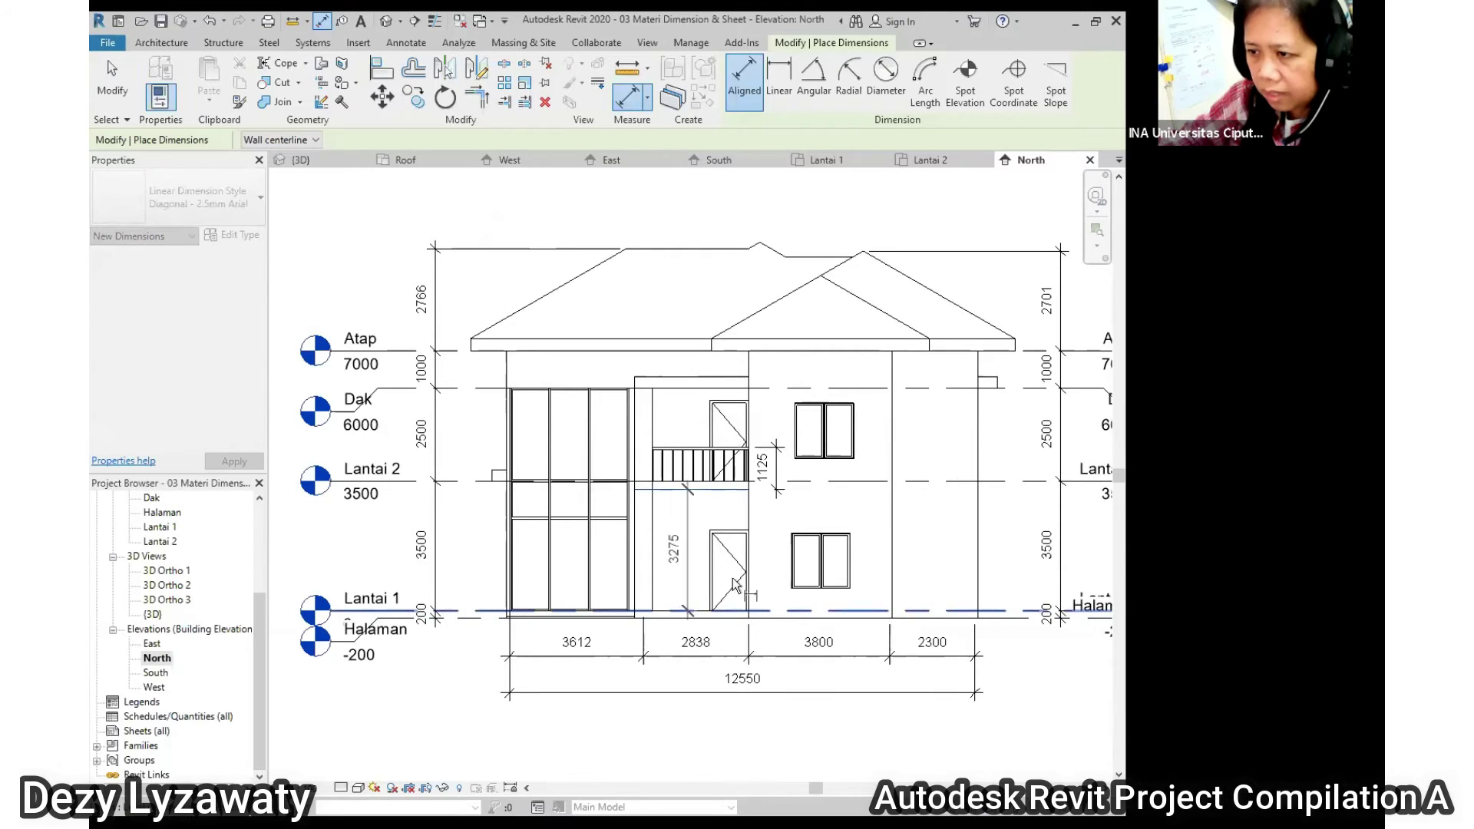
left_click(776, 519)
Dimension the vertical distance between the upper window's sill and the lower window's head, placed beside the windows
scroll(887, 485, "up", 2)
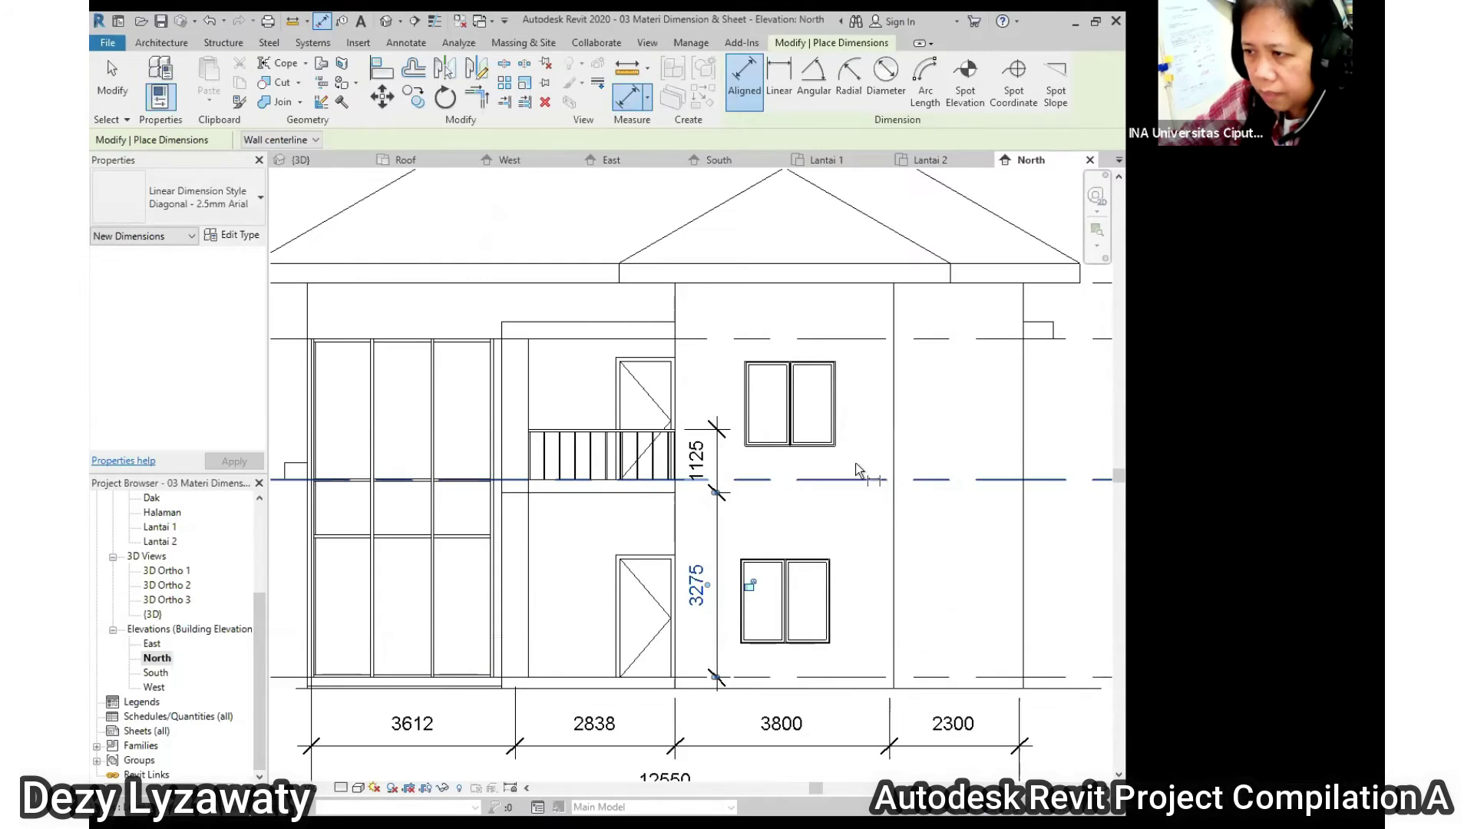
left_click(824, 451)
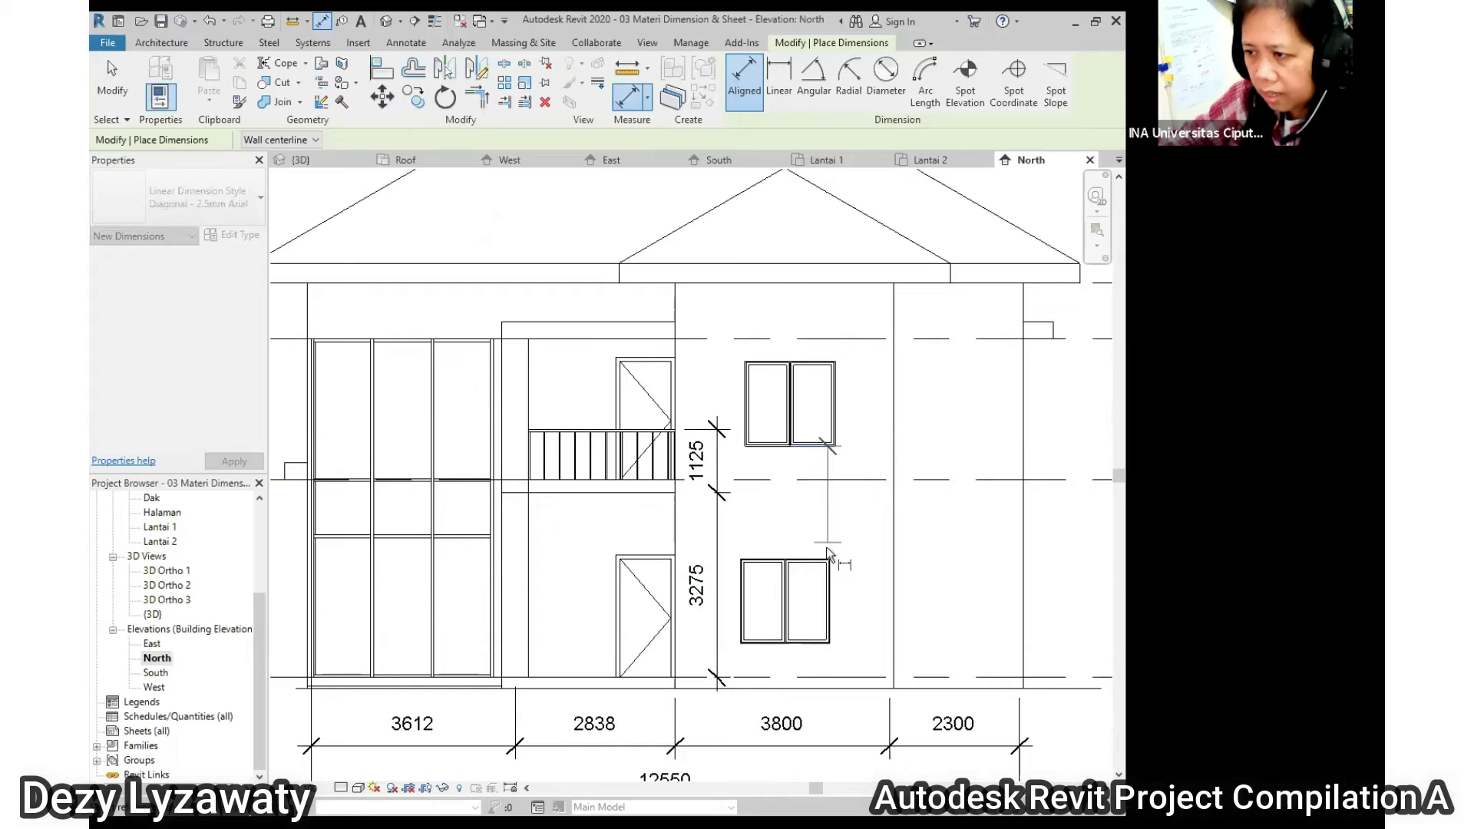
left_click(850, 550)
left_click(864, 549)
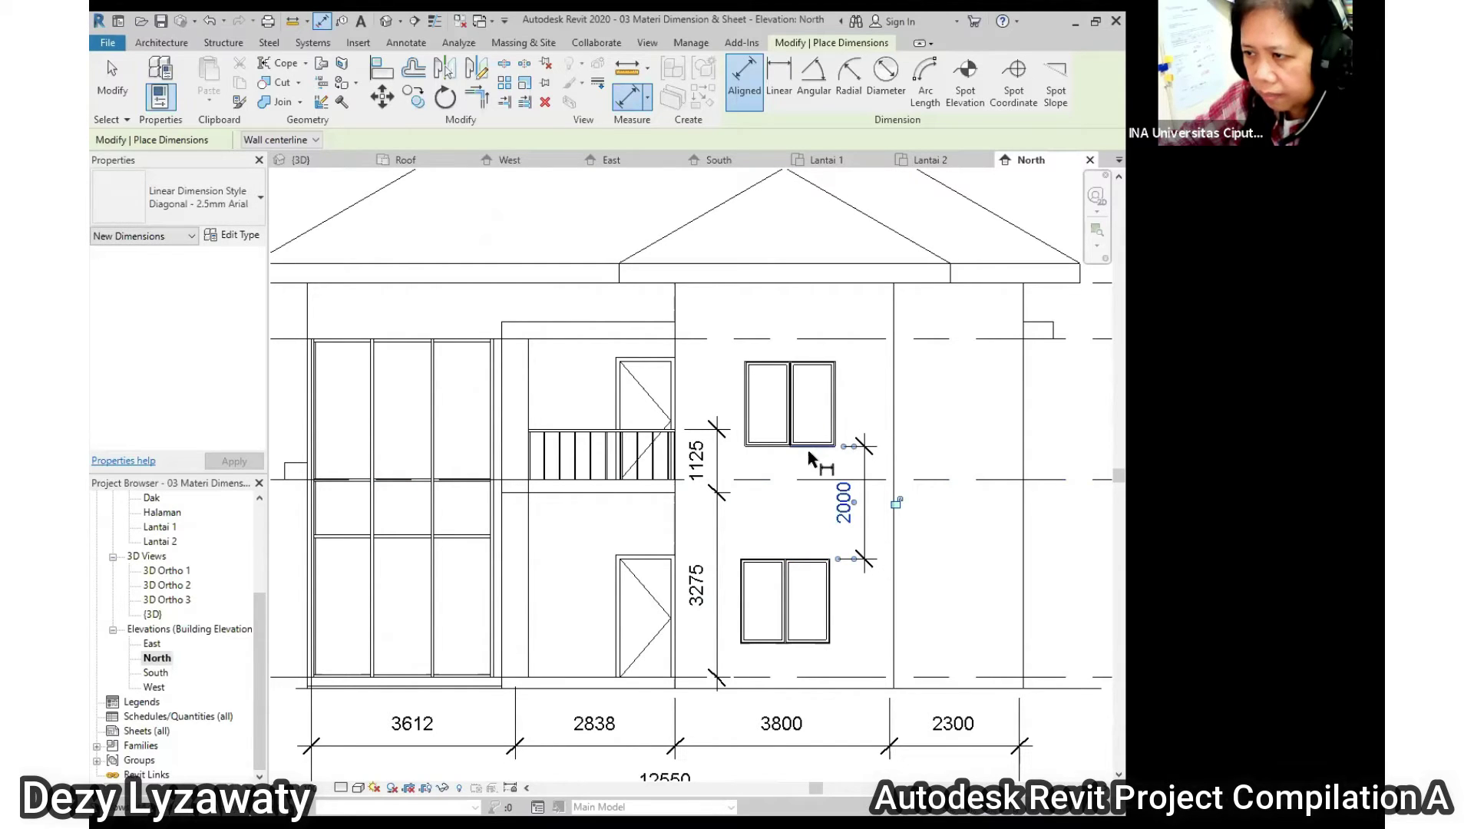
Dimension the upper window's height and the distance from its head to the roof's underside, in line with the dimension between the windows
left_click(809, 451)
left_click(830, 360)
left_click(868, 462)
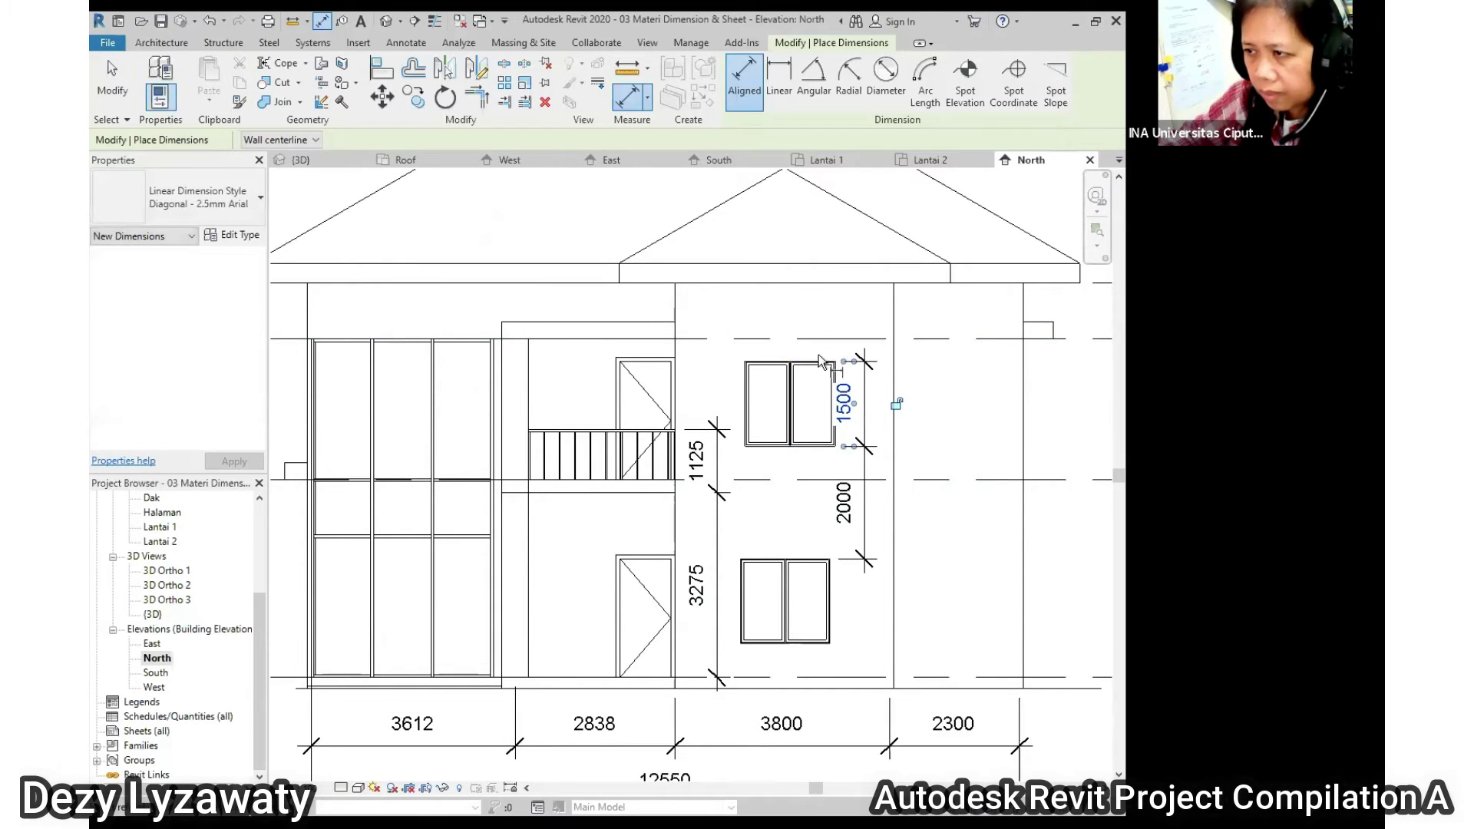
left_click(823, 361)
left_click(834, 289)
left_click(864, 396)
Dimension the lower window's height and the distance from its sill to the Halaman level as a chain aligned with the dimensions above
scroll(965, 453, "down", 1)
scroll(964, 453, "down", 2)
middle_click_drag(774, 511, 514, 347)
scroll(636, 386, "up", 3)
left_click(591, 342)
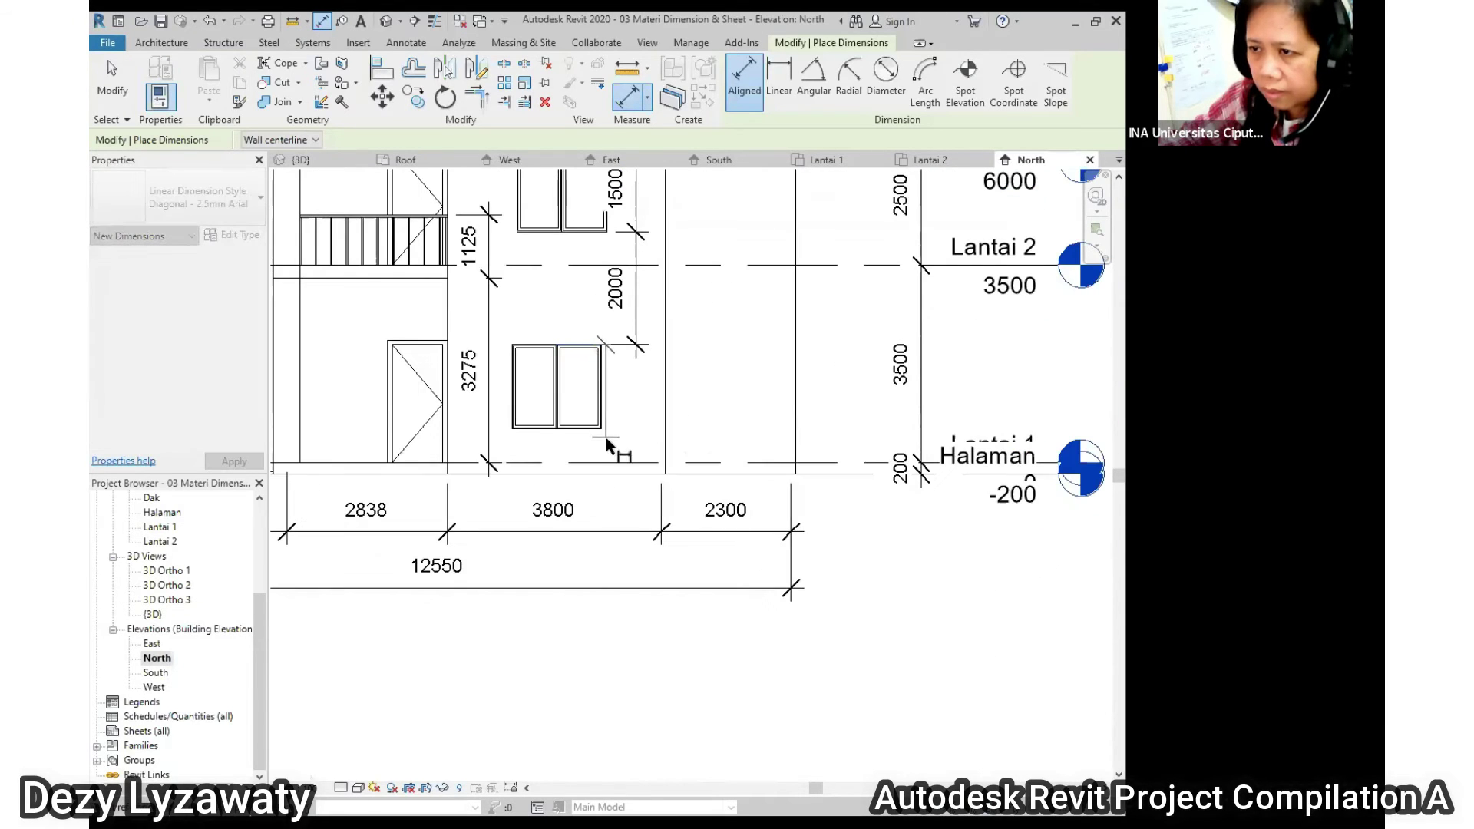
left_click(597, 429)
left_click(590, 474)
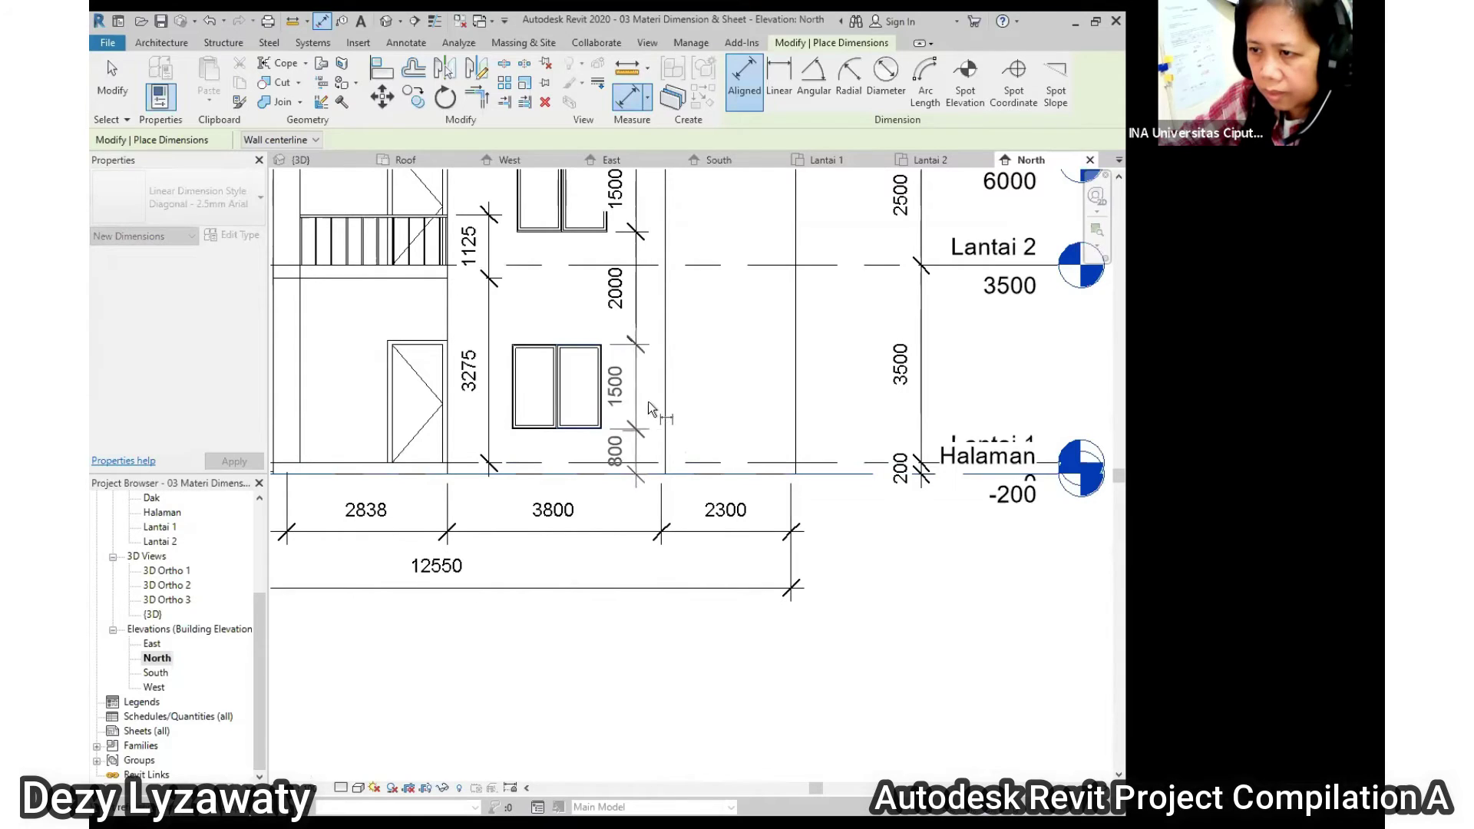
left_click(639, 407)
scroll(759, 436, "down", 3)
middle_click_drag(777, 495, 881, 646)
scroll(760, 453, "down", 2)
scroll(762, 444, "up", 2)
middle_click_drag(762, 444, 787, 415)
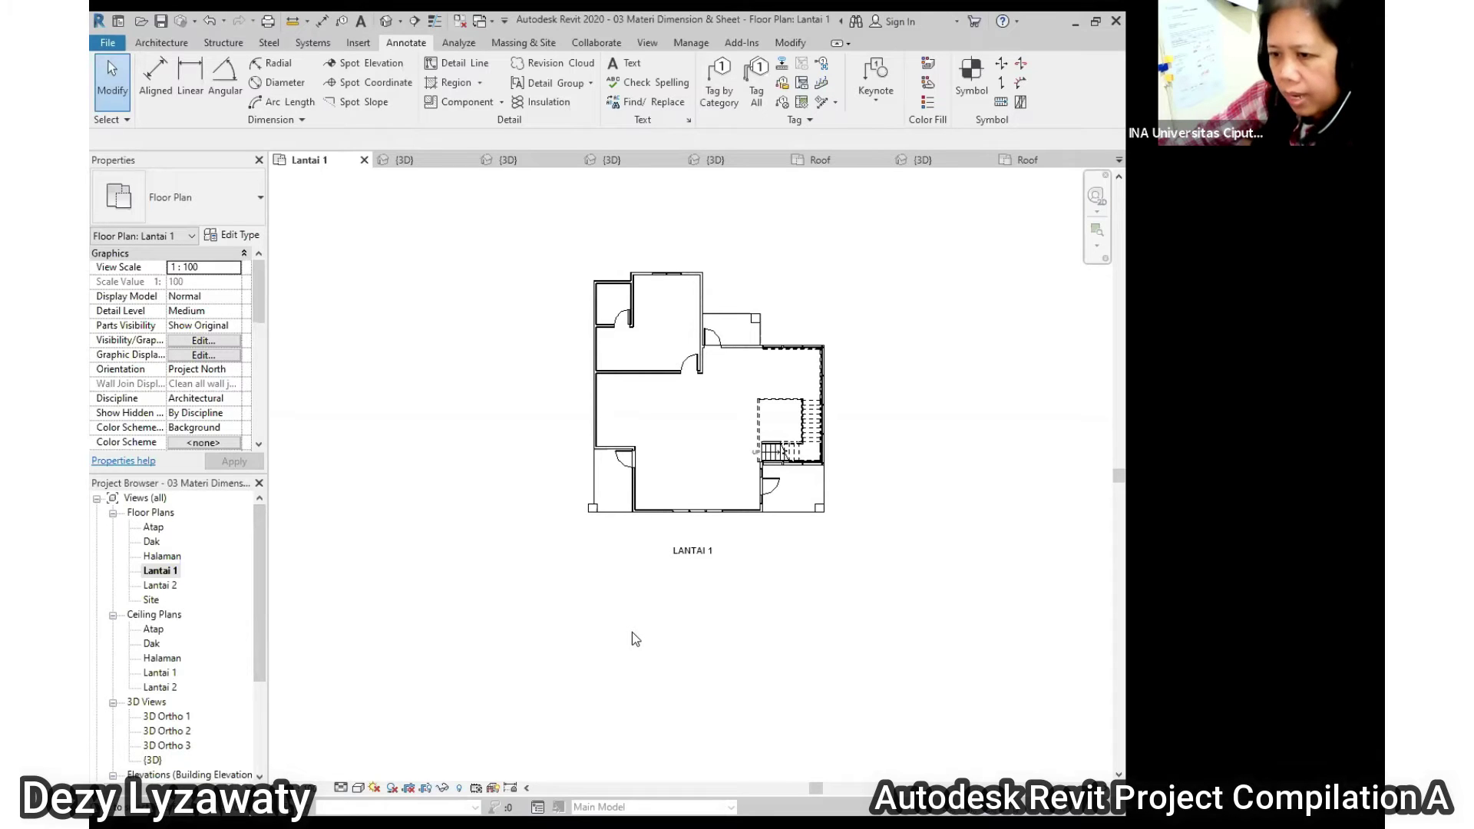
left_click_drag(263, 530, 308, 525)
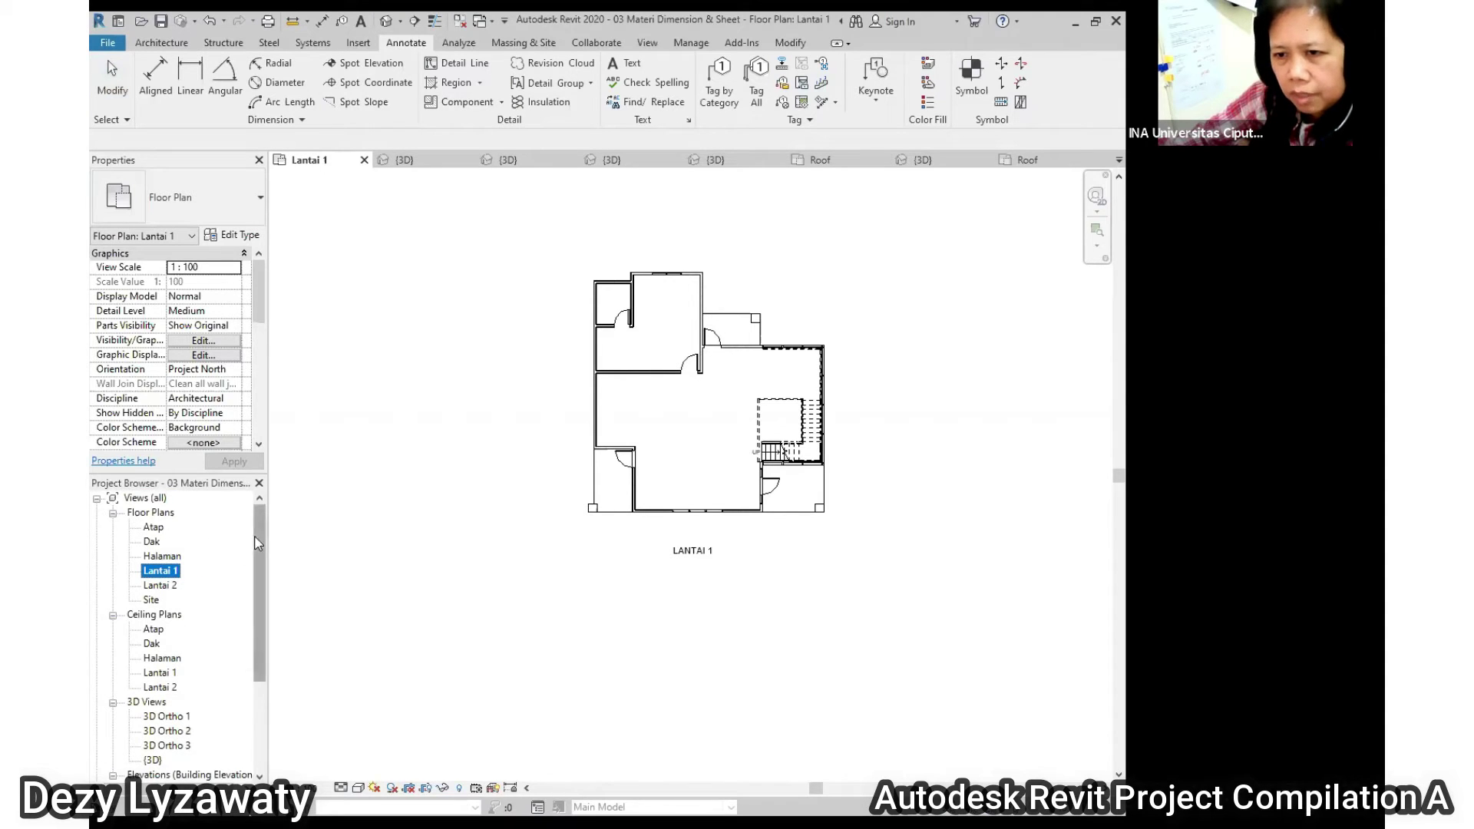
left_click_drag(258, 535, 261, 618)
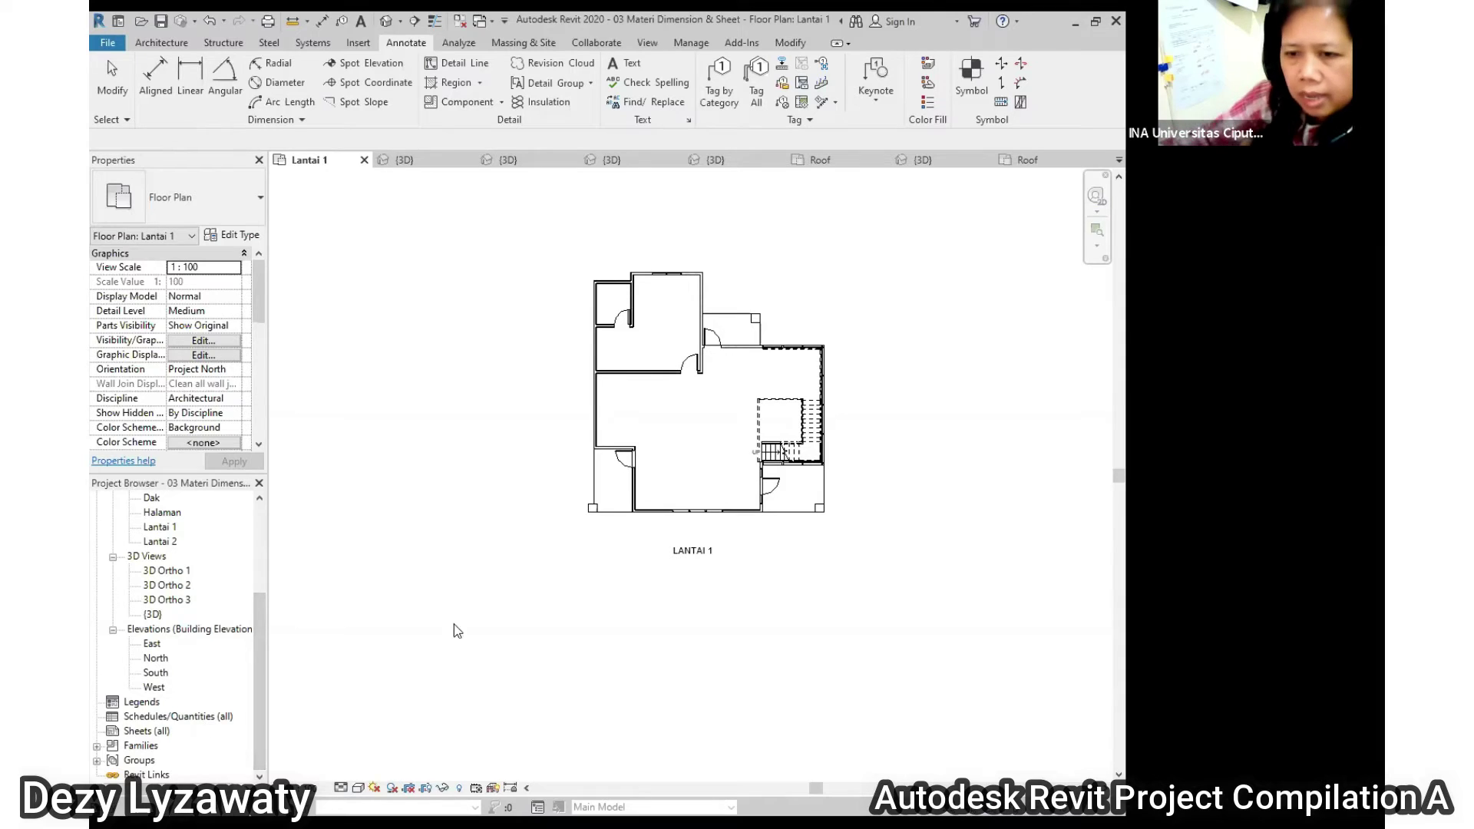
left_click(150, 734)
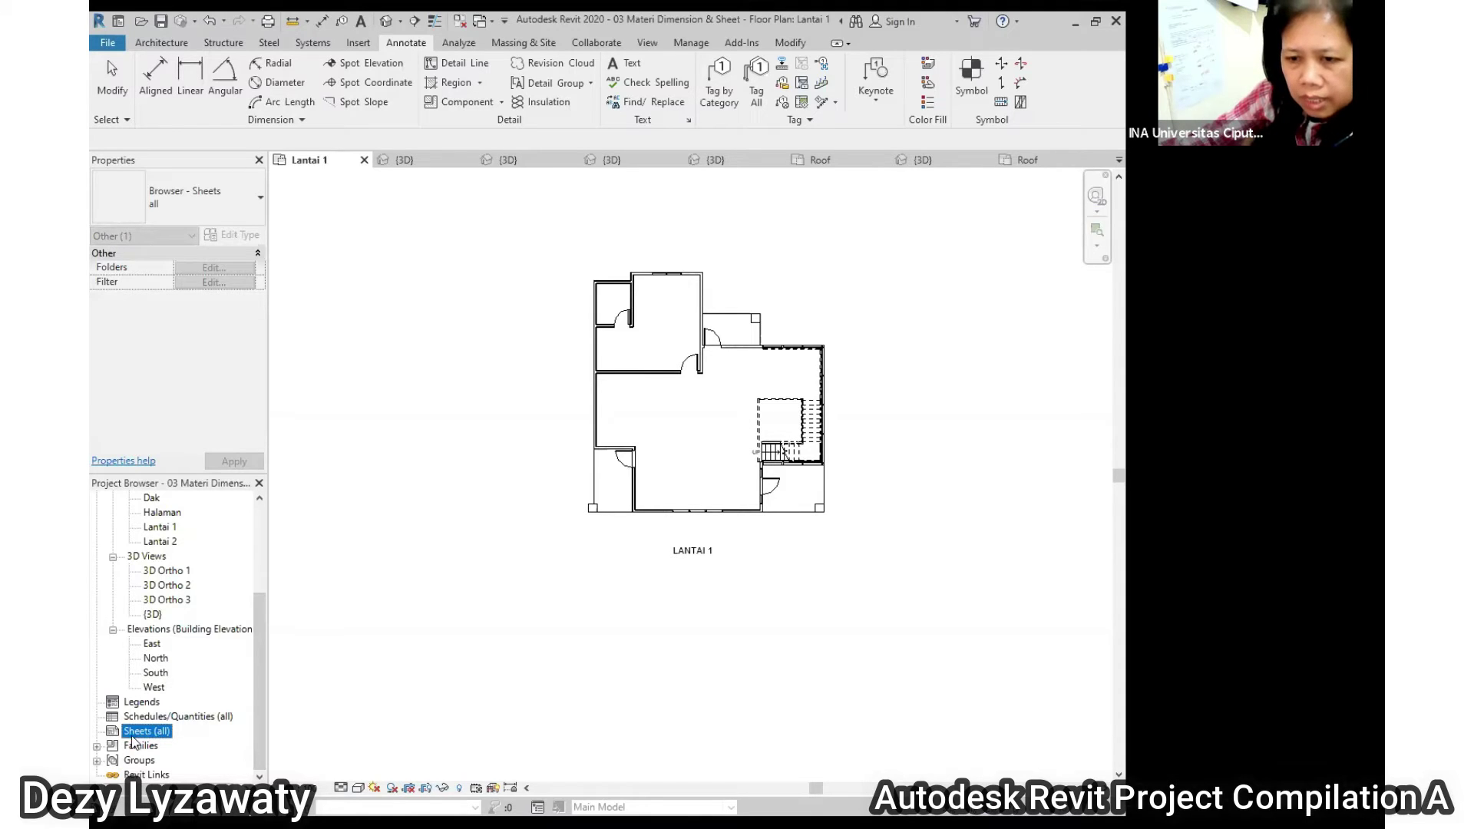
right_click(149, 737)
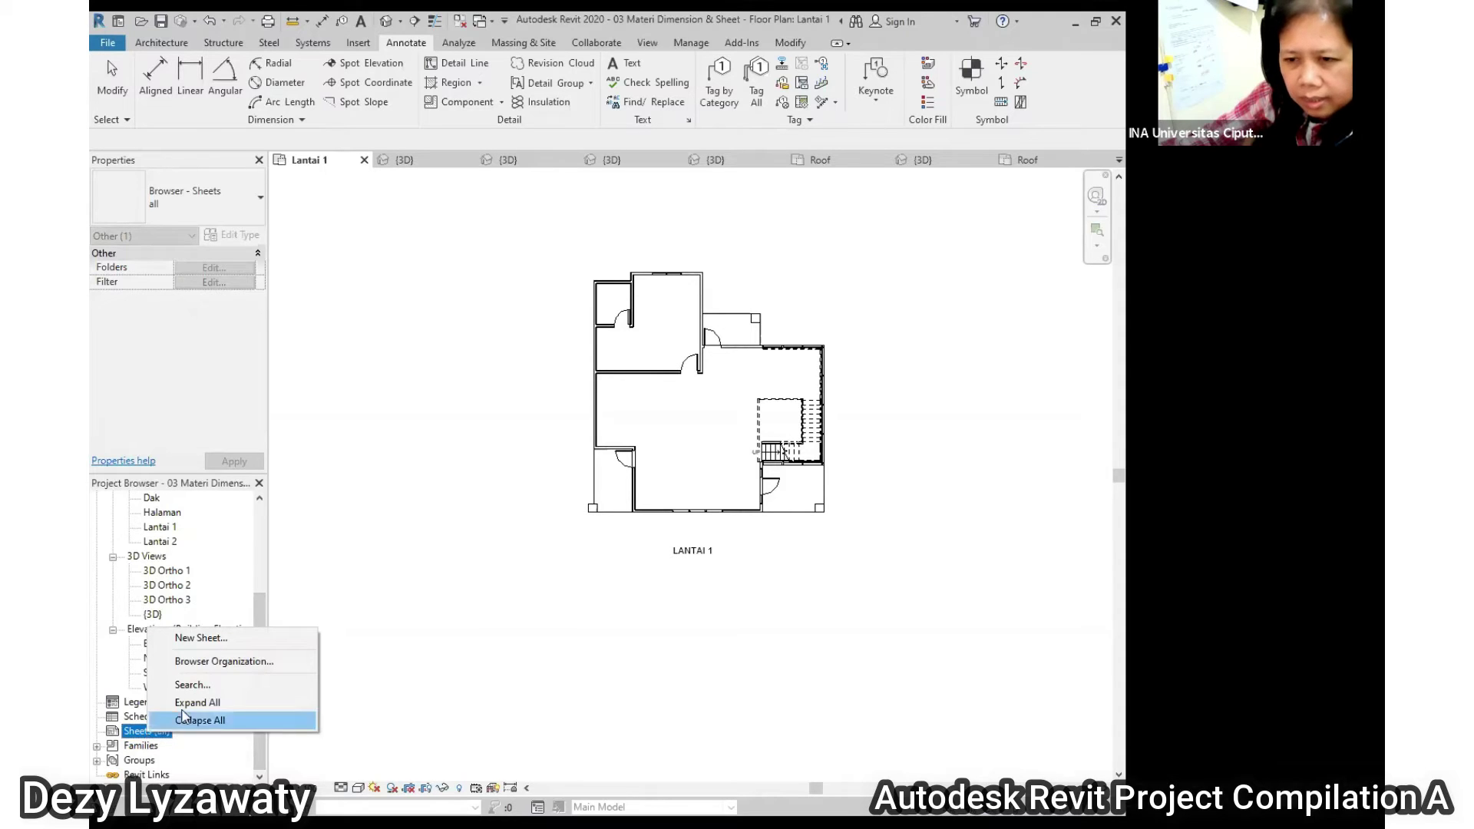
left_click(213, 645)
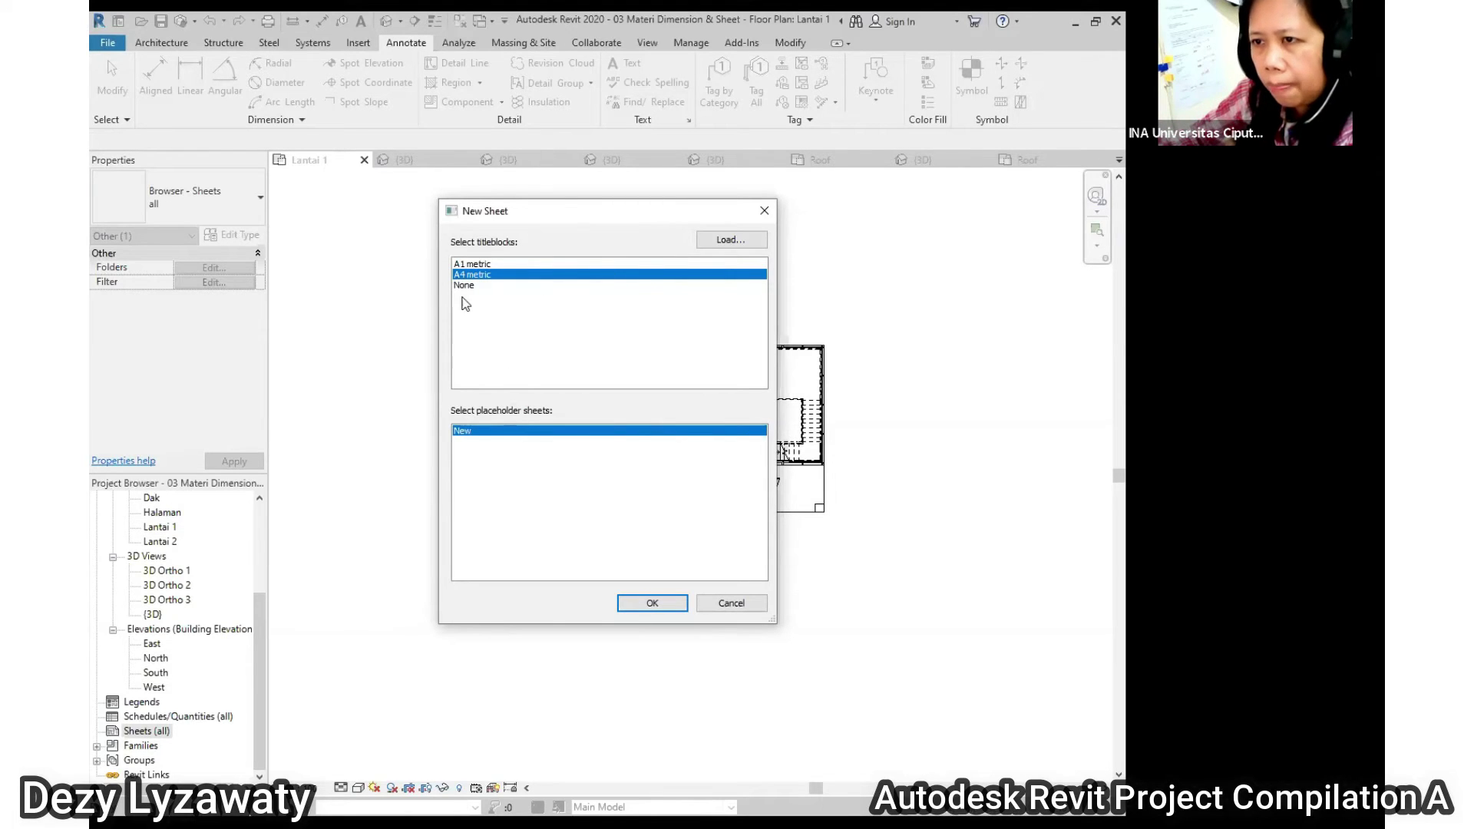
left_click(725, 244)
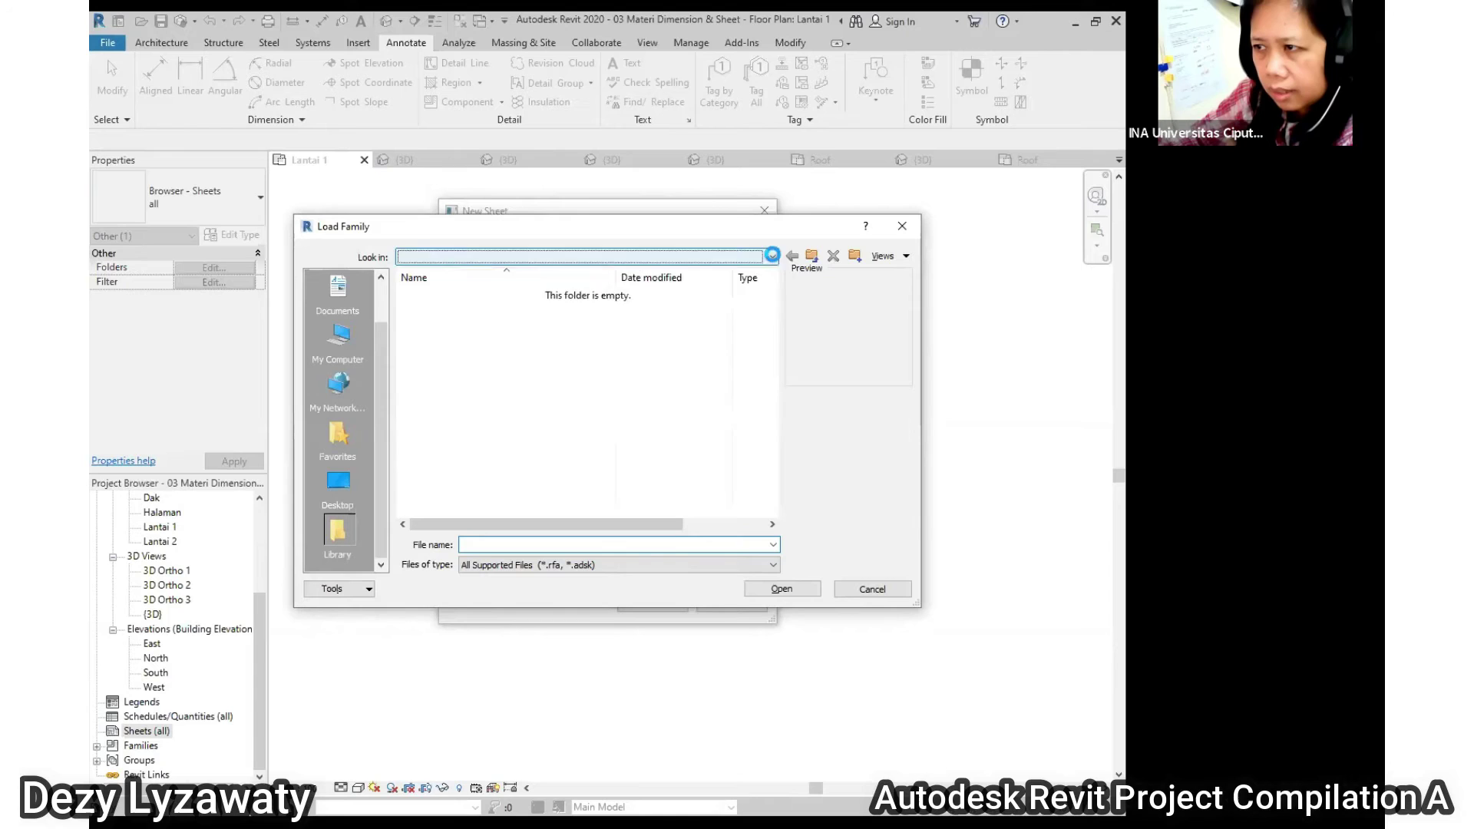
left_click(772, 258)
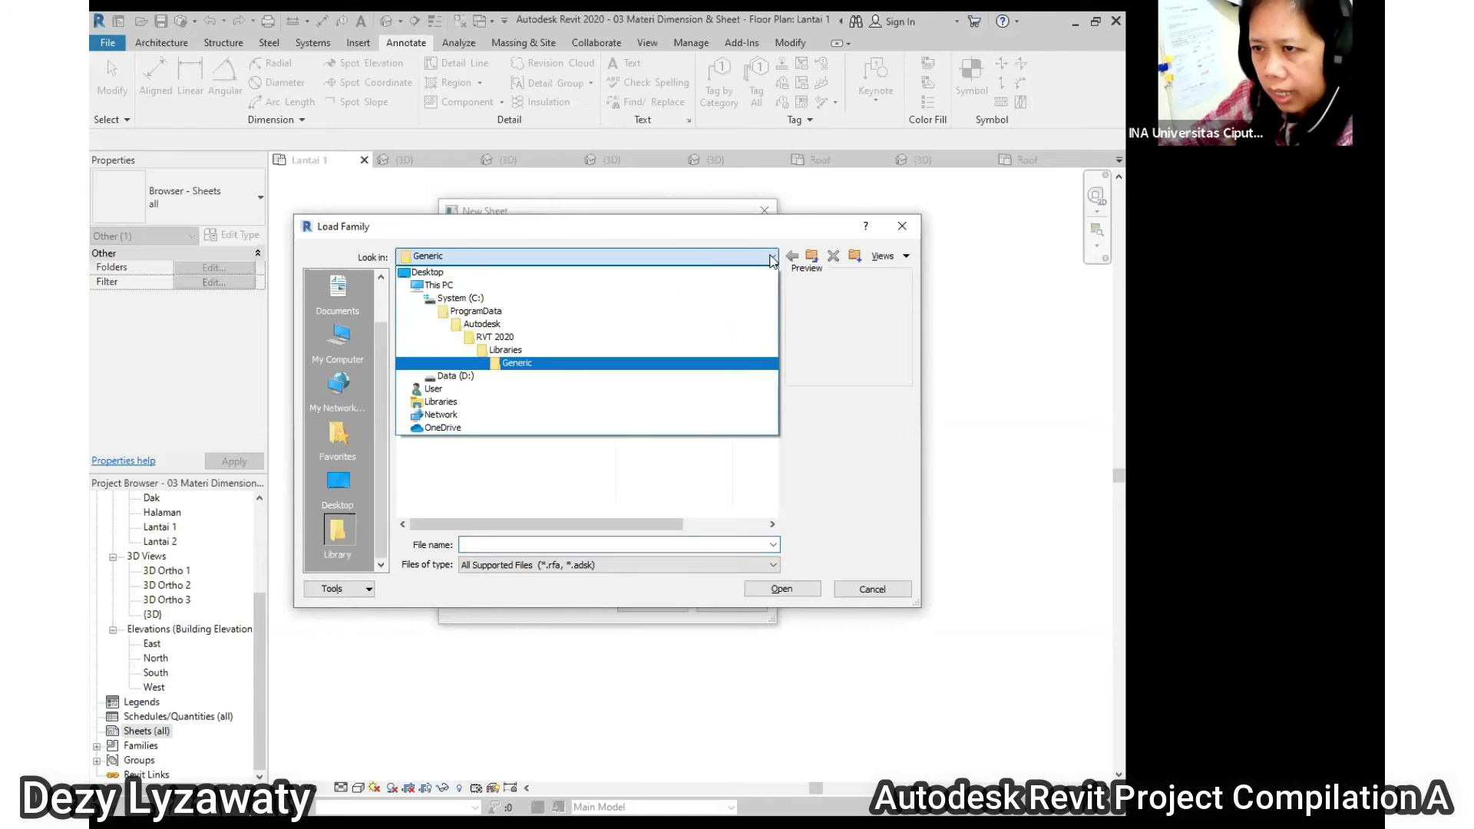
left_click(508, 351)
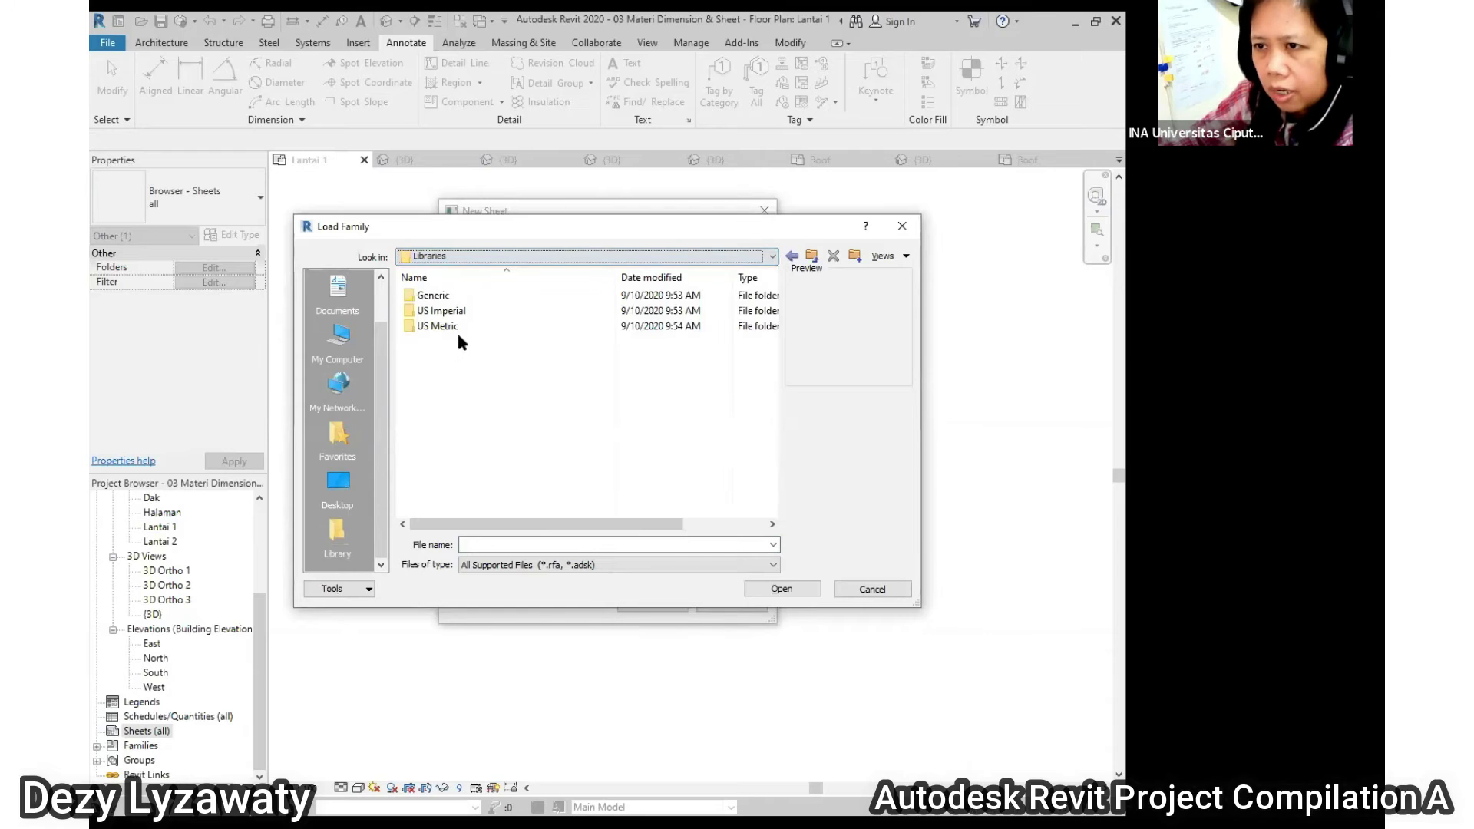
left_click(773, 258)
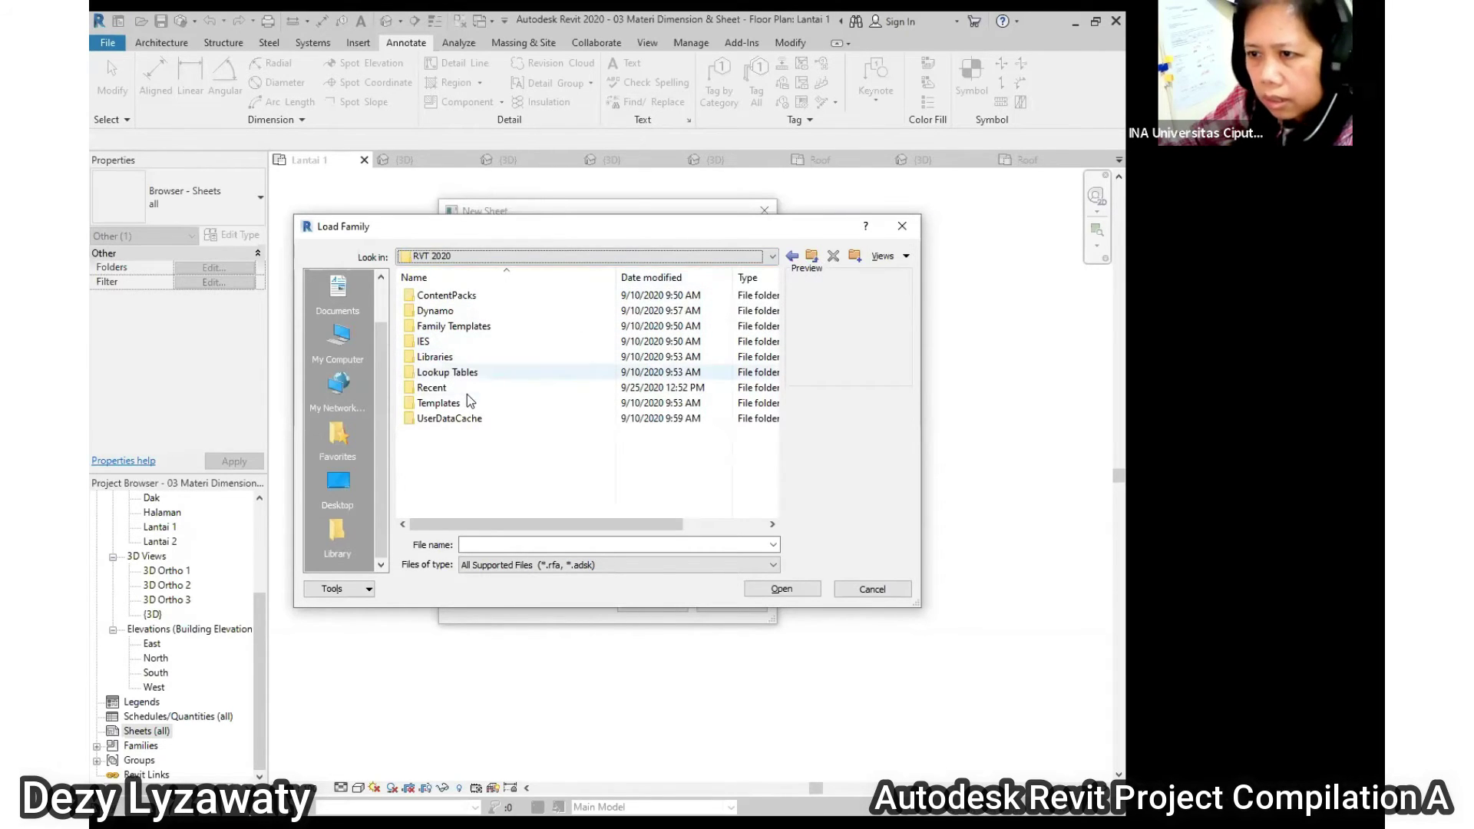
double_click(445, 358)
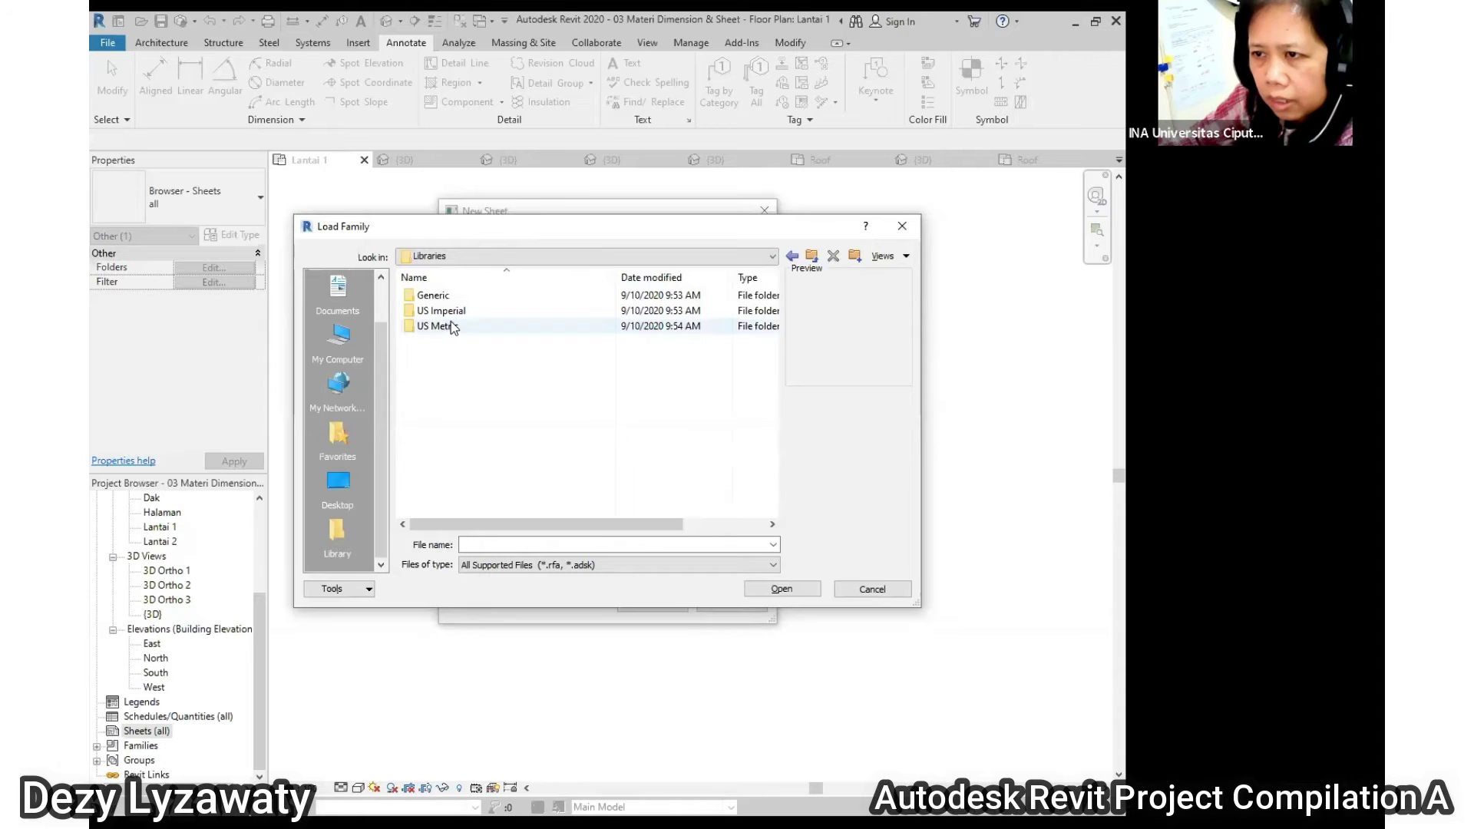
double_click(451, 324)
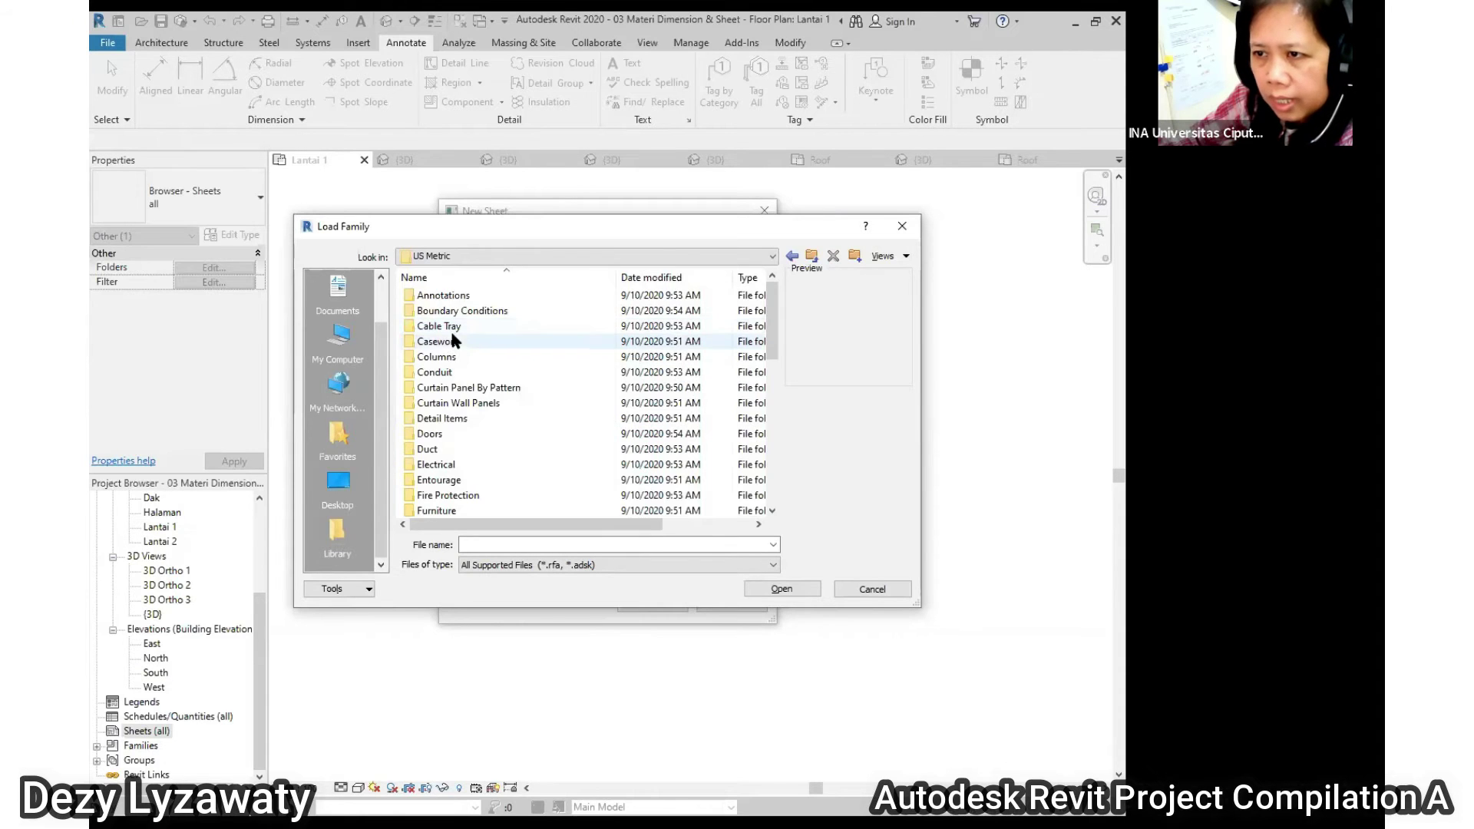
left_click(812, 257)
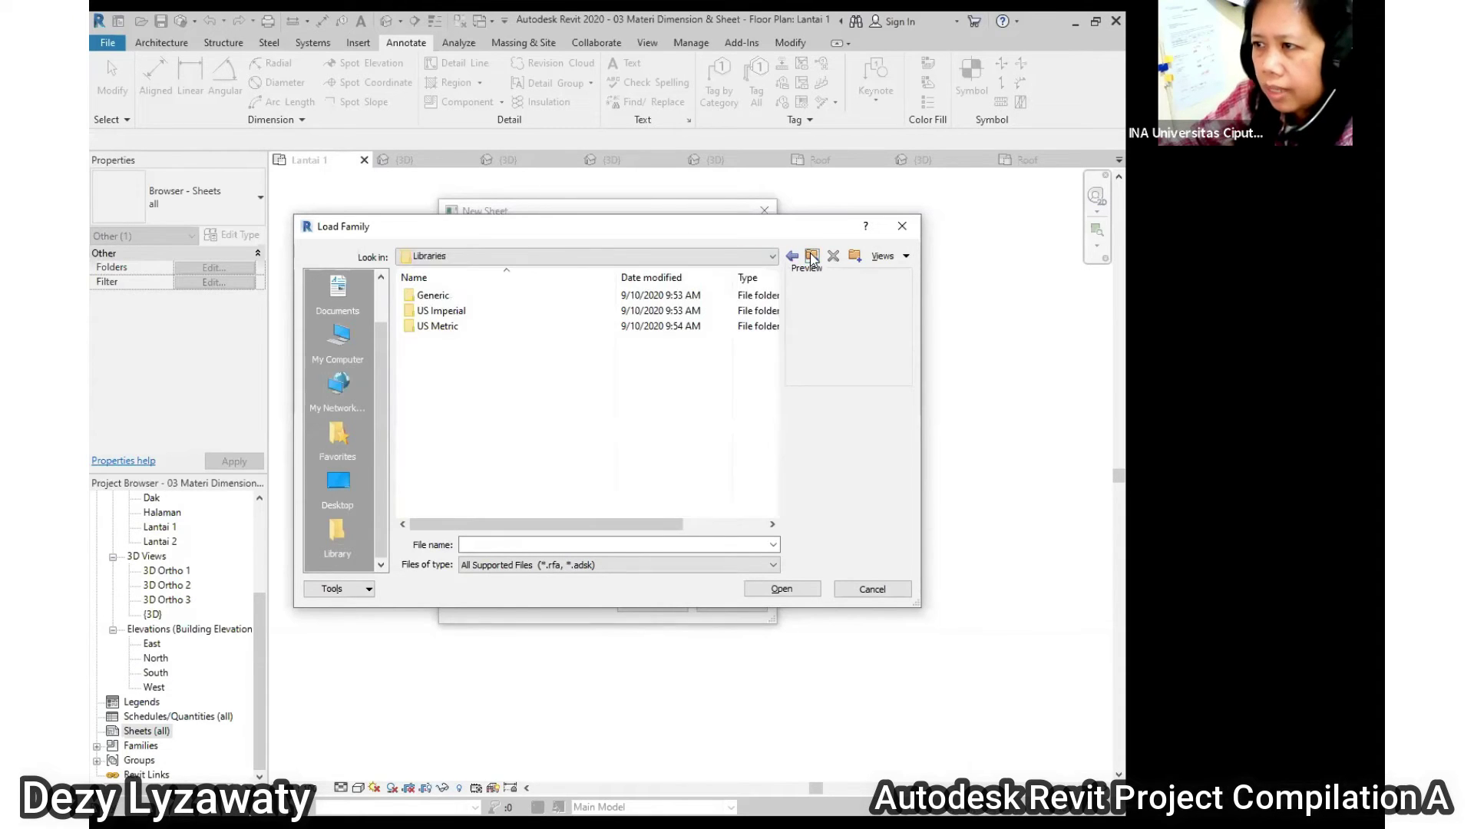
left_click(864, 590)
left_click(726, 607)
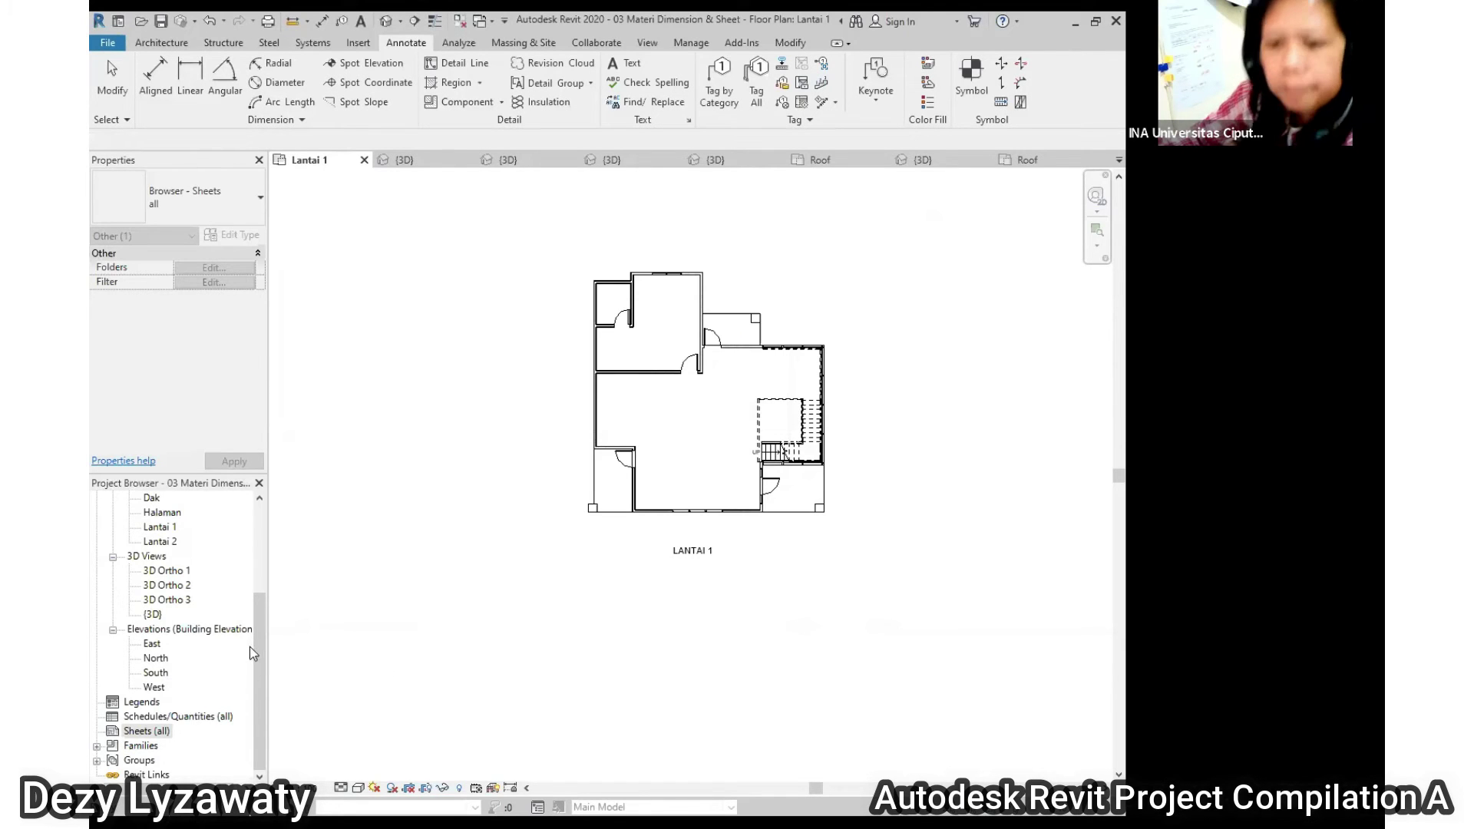
Start a new sheet and open the US Metric library's Titleblocks folder for loading a titleblock family
left_click(147, 732)
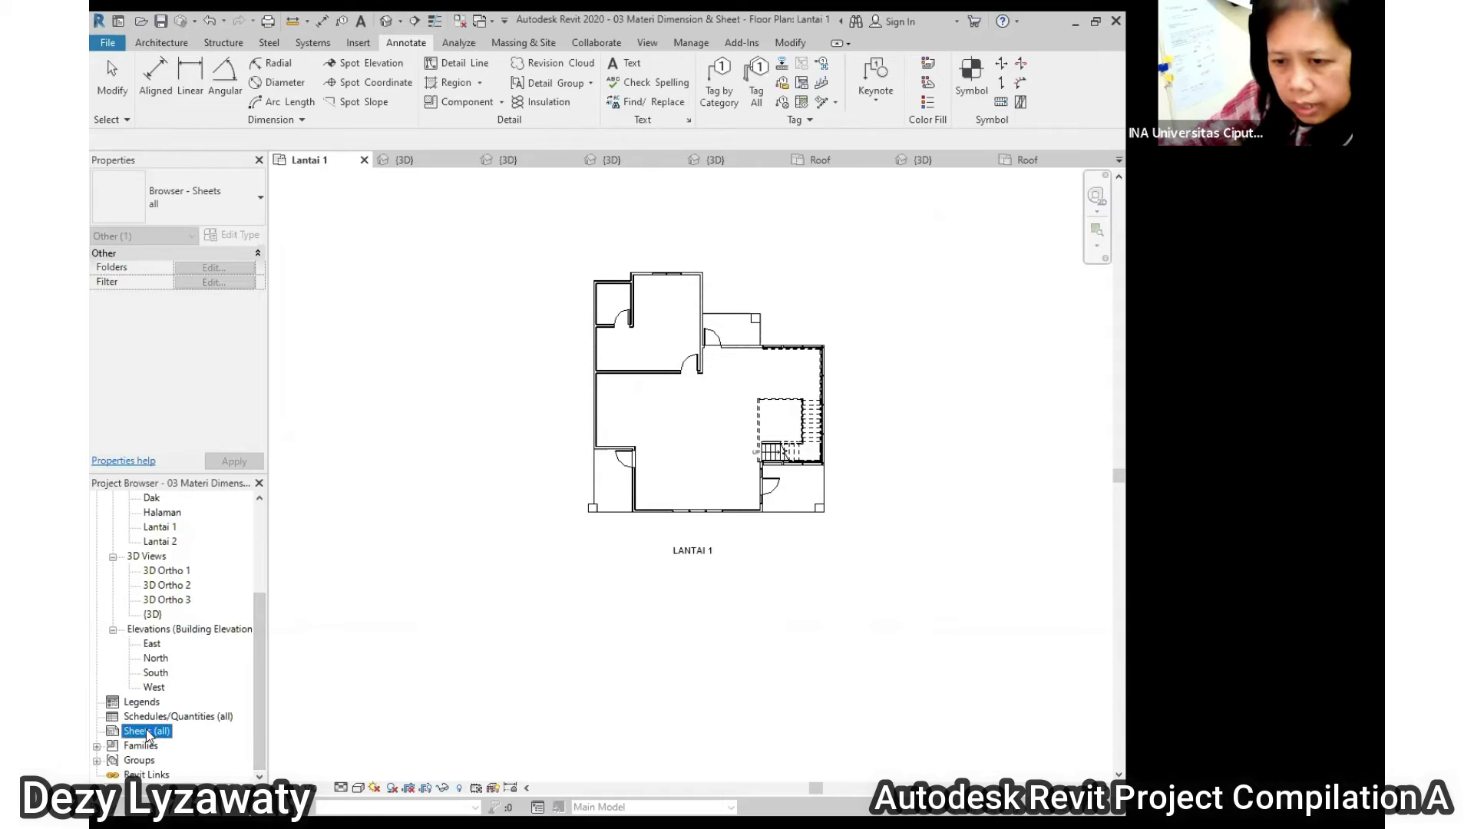
right_click(148, 733)
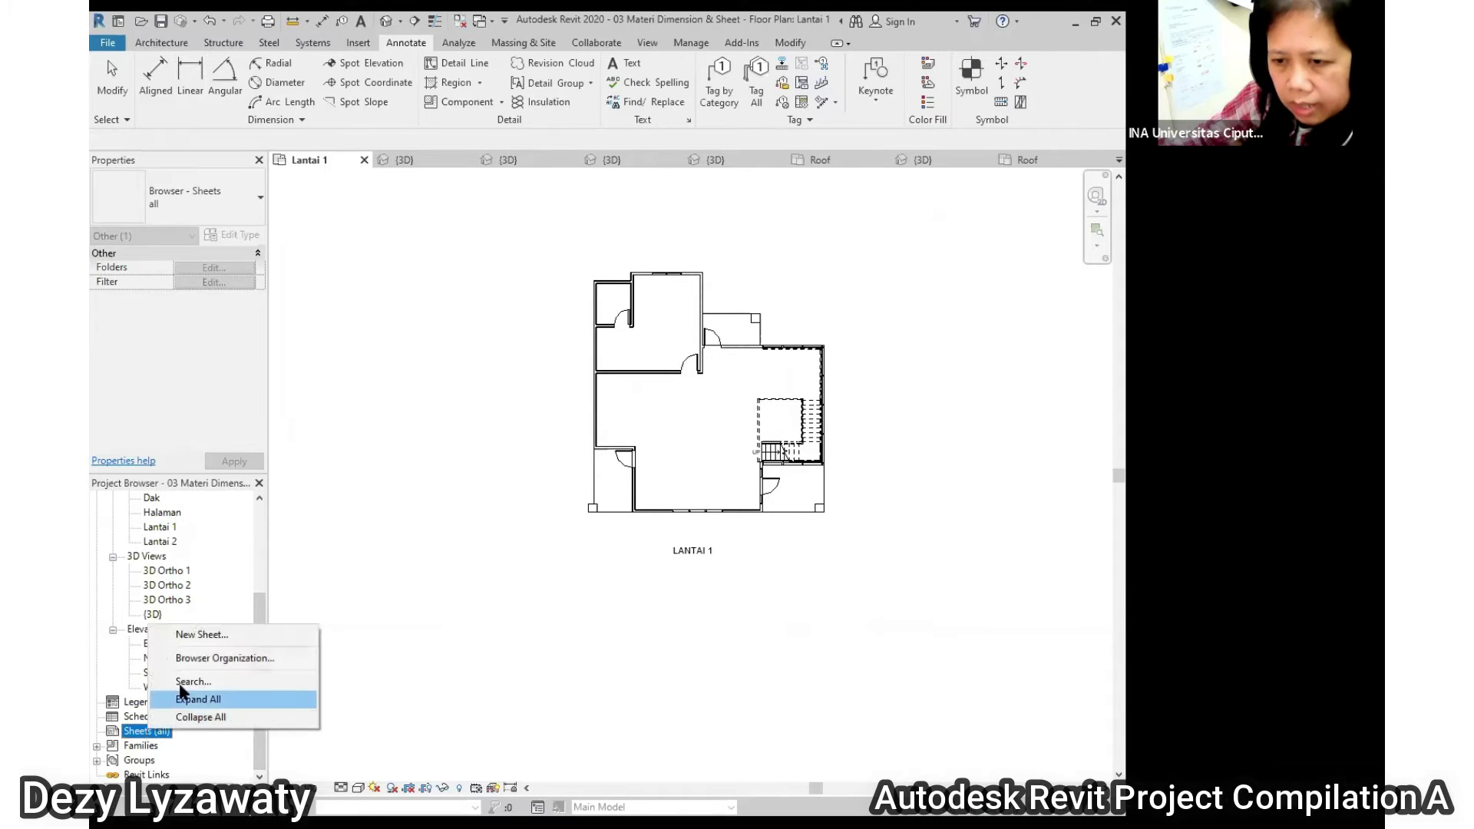
left_click(205, 635)
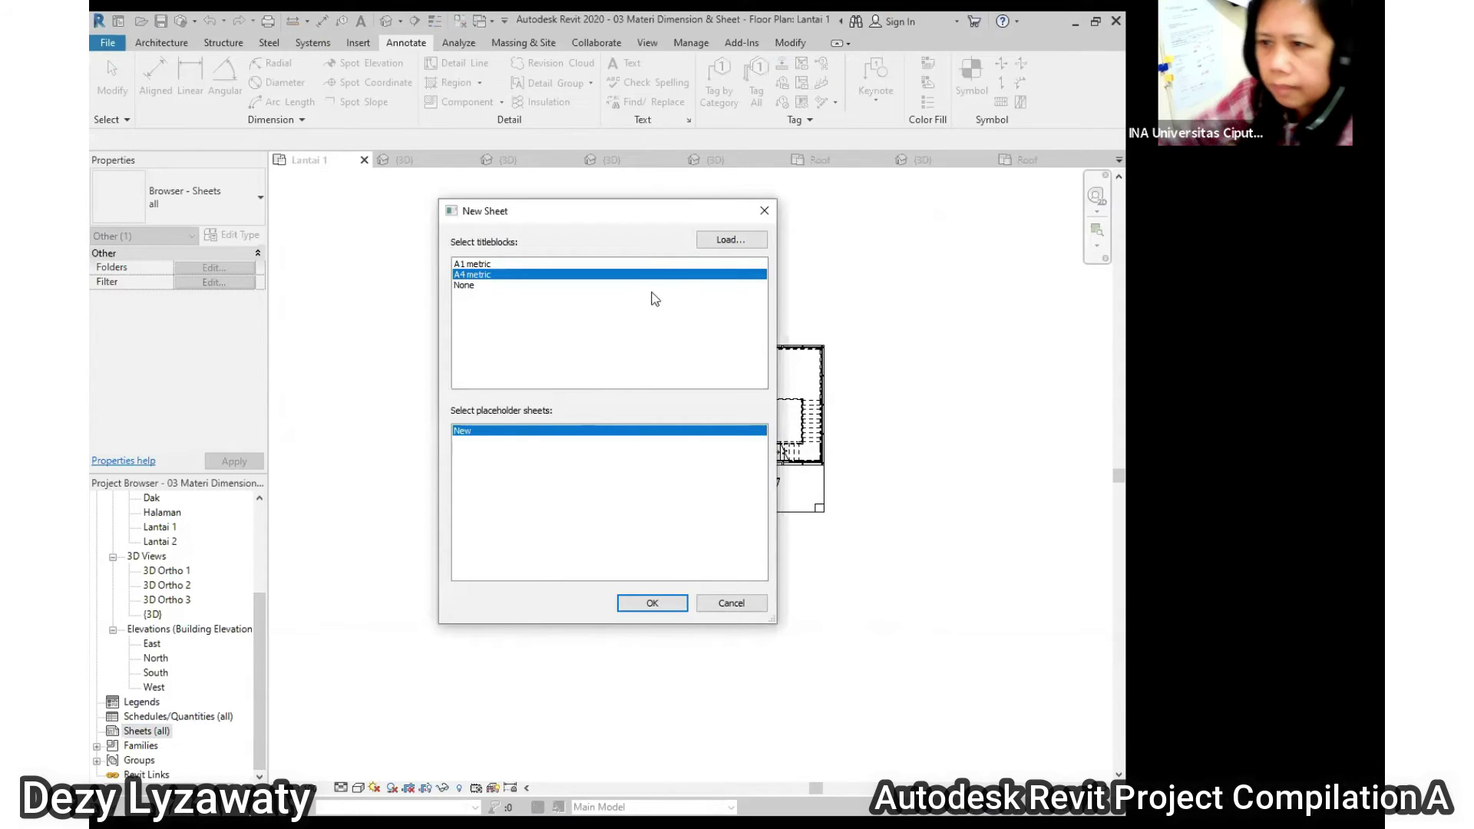
left_click(716, 243)
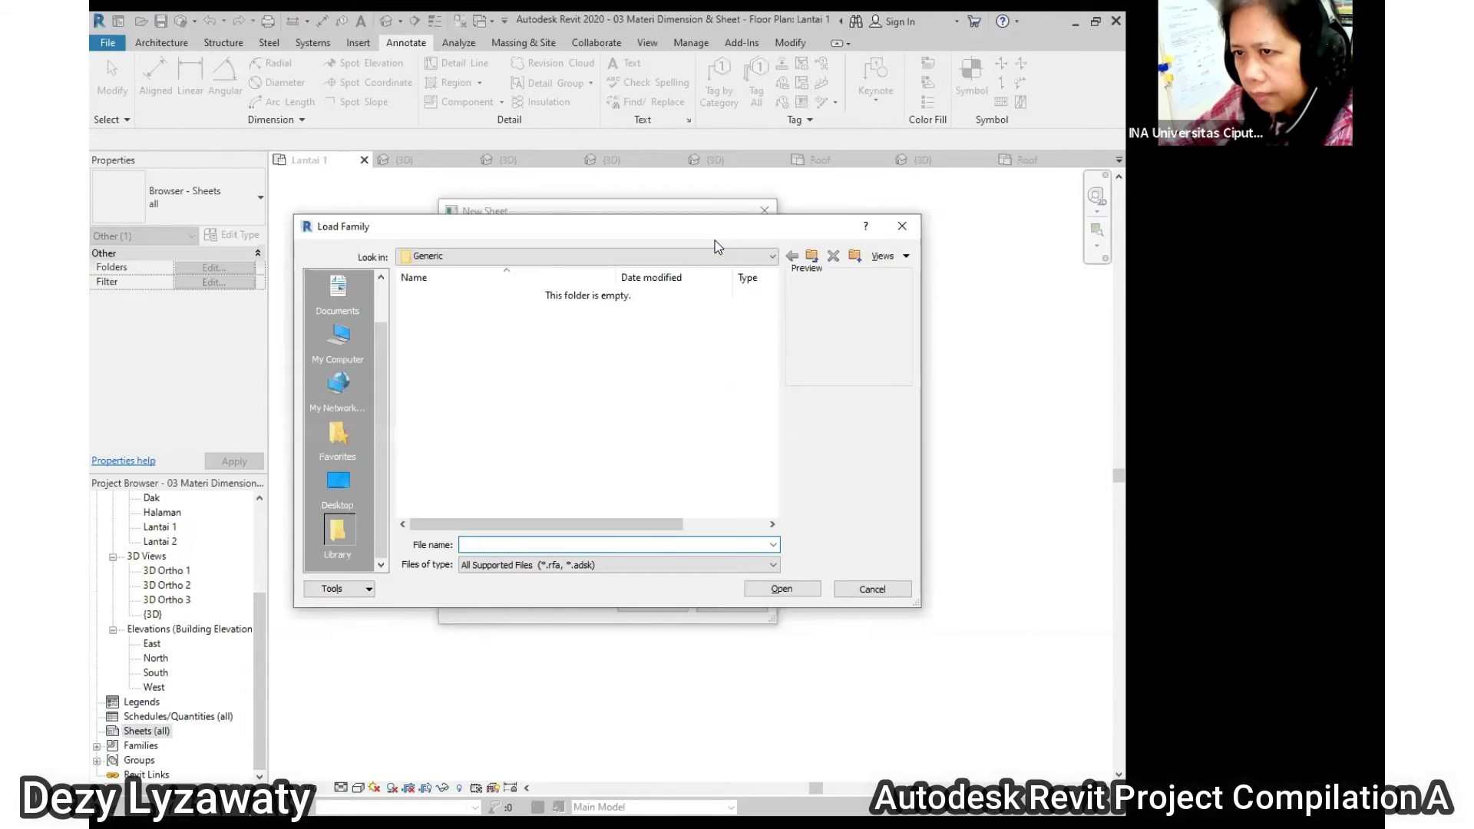
left_click(770, 256)
left_click(505, 351)
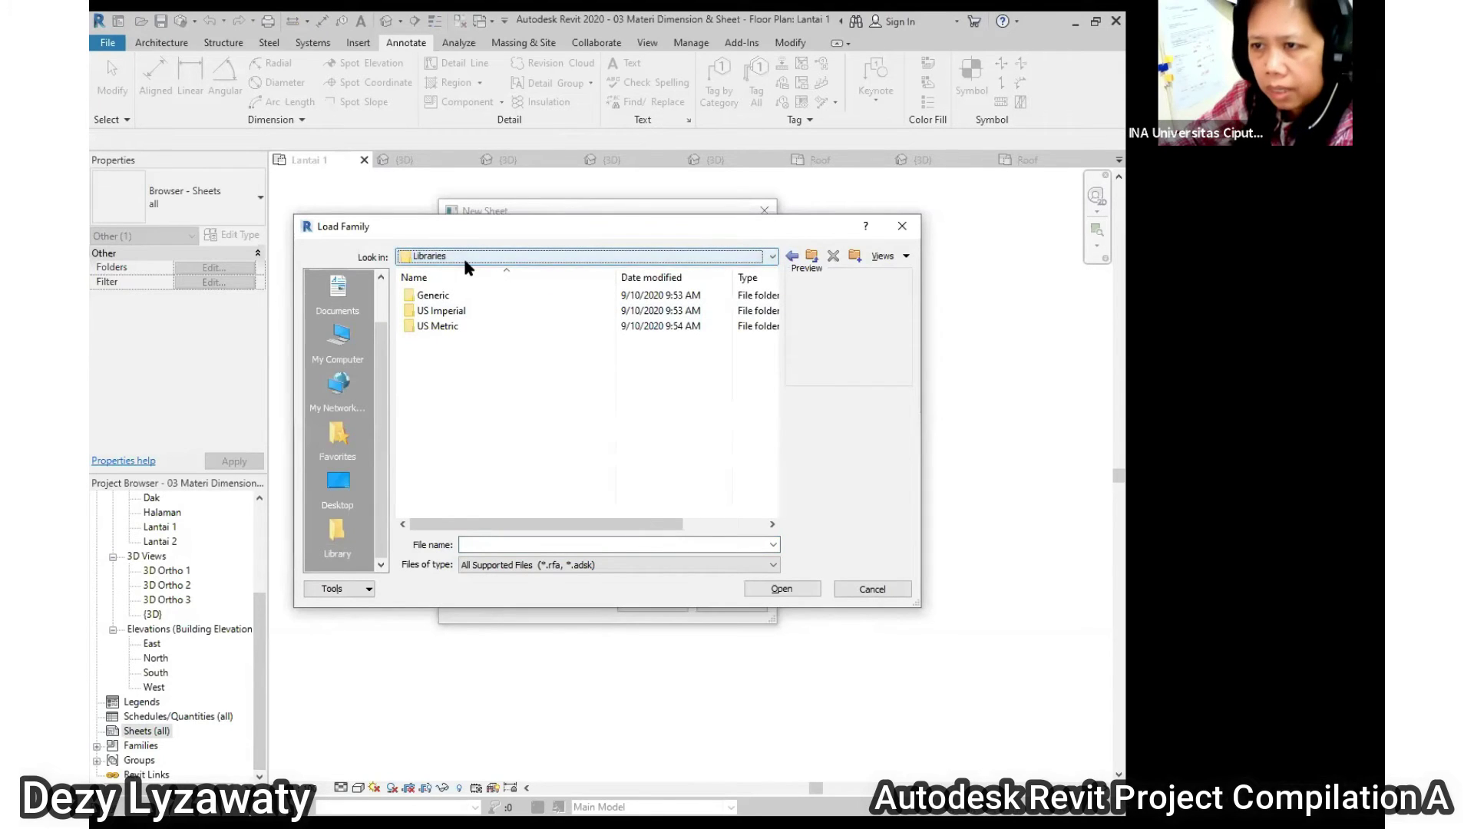
mouse_move(453, 330)
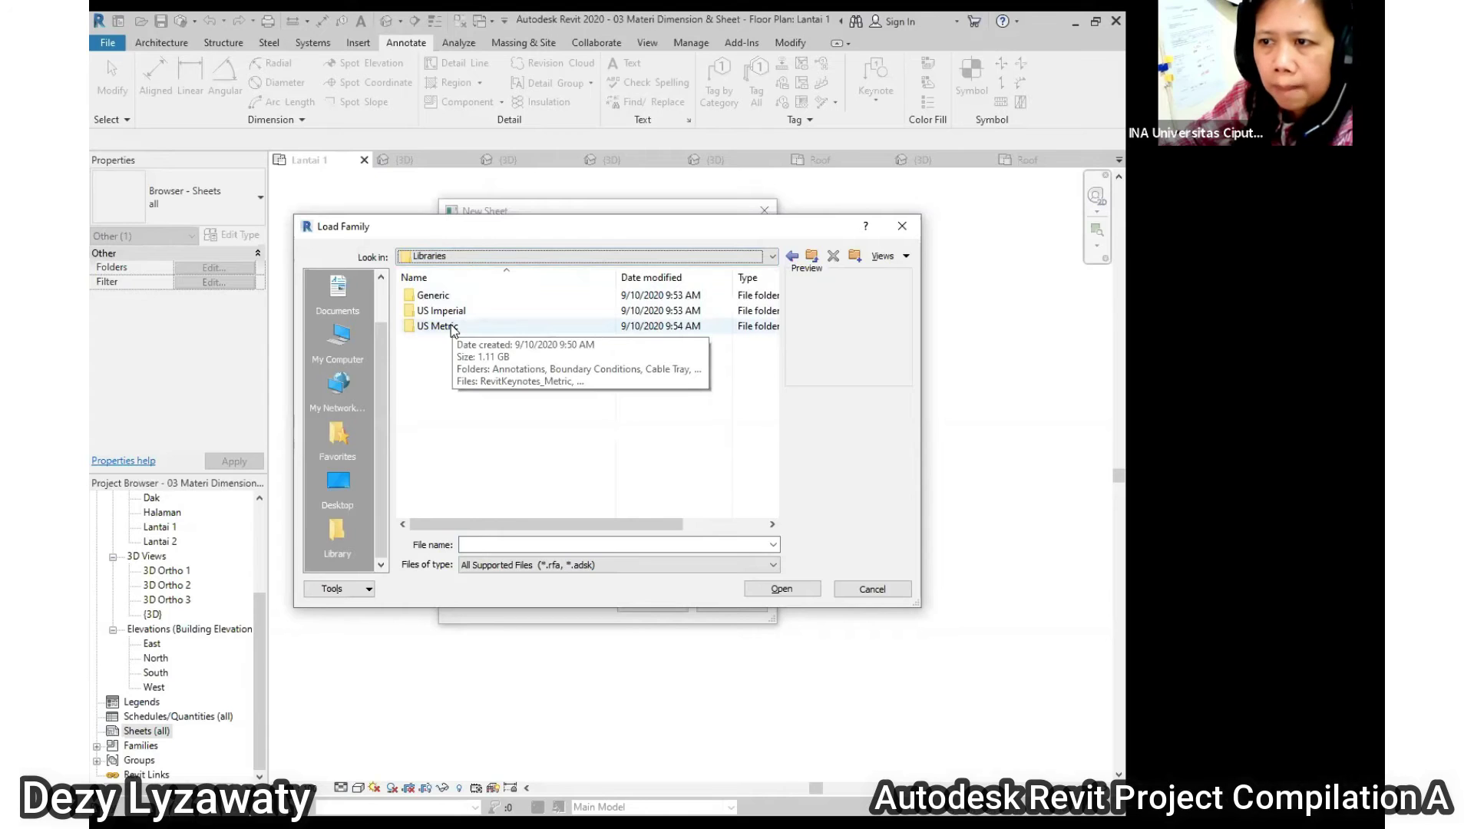
double_click(453, 328)
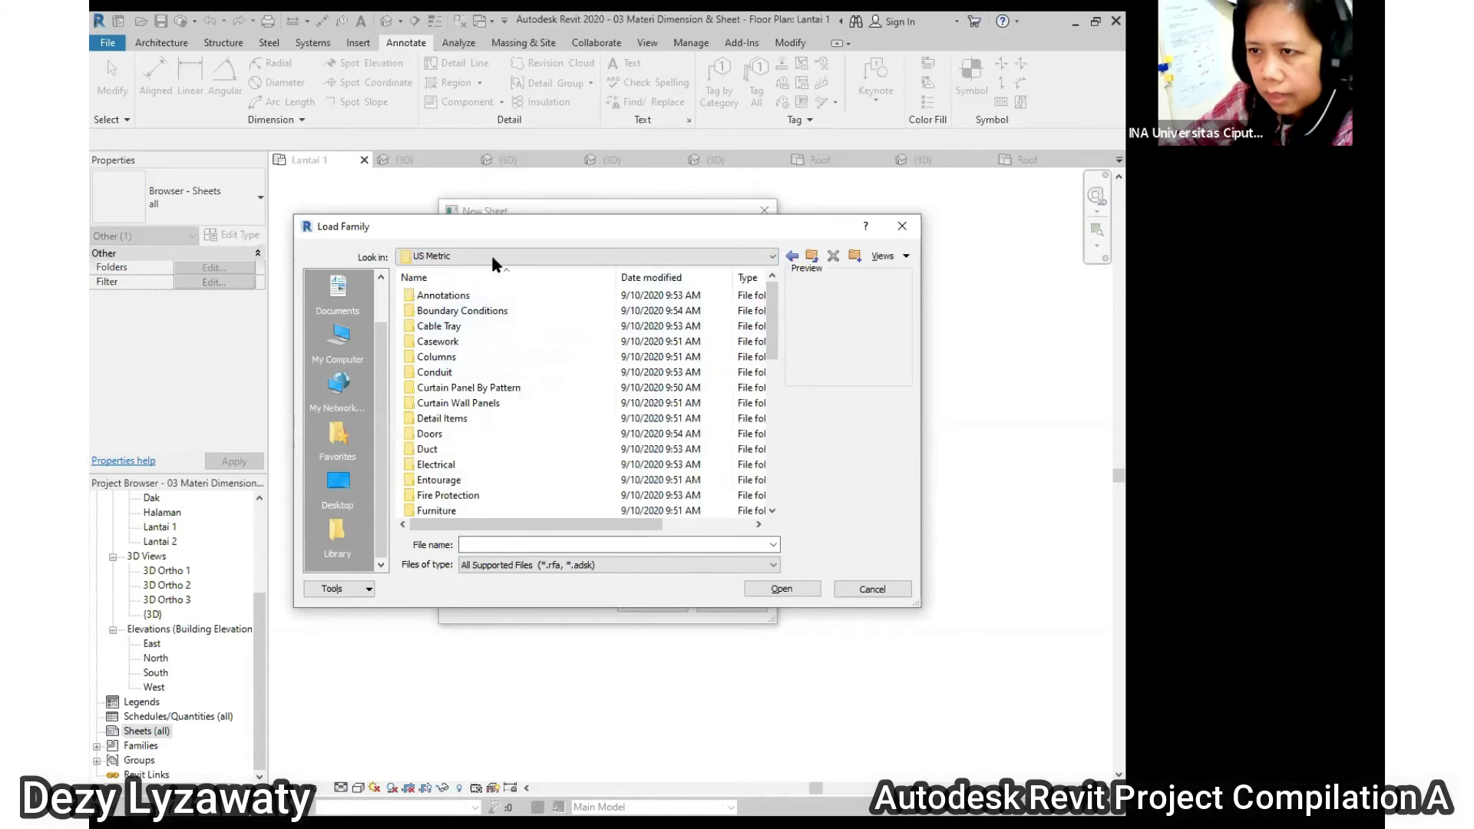
scroll(447, 389, "down", 2)
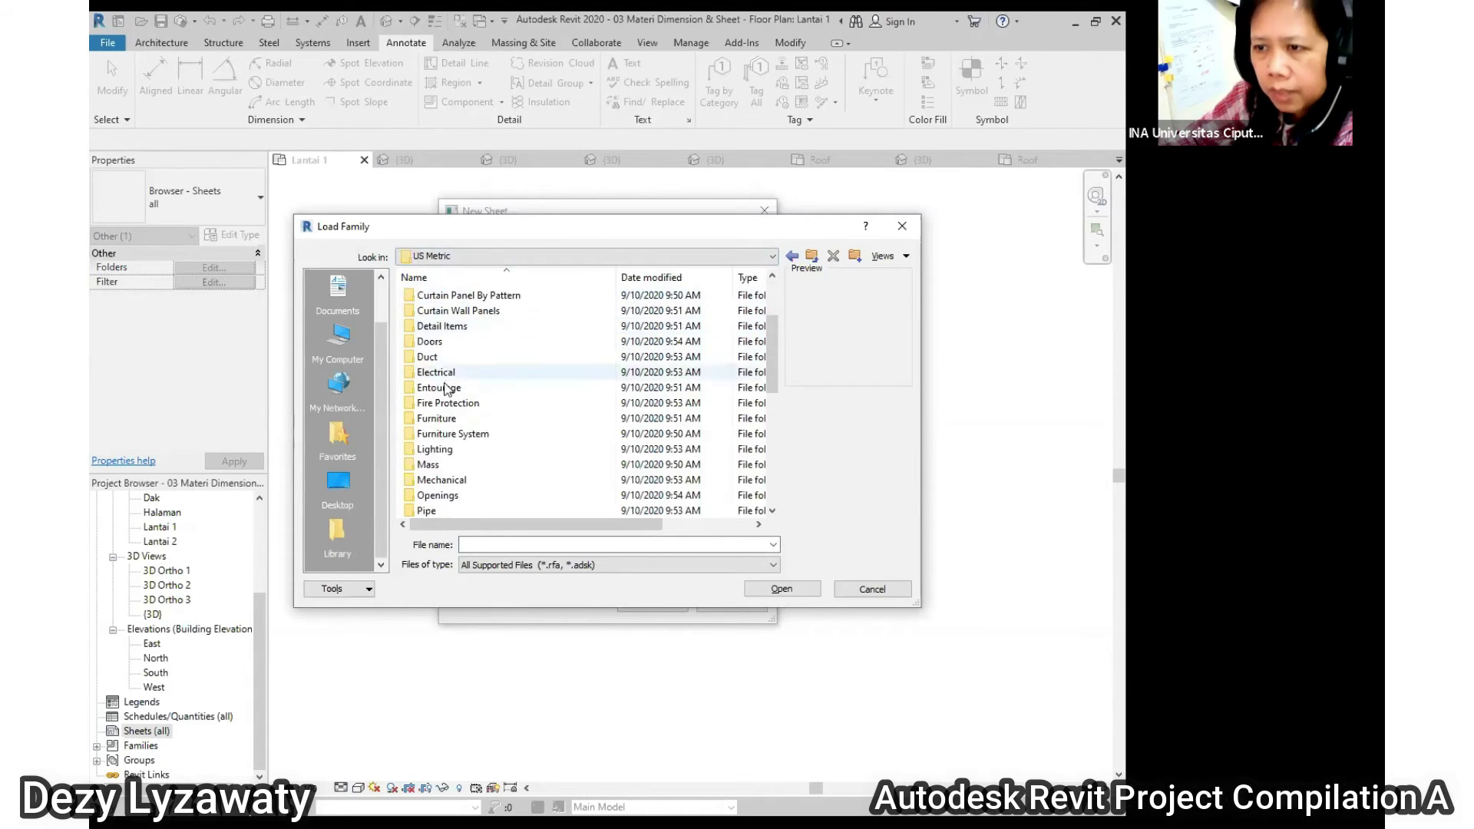
scroll(455, 337, "down", 7)
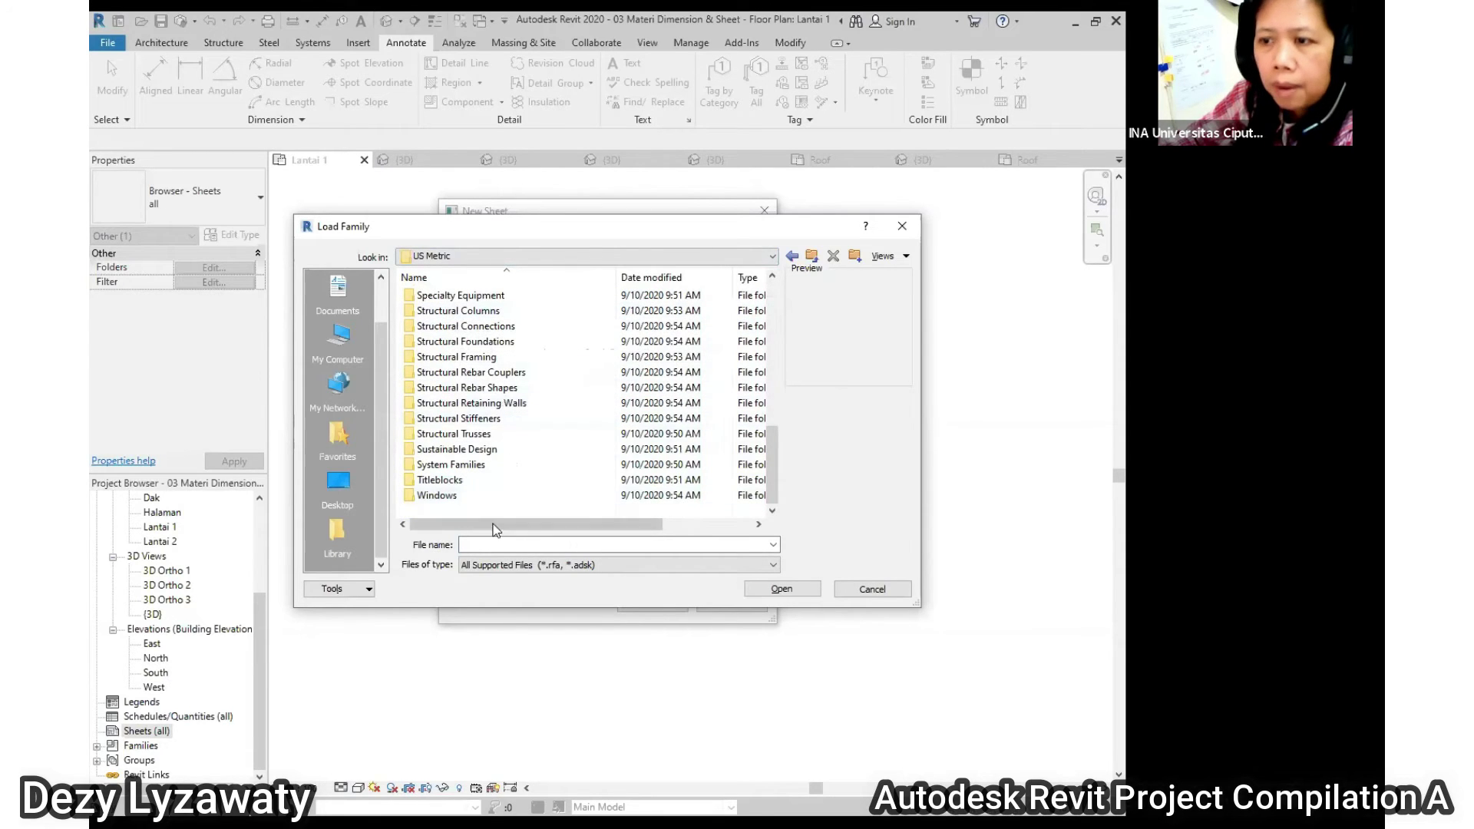
left_click(452, 484)
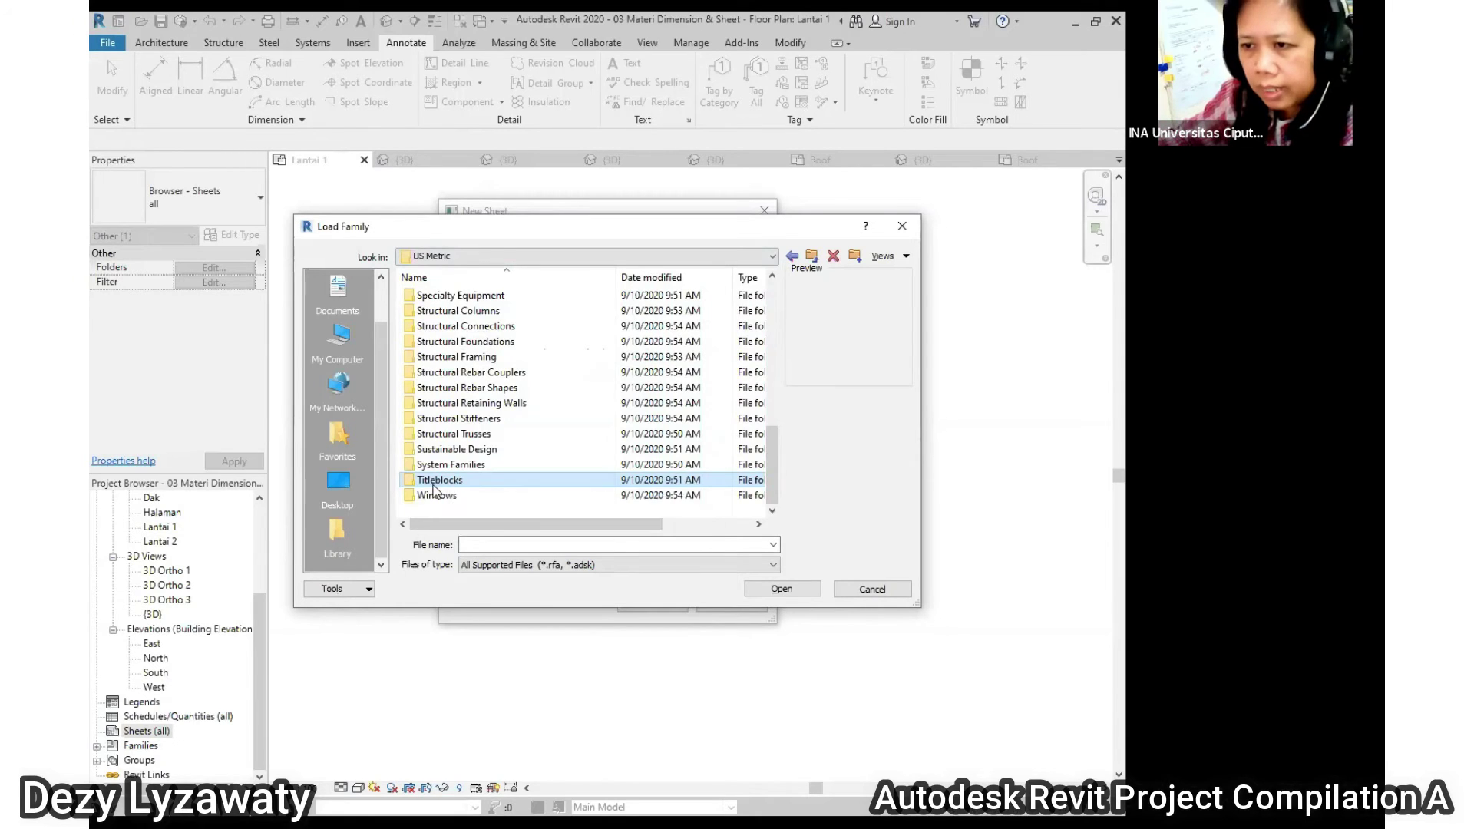
double_click(433, 484)
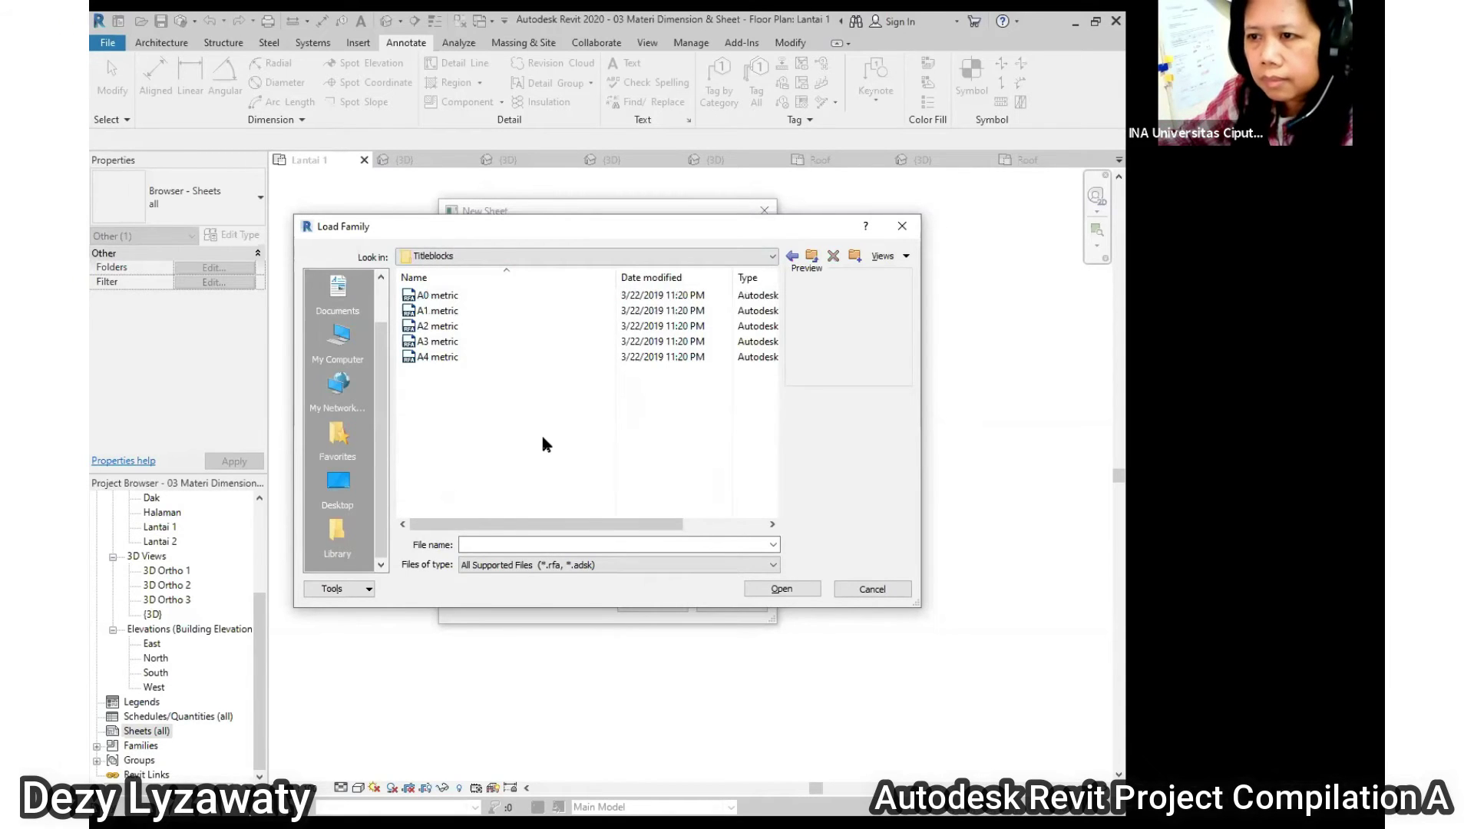
Preview the A0, A1, A2, A3 and A4 metric titleblocks to compare their layouts
left_click(453, 295)
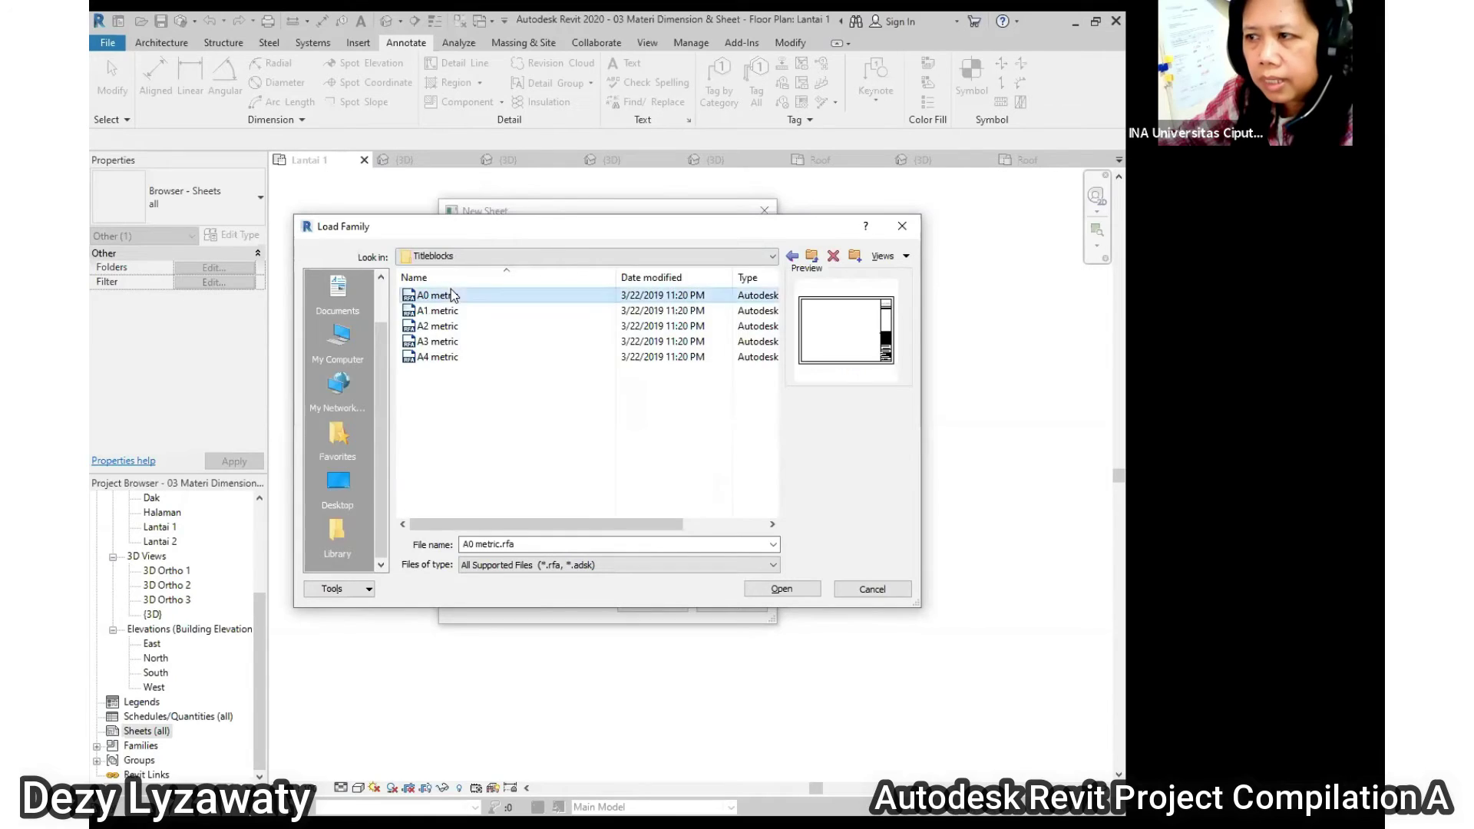
left_click(451, 312)
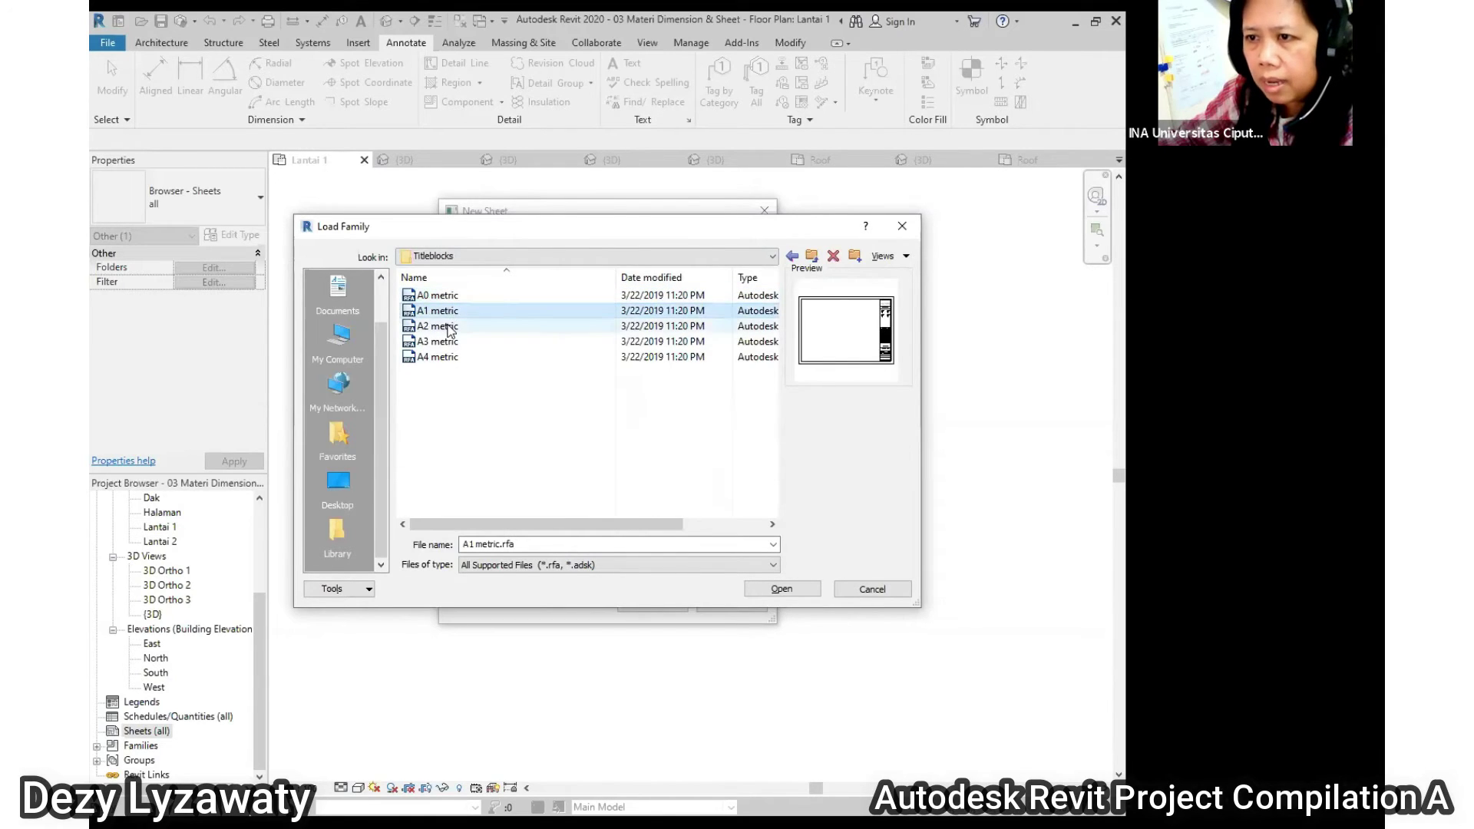
left_click(450, 327)
left_click(449, 343)
left_click(449, 358)
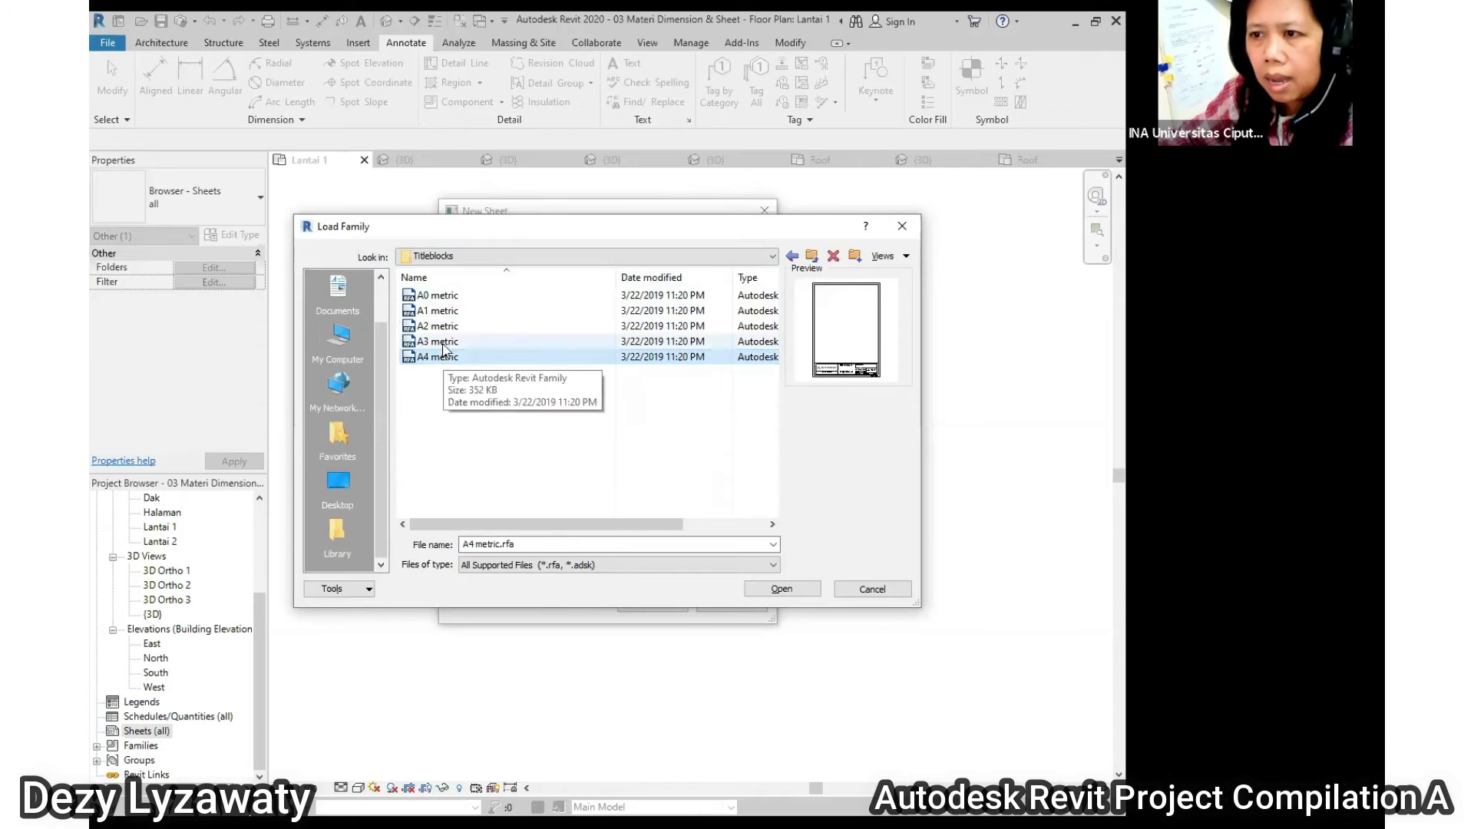
left_click(445, 346)
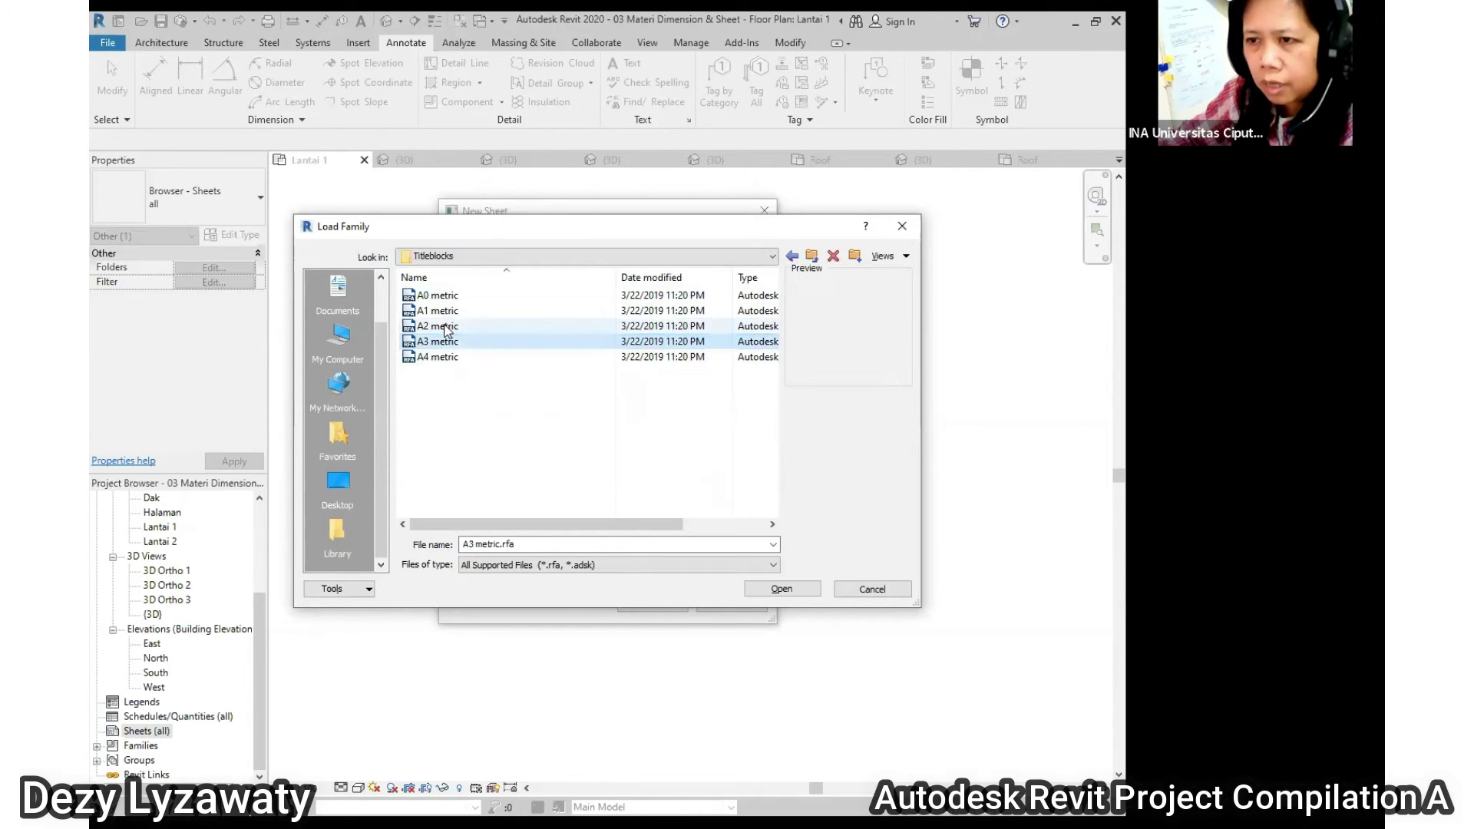
left_click(445, 327)
left_click(448, 314)
left_click(447, 297)
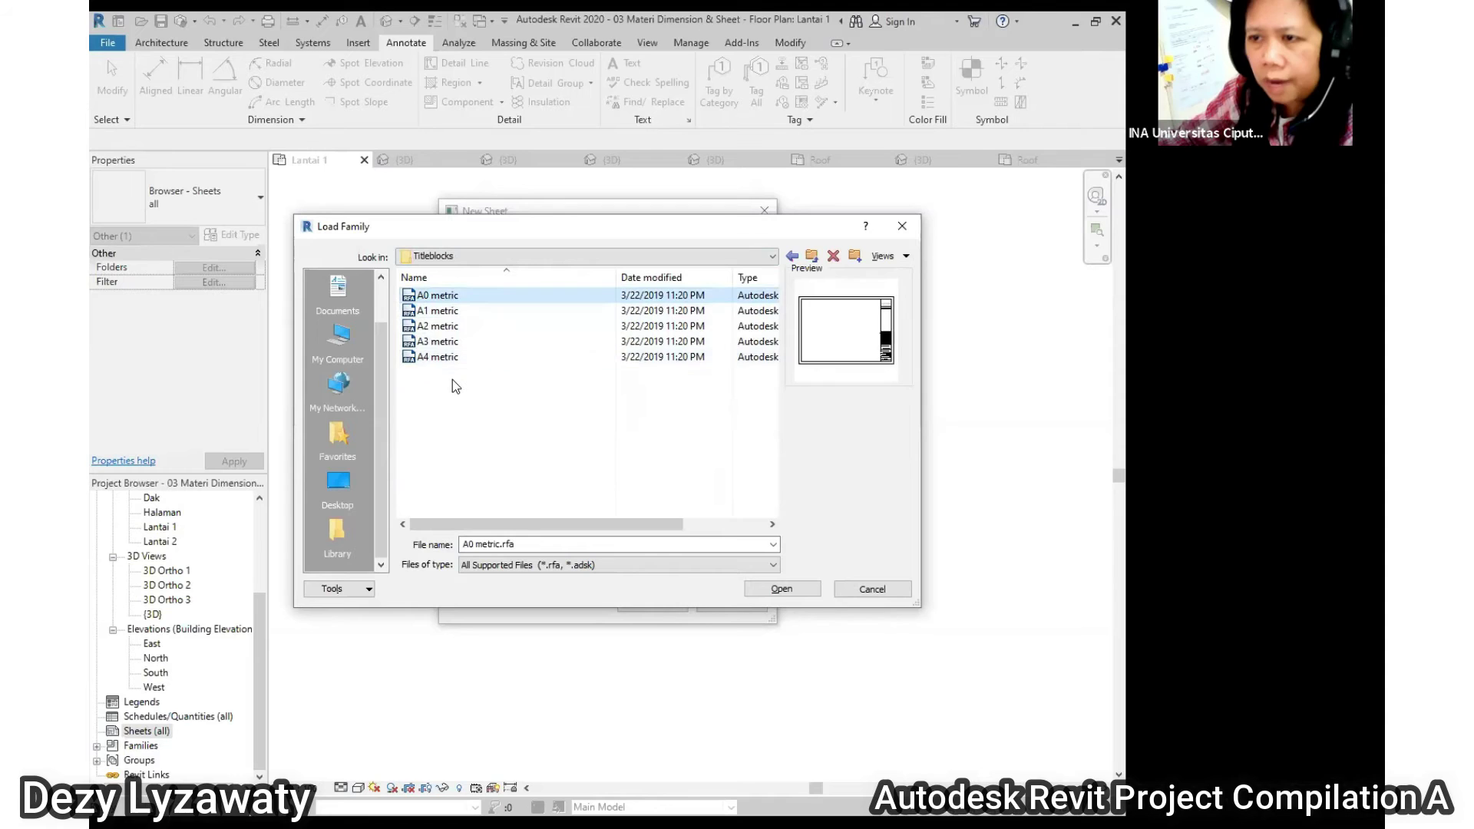
left_click(450, 358)
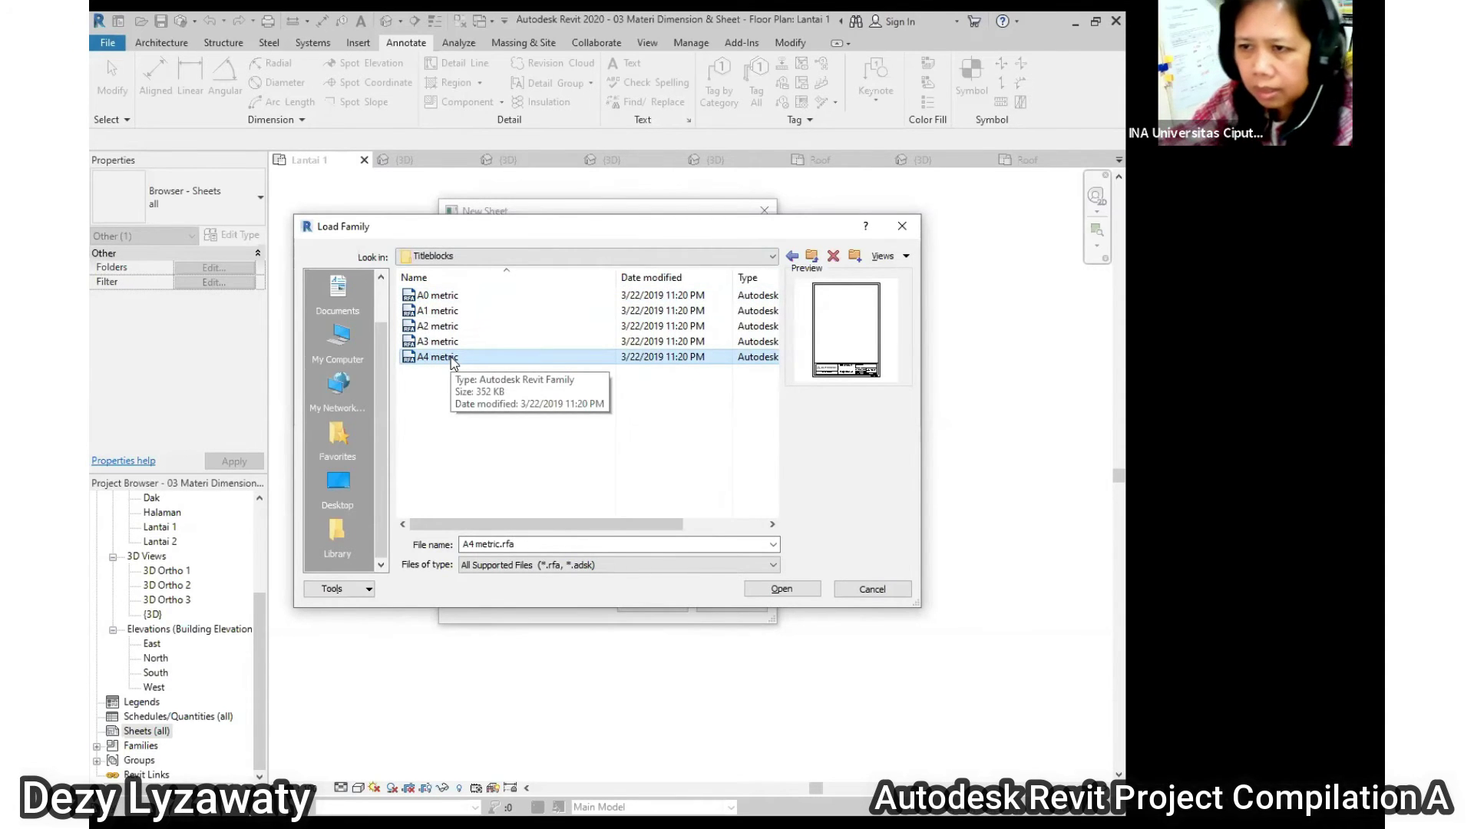
Load the A3 metric titleblock family and create the new sheet with the A4 metric titleblock
left_click(446, 344)
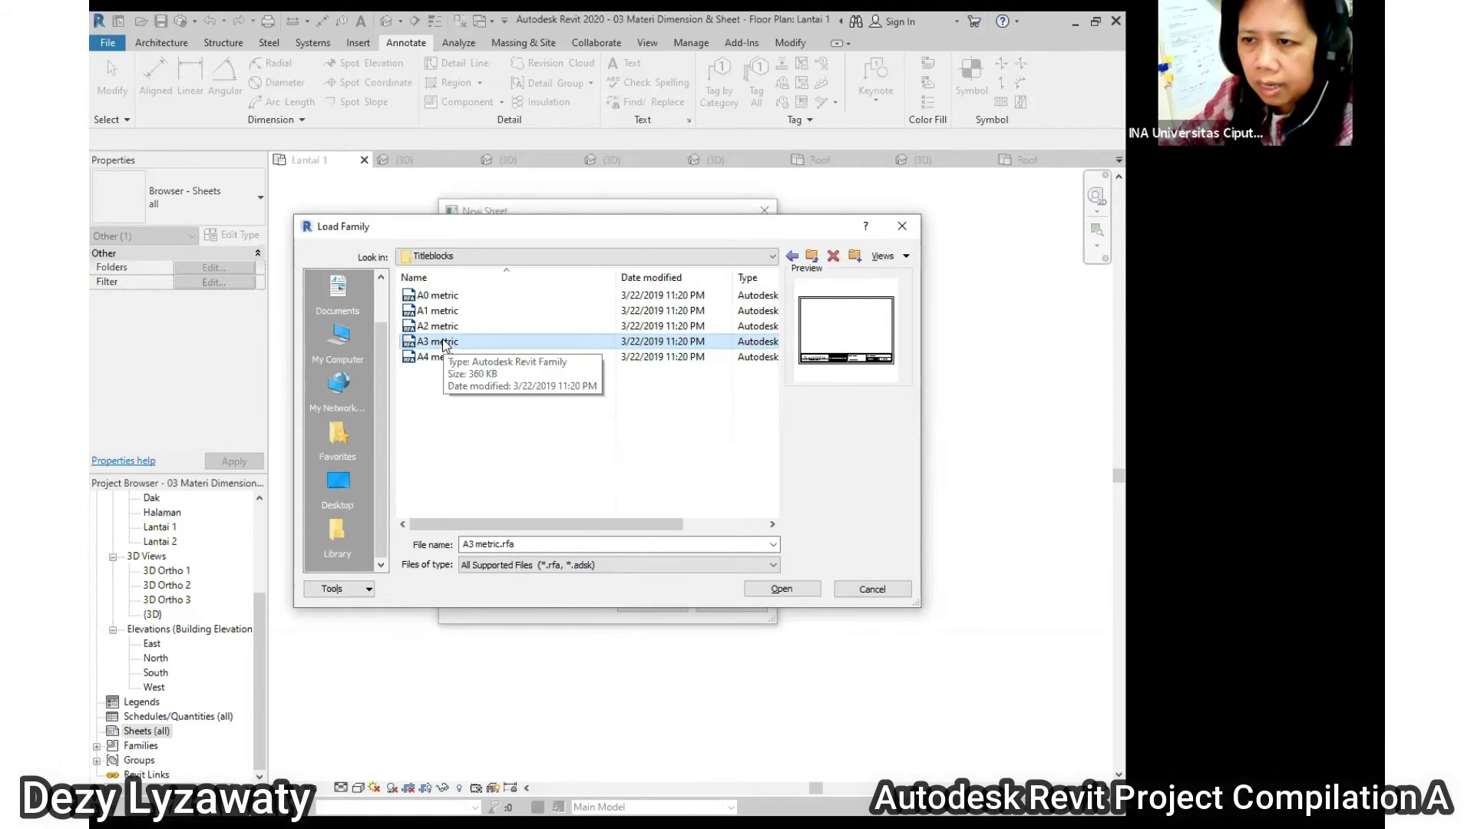
left_click(805, 587)
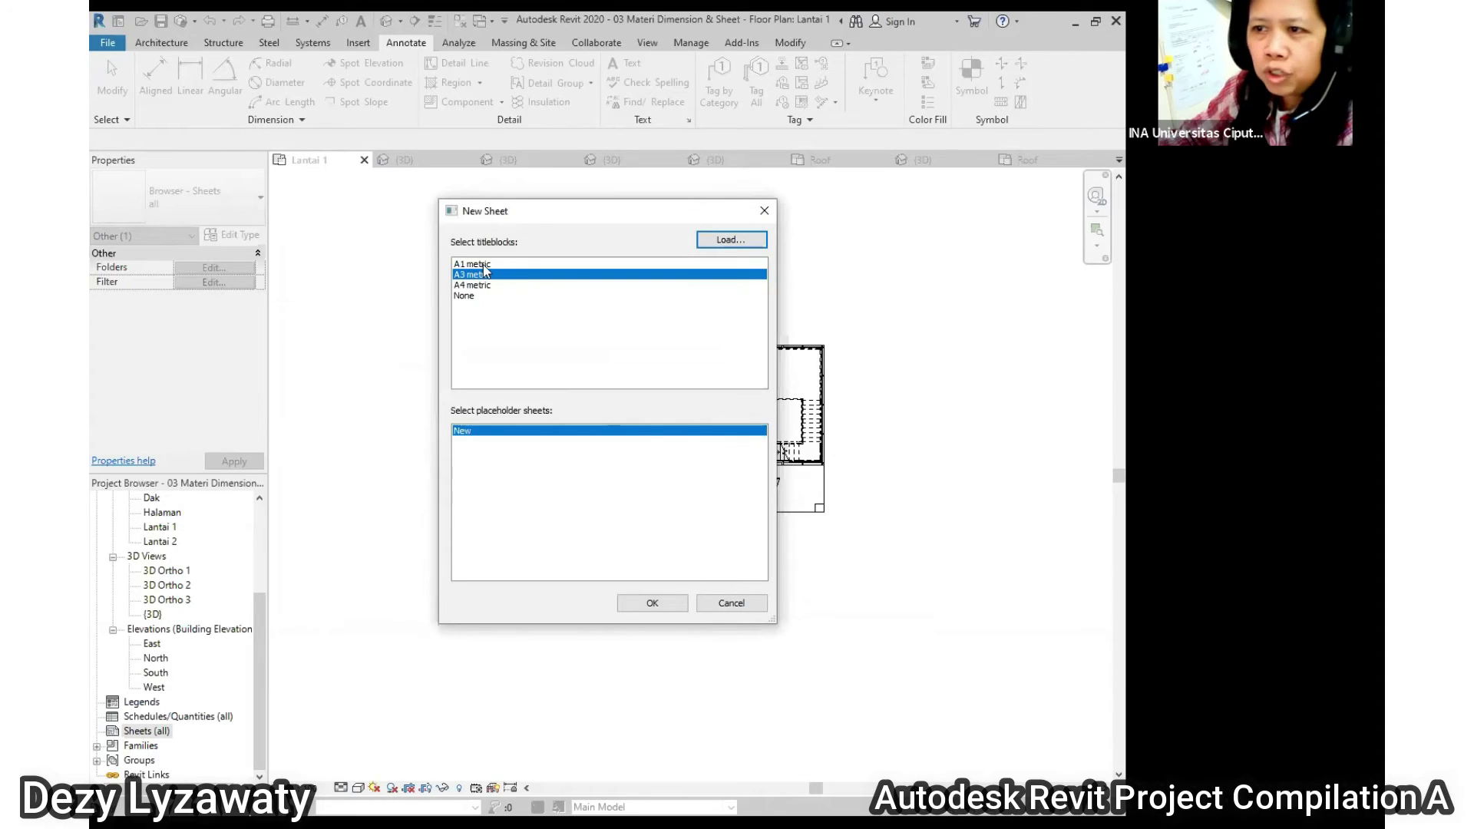
left_click(483, 265)
left_click(484, 275)
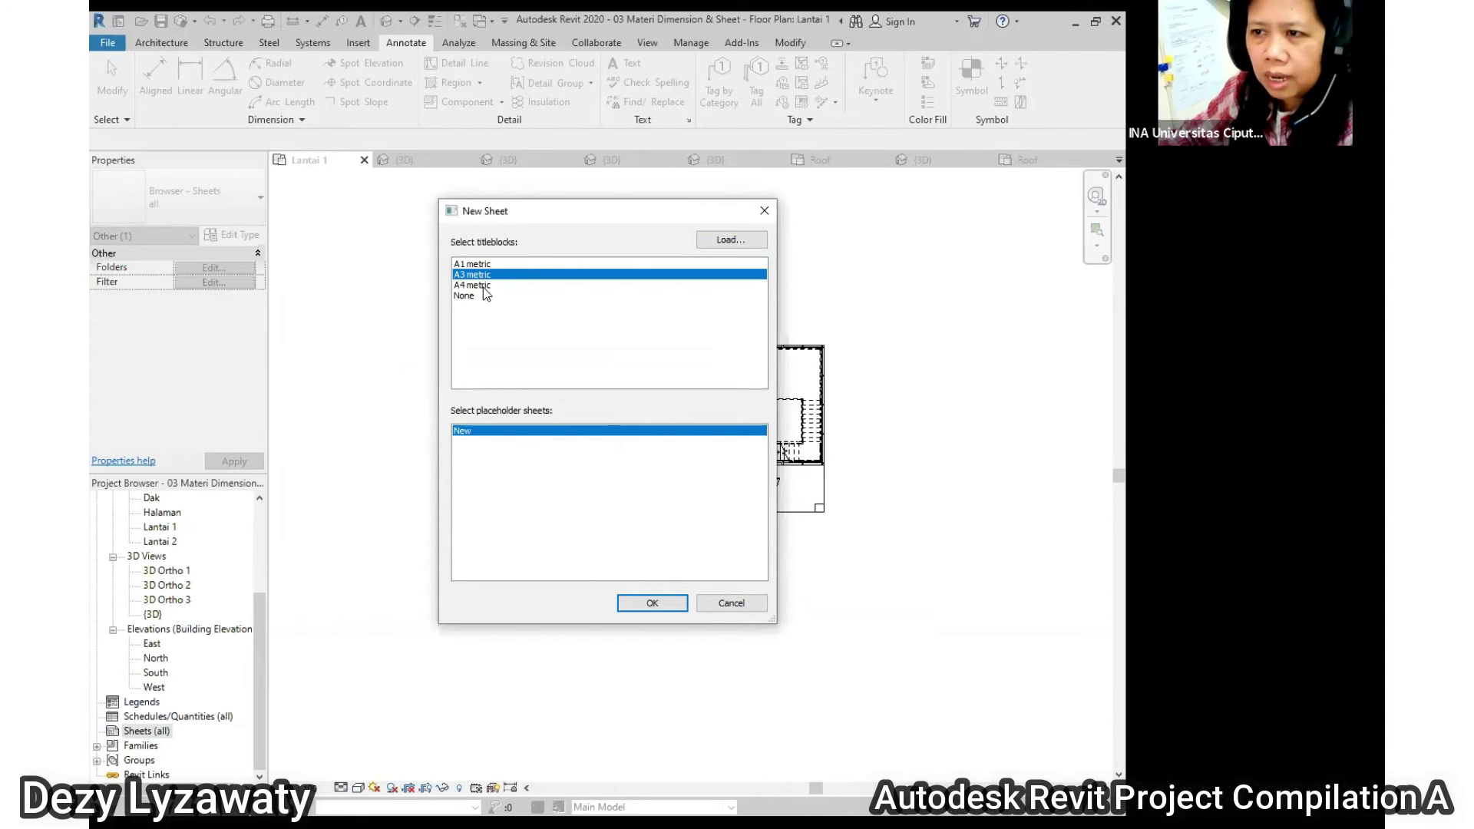
left_click(484, 286)
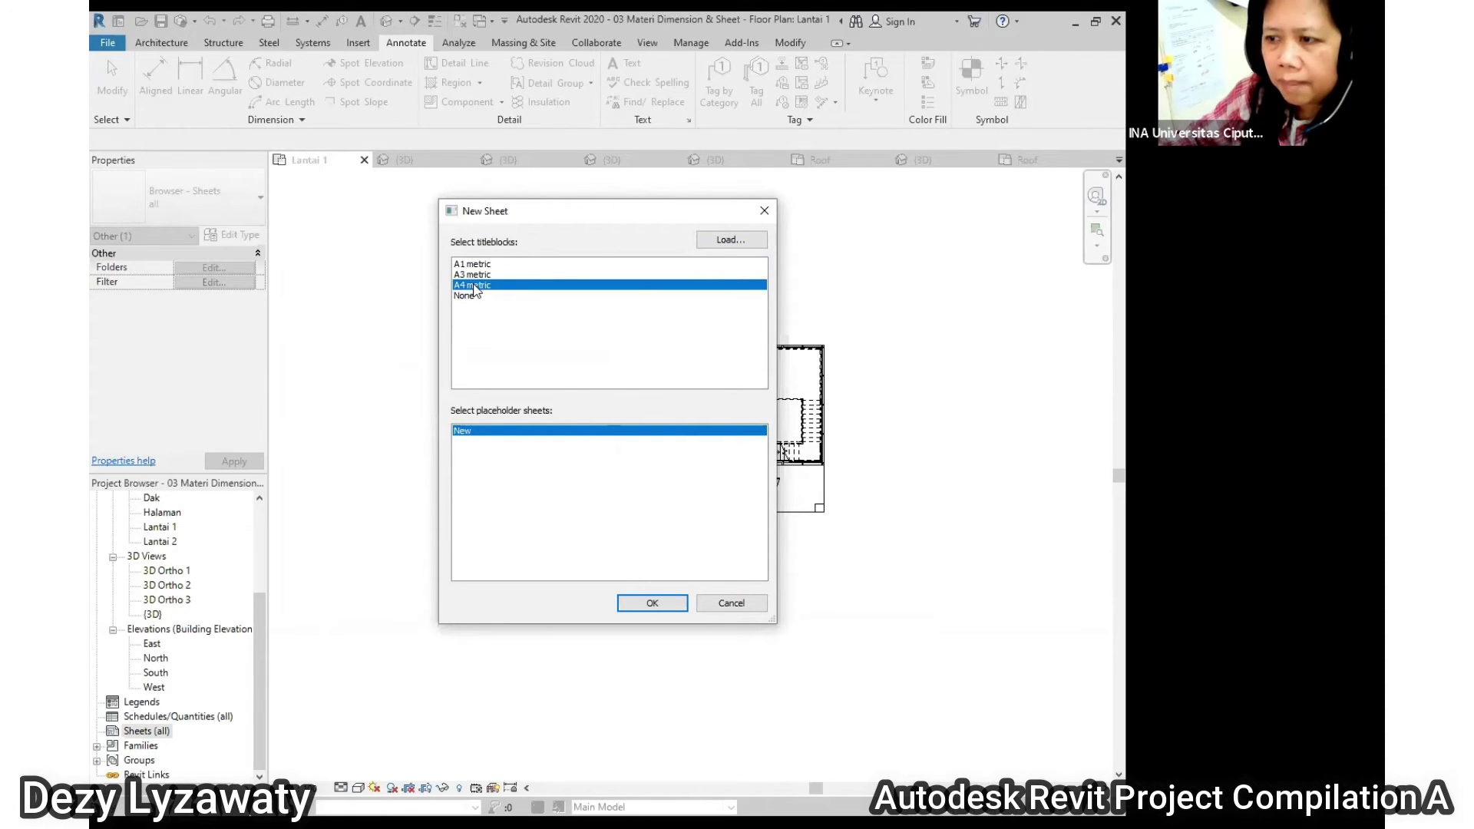
left_click(652, 603)
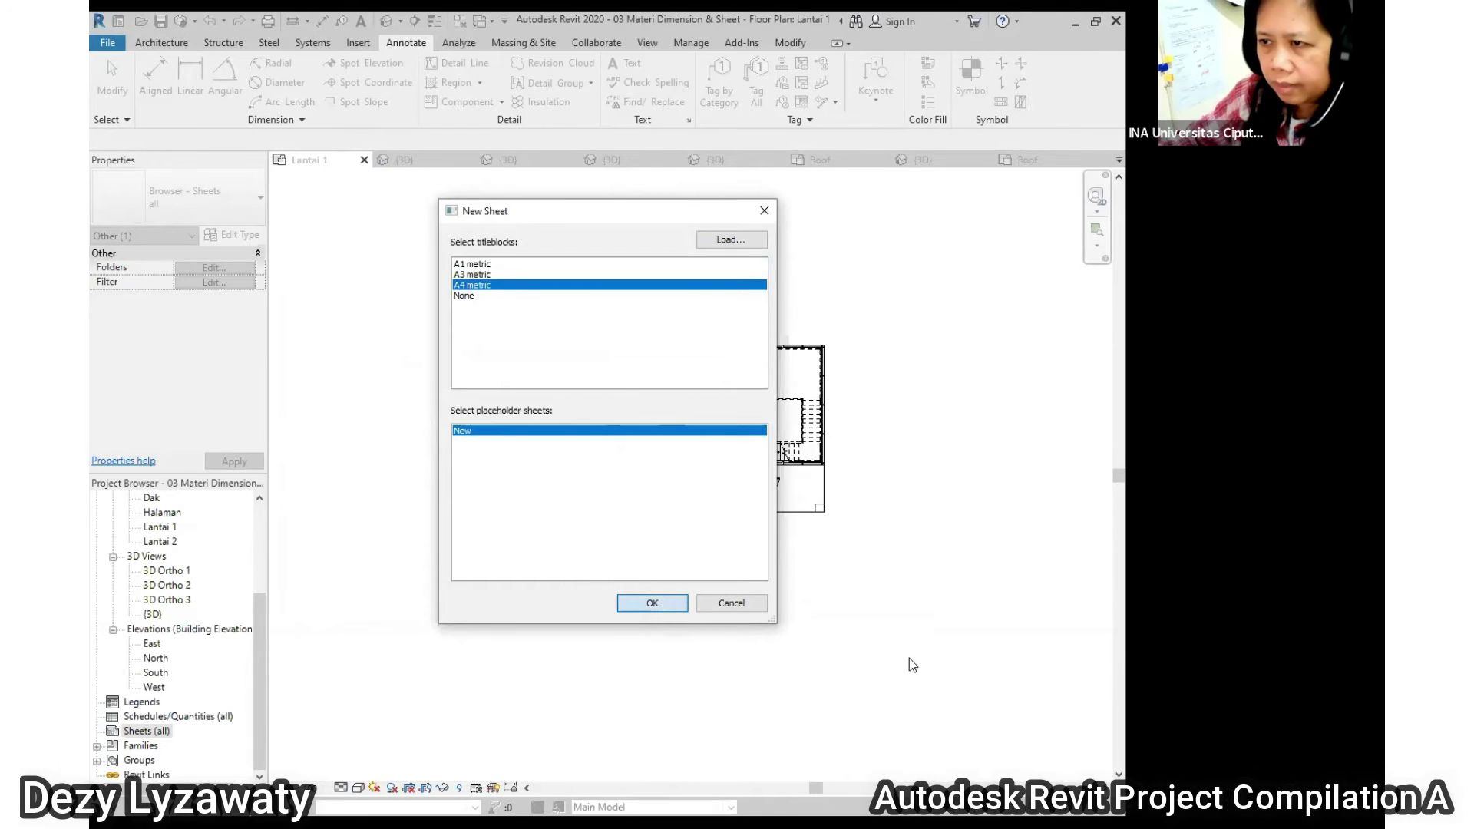
Expand the project's list of sheets and select the new A4 sheet A102
scroll(660, 460, "down", 2)
scroll(719, 468, "up", 2)
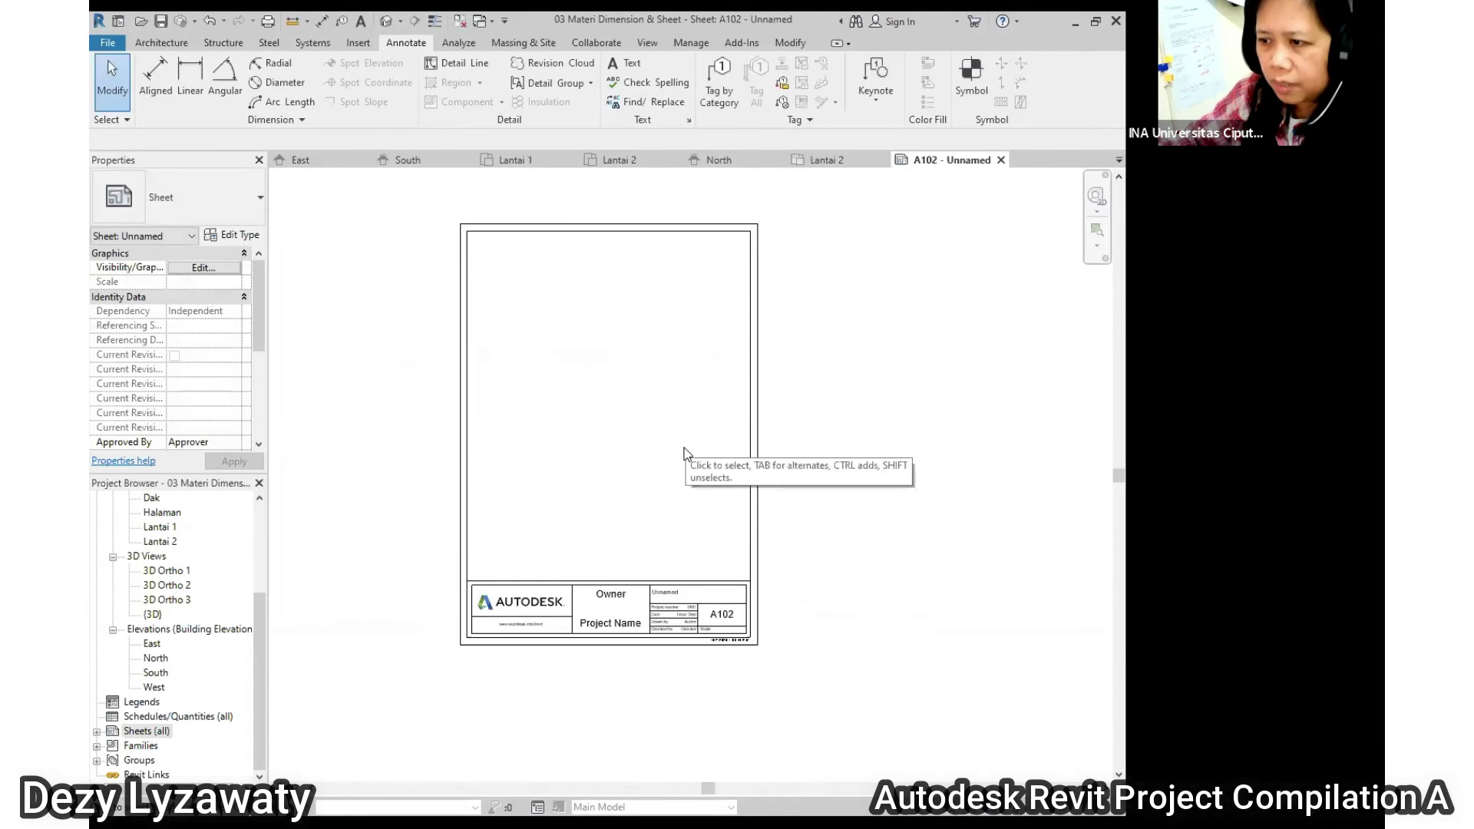
left_click(98, 733)
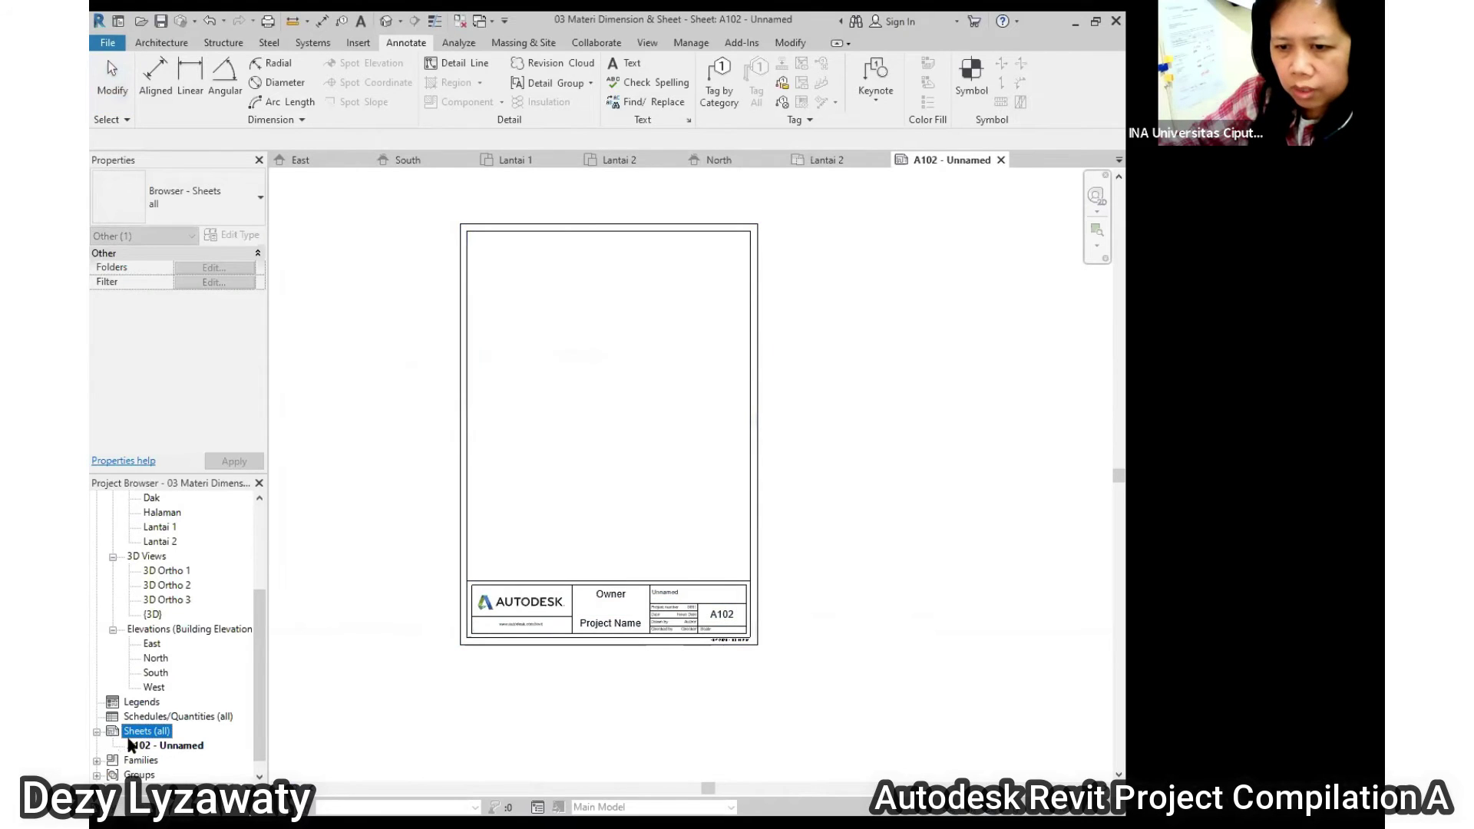
left_click(153, 748)
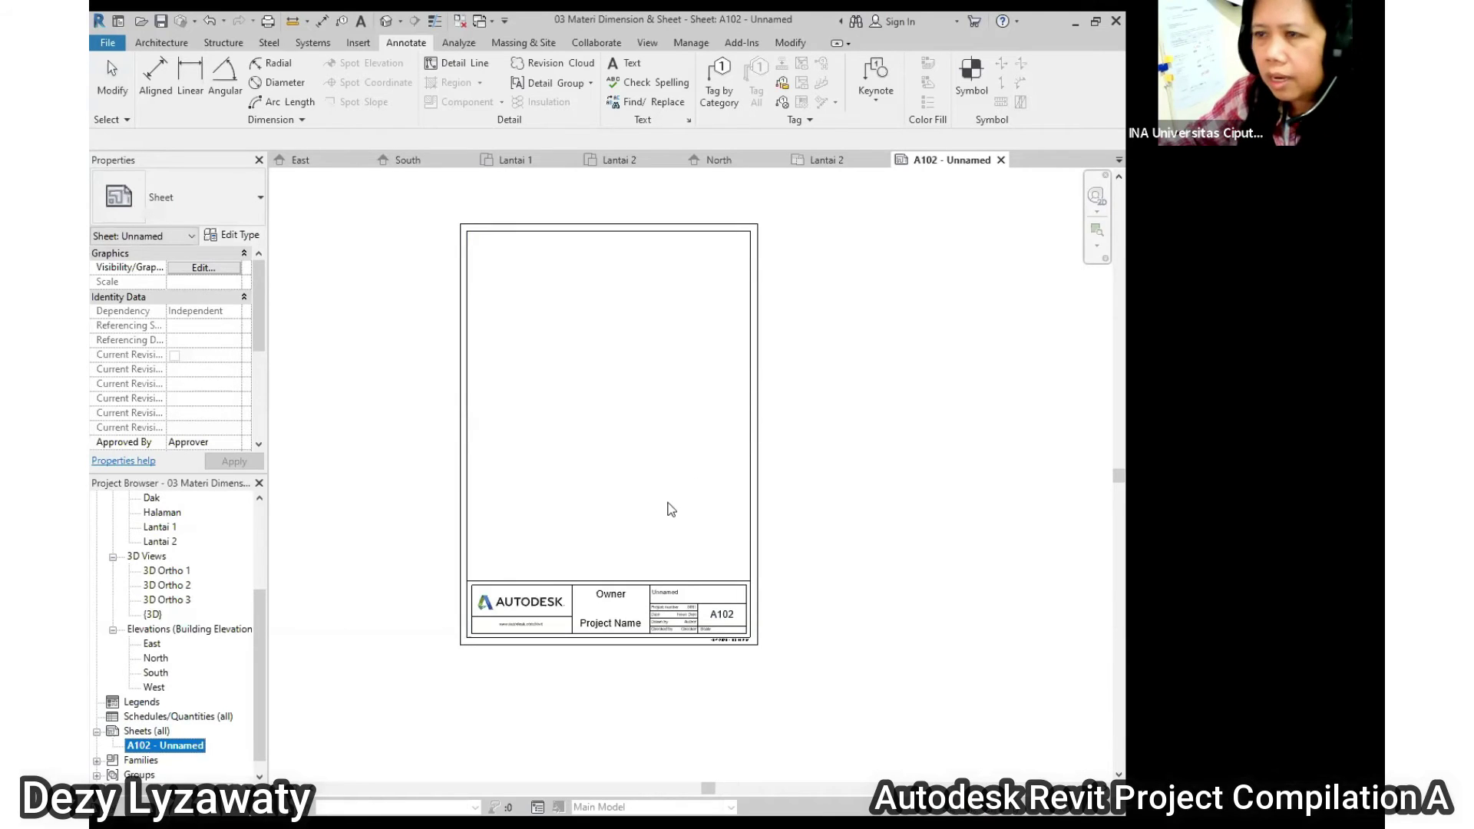
Place the Lantai 1 floor plan on sheet A102, centred above the titleblock
scroll(669, 503, "down", 2)
scroll(638, 495, "up", 3)
left_click_drag(263, 626, 259, 486)
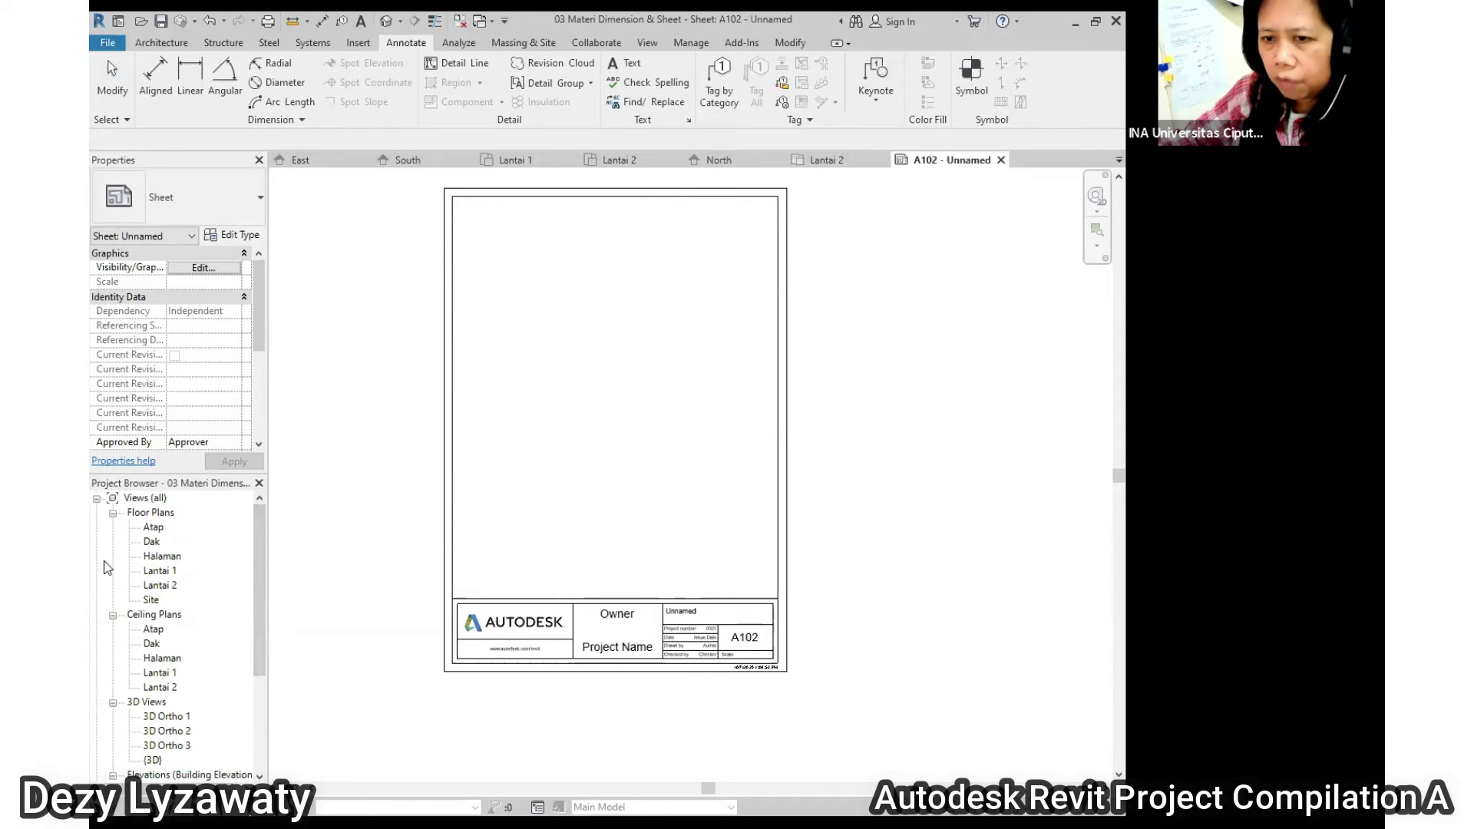
left_click(165, 571)
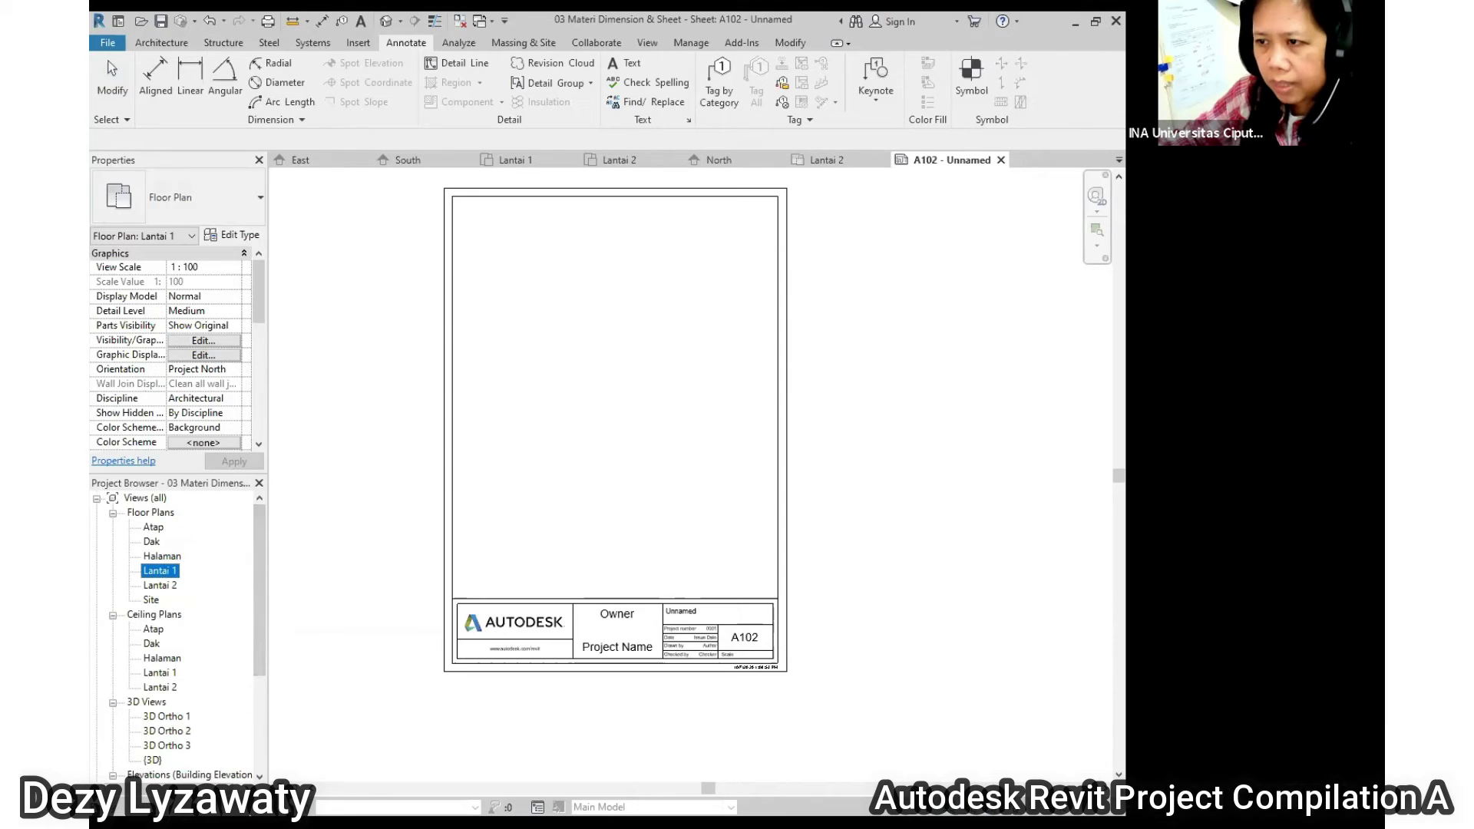
left_click_drag(165, 571, 619, 401)
left_click(619, 383)
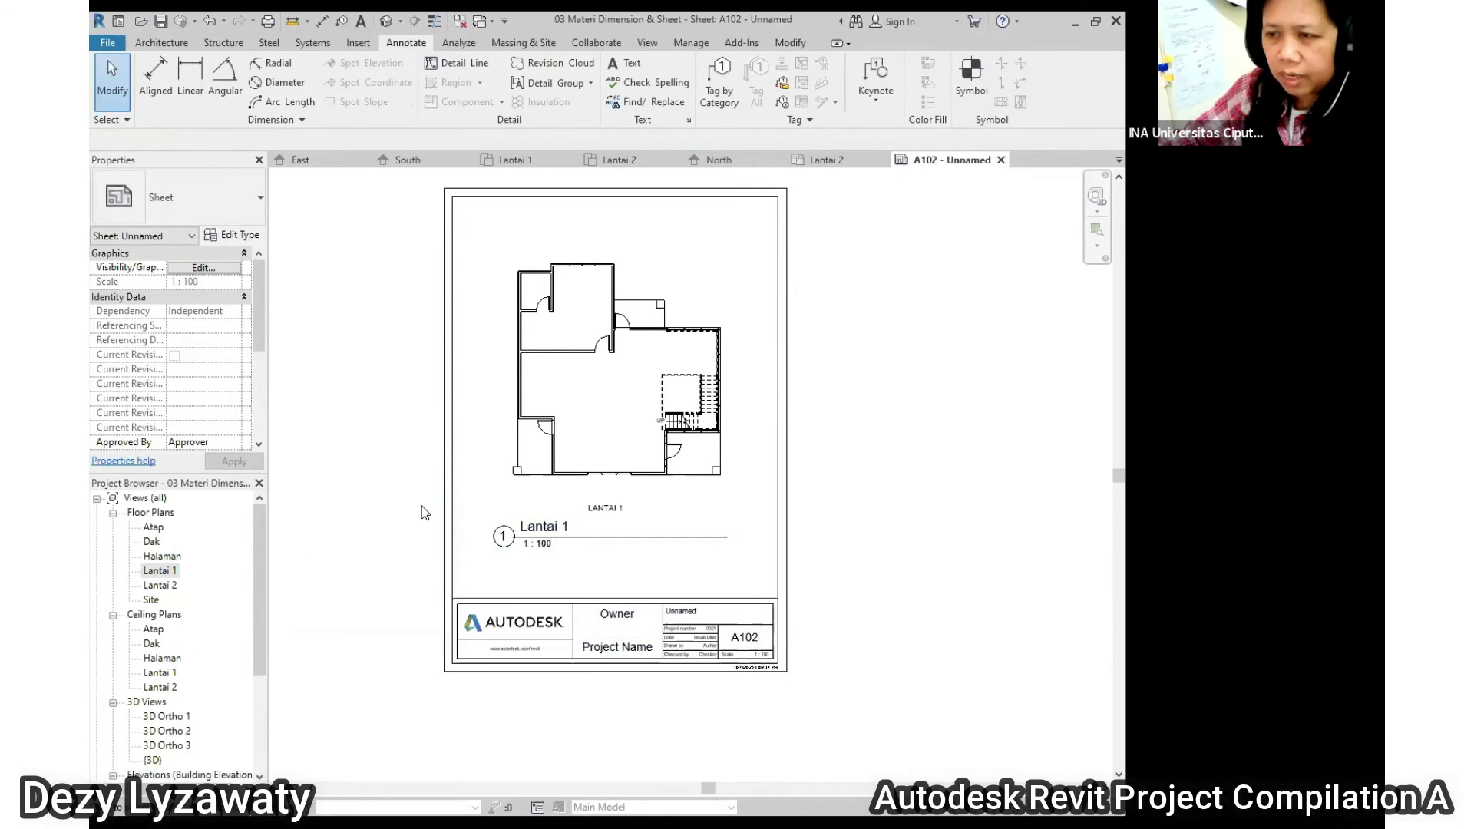
Create a second sheet using the A4 metric titleblock
left_click(262, 654)
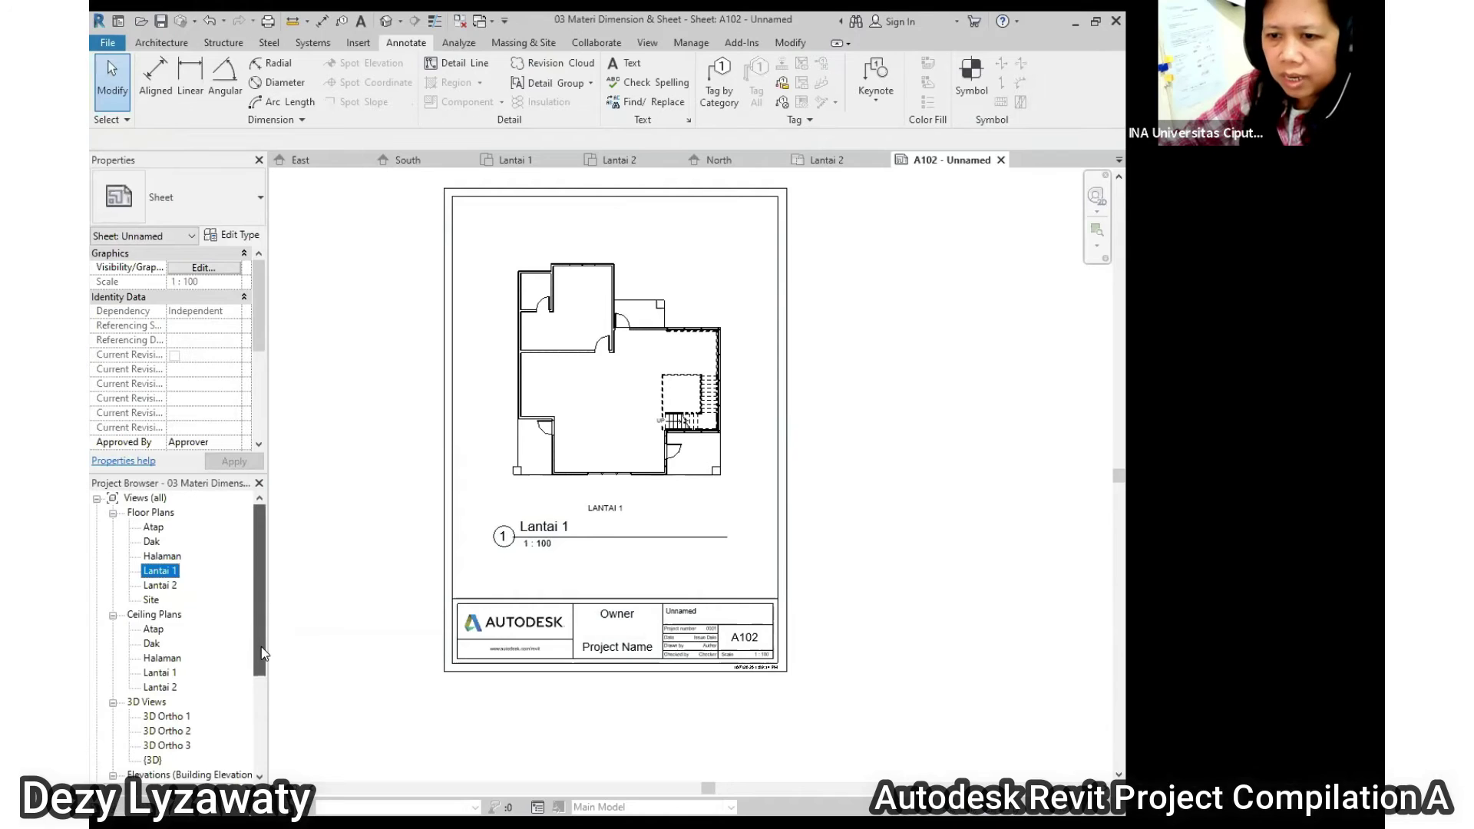
left_click_drag(262, 653, 263, 749)
left_click(158, 723)
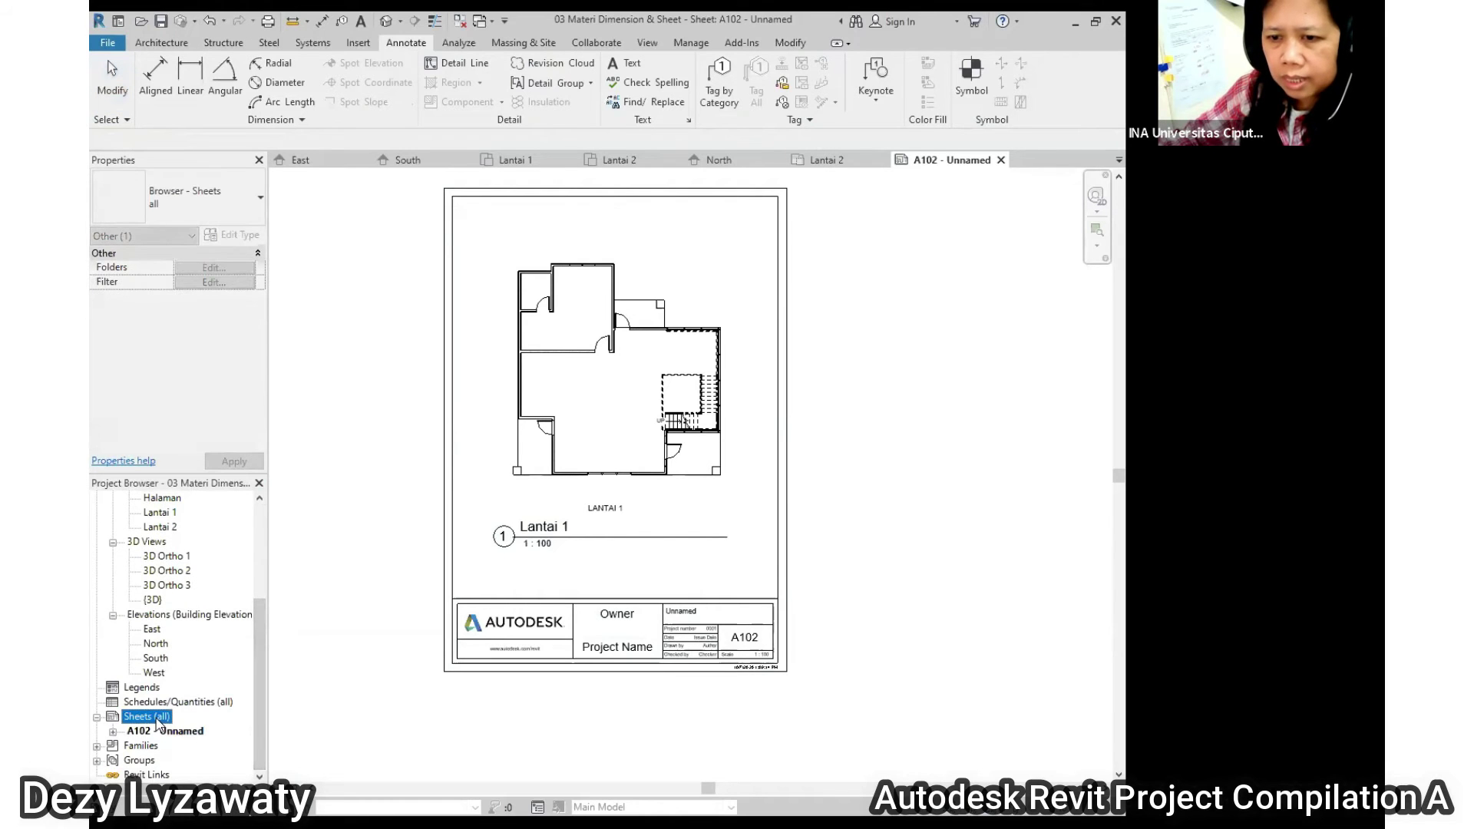
right_click(158, 724)
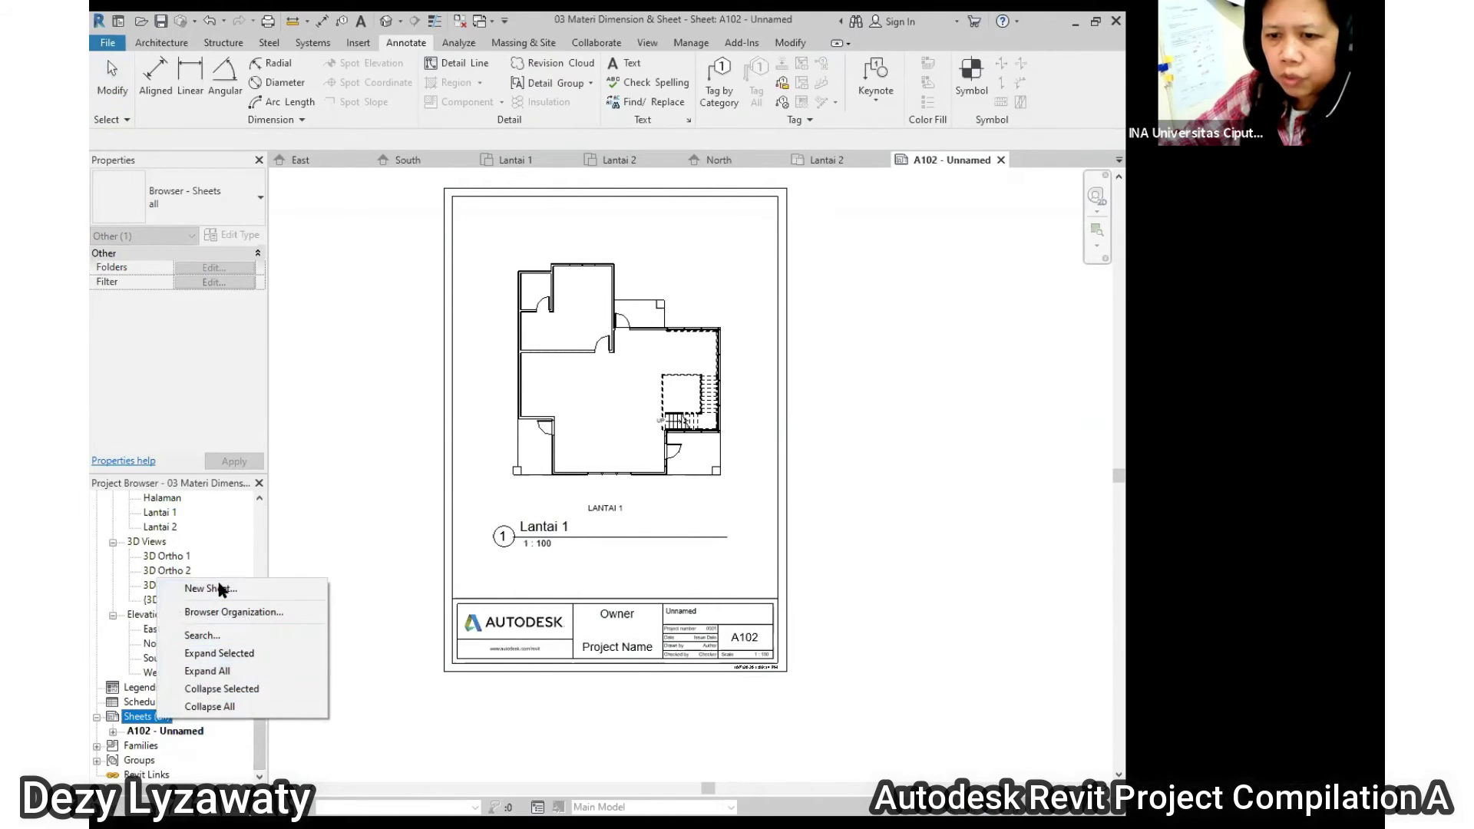
left_click(220, 589)
left_click(475, 287)
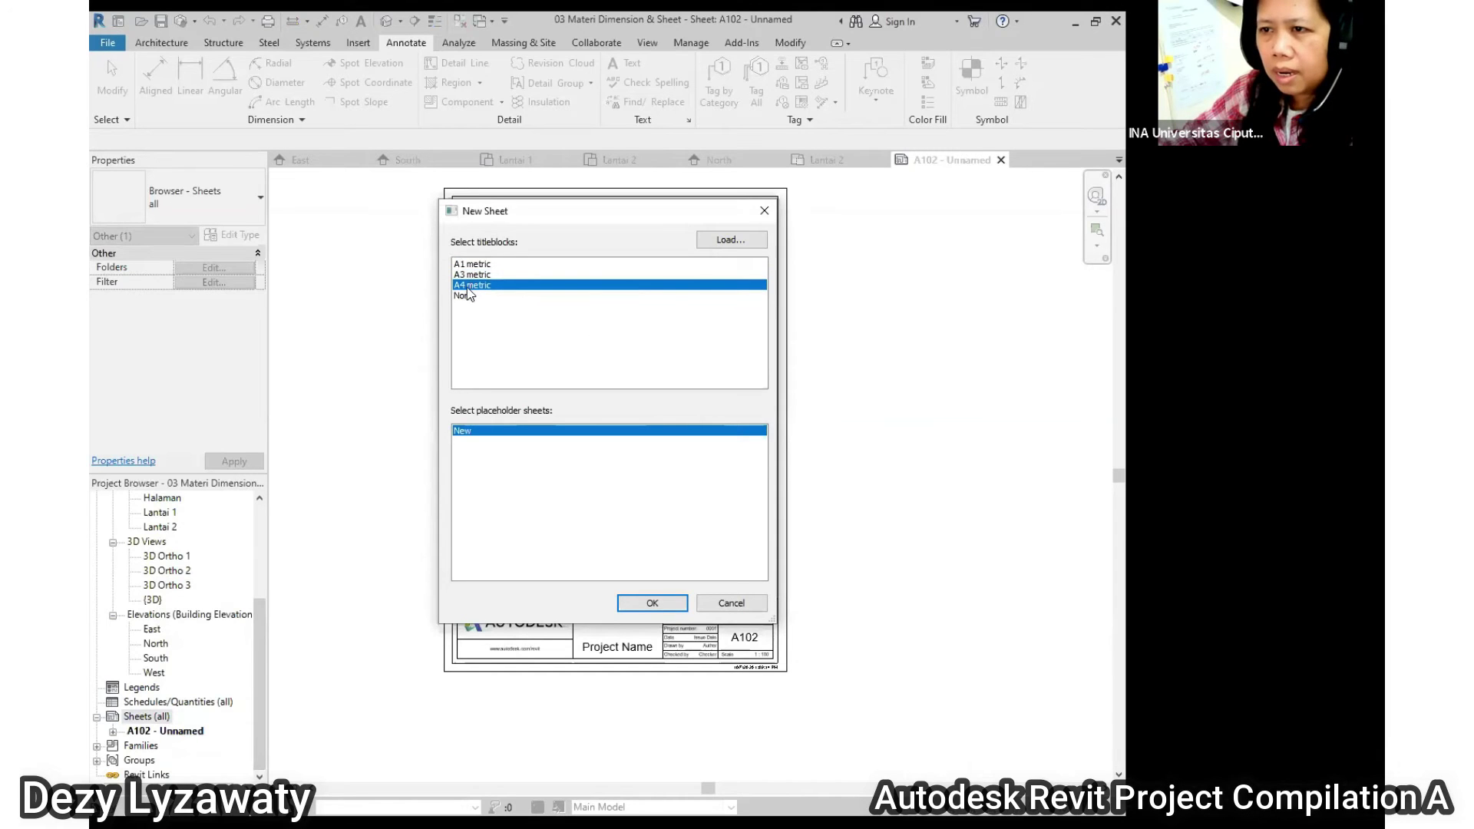
left_click(651, 604)
scroll(352, 522, "down", 2)
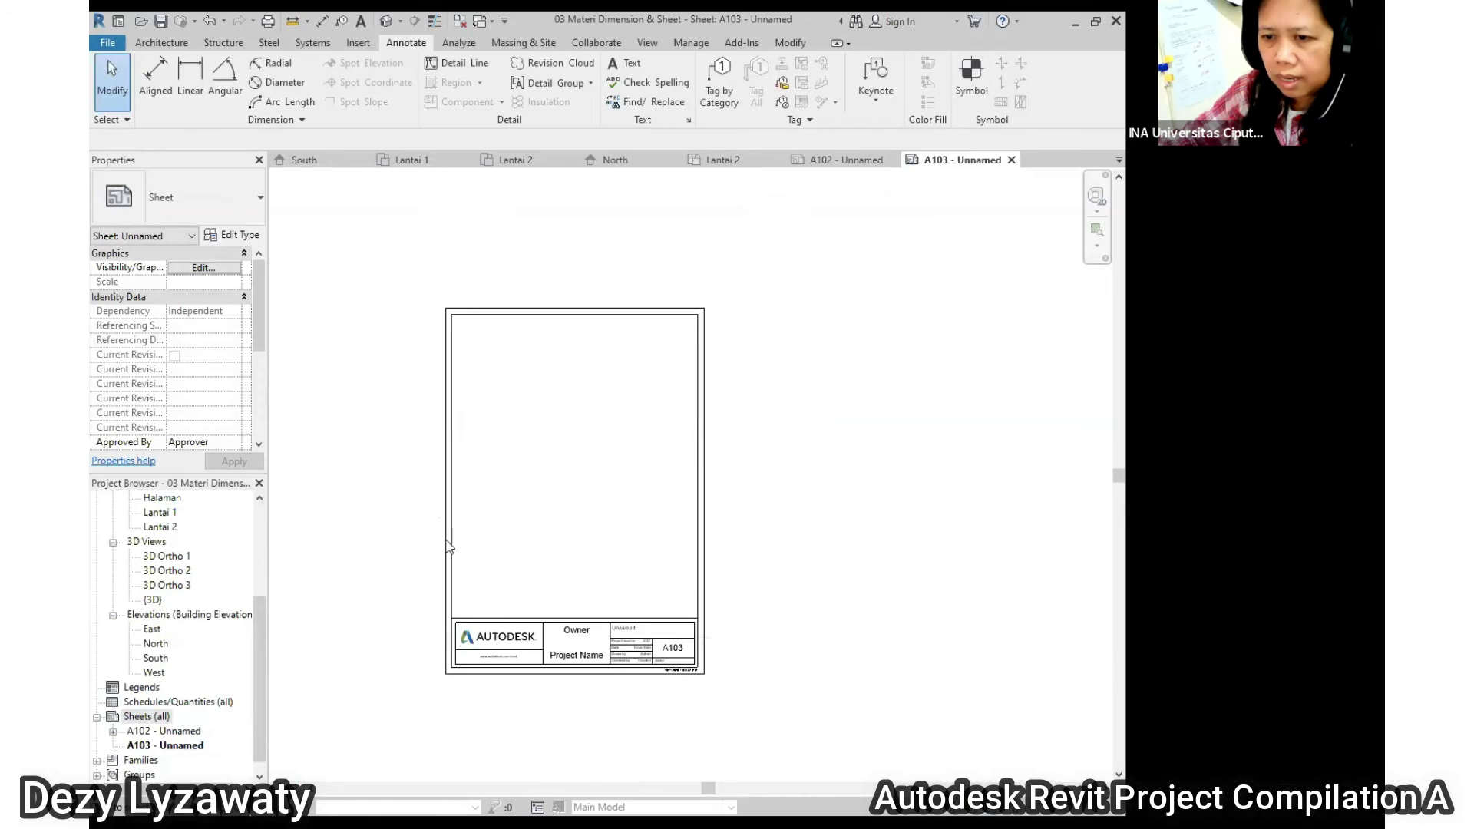
Try placing the Lantai 2 floor plan with its elevation markers on sheet A103, and delete the placed viewport
left_click_drag(259, 641, 274, 514)
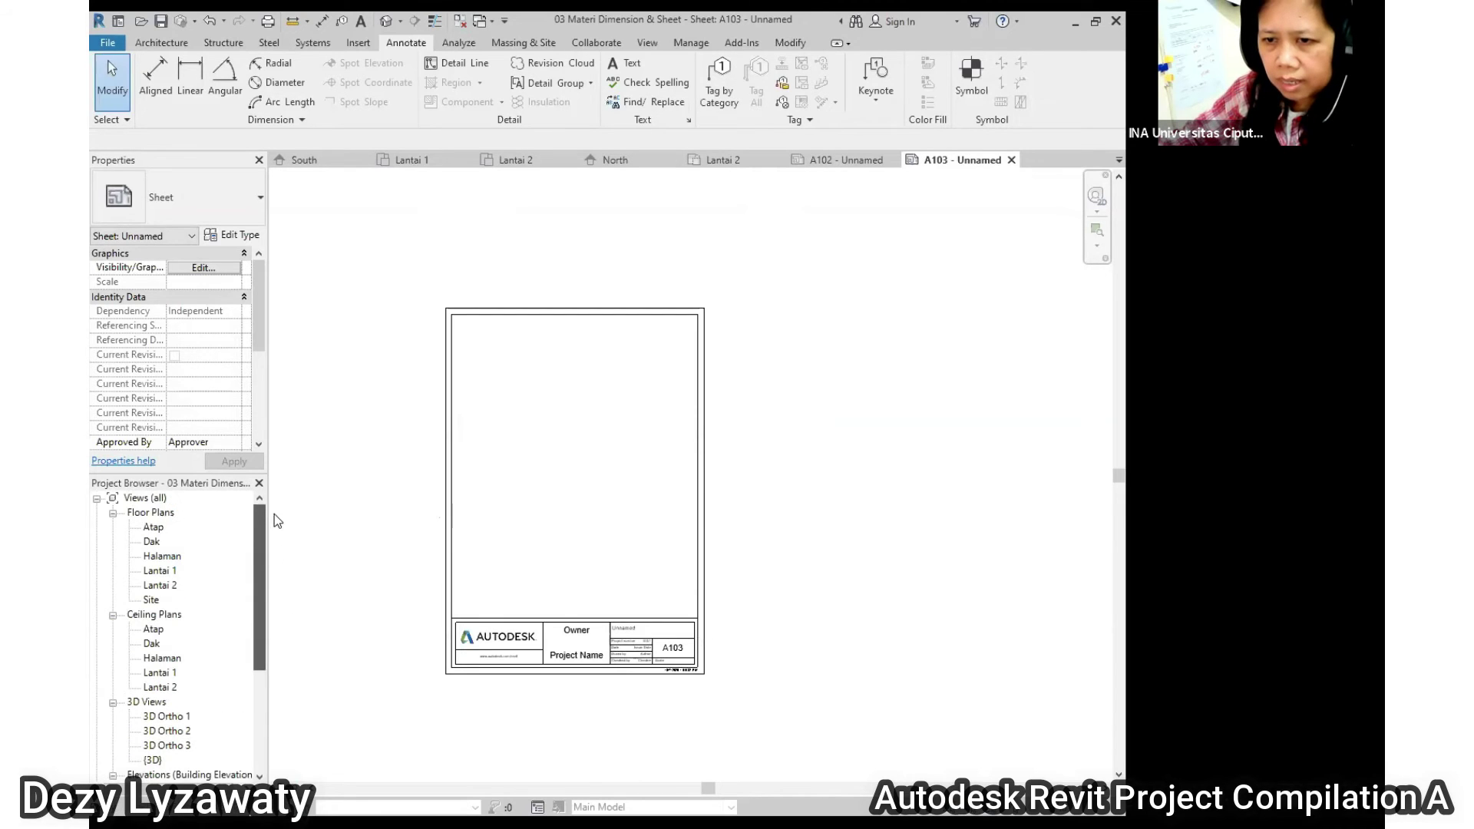
left_click(162, 585)
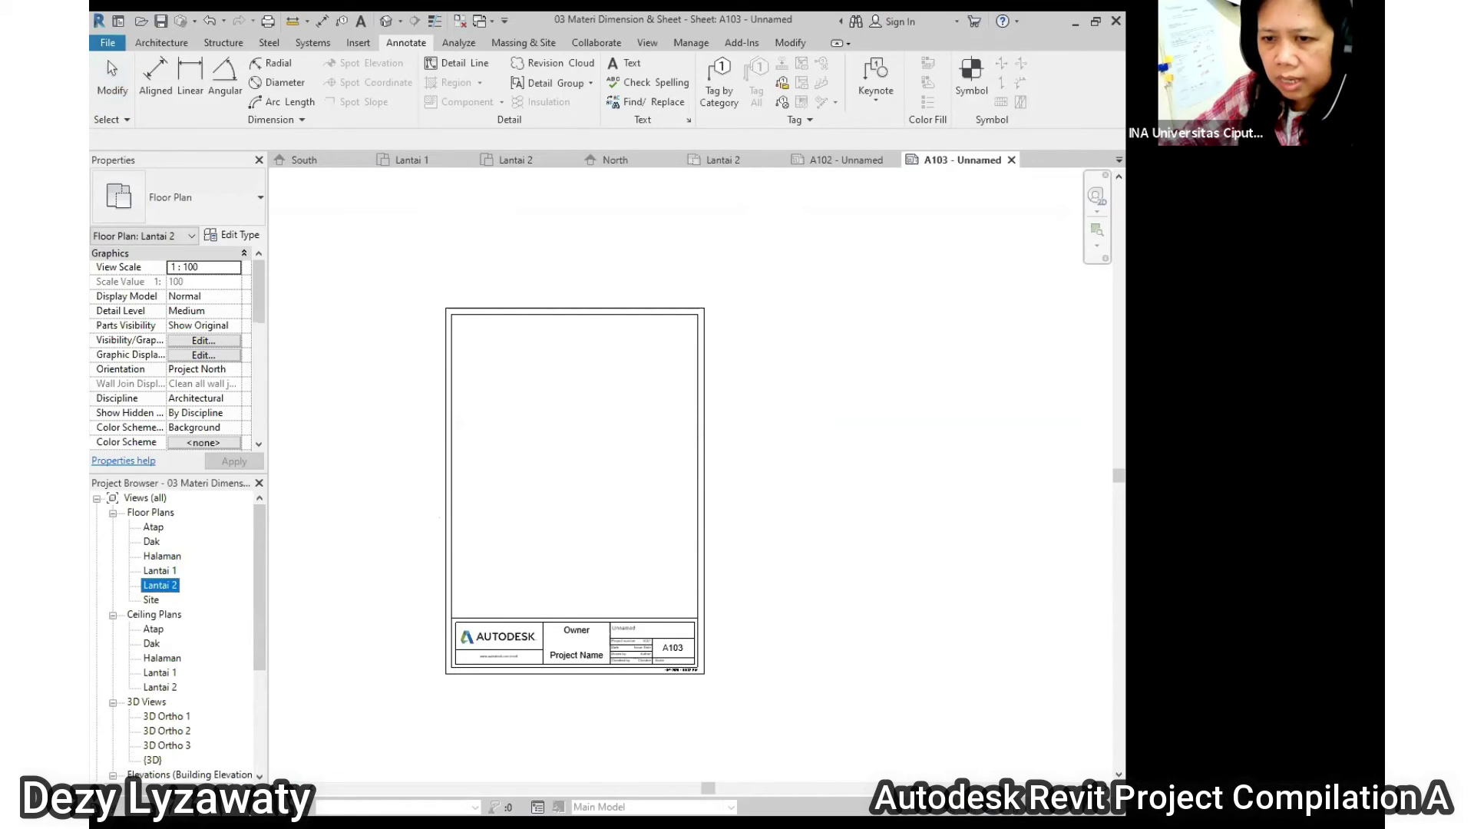
left_click(569, 472)
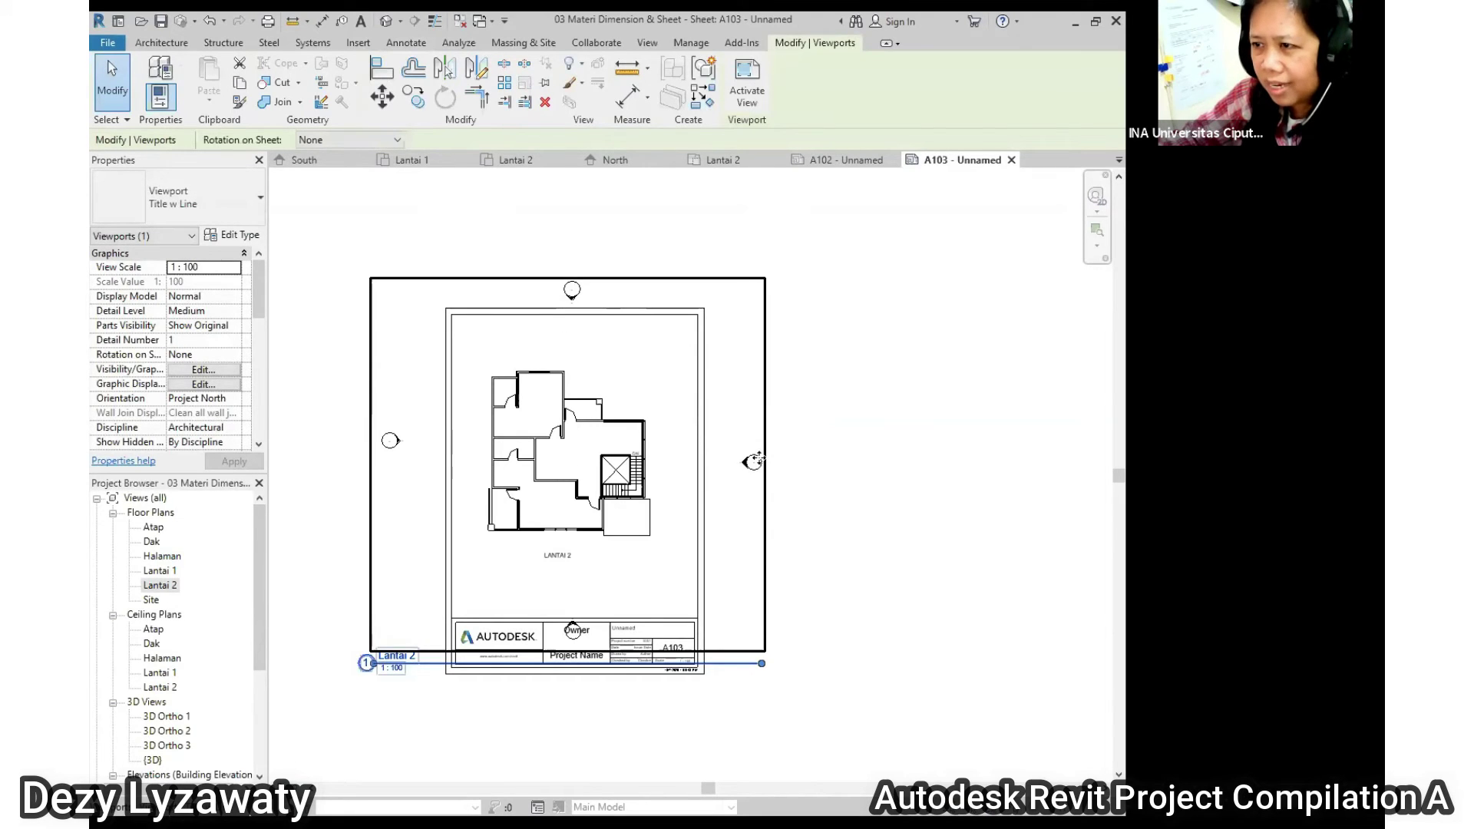
left_click(886, 498)
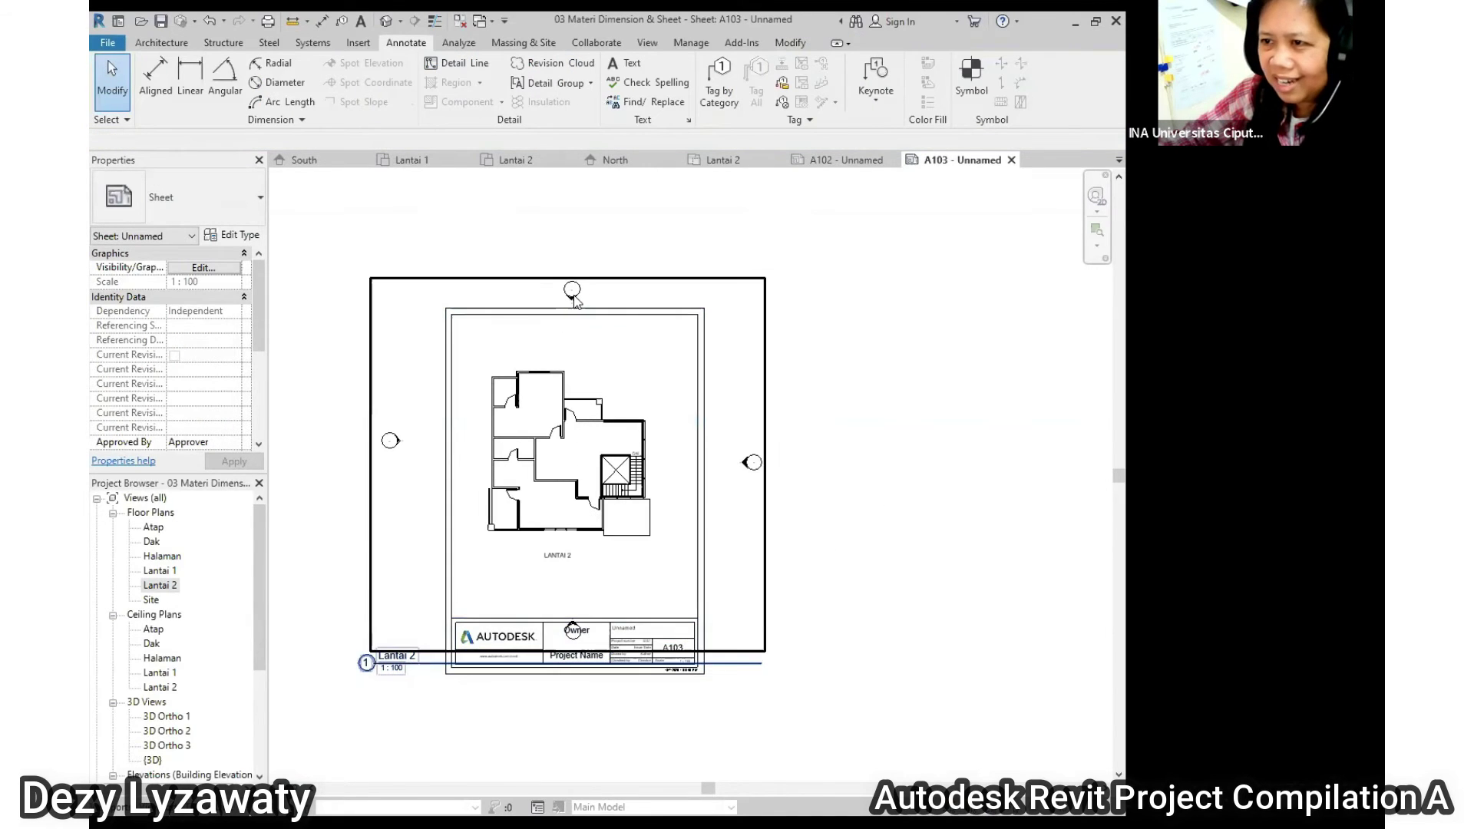
left_click(593, 499)
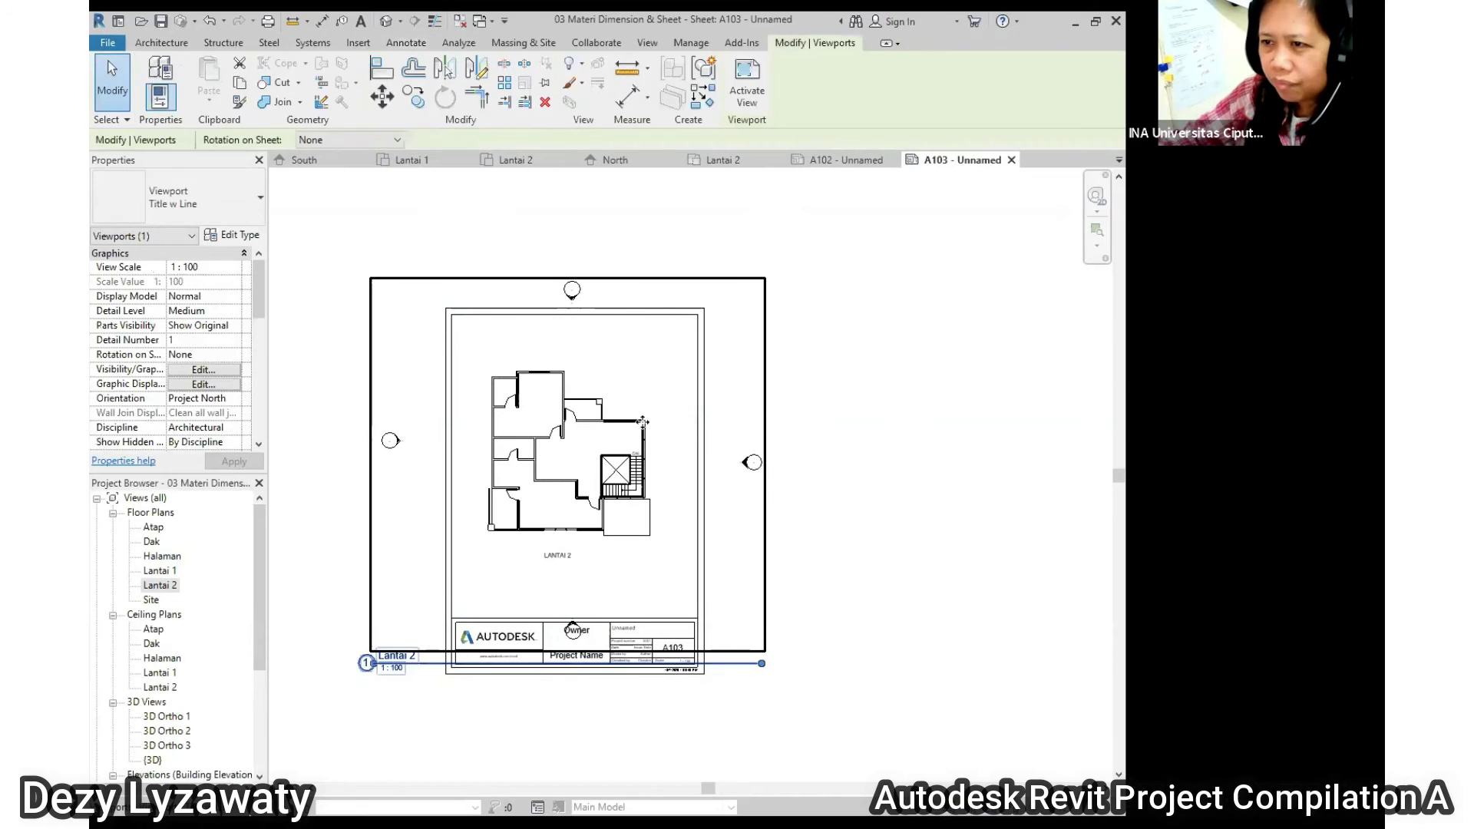
left_click(819, 432)
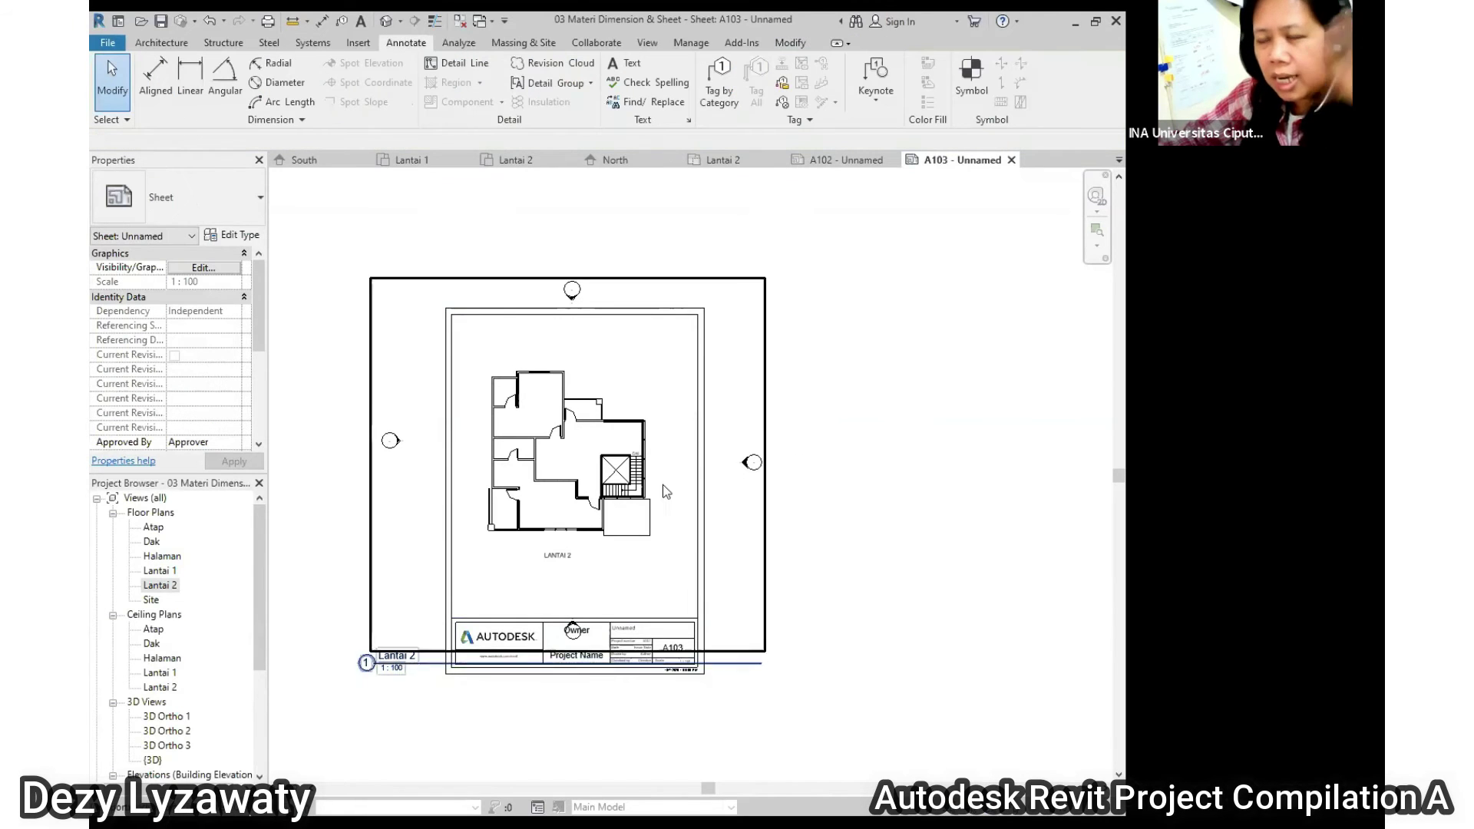
left_click(644, 414)
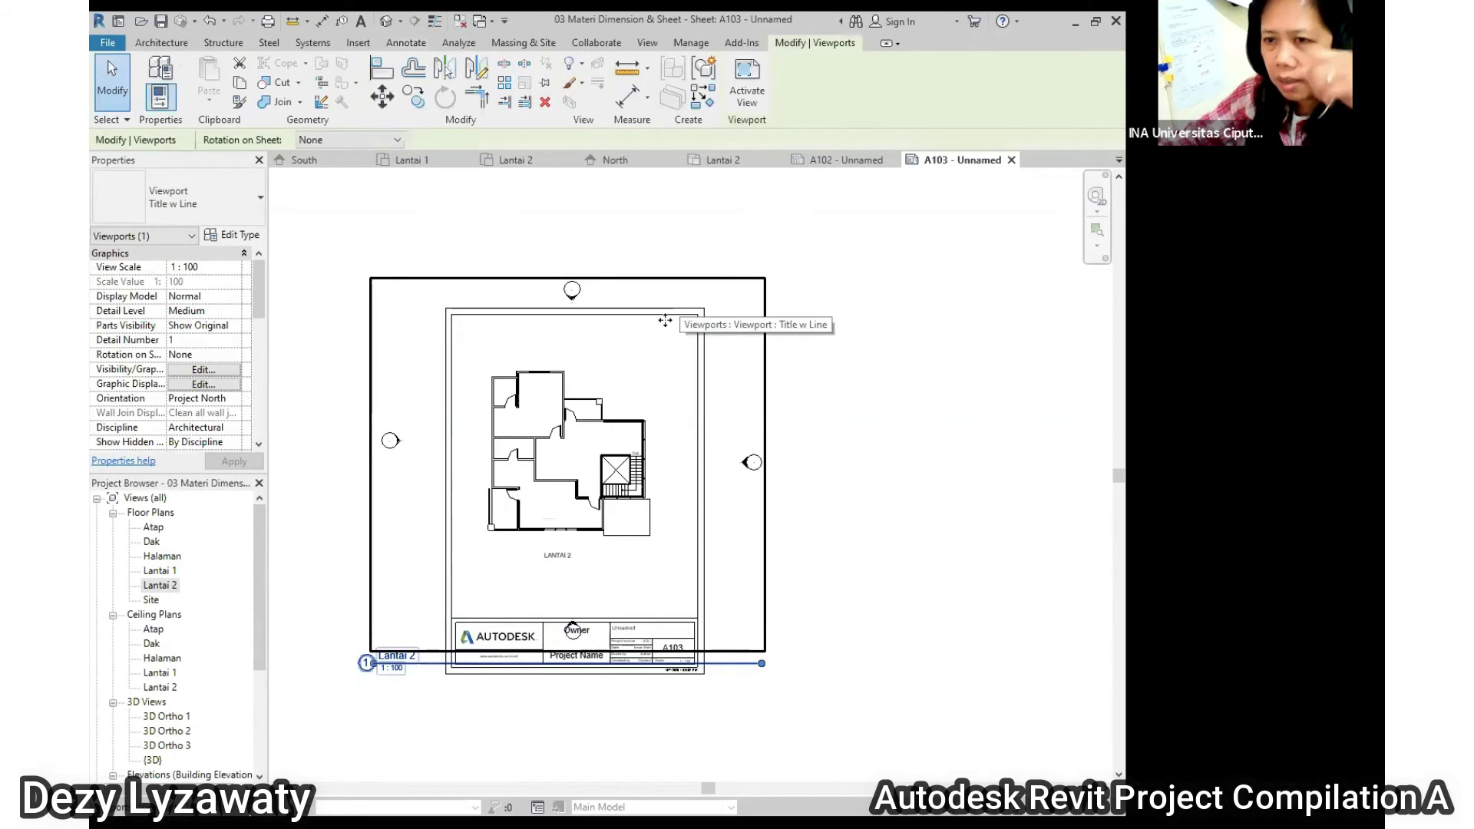
key("Delete")
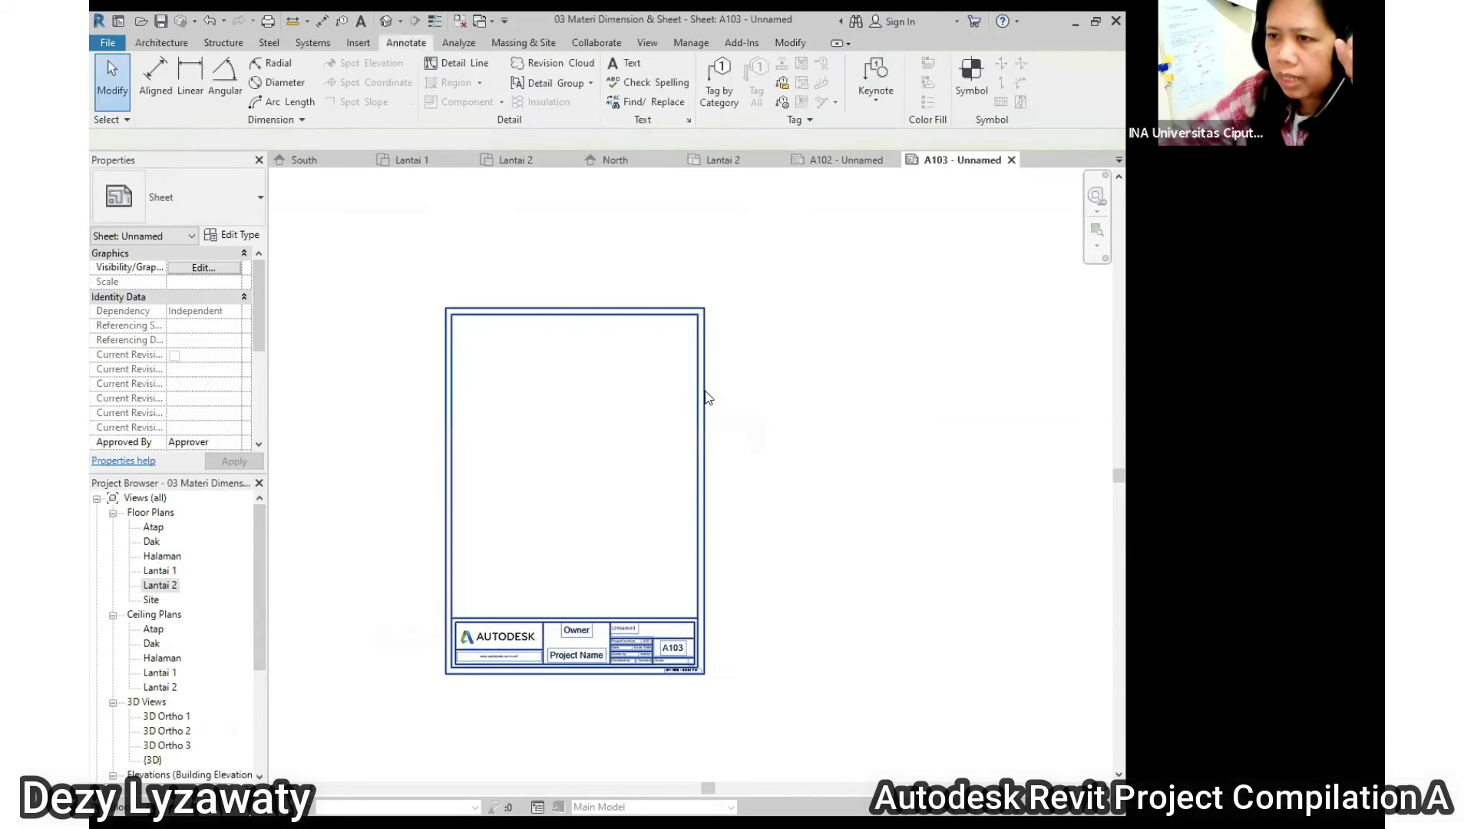
Open the Lantai 2 floor plan and hide the elevation markers in this view by category
double_click(168, 590)
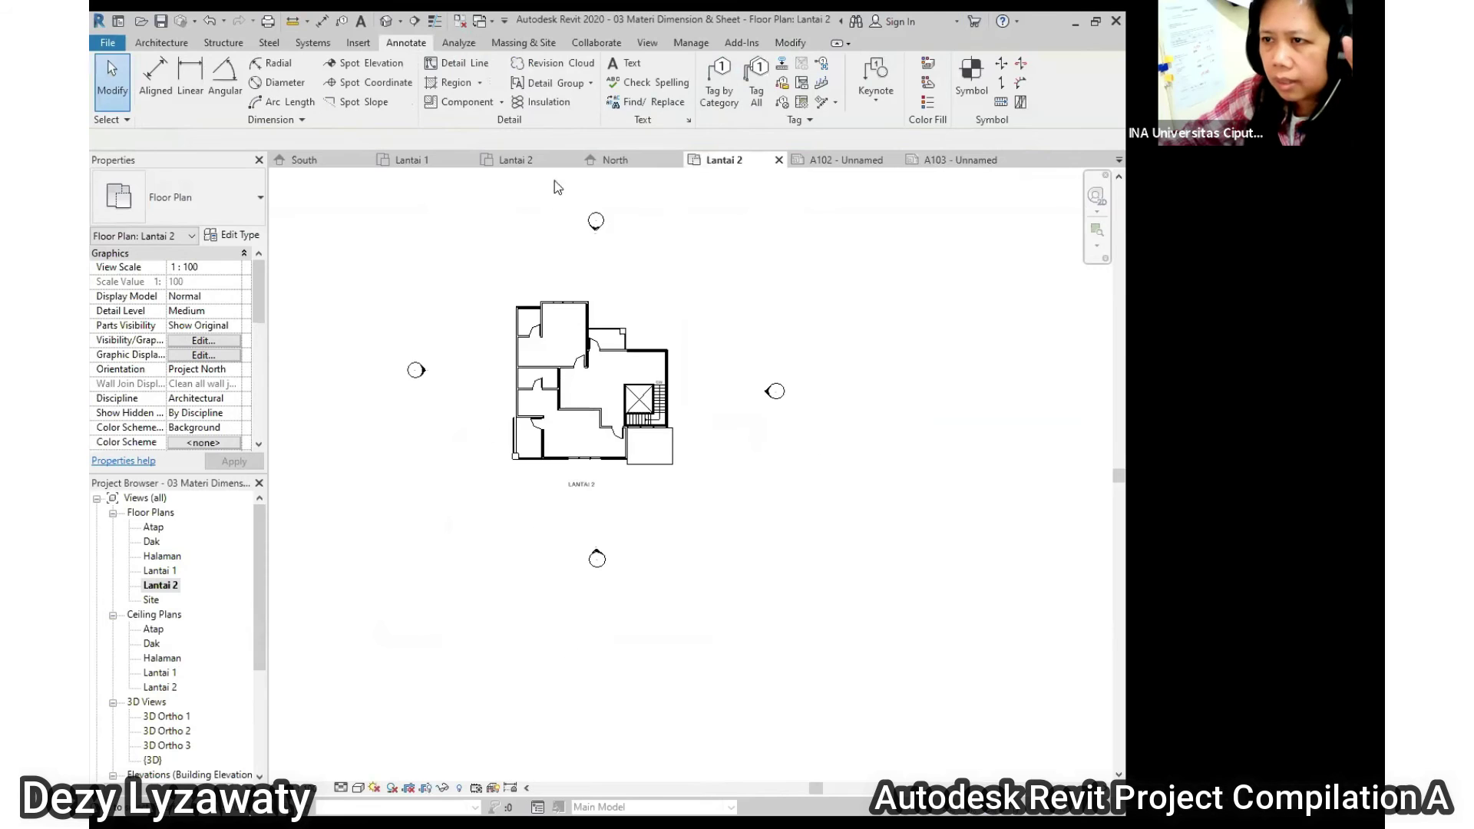
left_click_drag(551, 192, 675, 280)
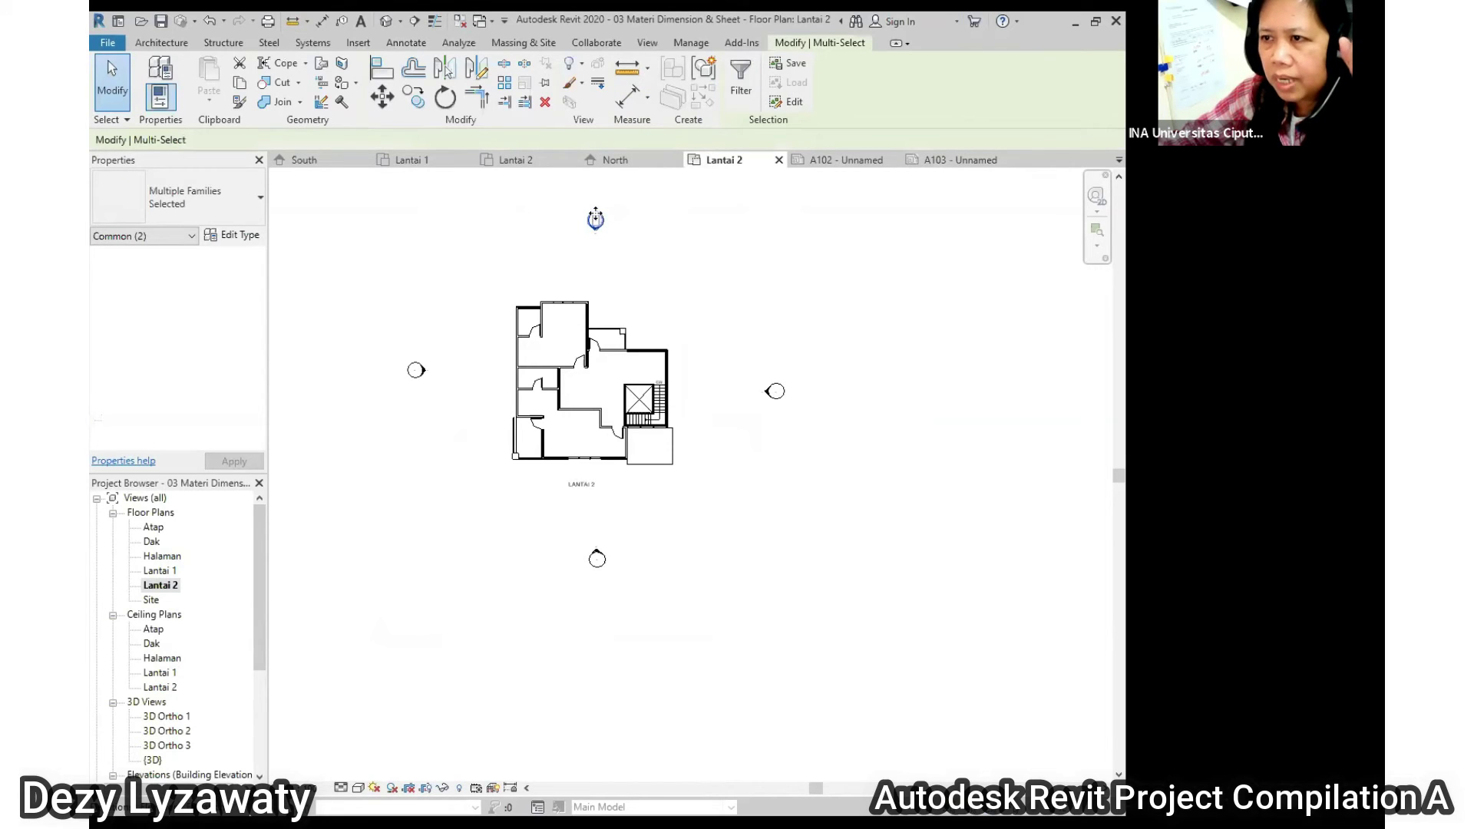
right_click(596, 219)
mouse_move(765, 296)
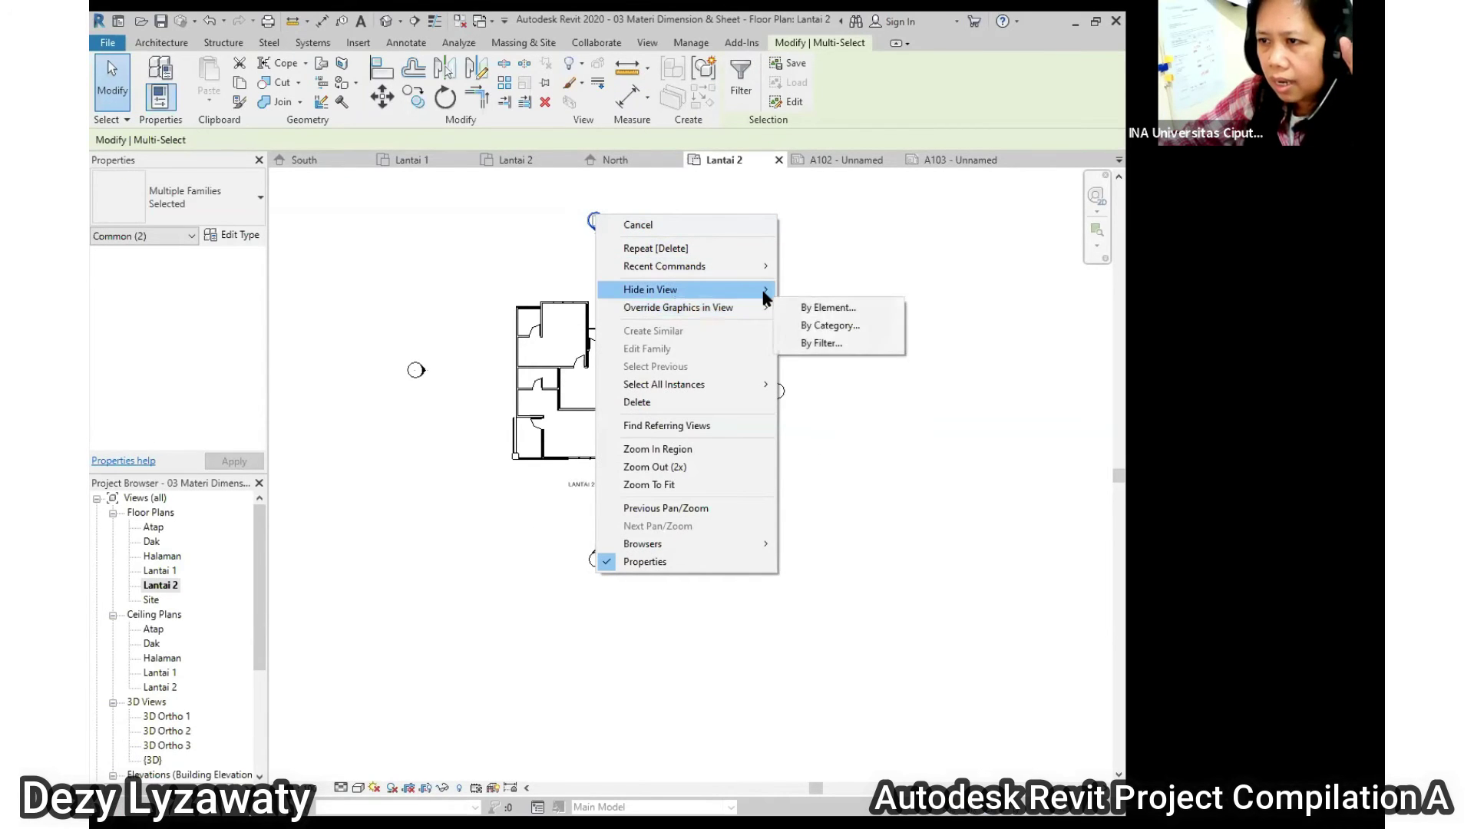
left_click(878, 321)
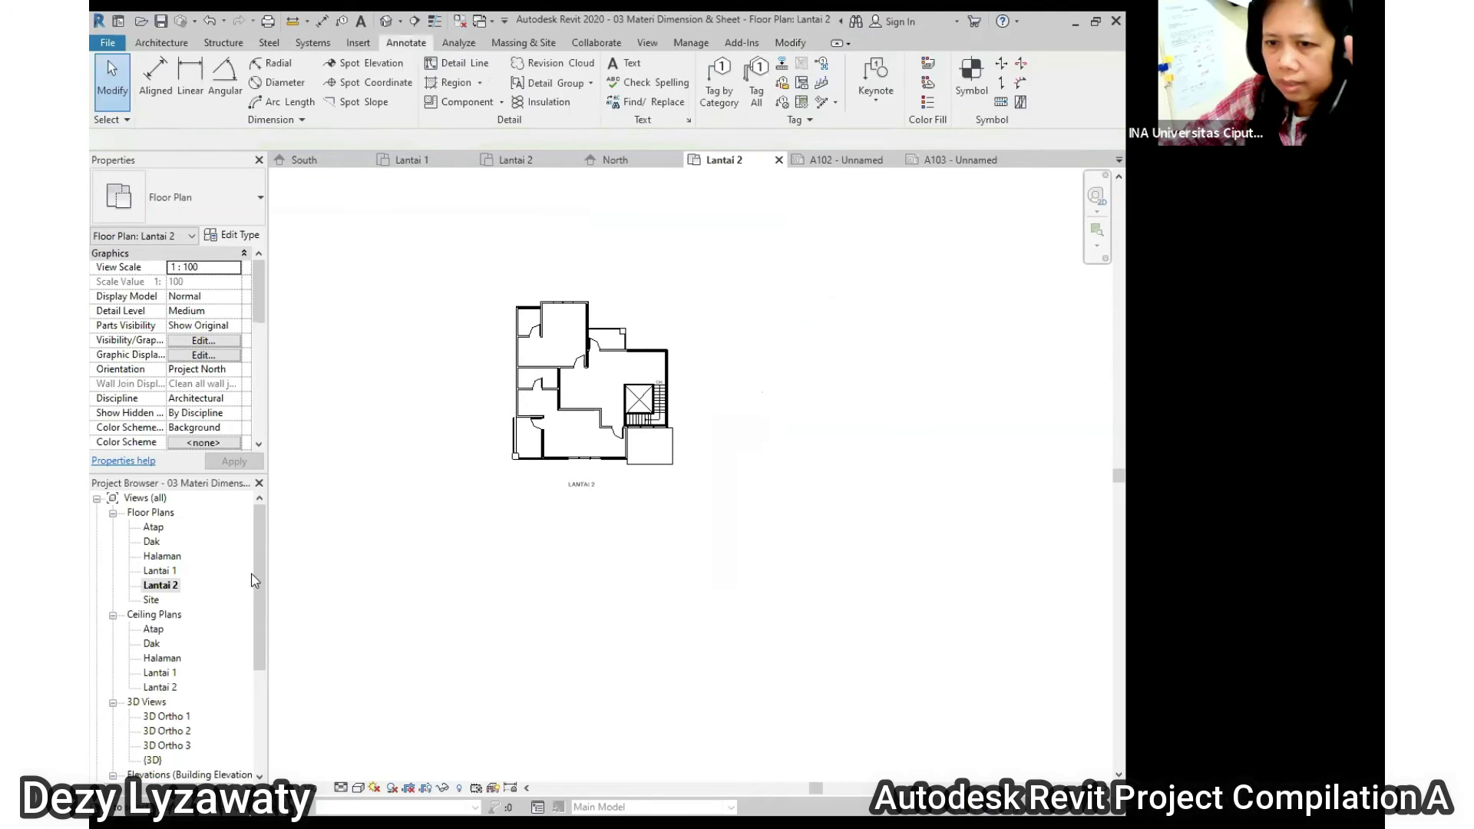
Return to sheet A103 and place the Lantai 2 floor plan on it, centred above the titleblock
scroll(251, 579, "down", 4)
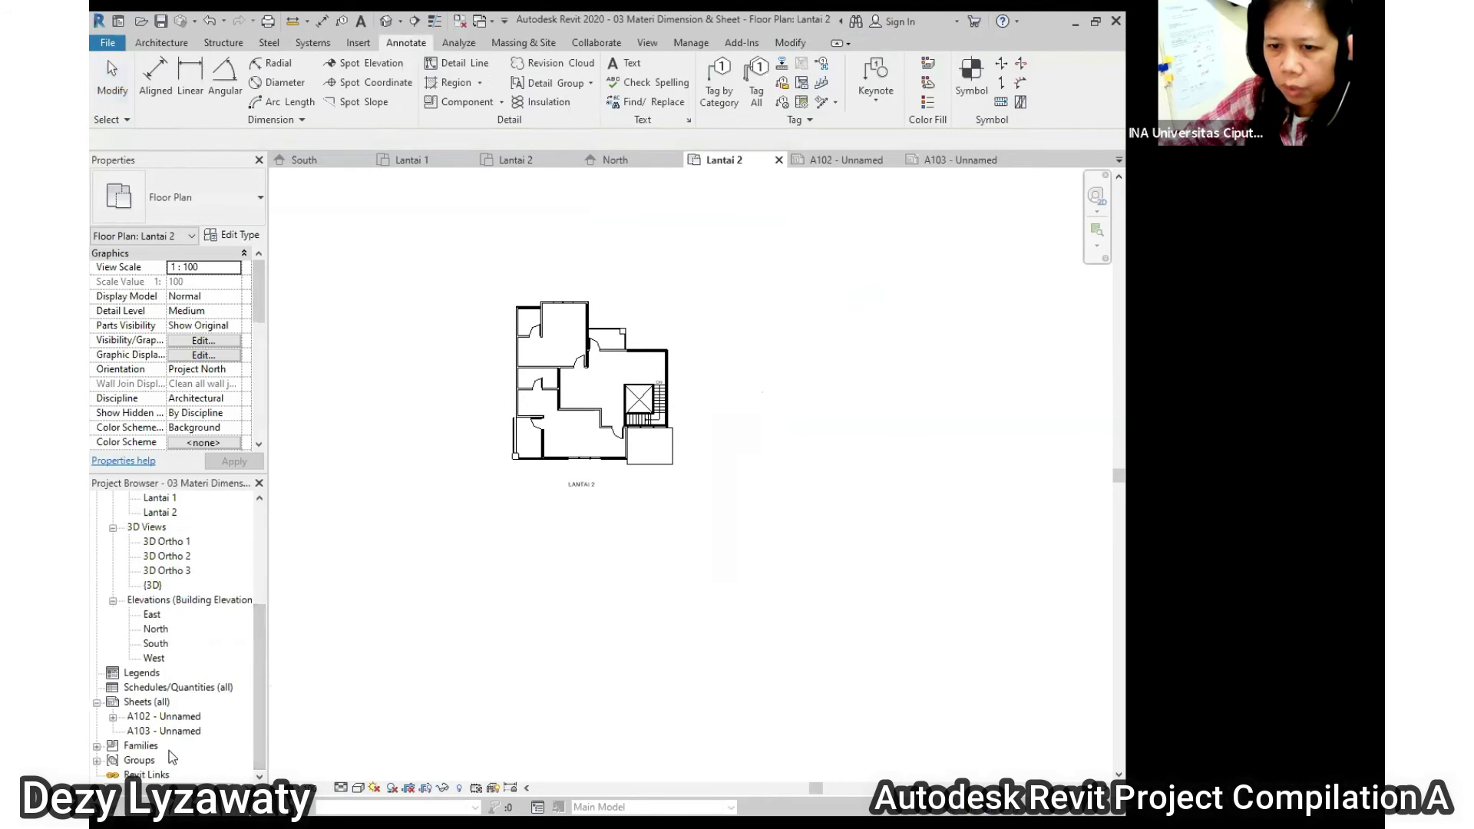
double_click(179, 732)
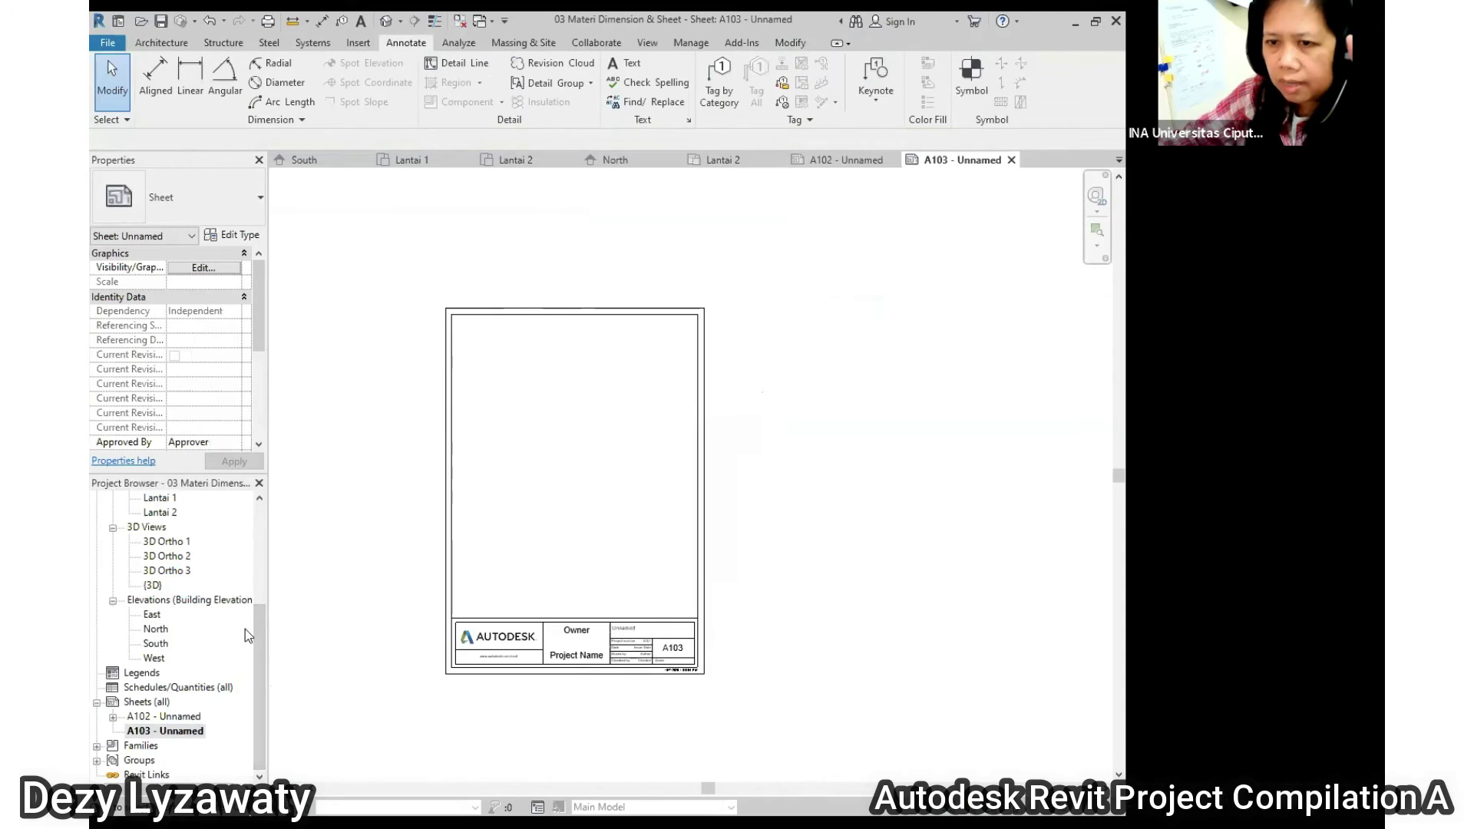
left_click_drag(259, 714, 269, 500)
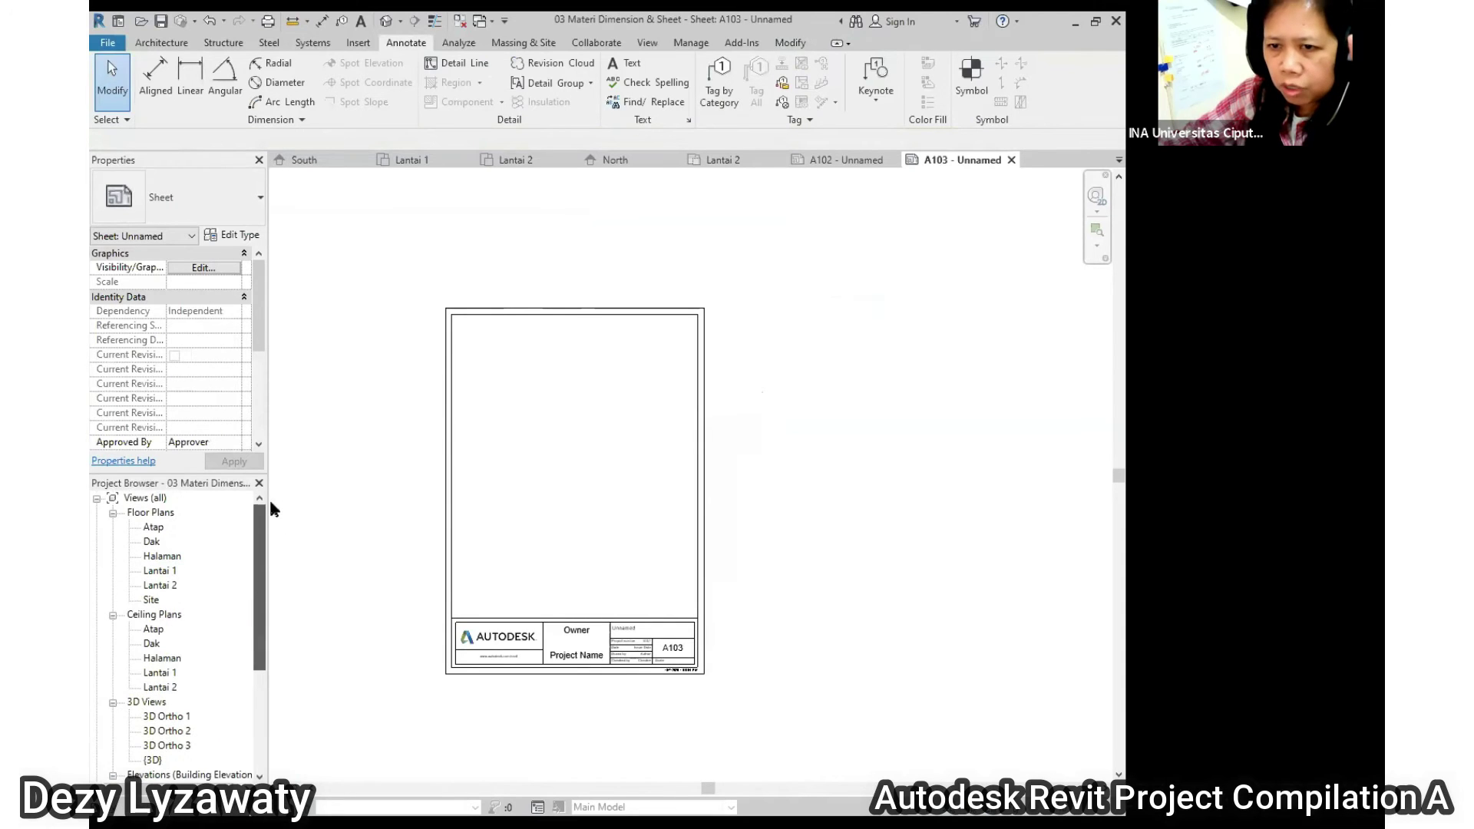
left_click(174, 588)
left_click_drag(160, 585, 576, 477)
left_click(584, 476)
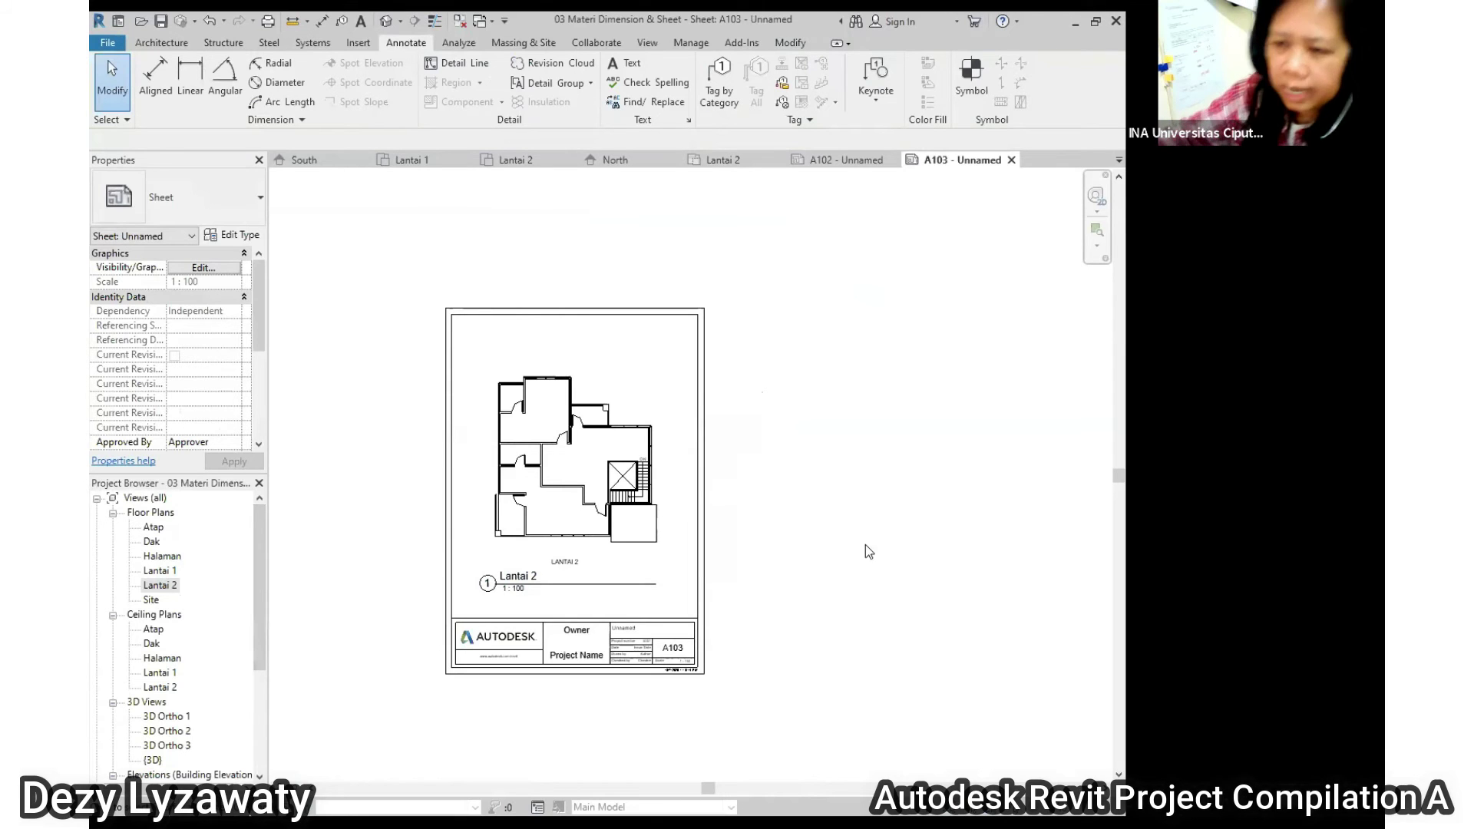
Examine the Lantai 2 viewport's title and scale, and the titleblock fields on sheet A103
scroll(570, 597, "up", 3)
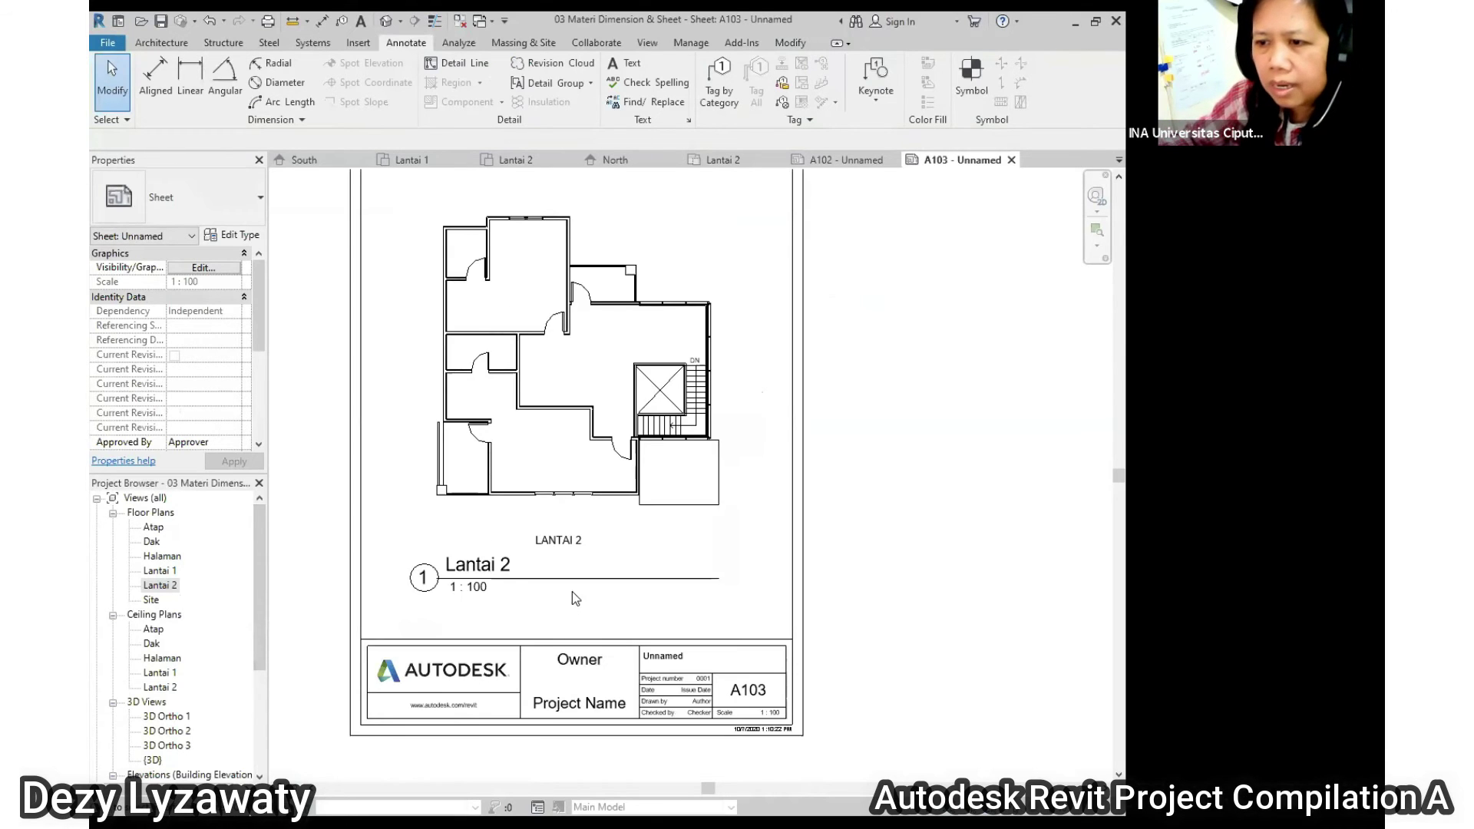
scroll(481, 606, "up", 3)
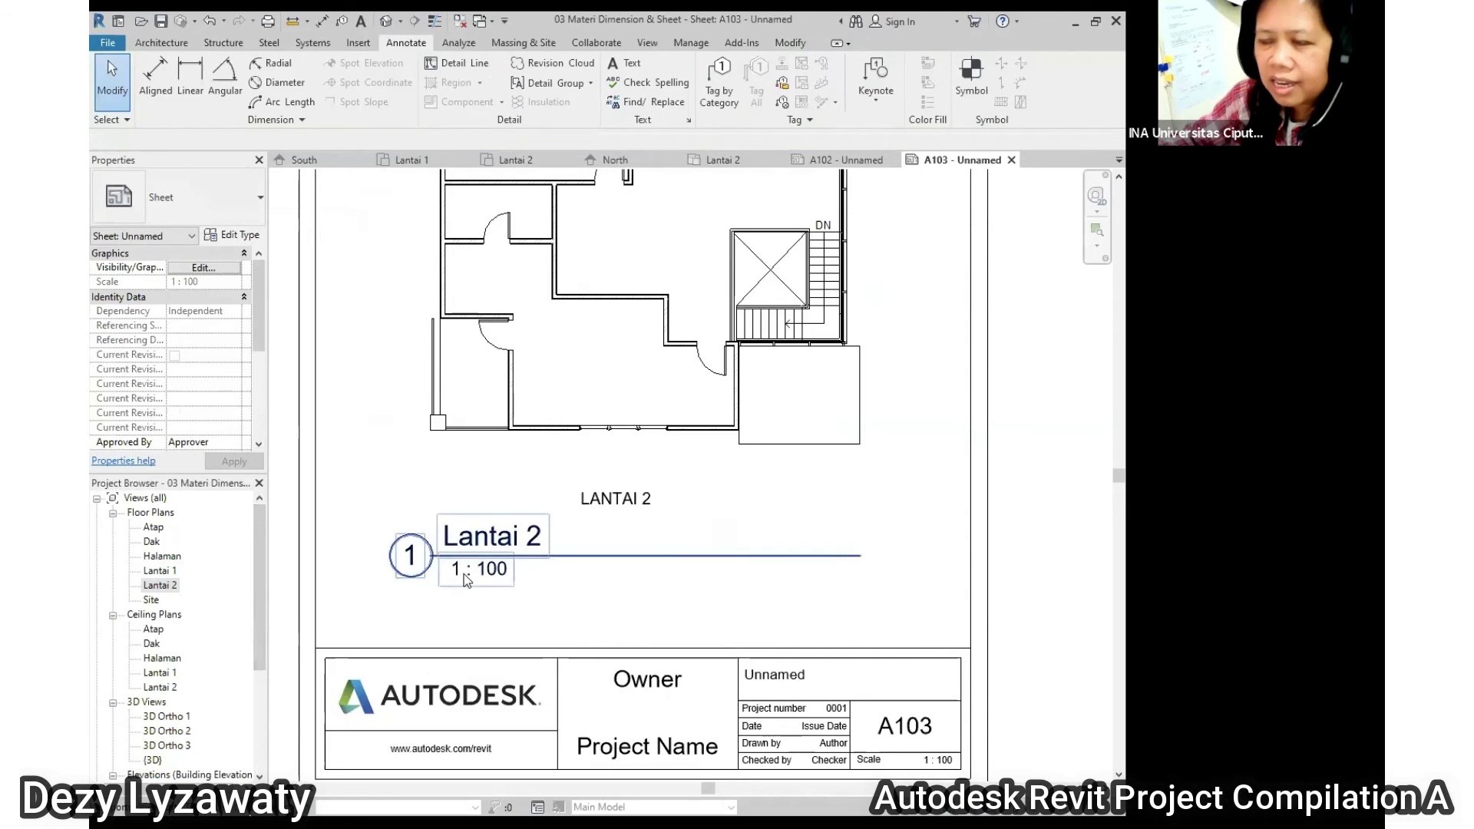
scroll(591, 425, "down", 4)
scroll(591, 425, "down", 3)
scroll(361, 599, "up", 2)
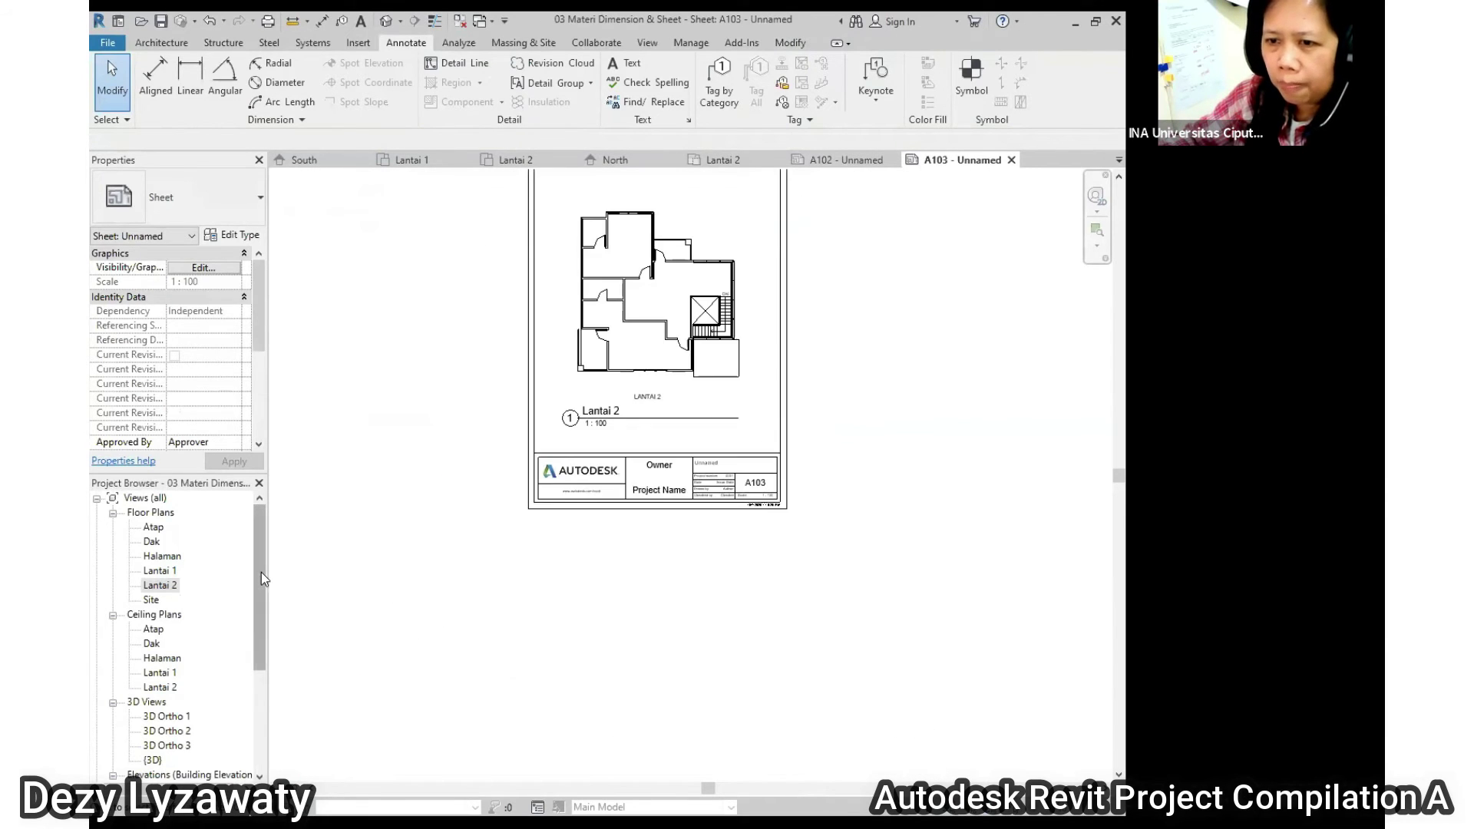
Examine the overall layout of sheet A103, including the Lantai 2 viewport and the titleblock
left_click_drag(261, 572, 269, 699)
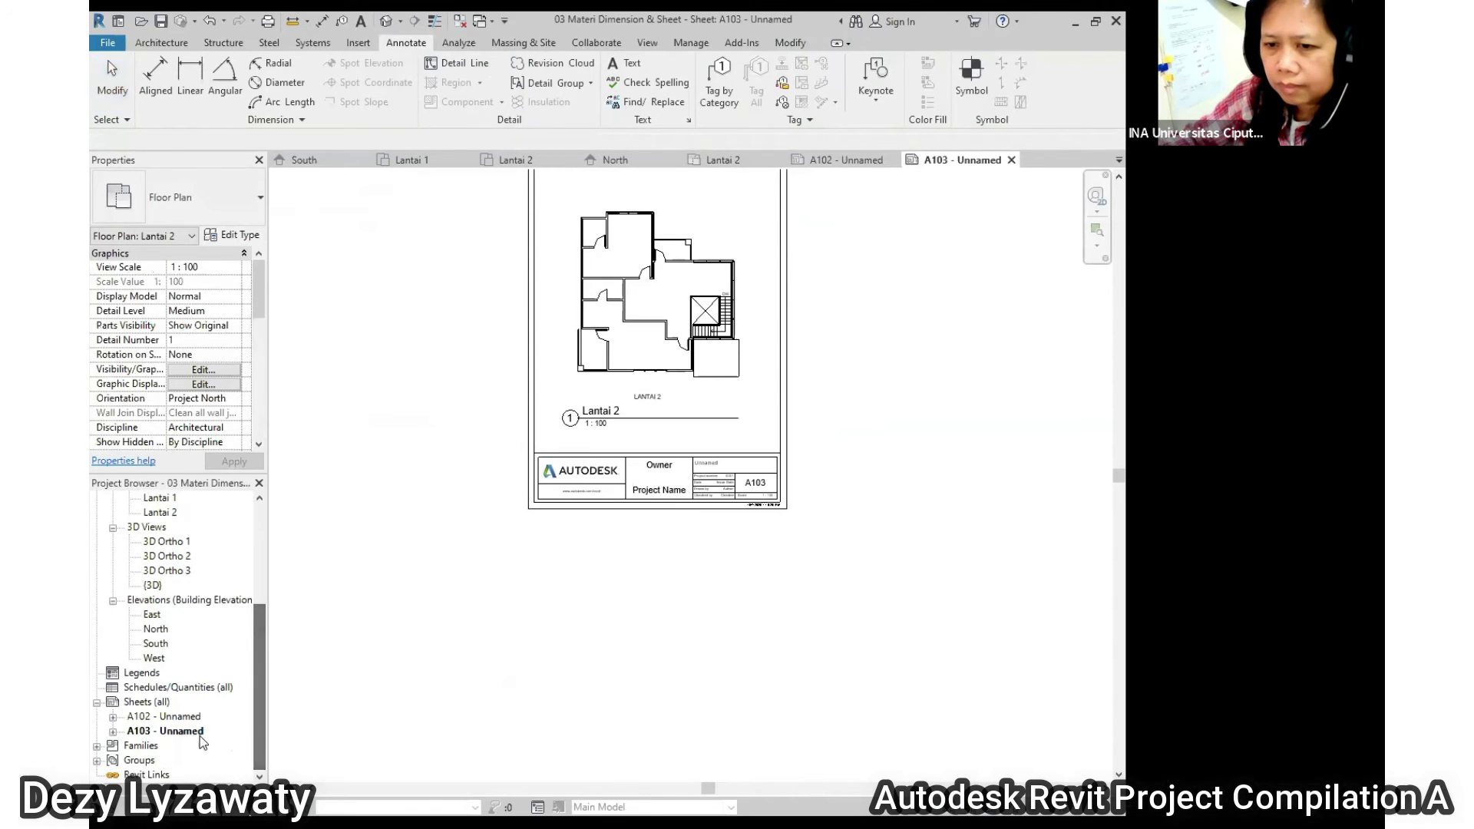
left_click(153, 702)
left_click(522, 615)
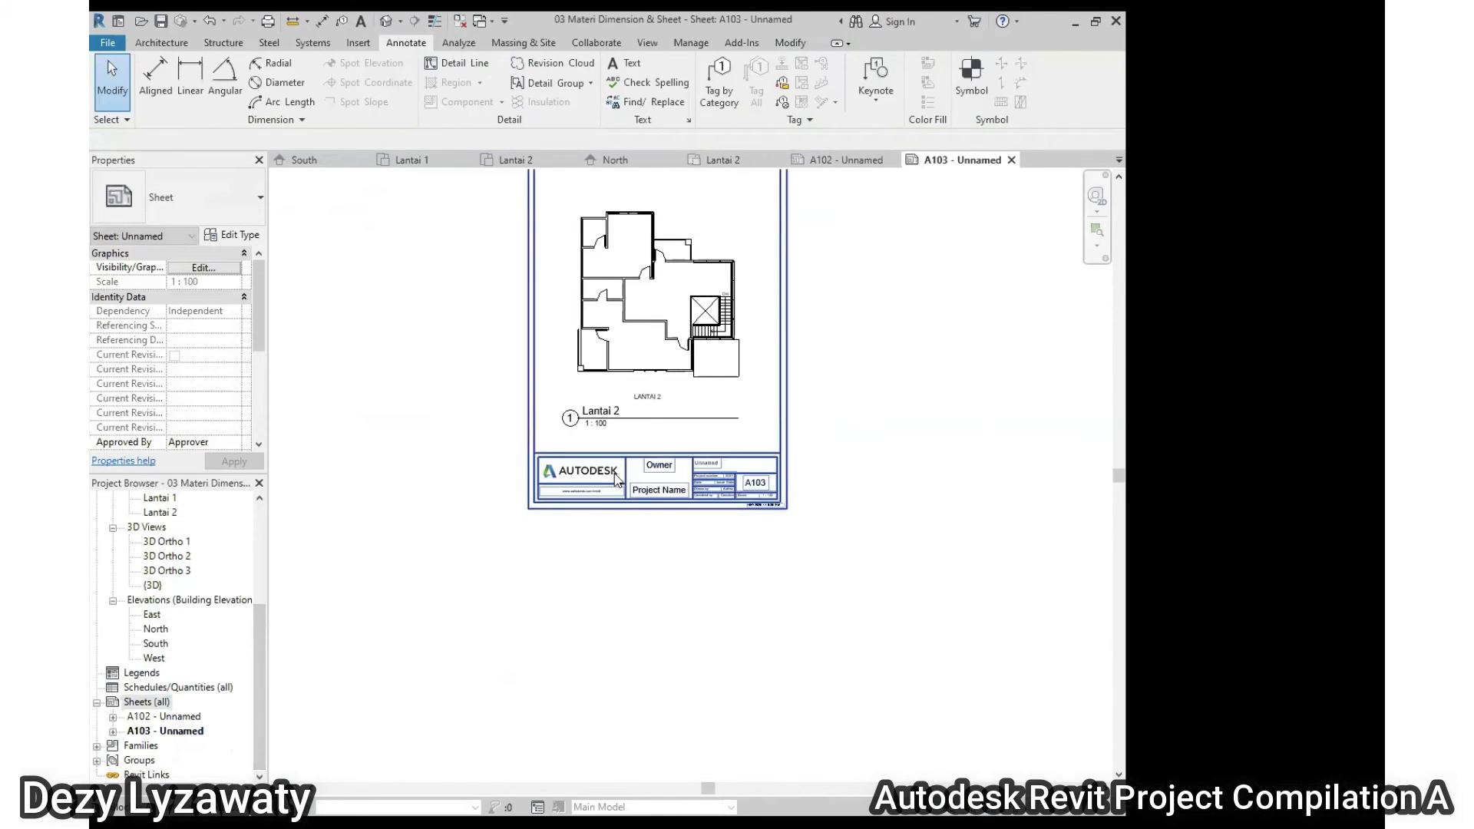
scroll(630, 468, "up", 2)
scroll(662, 459, "down", 3)
scroll(730, 250, "up", 1)
scroll(729, 261, "down", 1)
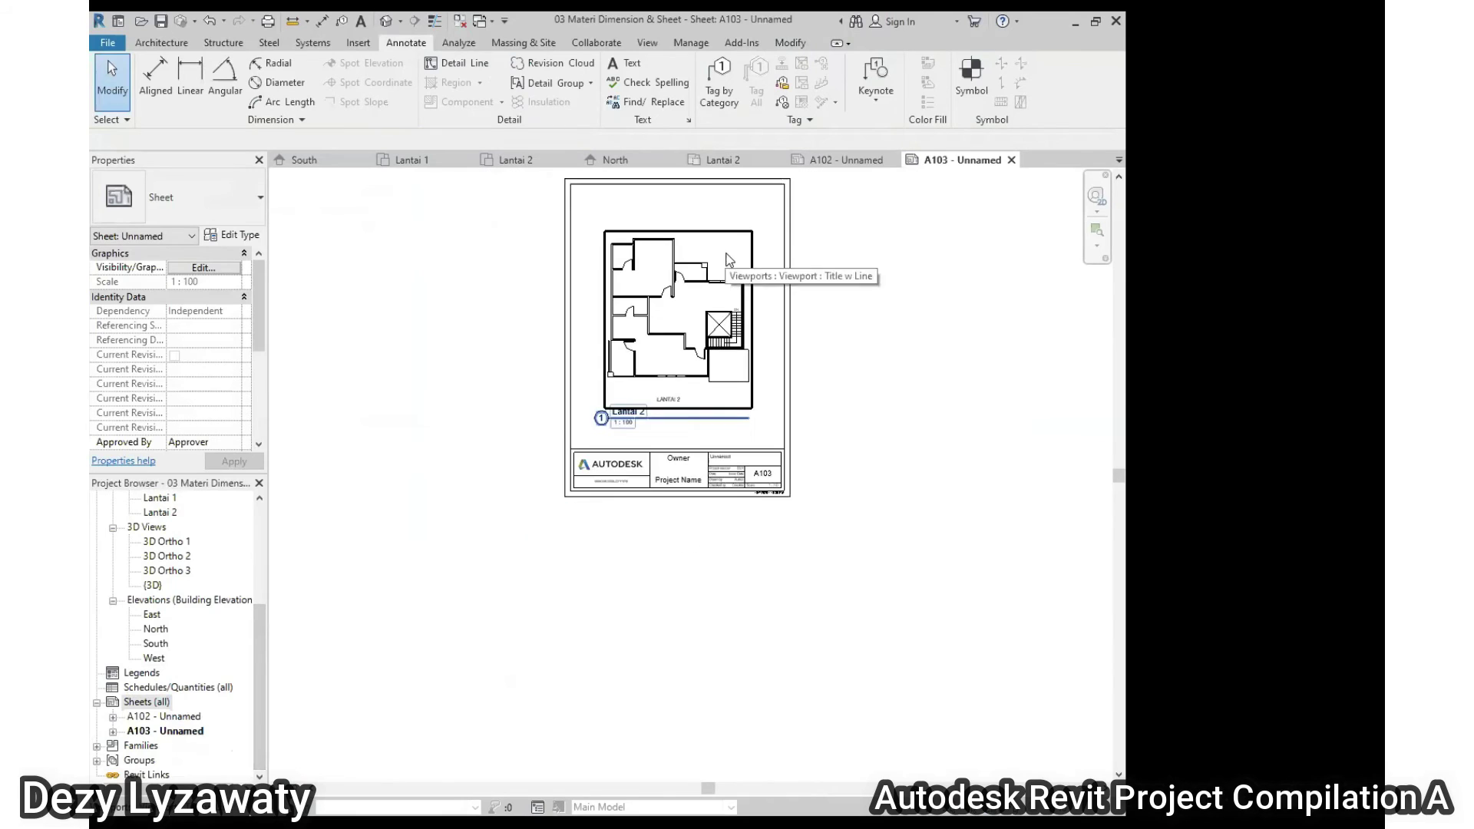
scroll(728, 252, "up", 2)
scroll(900, 450, "down", 1)
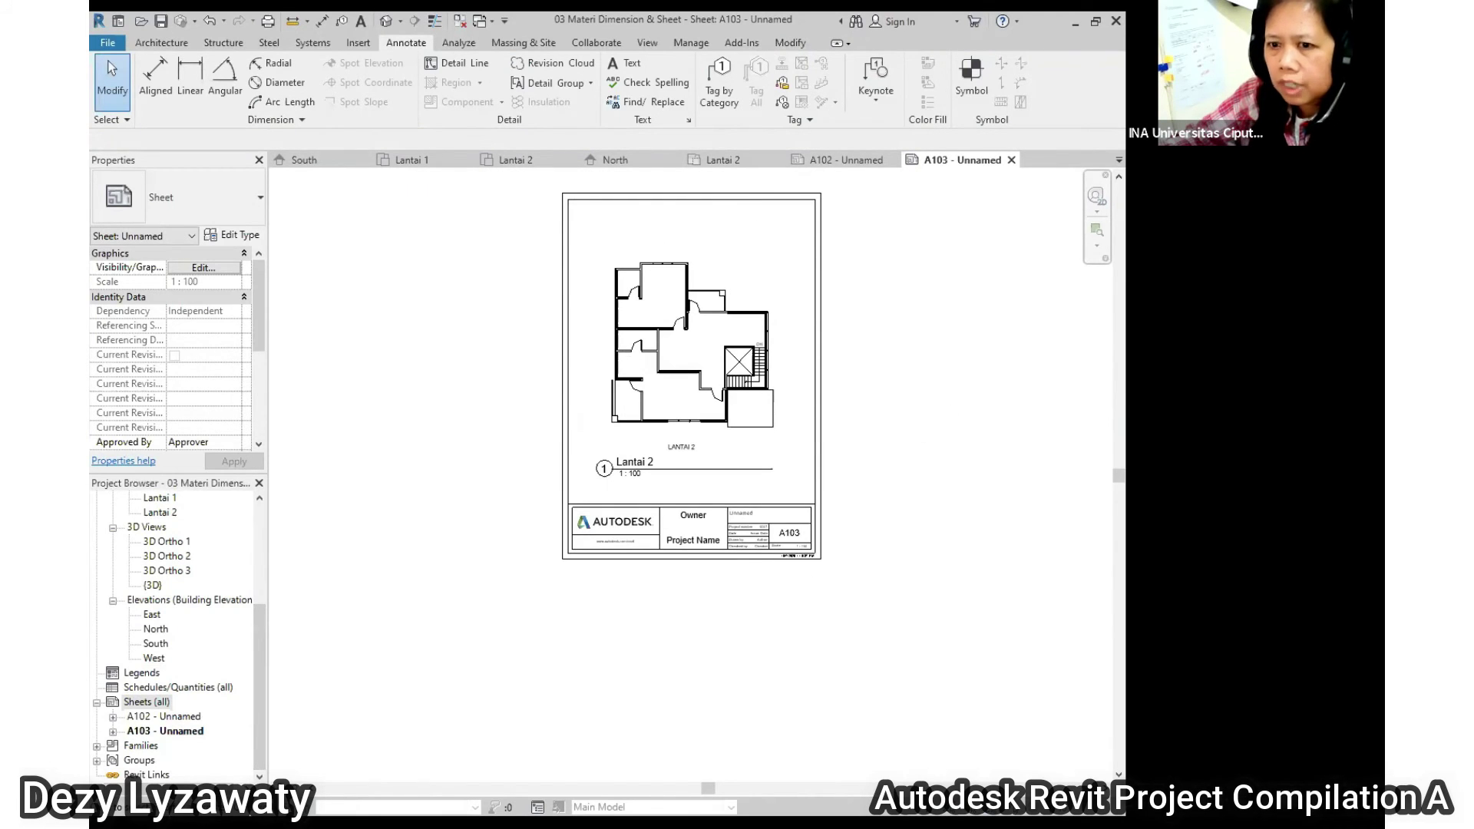
Look through the RVT 2020 Libraries folders for titleblock families to load for a new sheet, and cancel without creating it
right_click(165, 701)
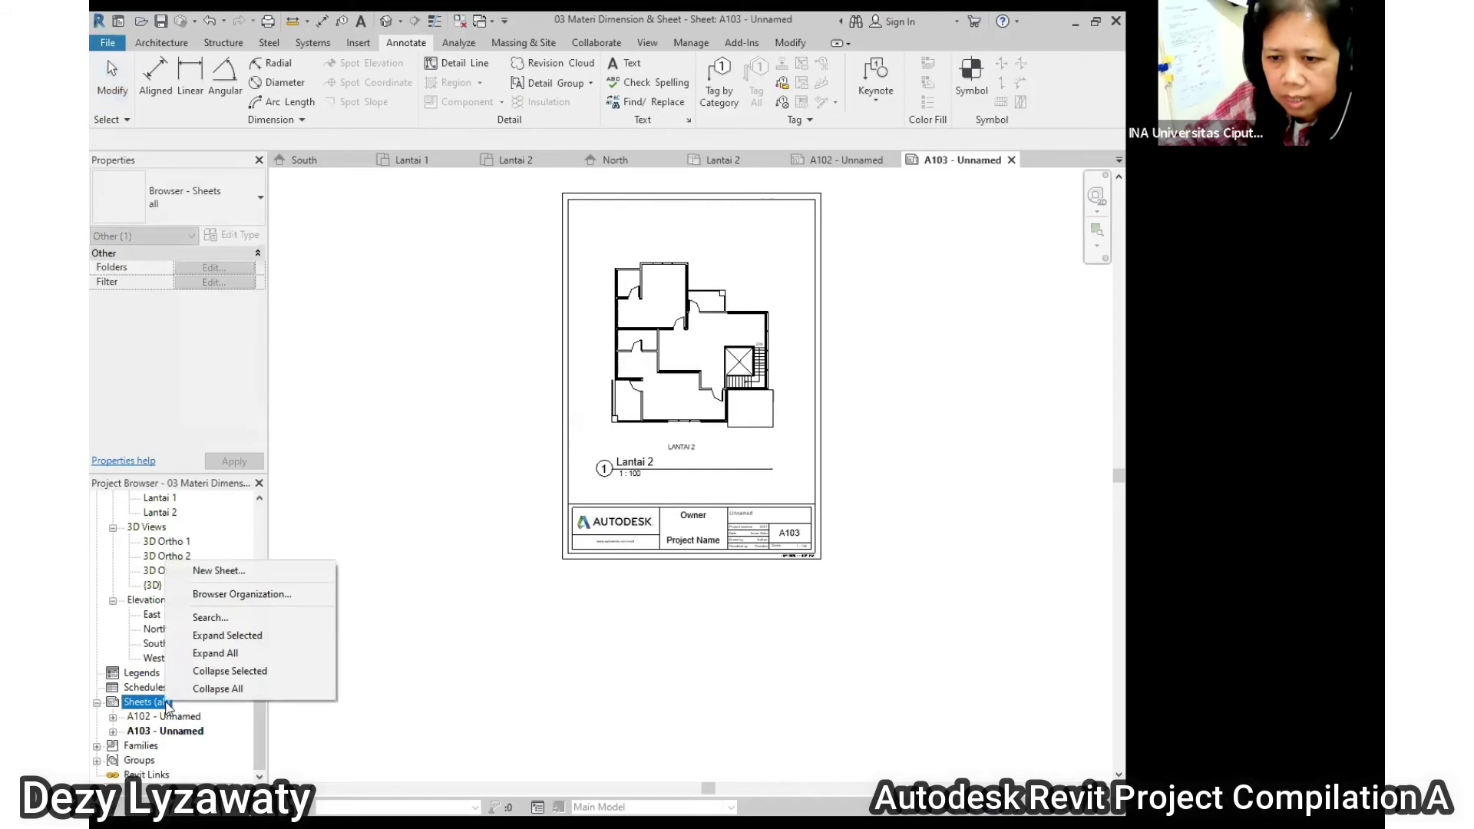
left_click(229, 571)
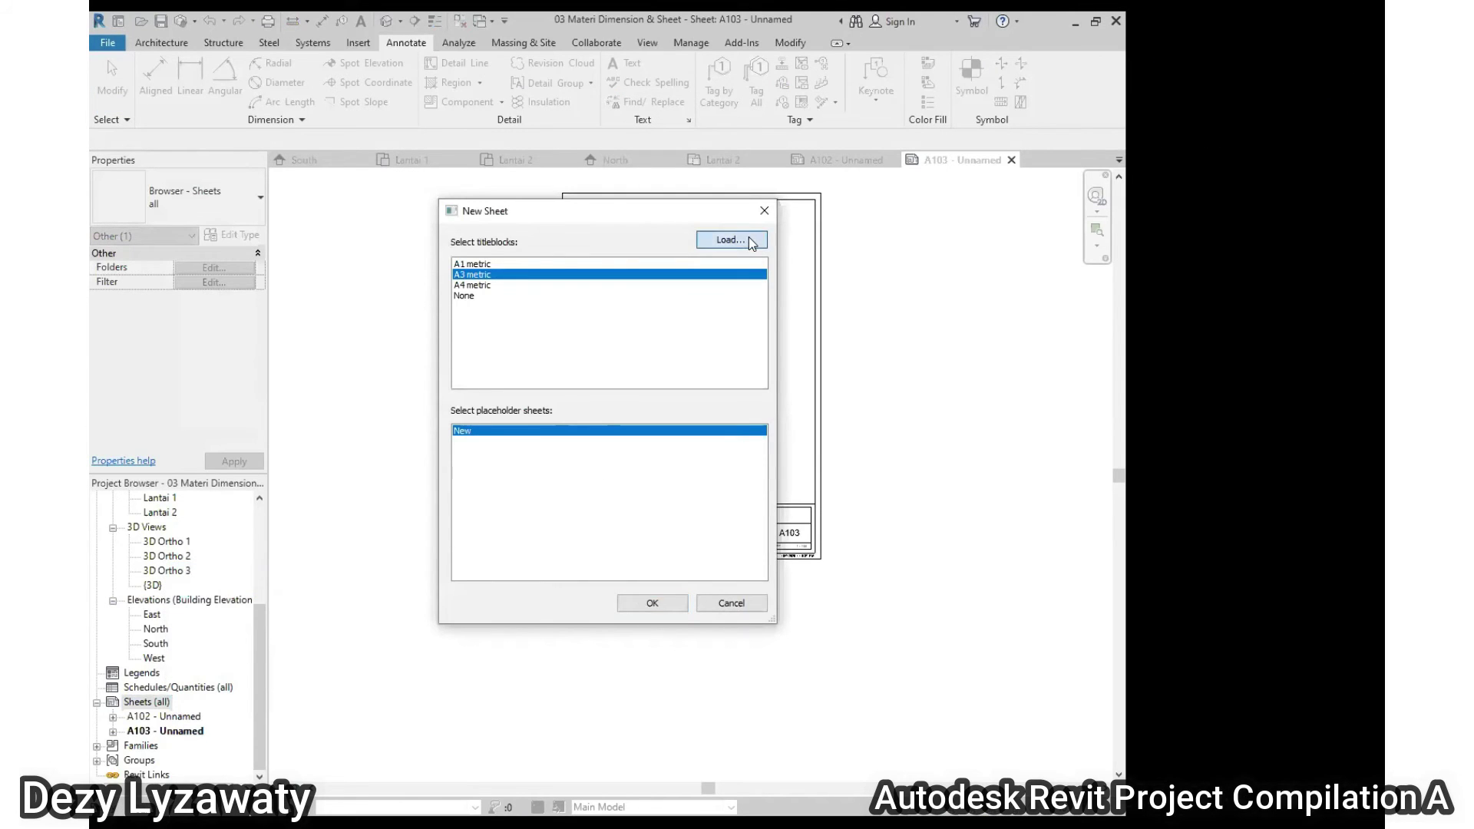
left_click(748, 240)
left_click(635, 258)
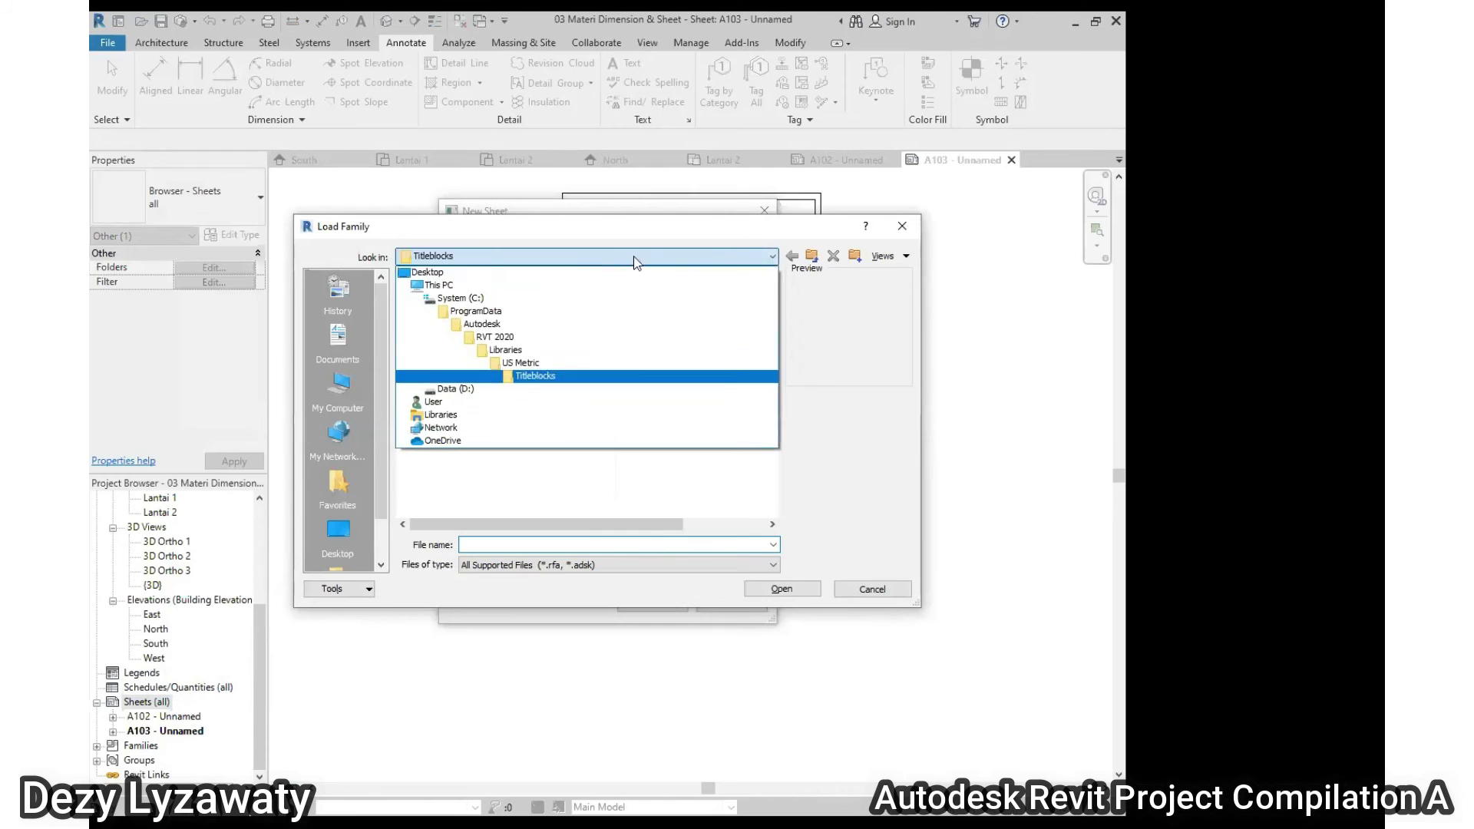
left_click(535, 341)
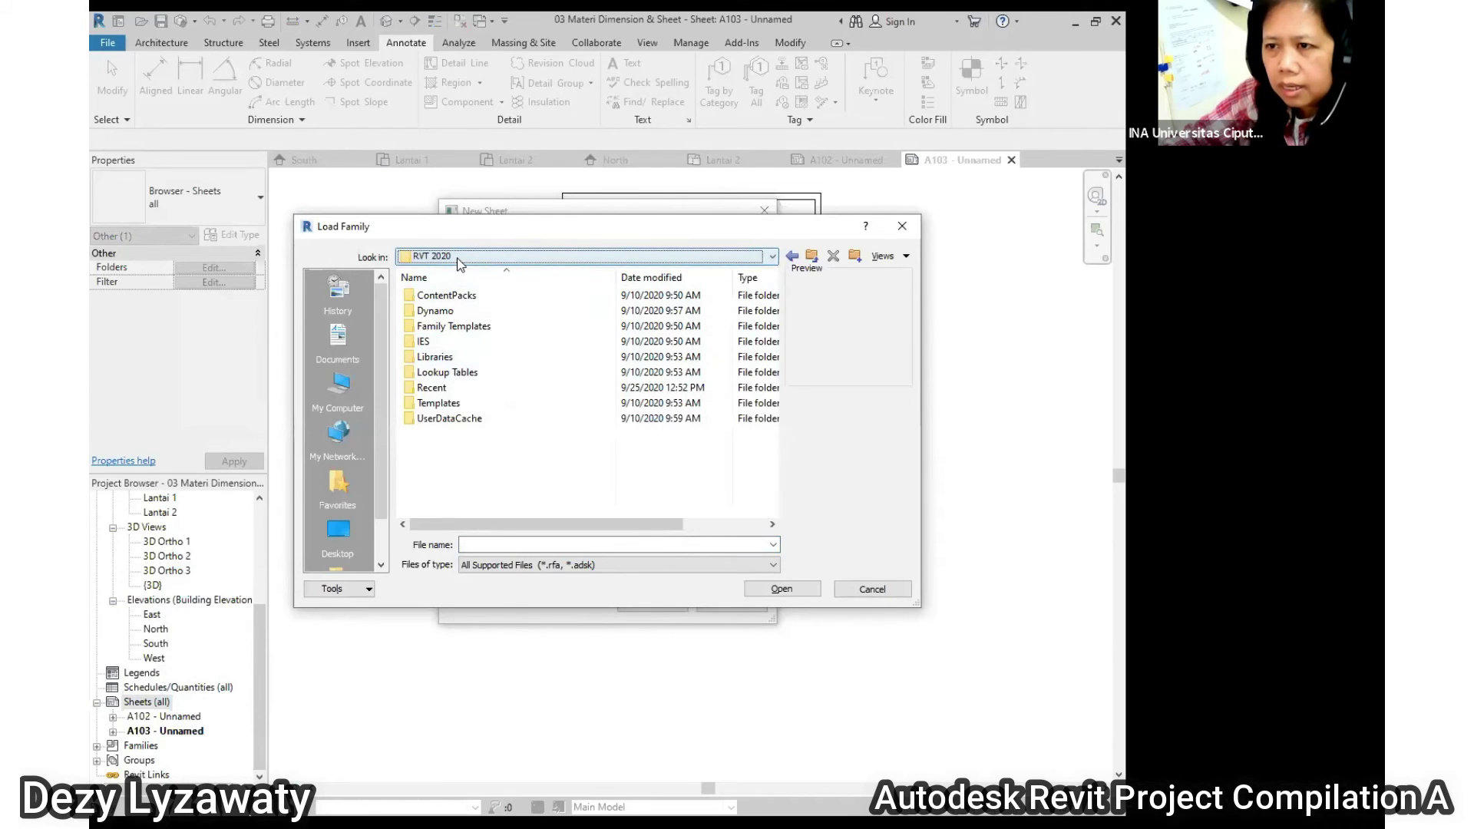
double_click(467, 358)
left_click(445, 327)
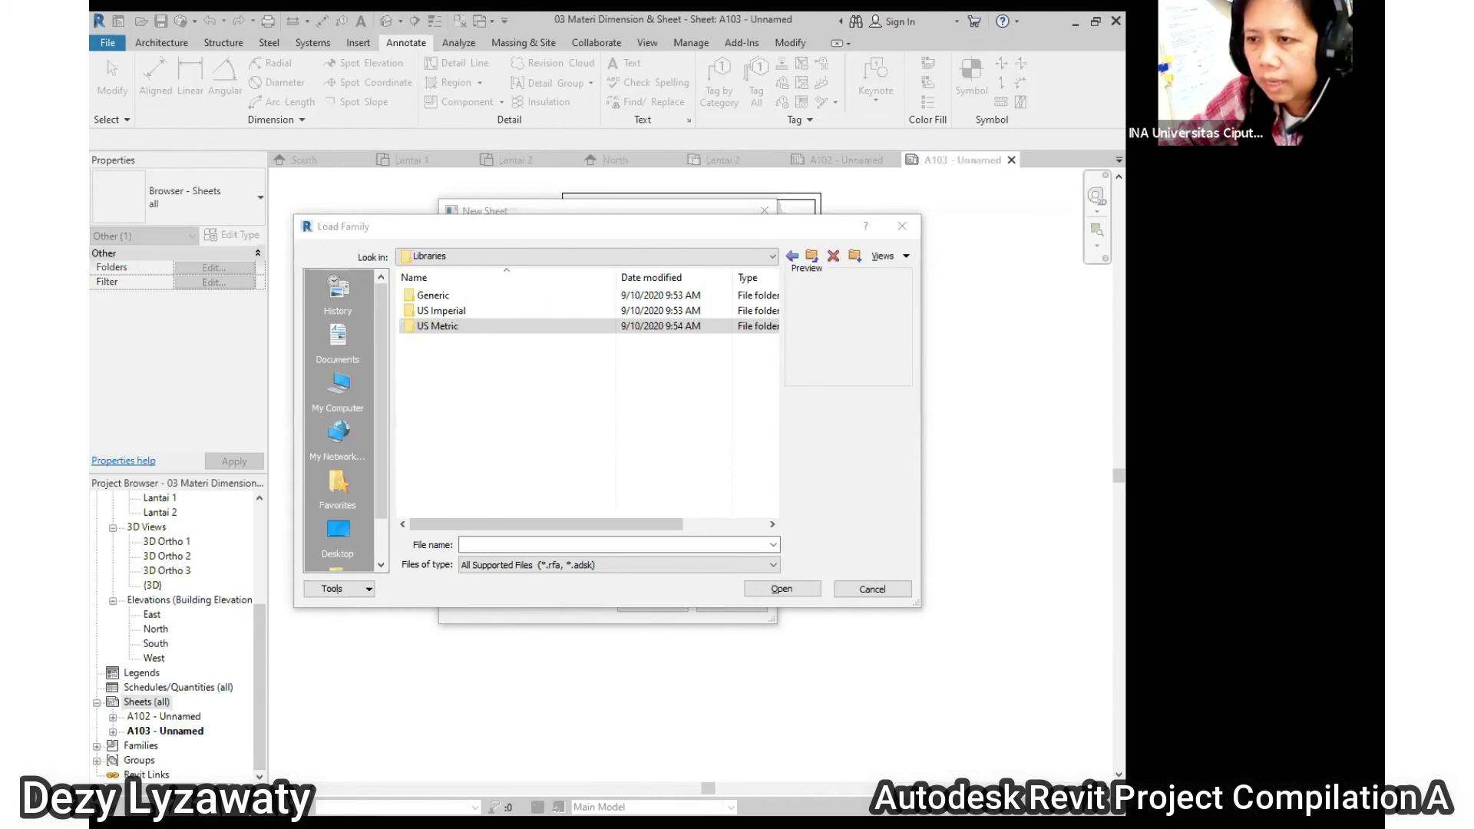
left_click(895, 593)
left_click(735, 603)
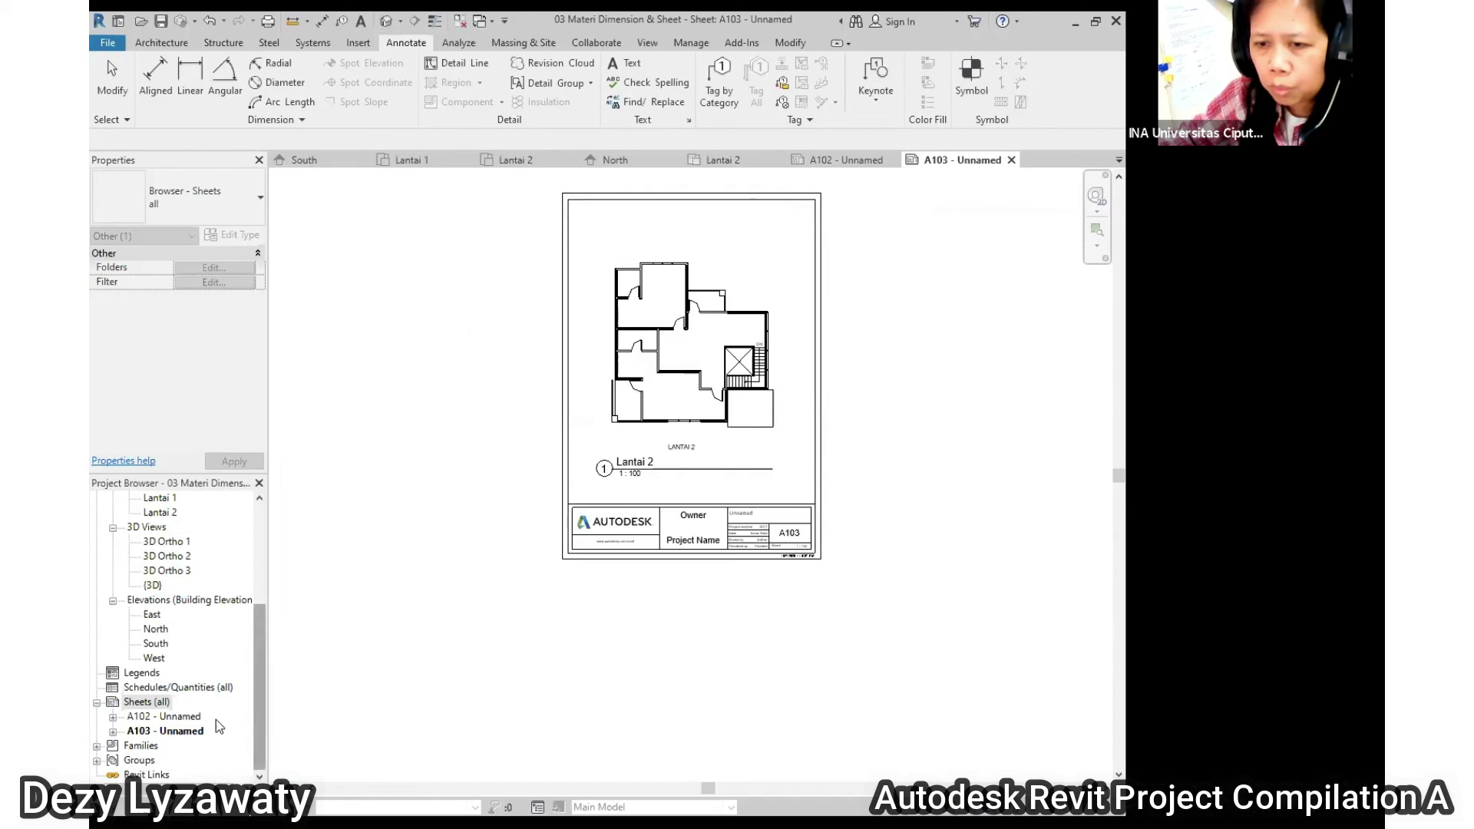
Create a new landscape sheet without saving the project, and place the Site plan and the South elevation side by side on it
right_click(143, 702)
left_click(223, 570)
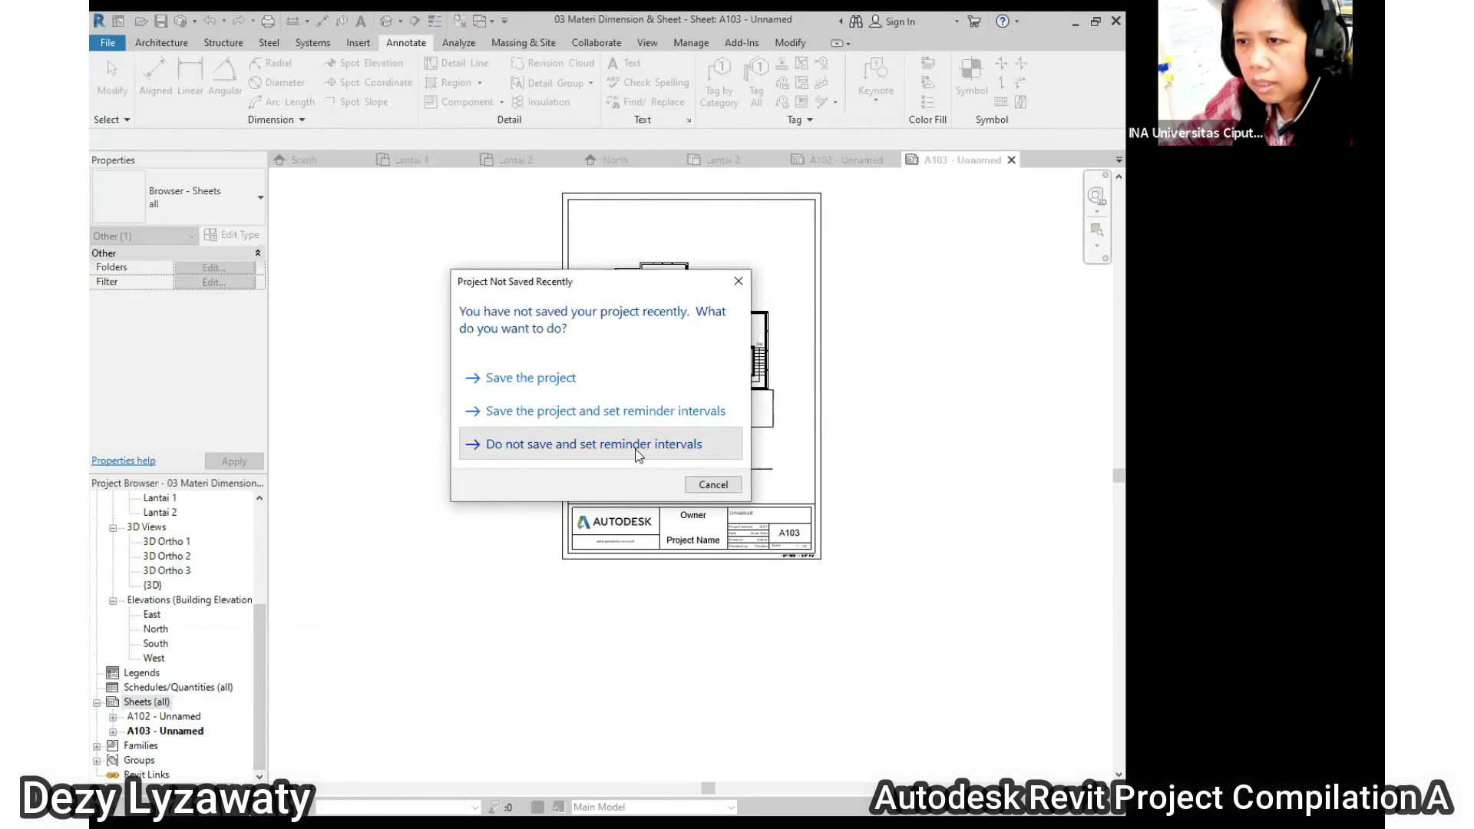
left_click(637, 445)
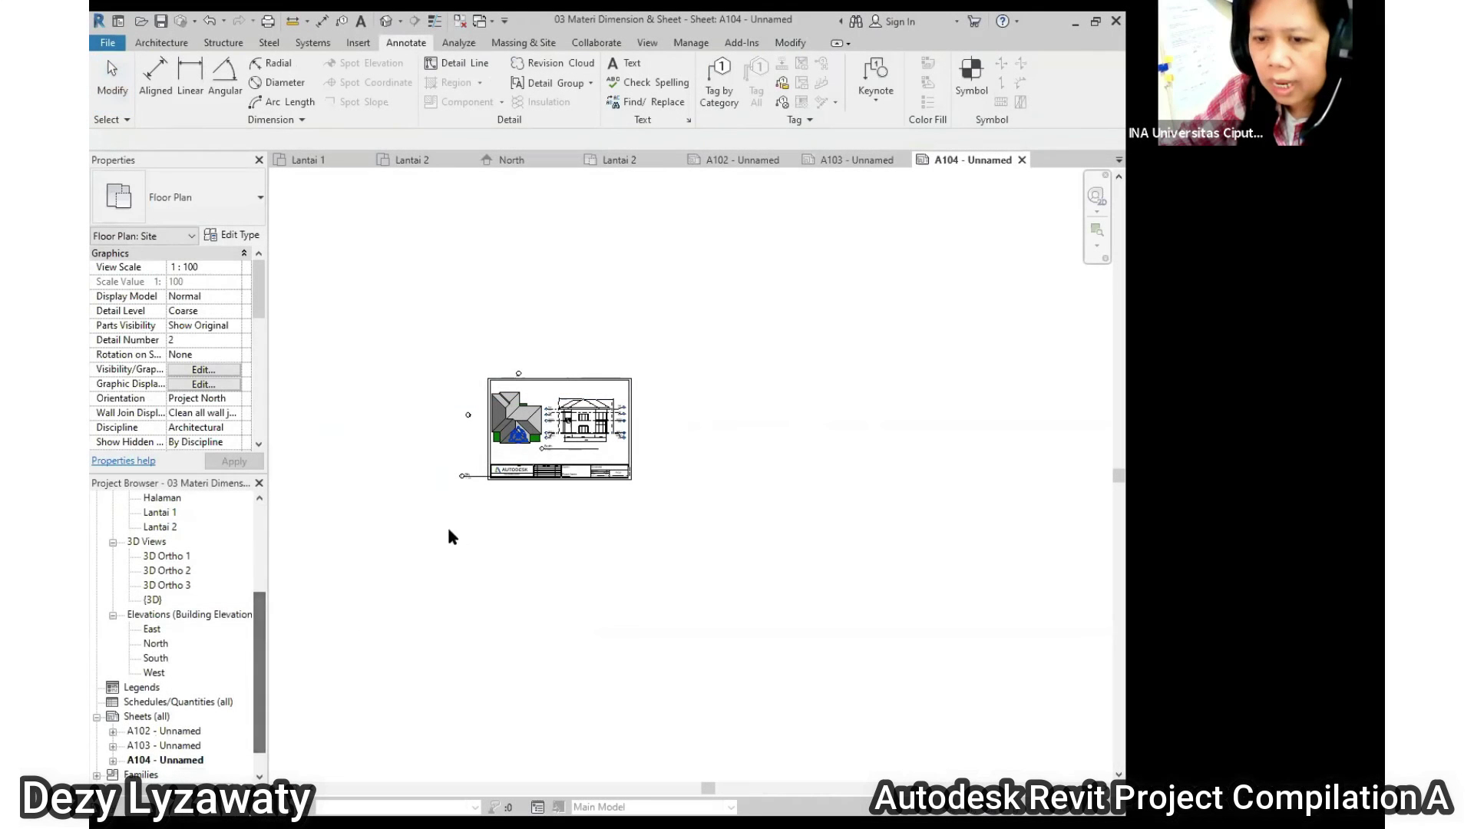
scroll(573, 322, "up", 4)
scroll(537, 322, "down", 2)
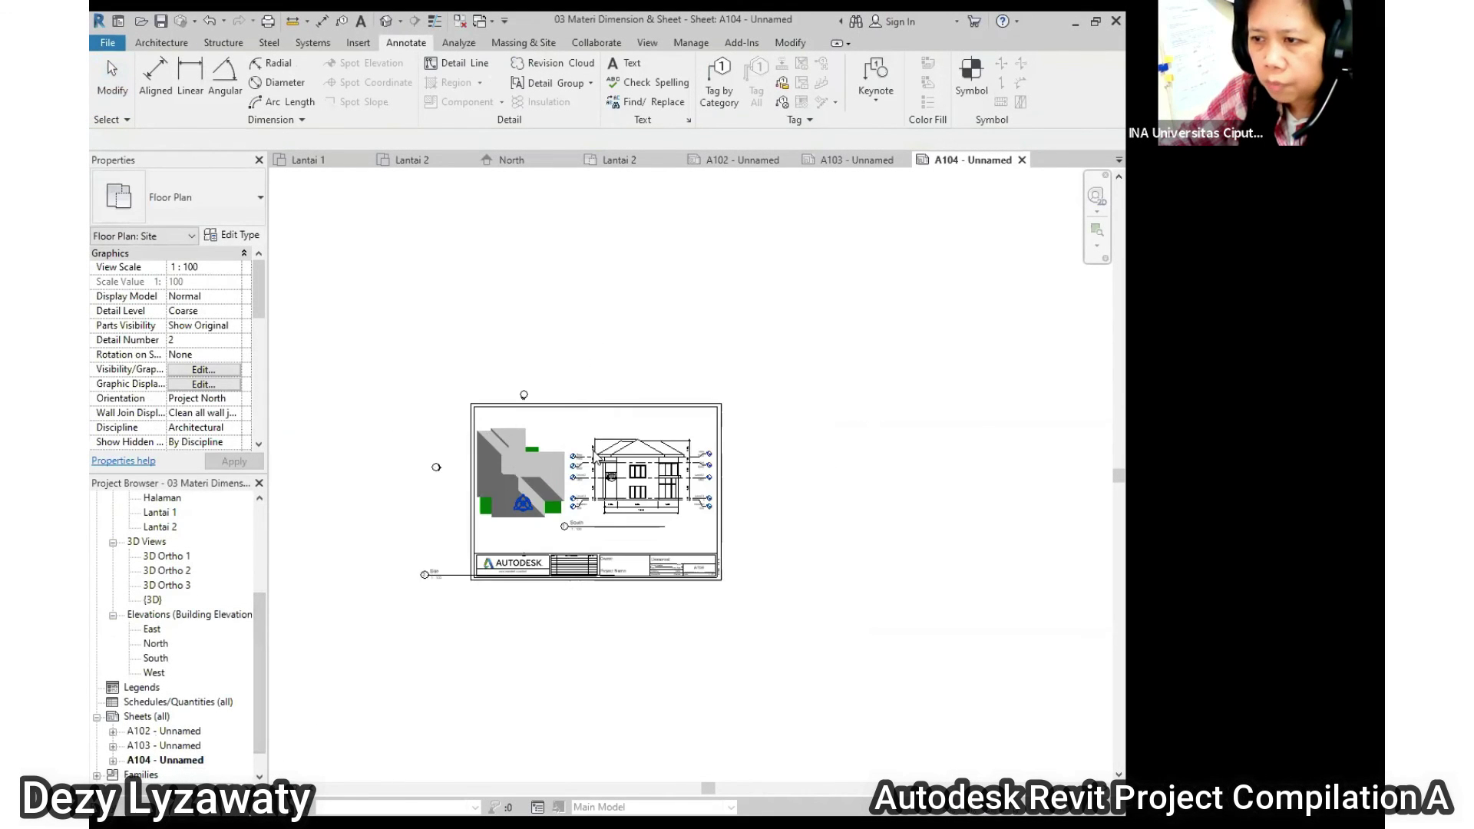
Open the Lantai 1 floor plan for a look, and bring up sheet A102
left_click(181, 733)
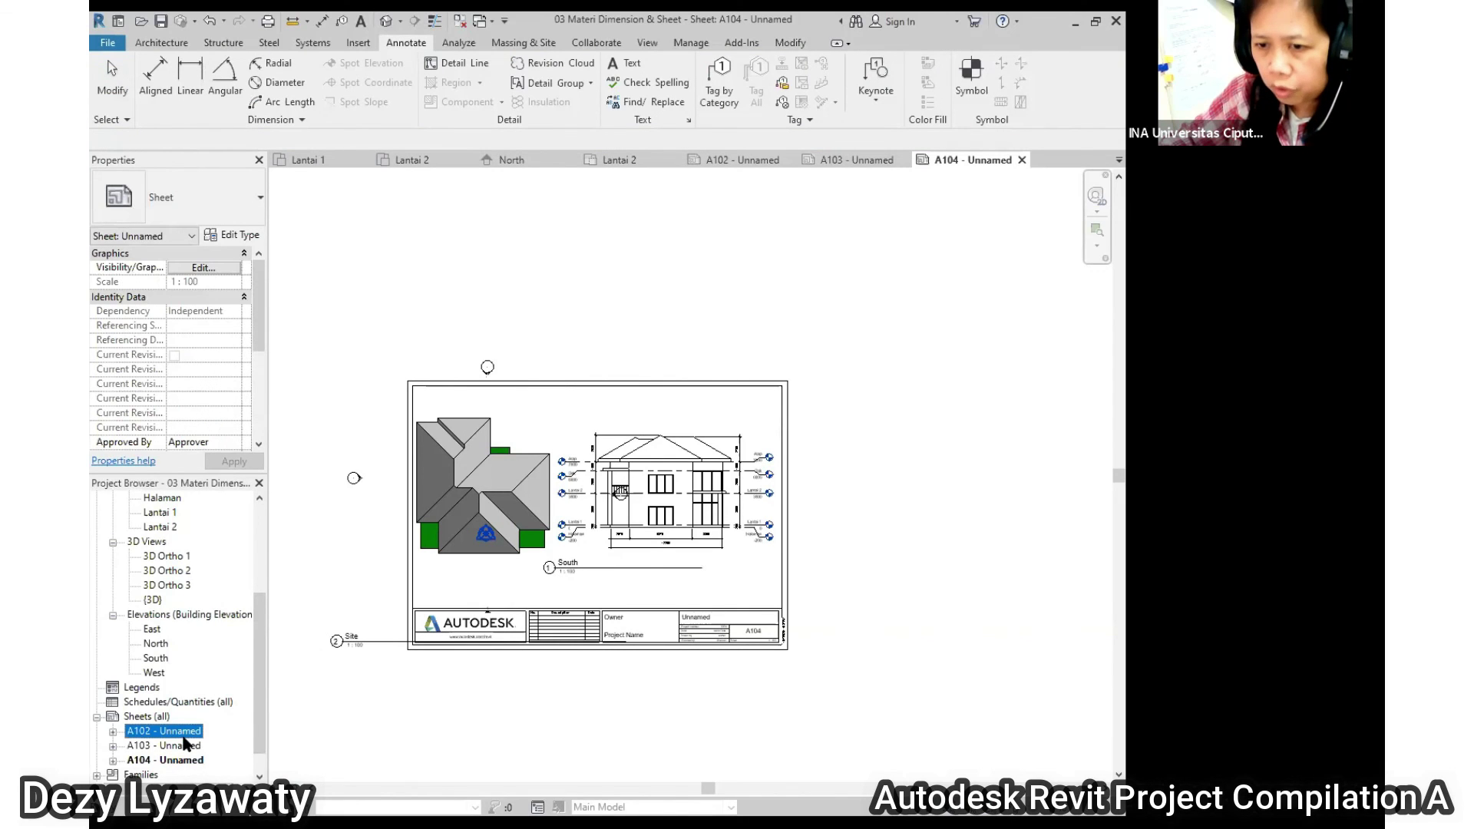
left_click_drag(262, 648, 275, 471)
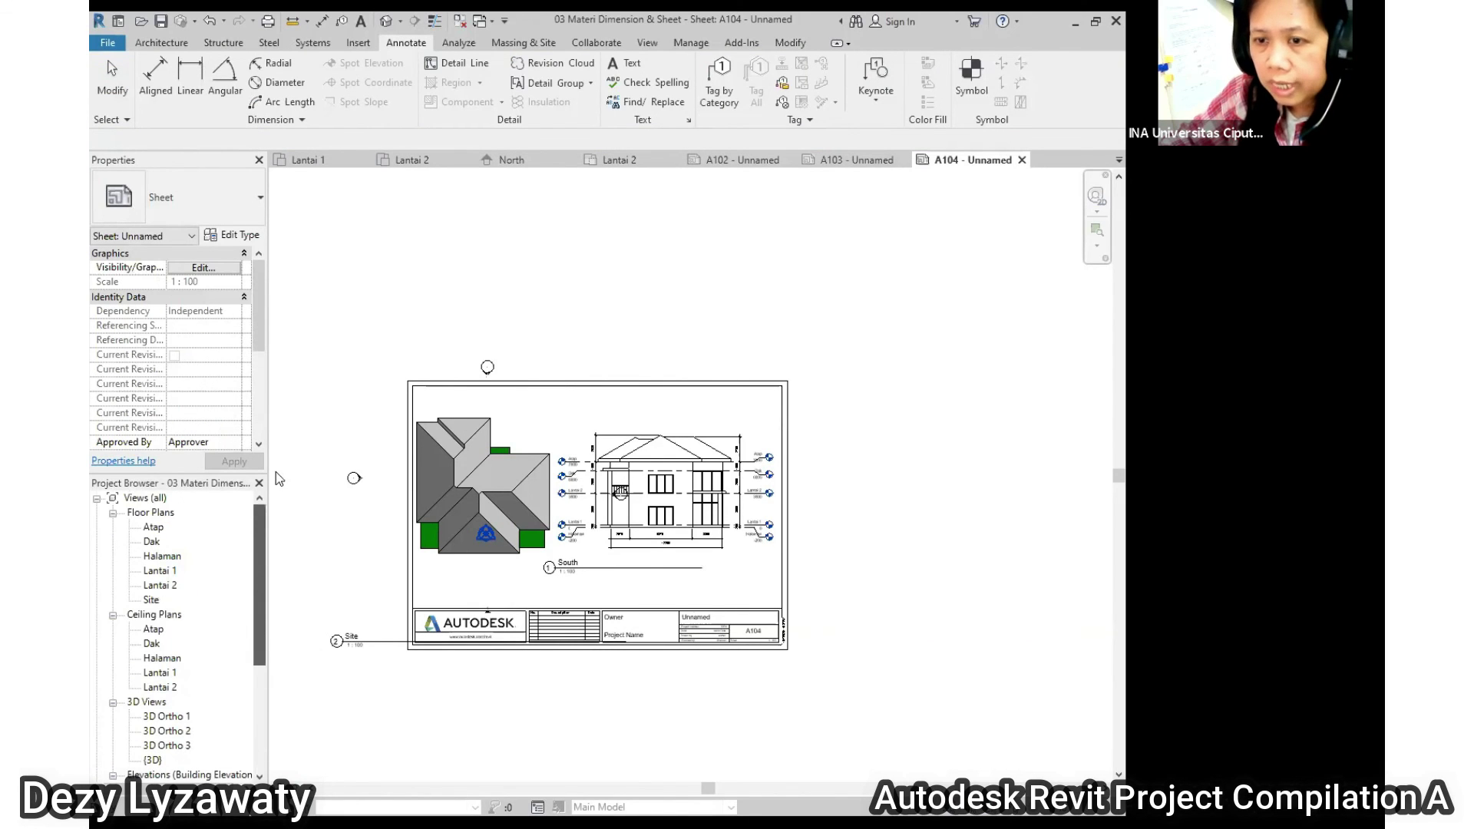
double_click(160, 571)
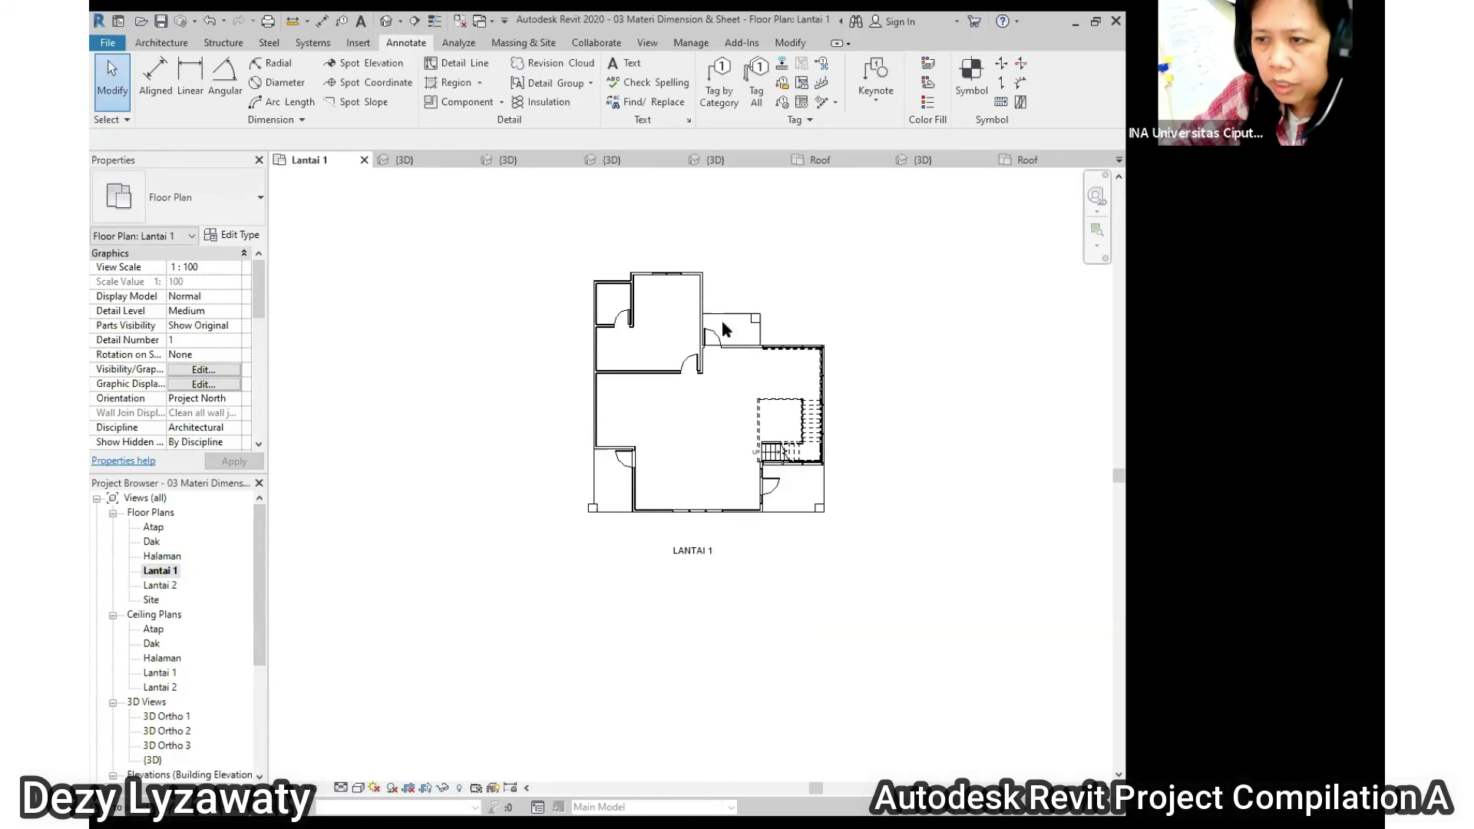
left_click_drag(260, 597, 262, 704)
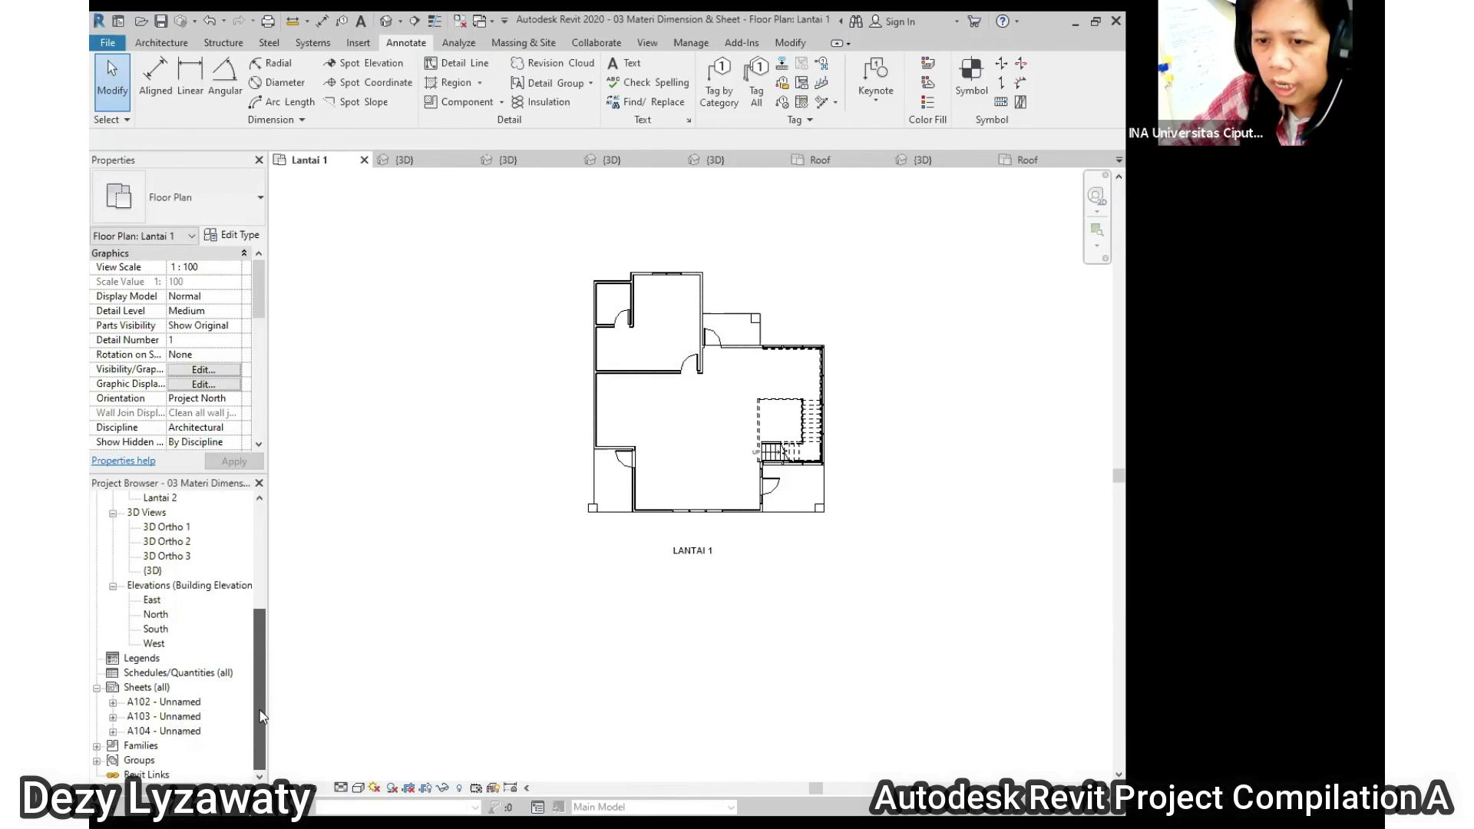
double_click(150, 704)
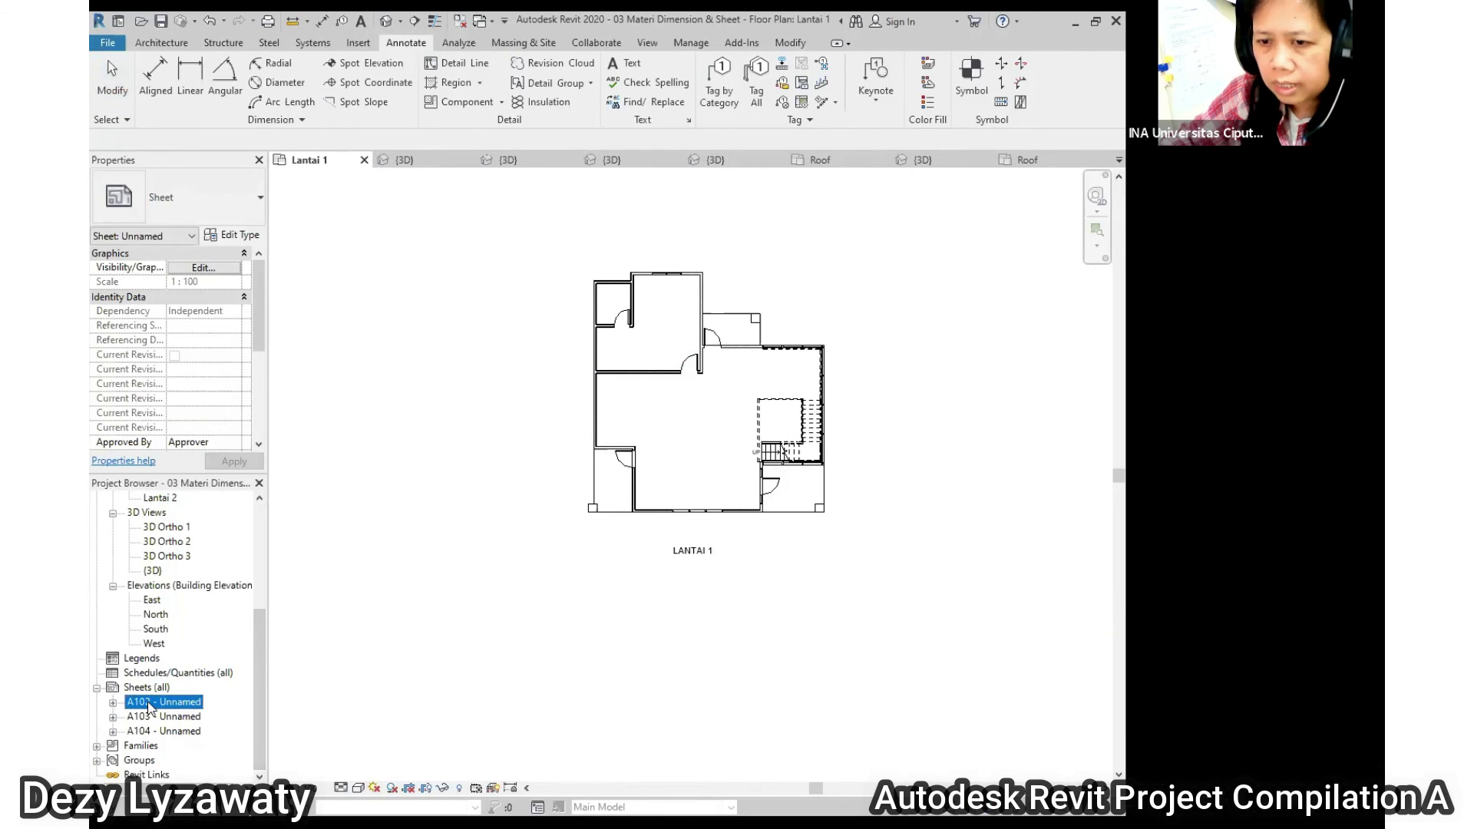
Start exporting sheet A102 as an image, sized by zoom at 100% of actual size
left_click(110, 45)
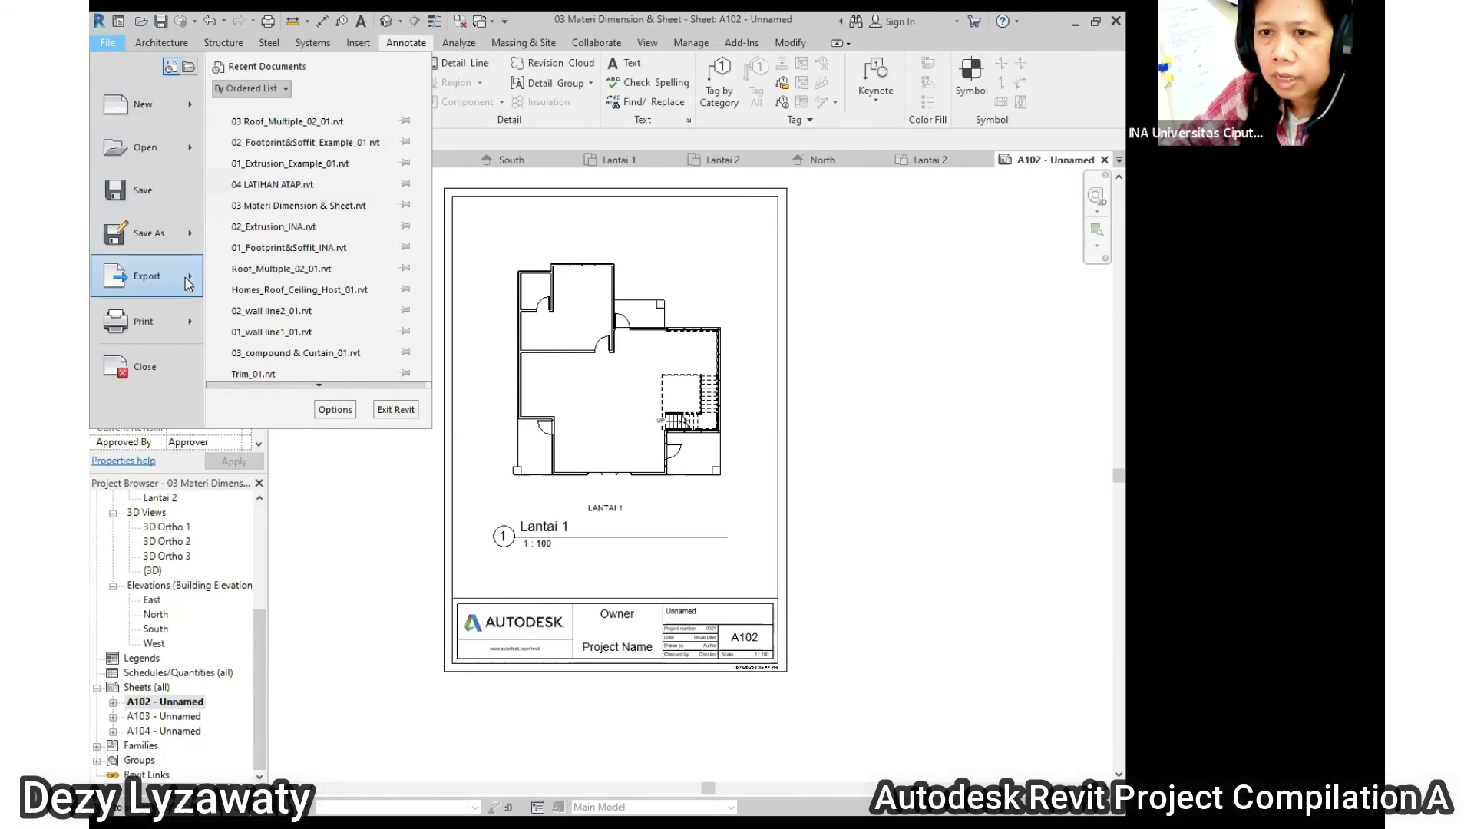
mouse_move(186, 278)
scroll(313, 384, "down", 3)
scroll(312, 386, "down", 3)
mouse_move(329, 268)
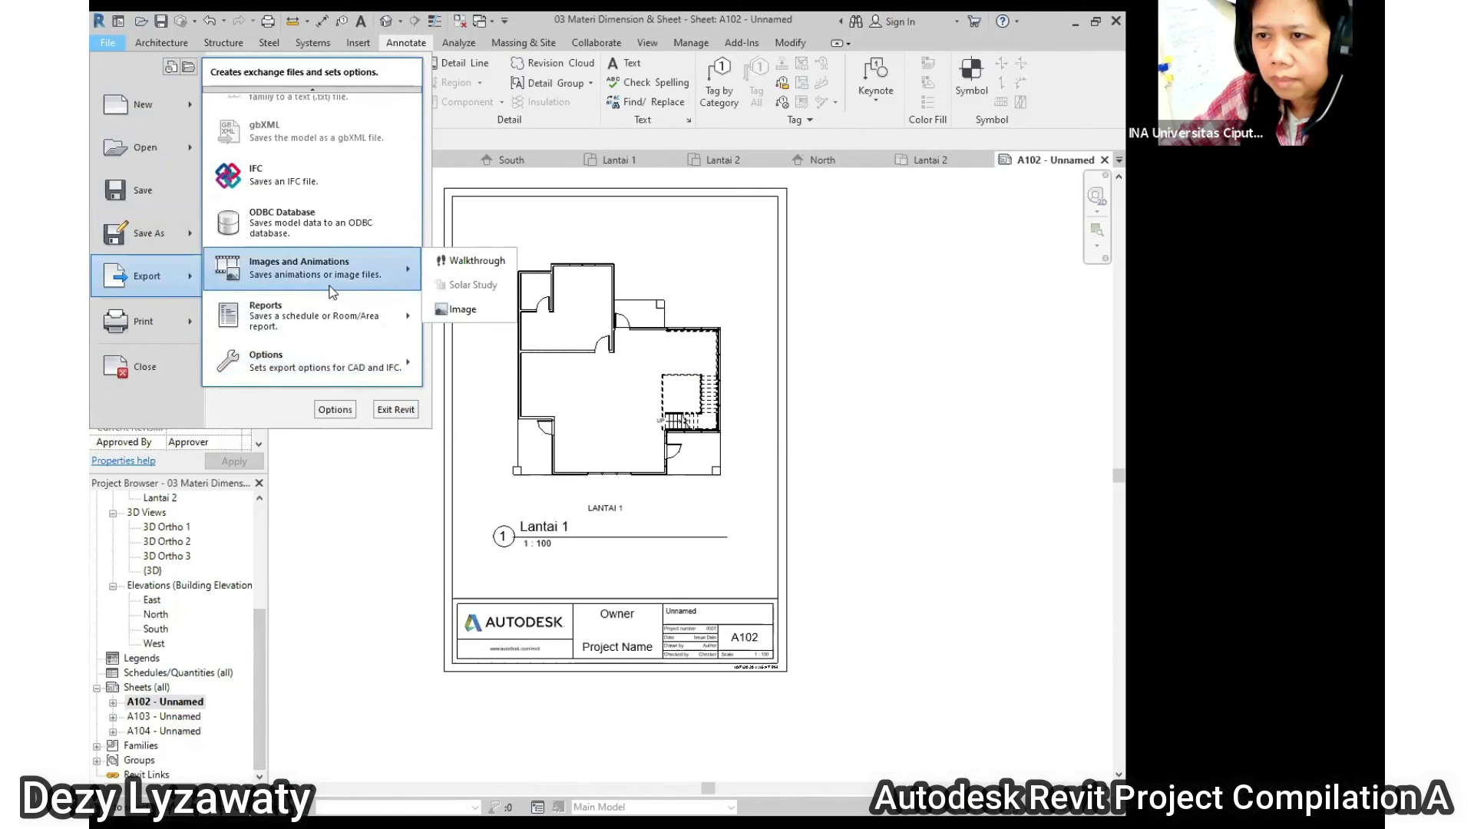
left_click(491, 311)
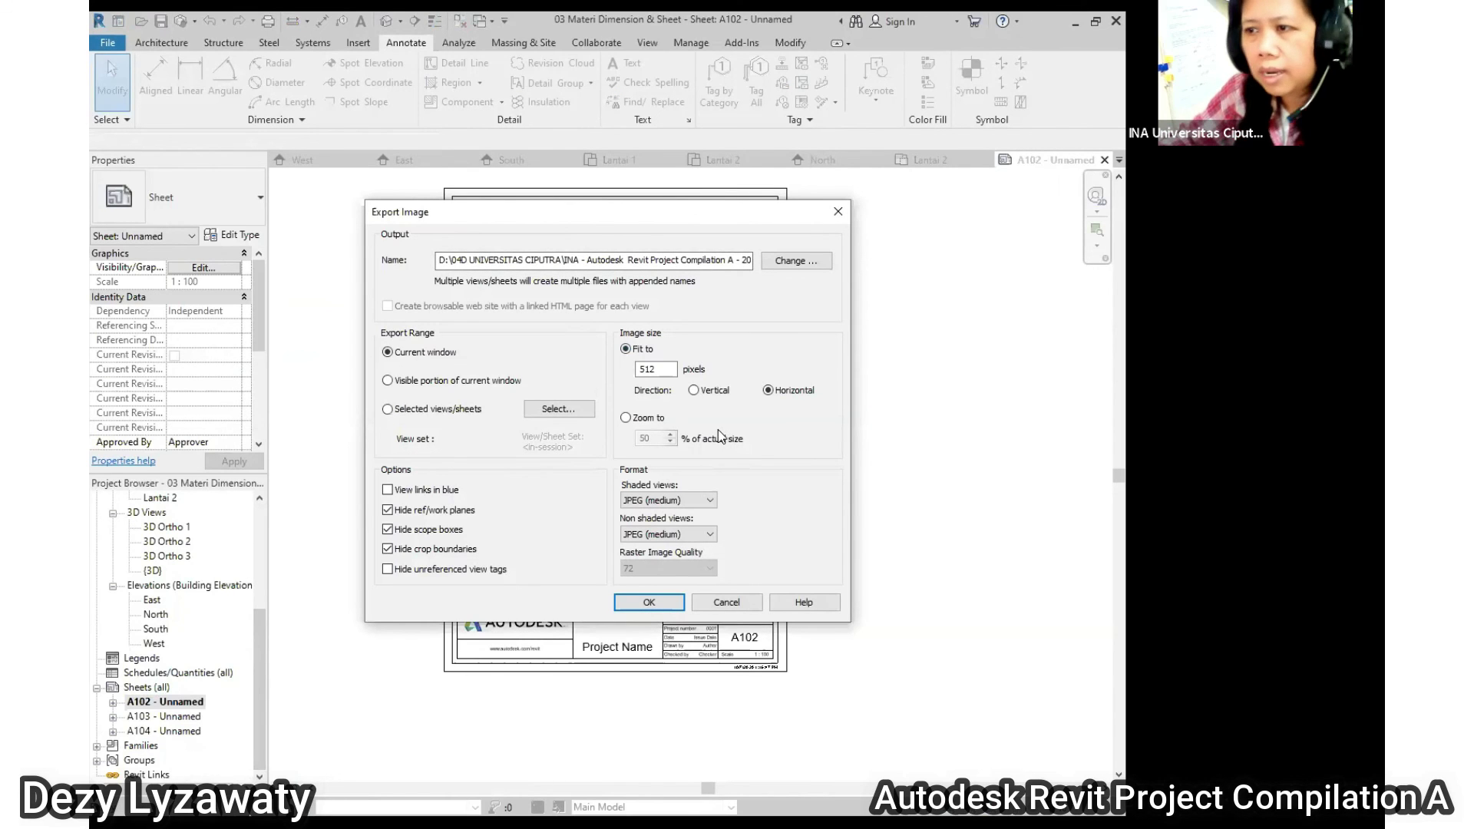
left_click(637, 421)
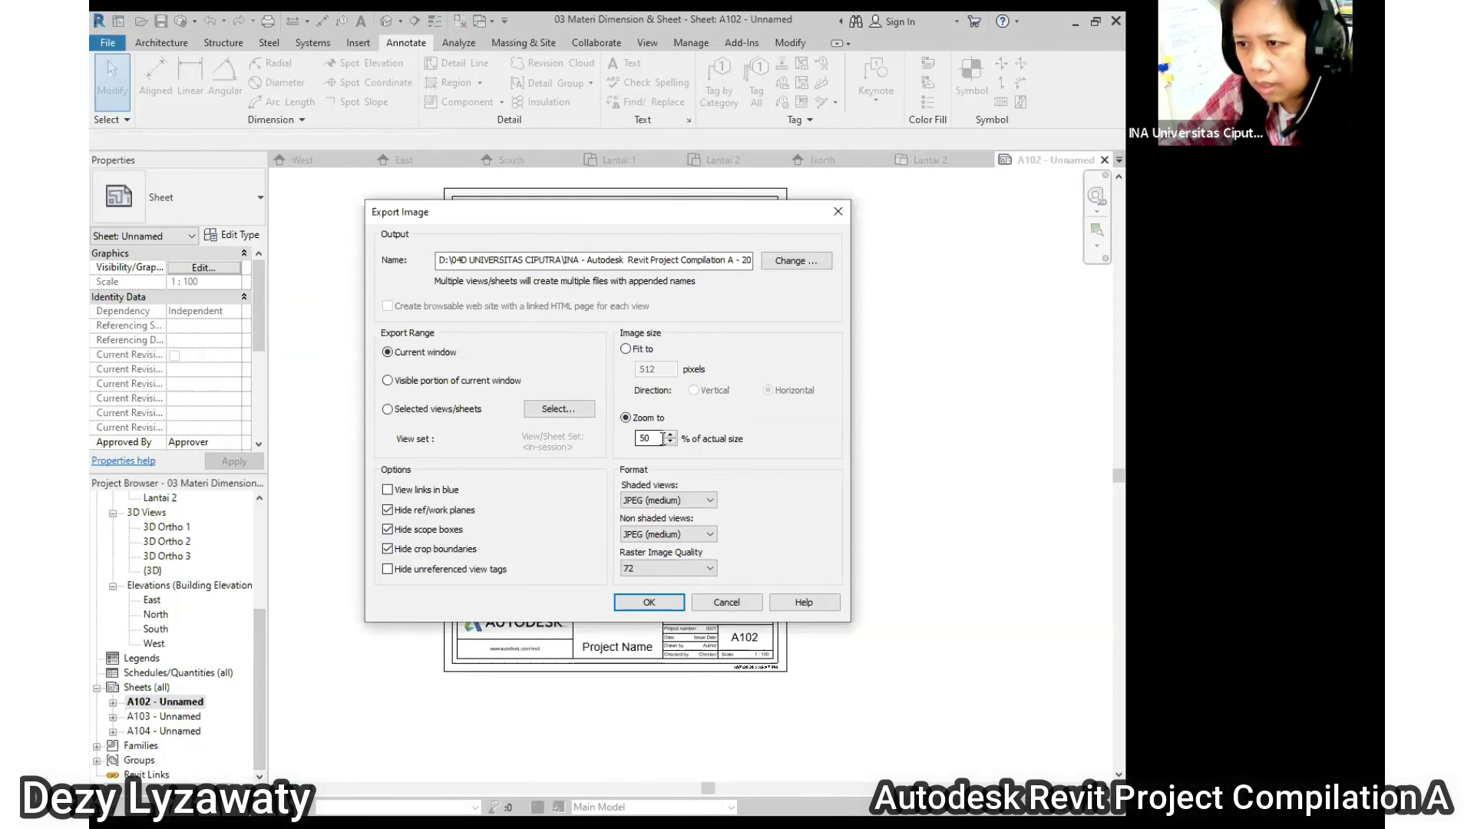
left_click(639, 350)
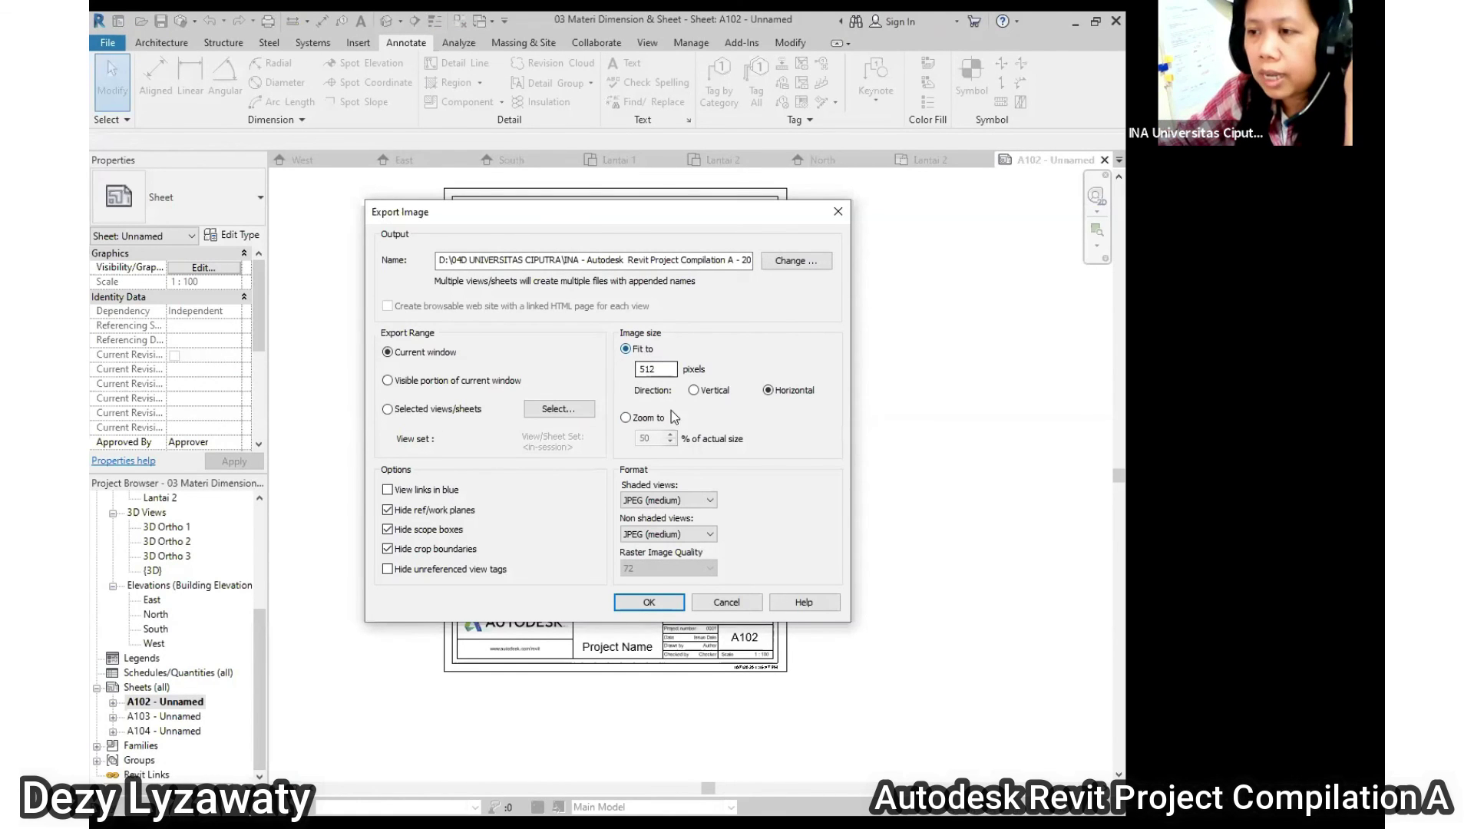
left_click(628, 420)
left_click_drag(652, 440, 550, 440)
type("100")
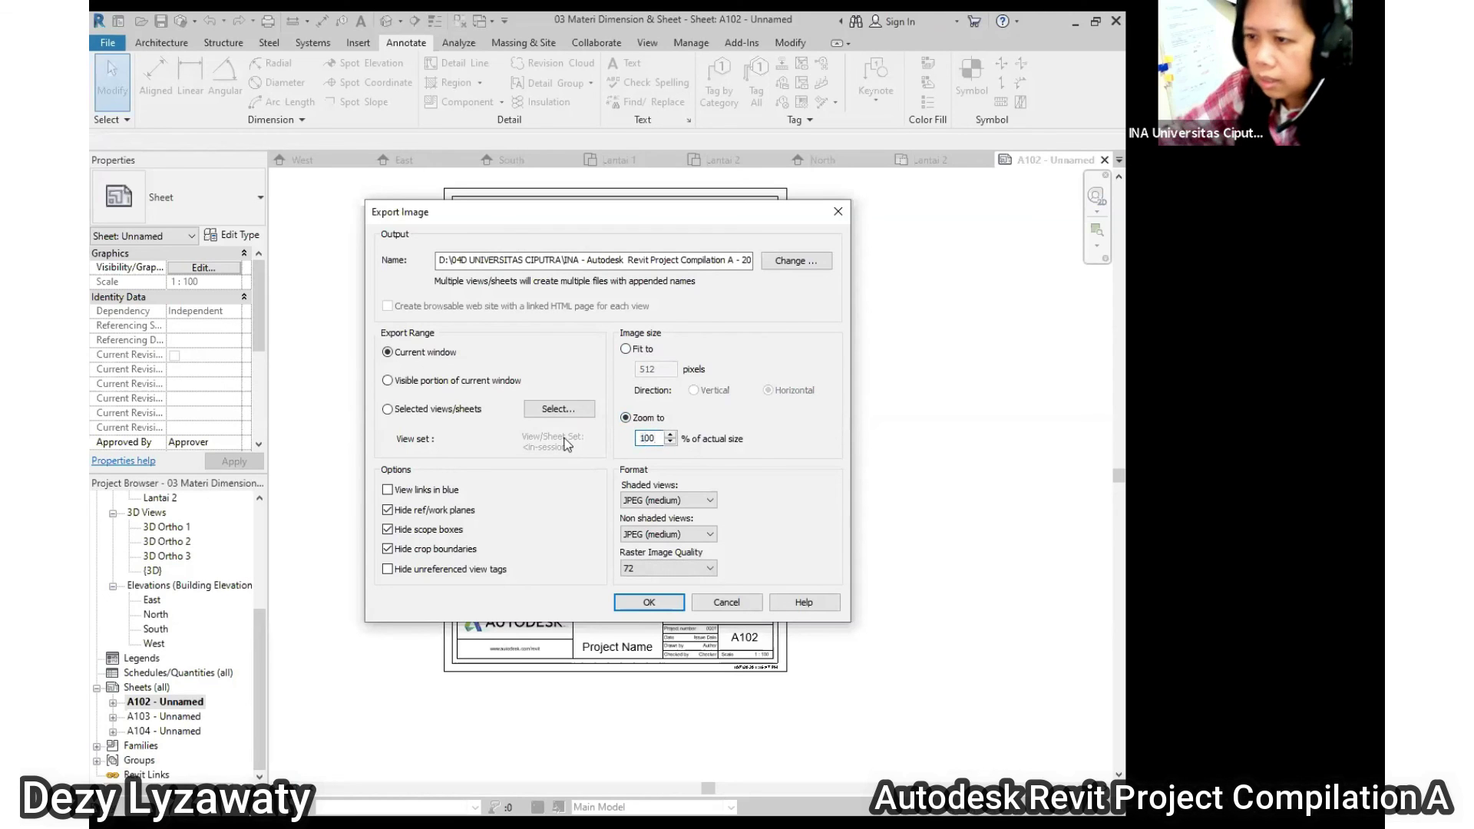
Try a raster image quality of 300 for the export, and settle on 150 while keeping the zoom-based image size
left_click(641, 568)
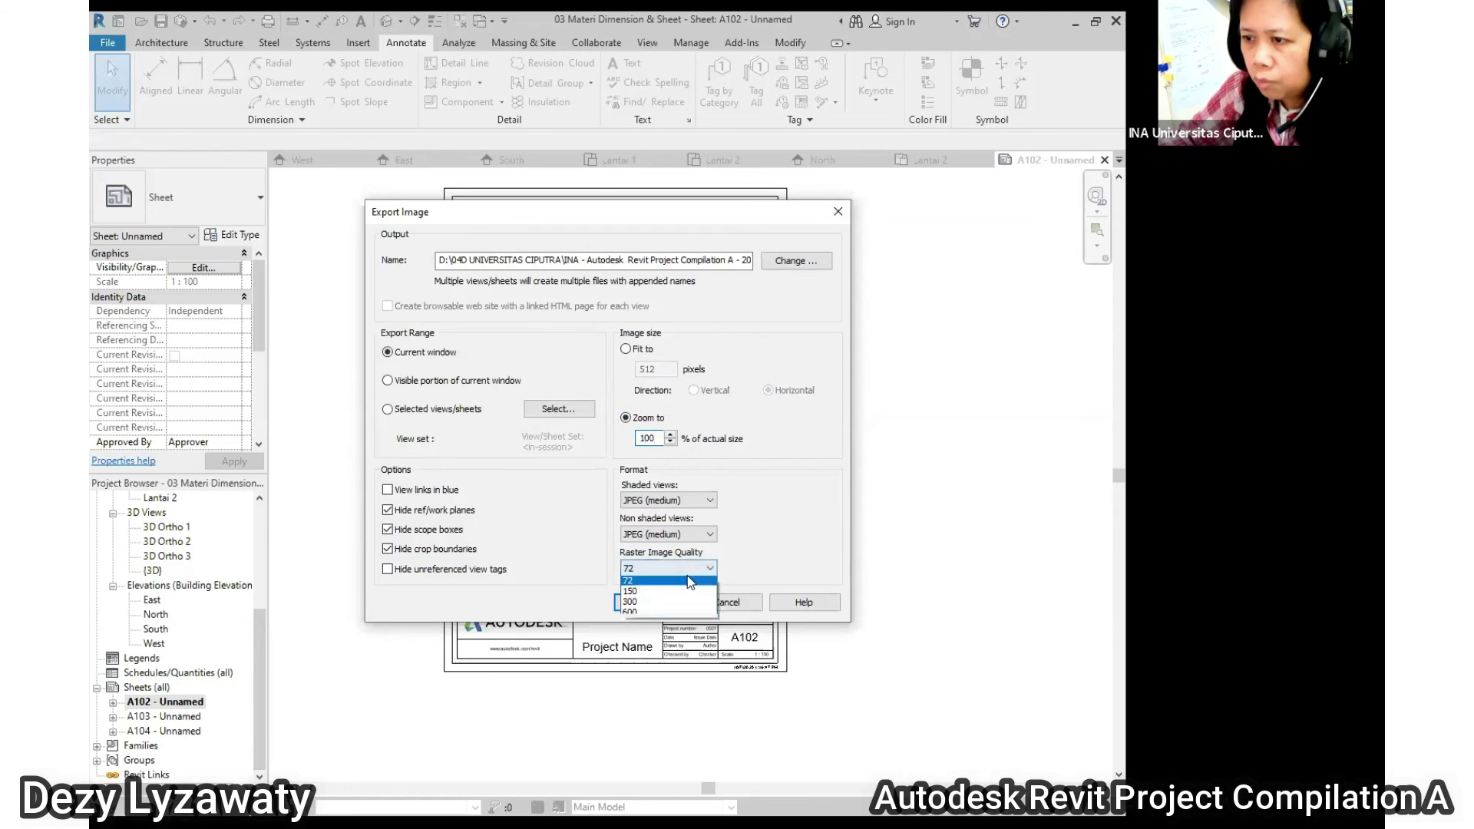
left_click(643, 604)
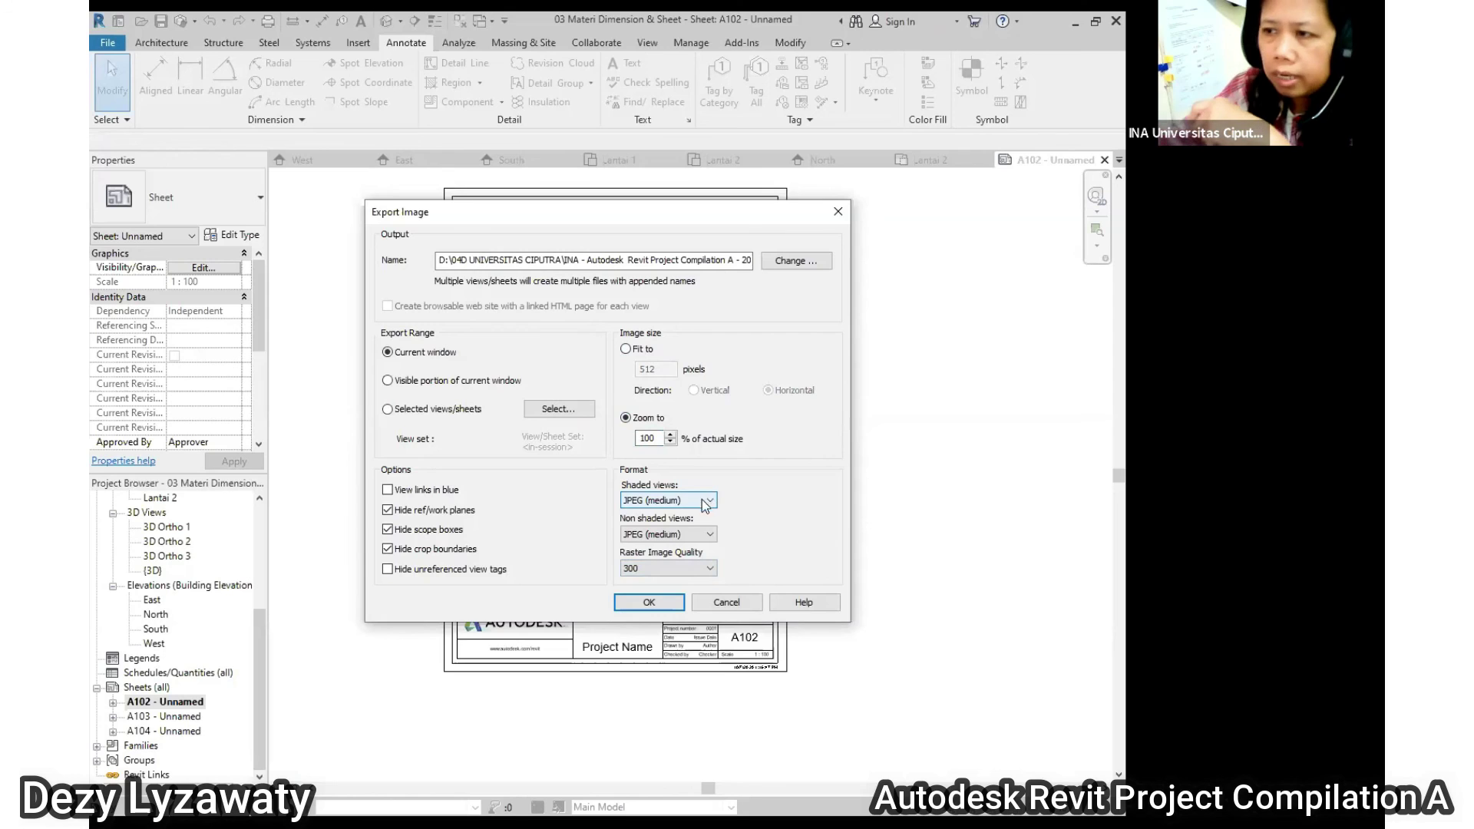
left_click(627, 350)
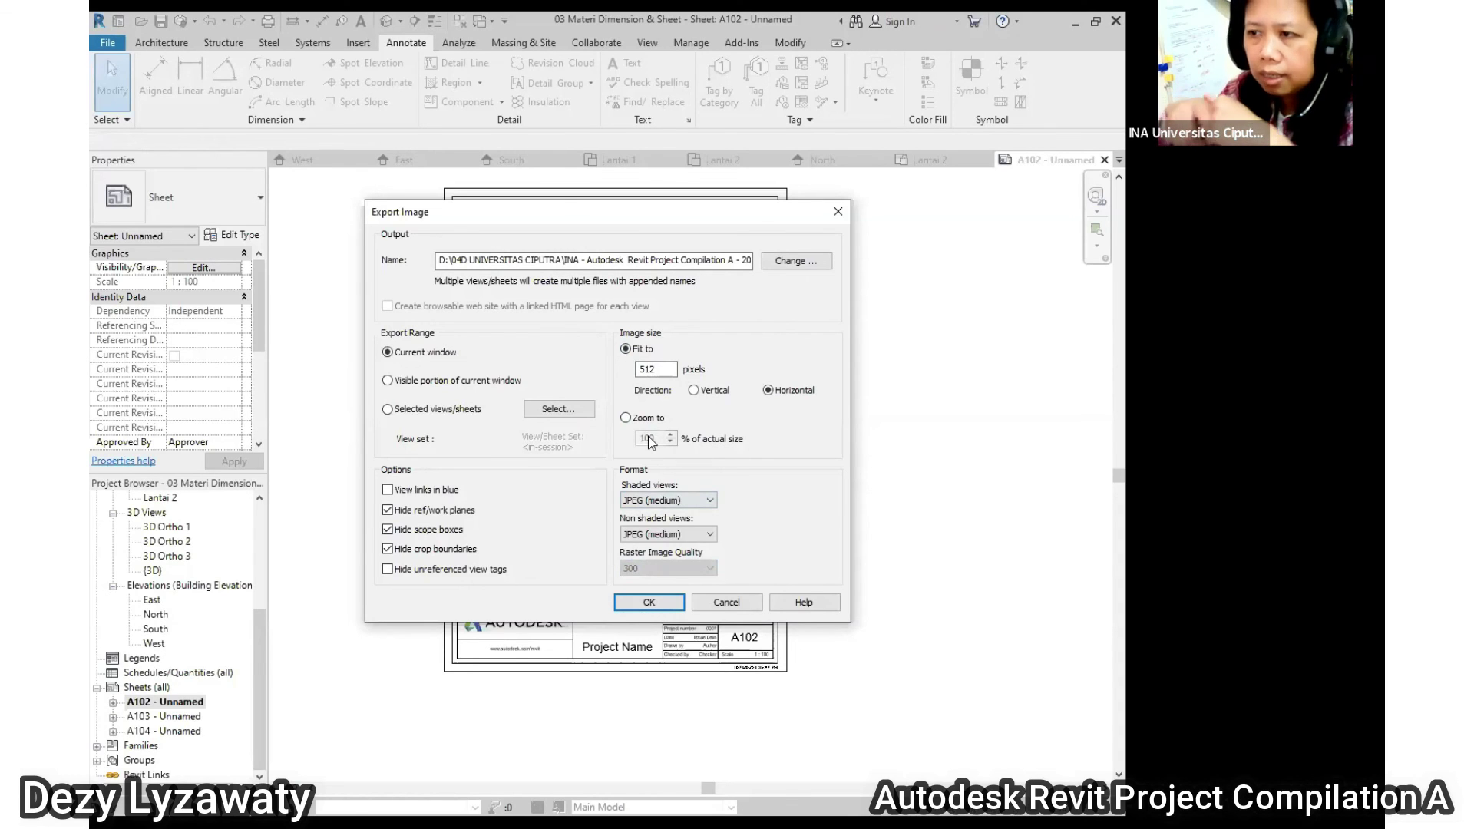
left_click(626, 417)
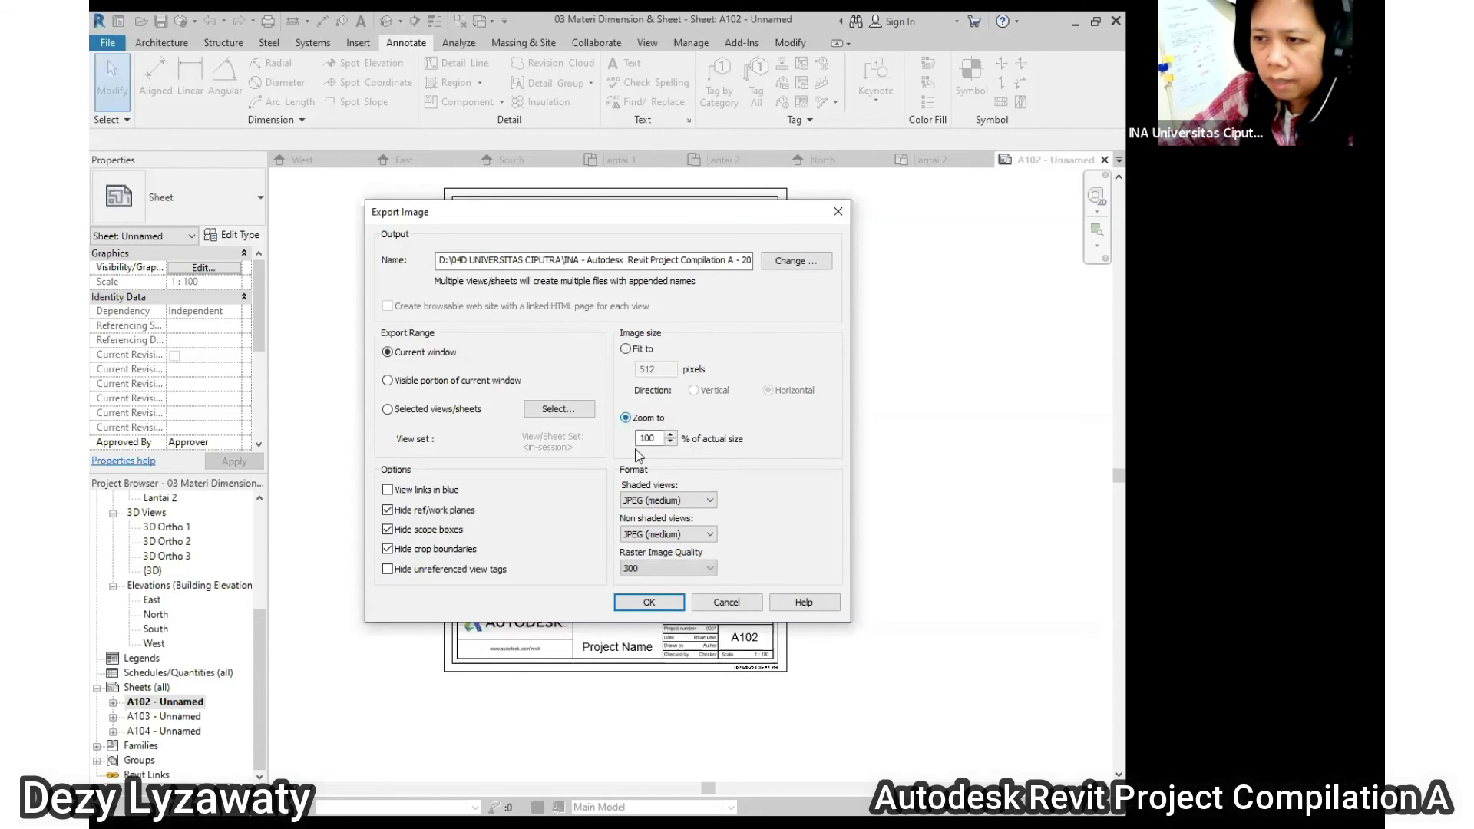
left_click(668, 572)
left_click(653, 595)
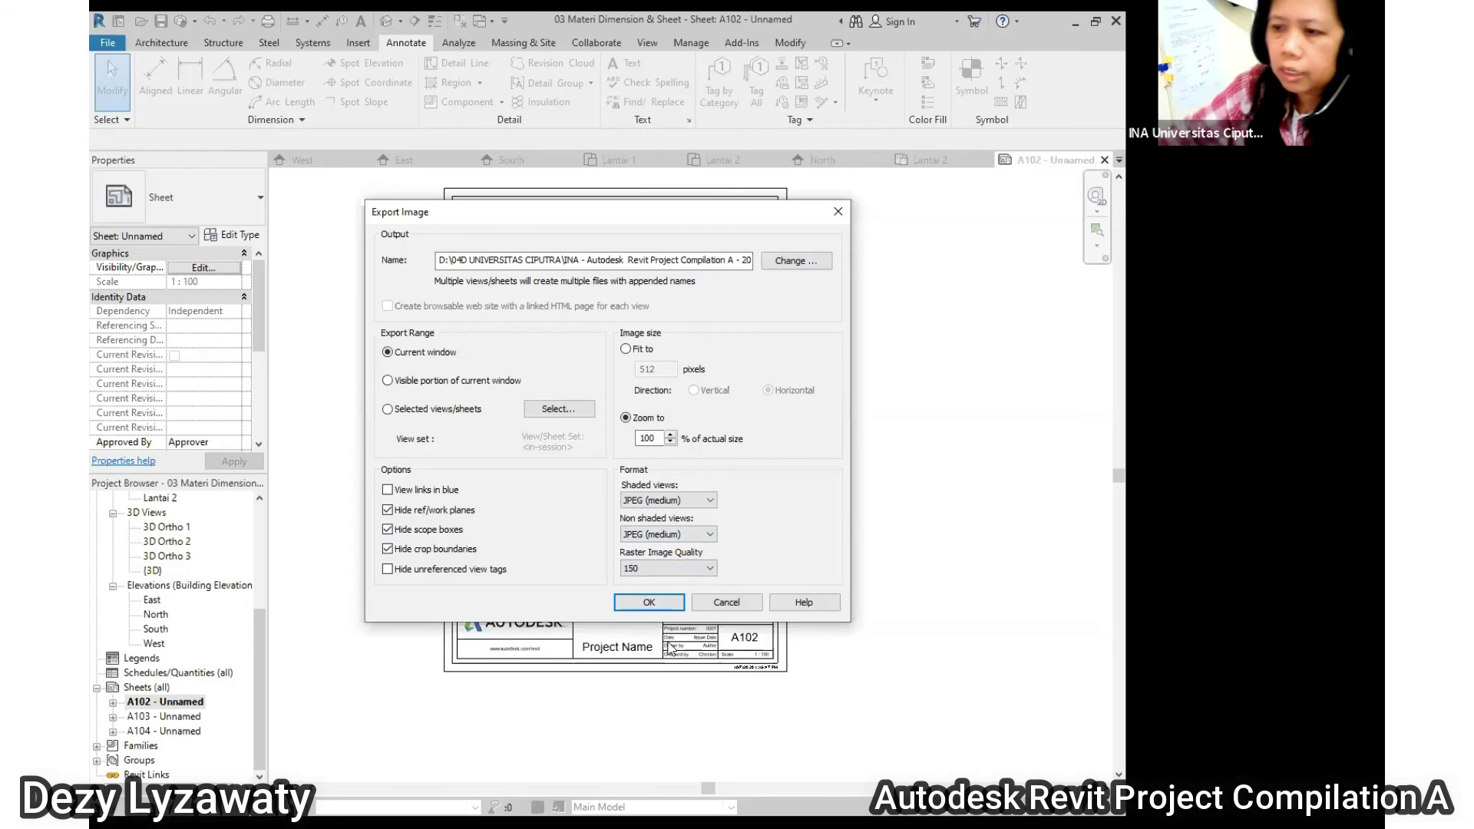
Set the output folder to 04 Session 04_Component Building 3 - Roof with file name 03 Materi Dimension & Sheet, and export the image
left_click(796, 261)
left_click(688, 256)
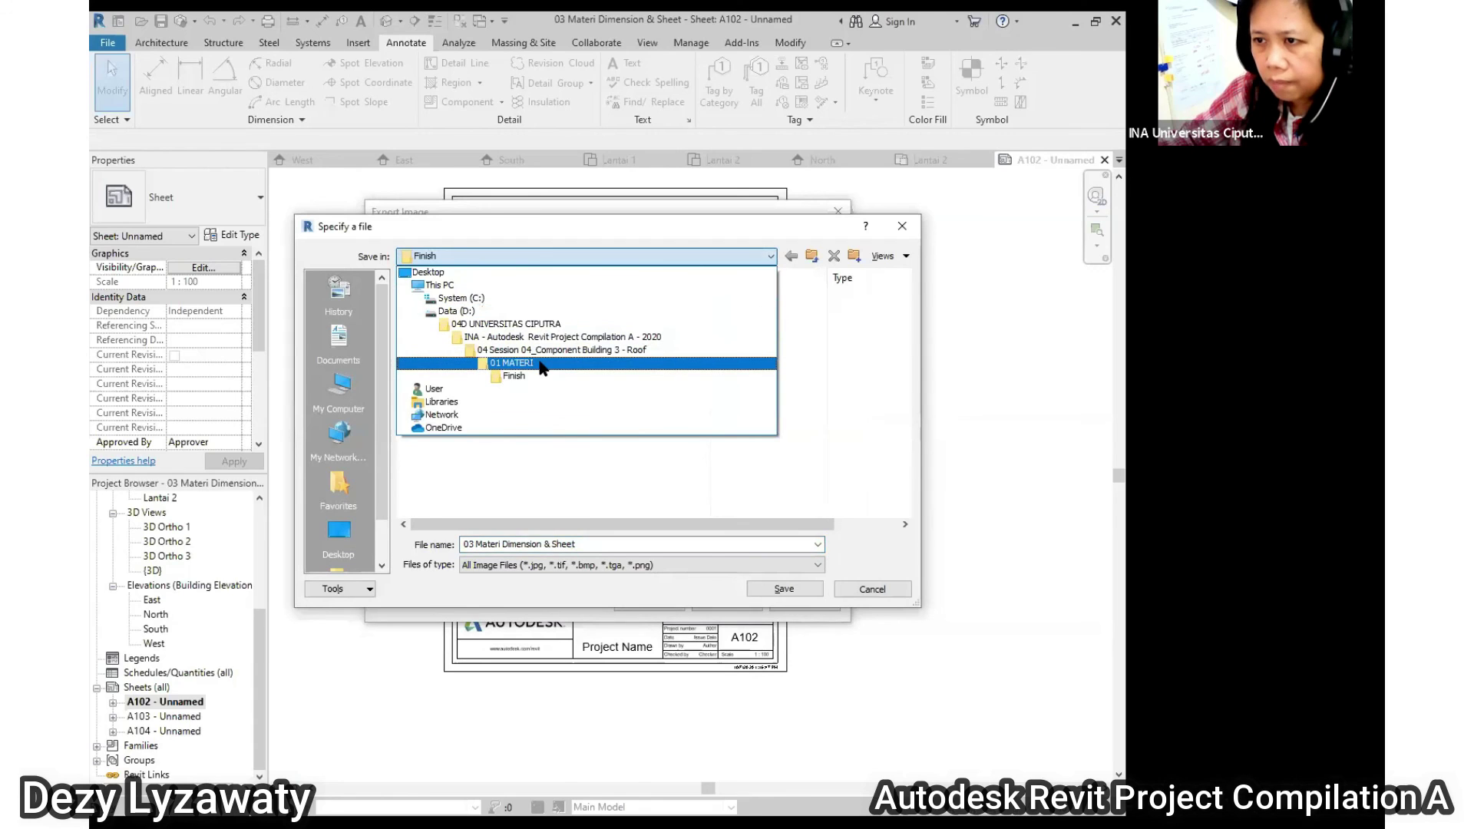
left_click(544, 349)
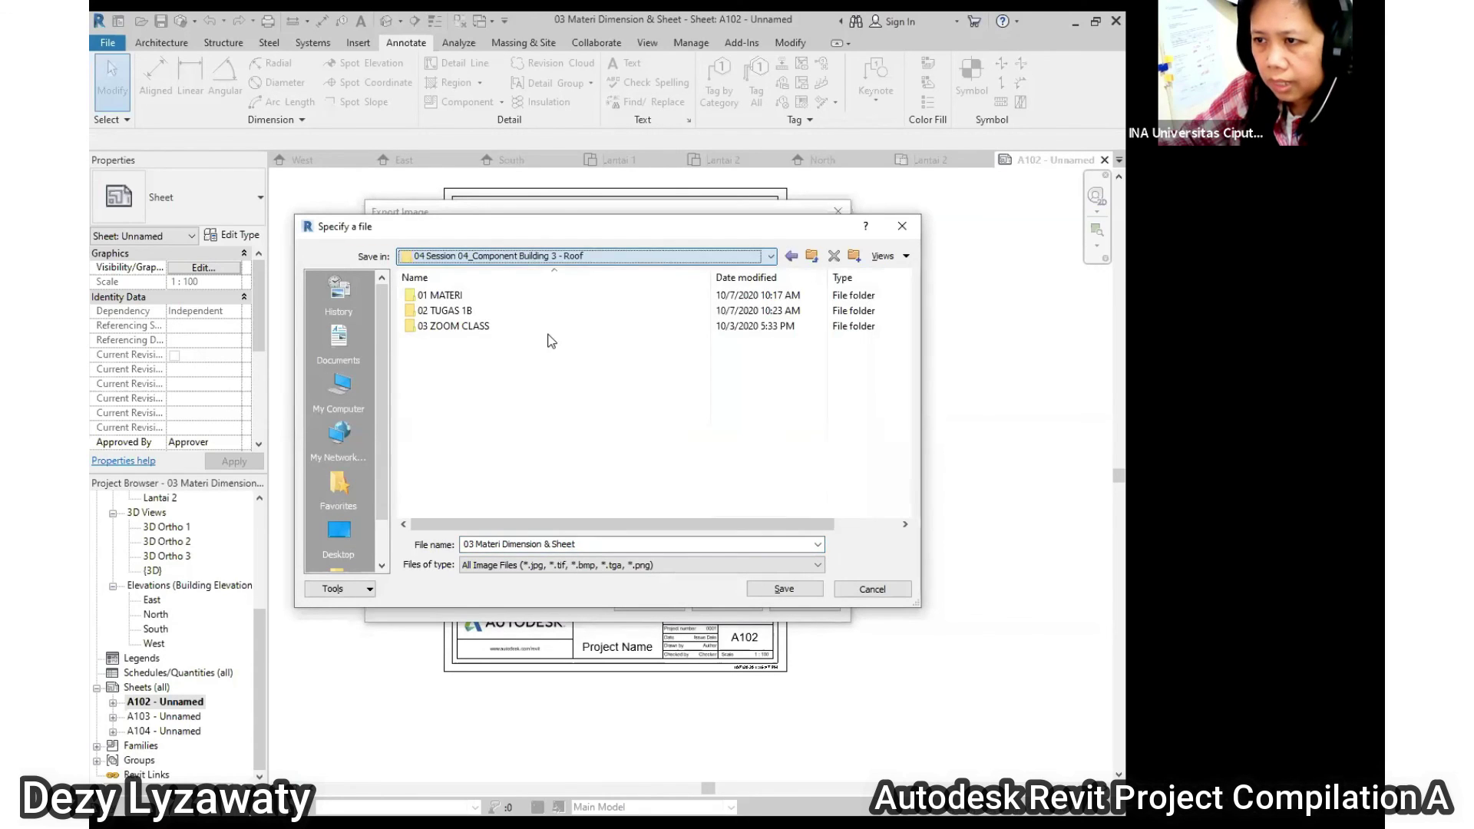
left_click(785, 589)
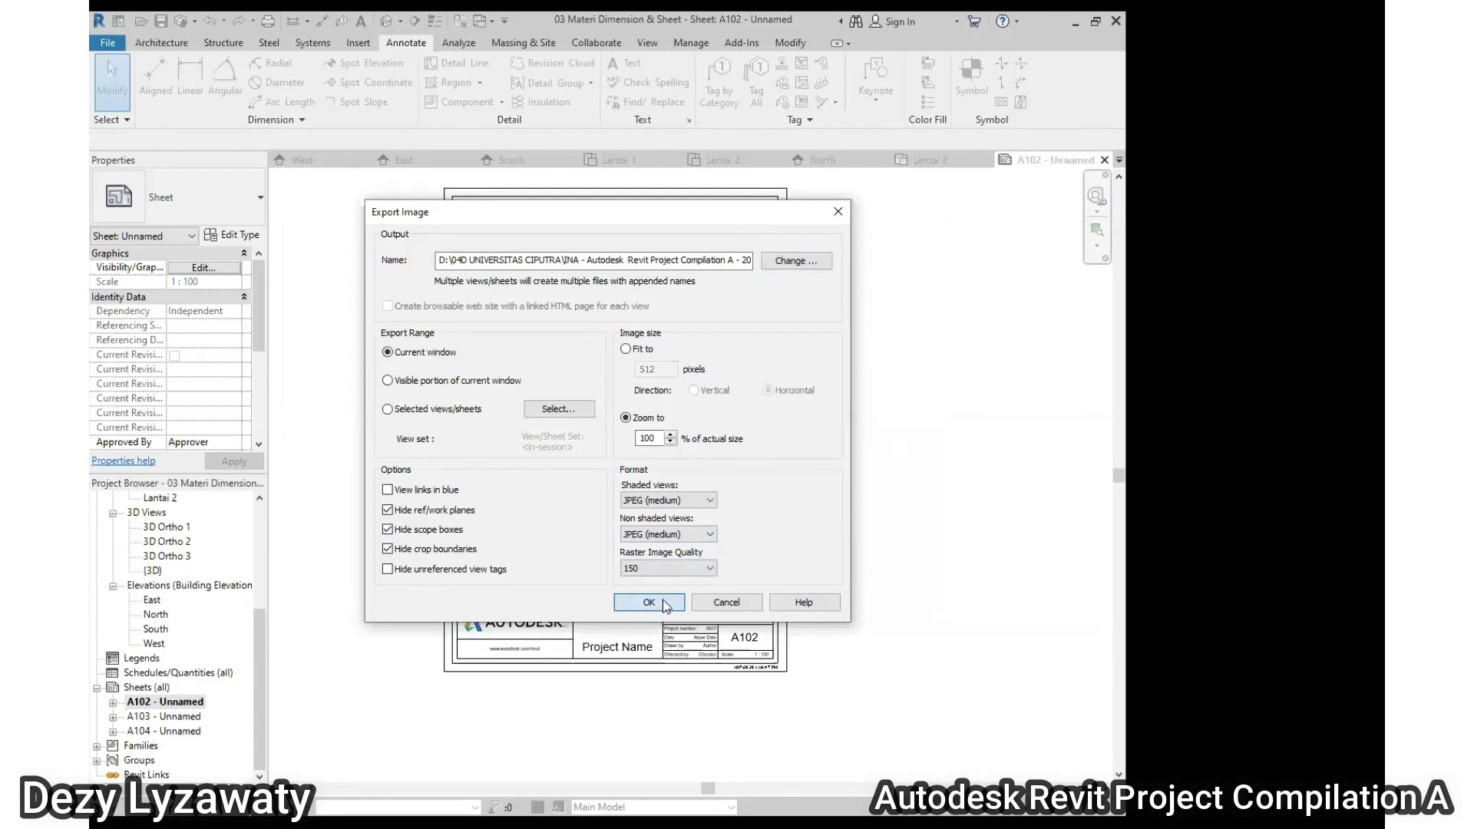
left_click(677, 596)
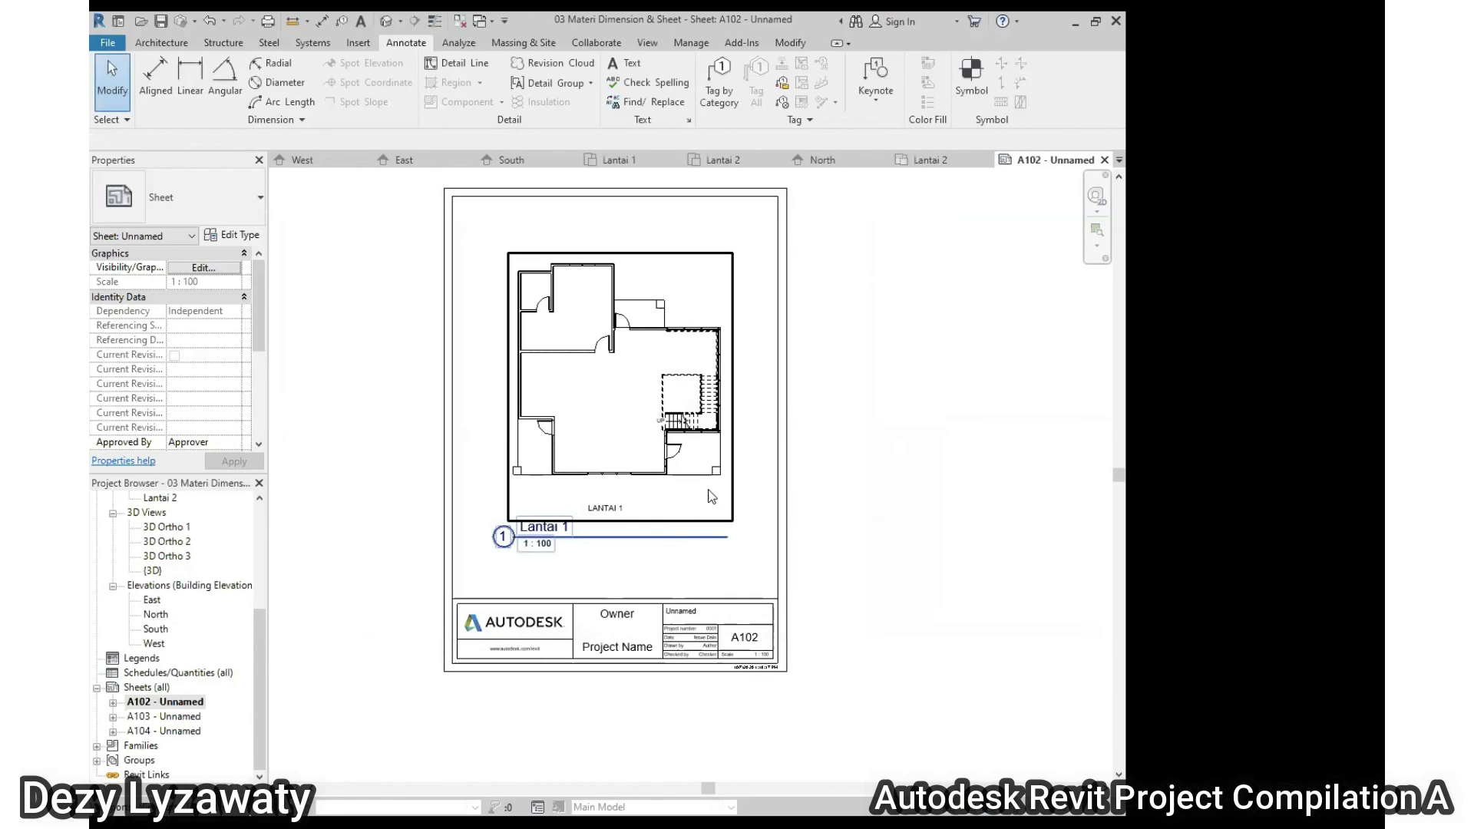